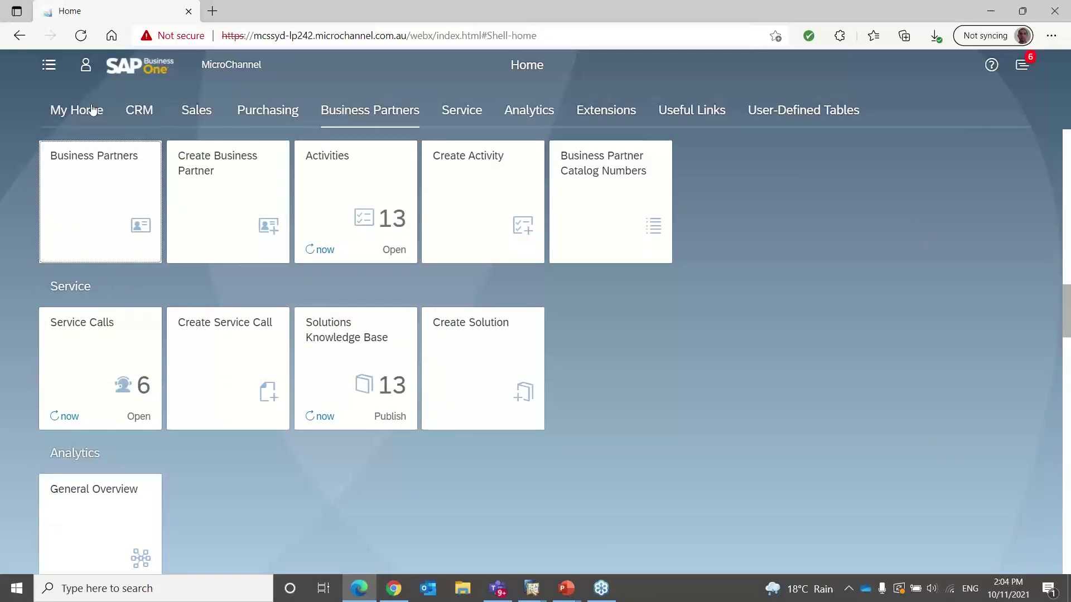
Step: Review the Sales functions in the main navigation list and the tiles of the My Home group
left_click(54, 70)
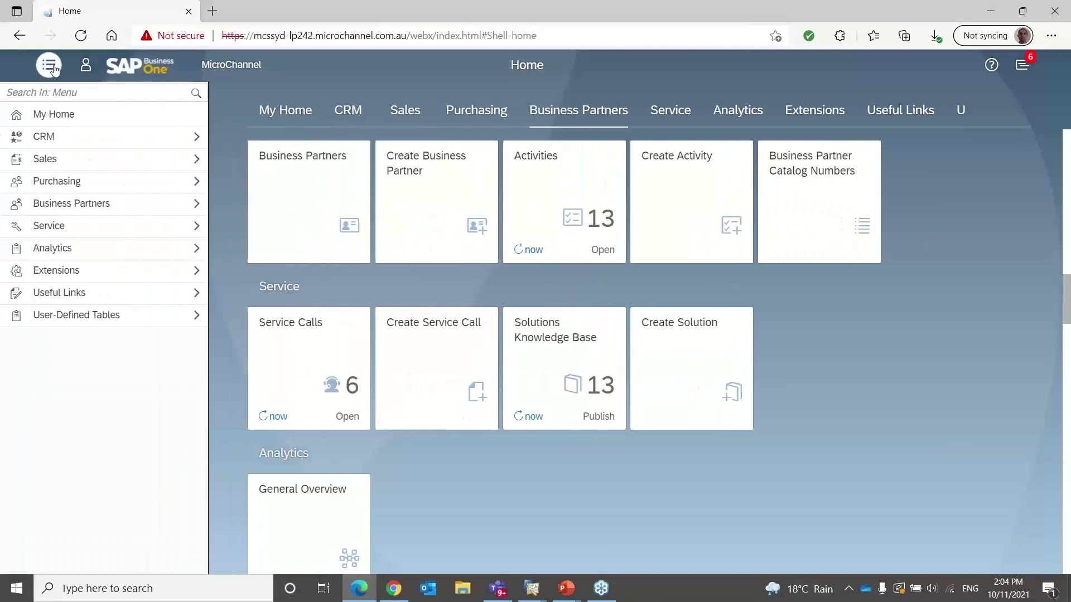
left_click(55, 163)
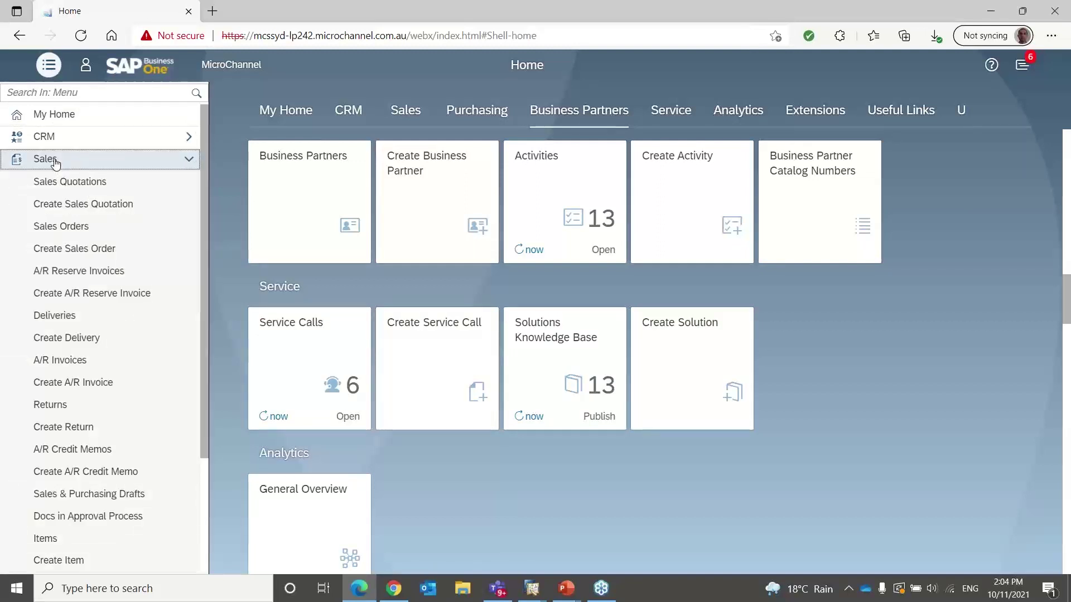
left_click(64, 163)
left_click(48, 65)
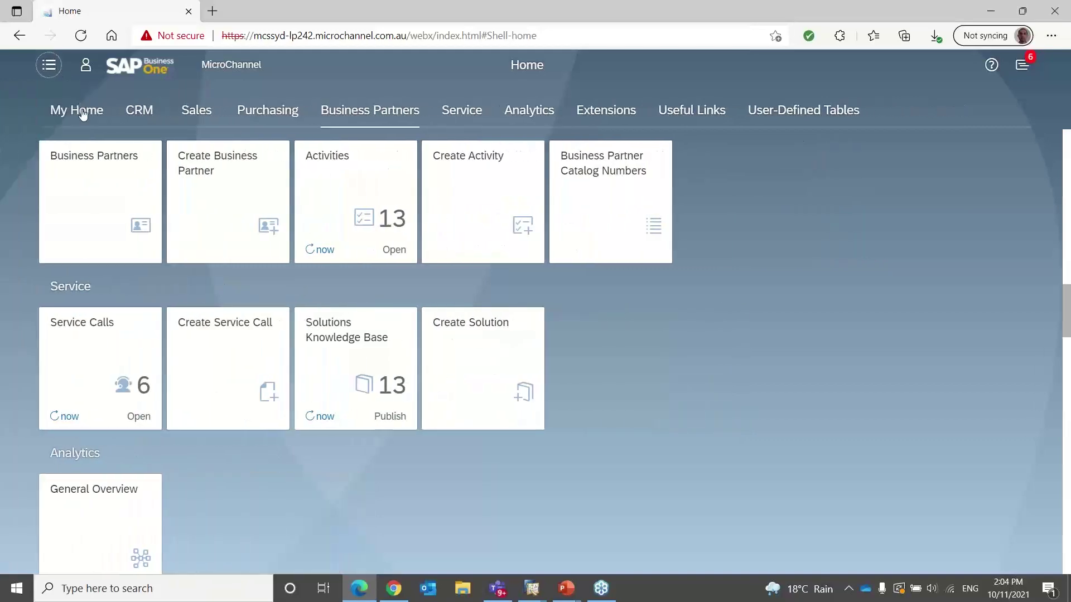
left_click(82, 112)
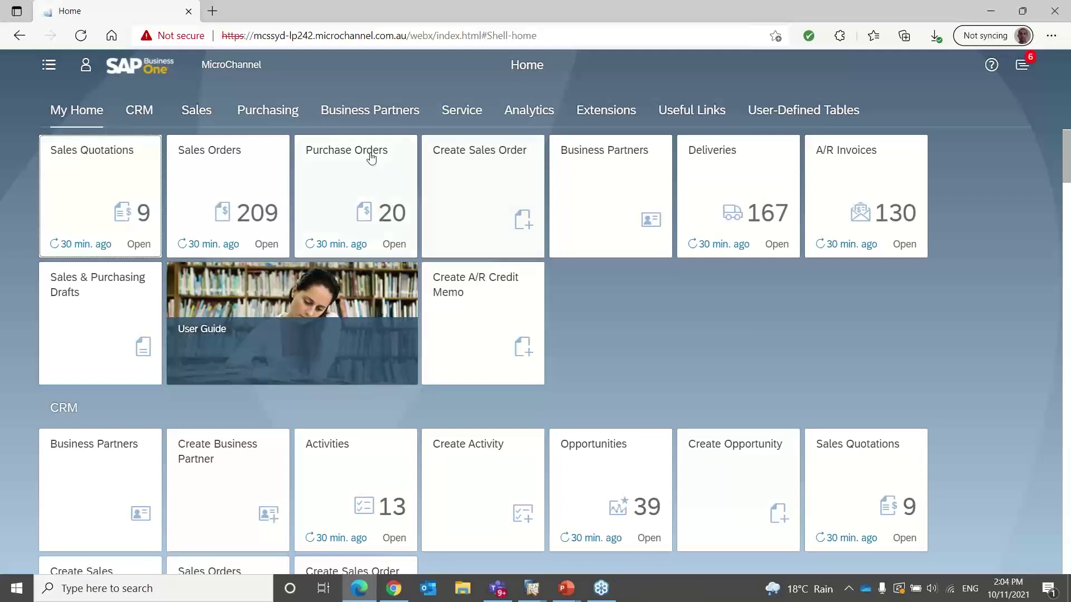
Step: Open a blank A/R reserve invoice from the Sales group and return to the home page without filling it in
left_click(193, 112)
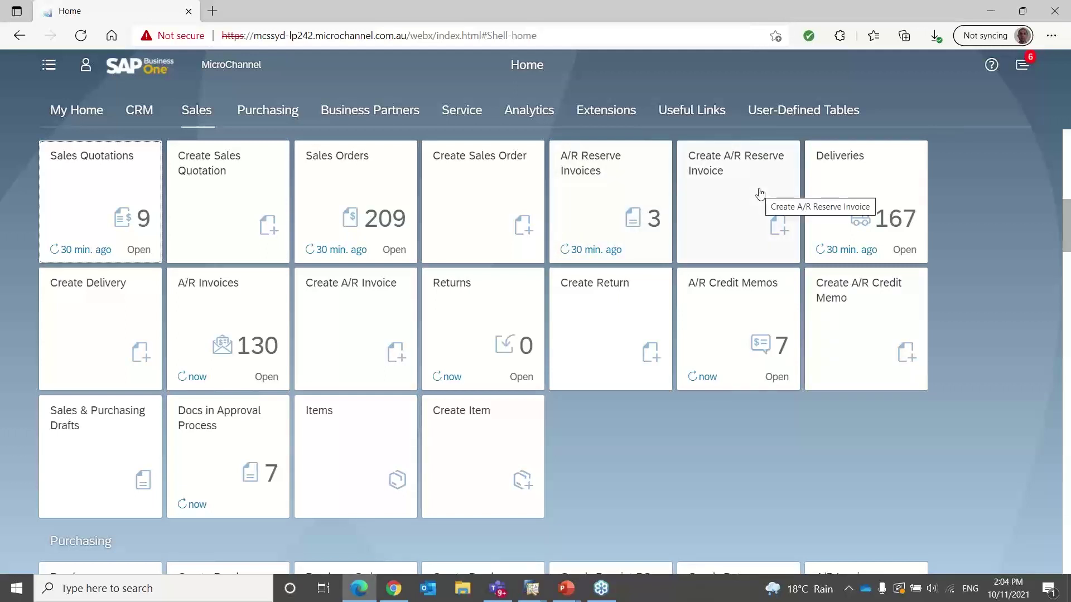
left_click(735, 196)
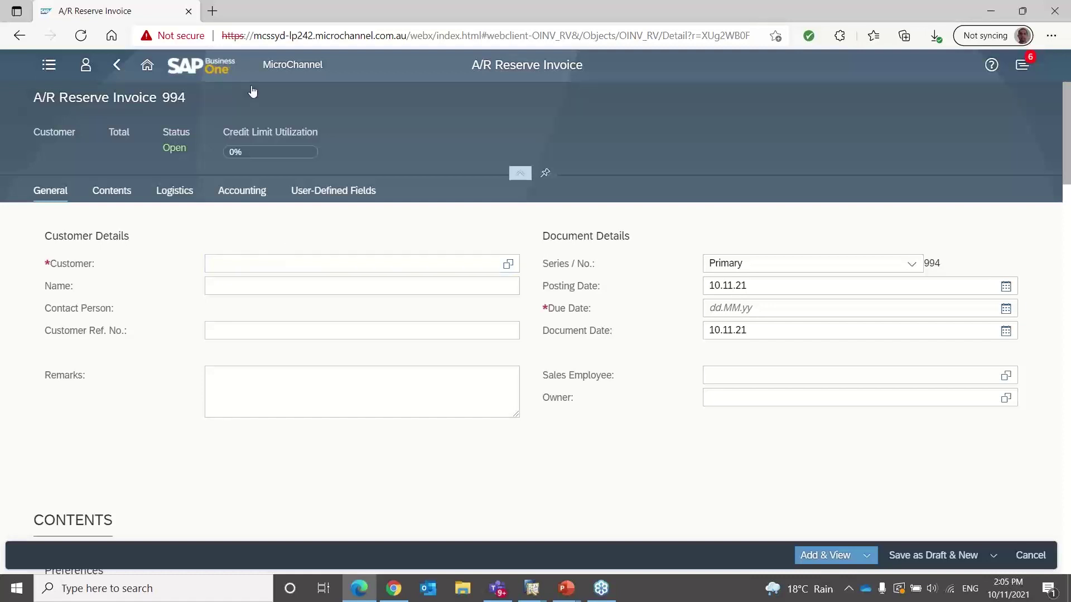
left_click(147, 66)
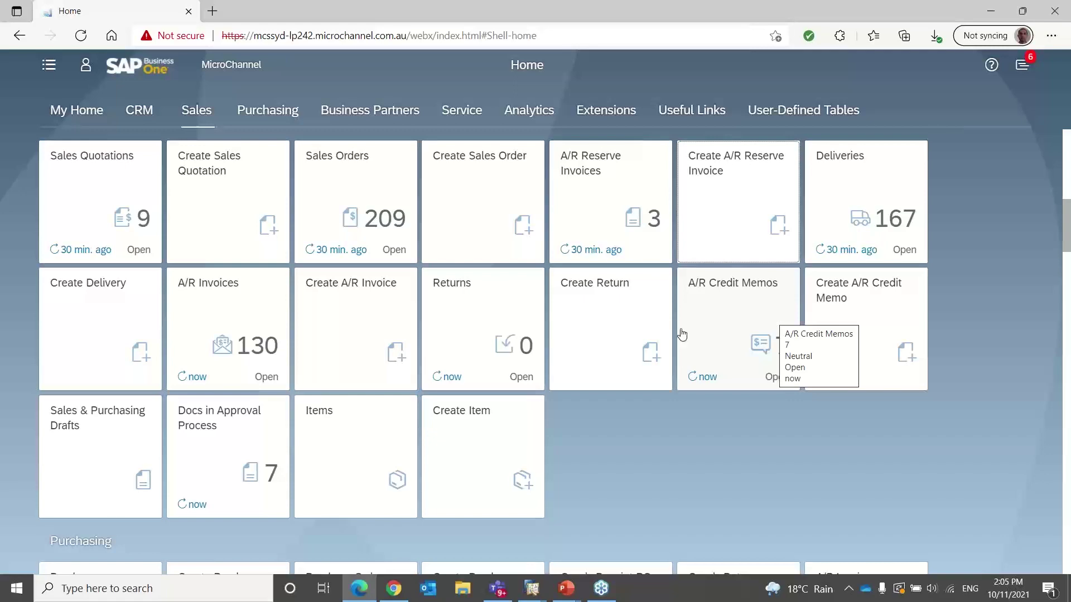
Step: View the list of open purchase orders from the Purchasing group and return to the home page
left_click(271, 112)
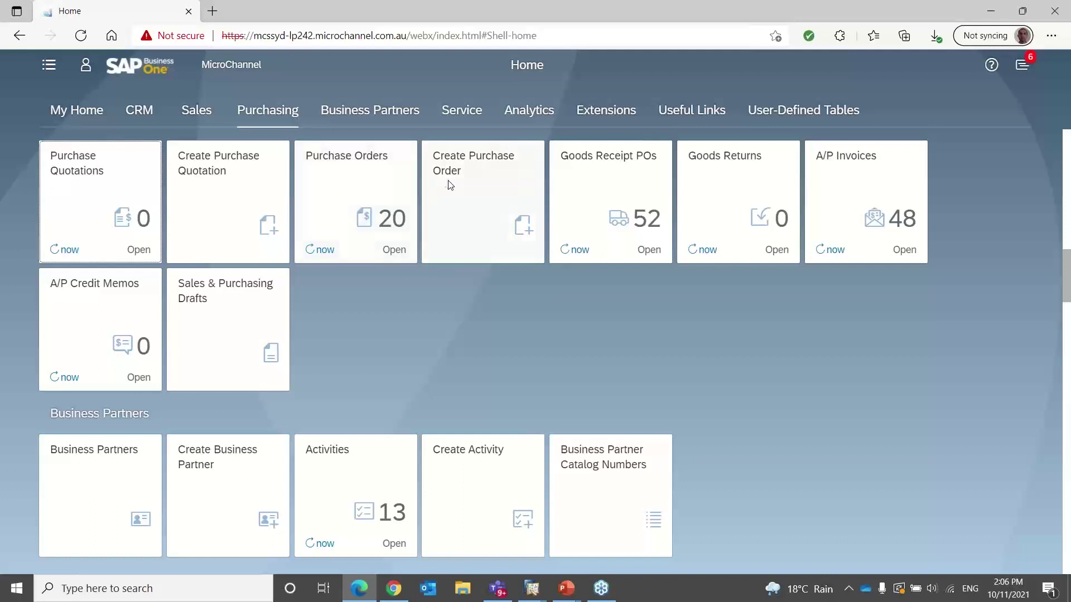
left_click(351, 180)
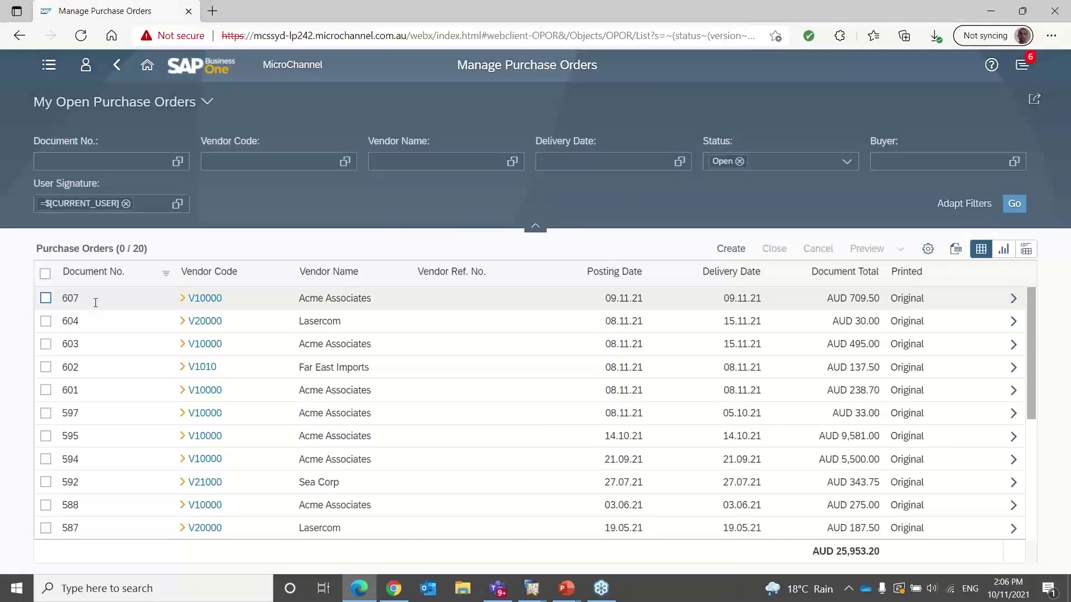
left_click(146, 66)
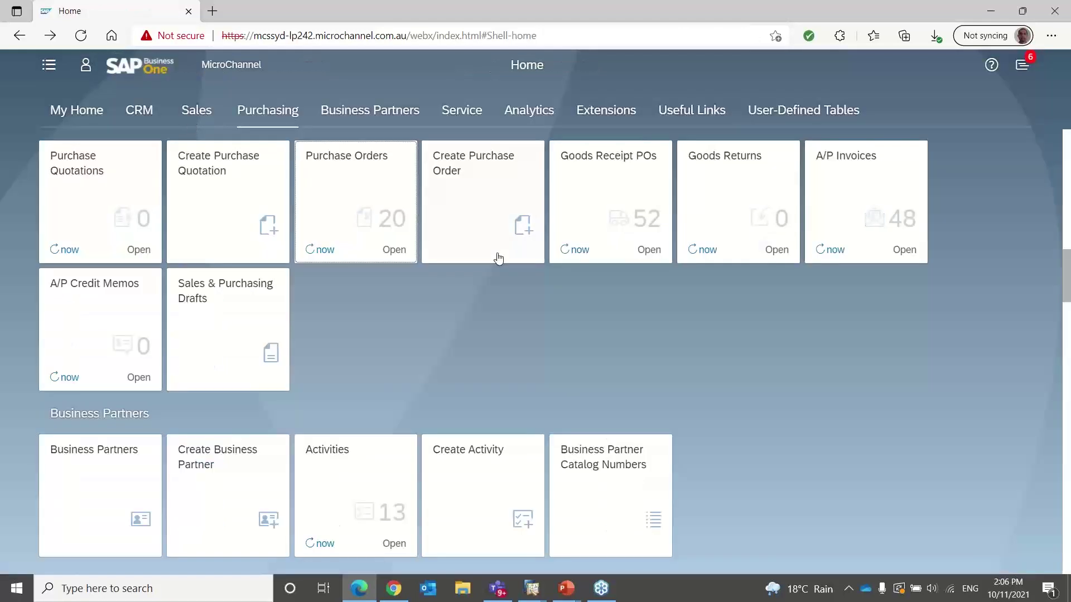
Step: Create a new purchase order for vendor V10000 (Acme Associates)
left_click(505, 193)
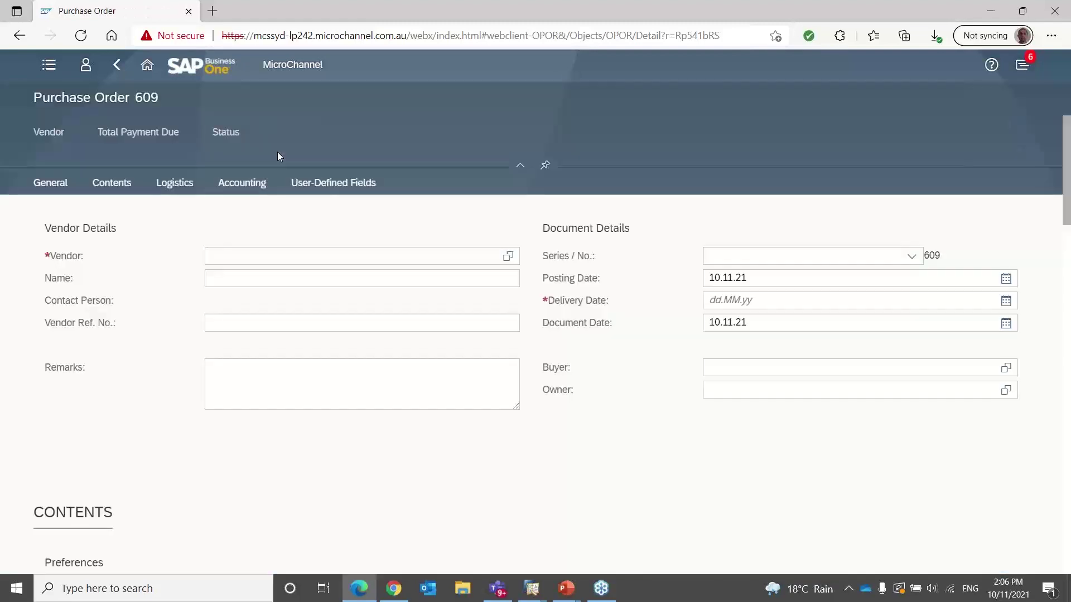
left_click(215, 256)
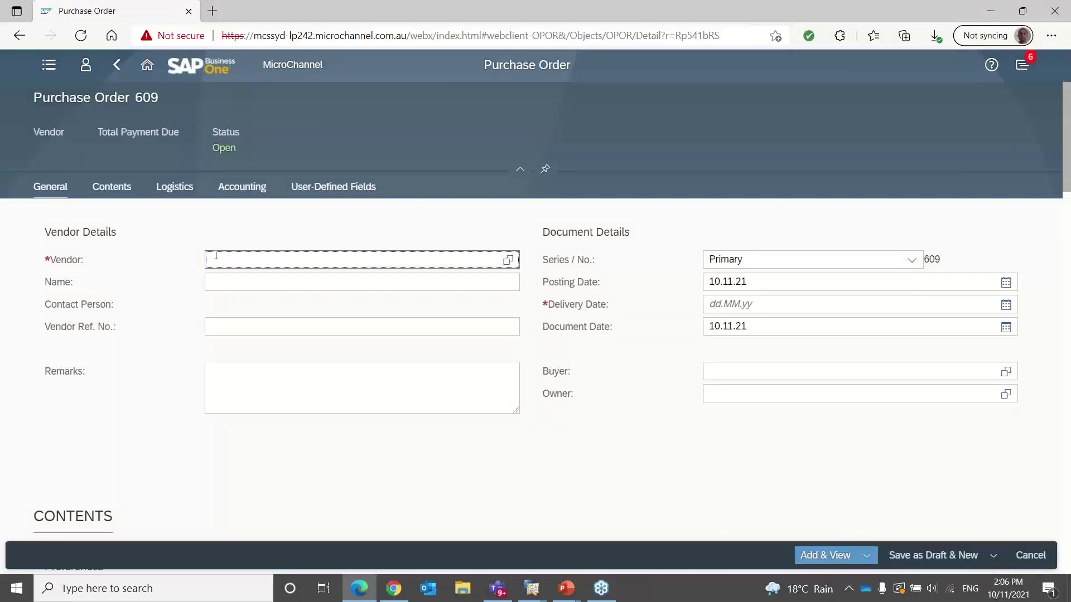
type("V10000")
key("Tab")
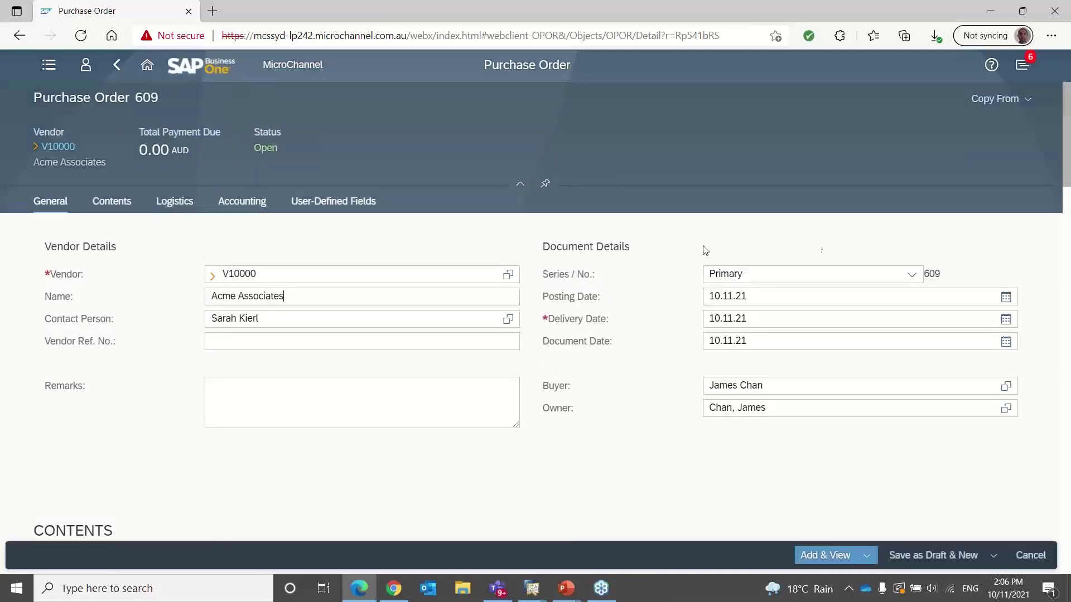
Step: Enter item A00001 as the first line of the purchase order and add the order with the Add & View option
left_click(113, 205)
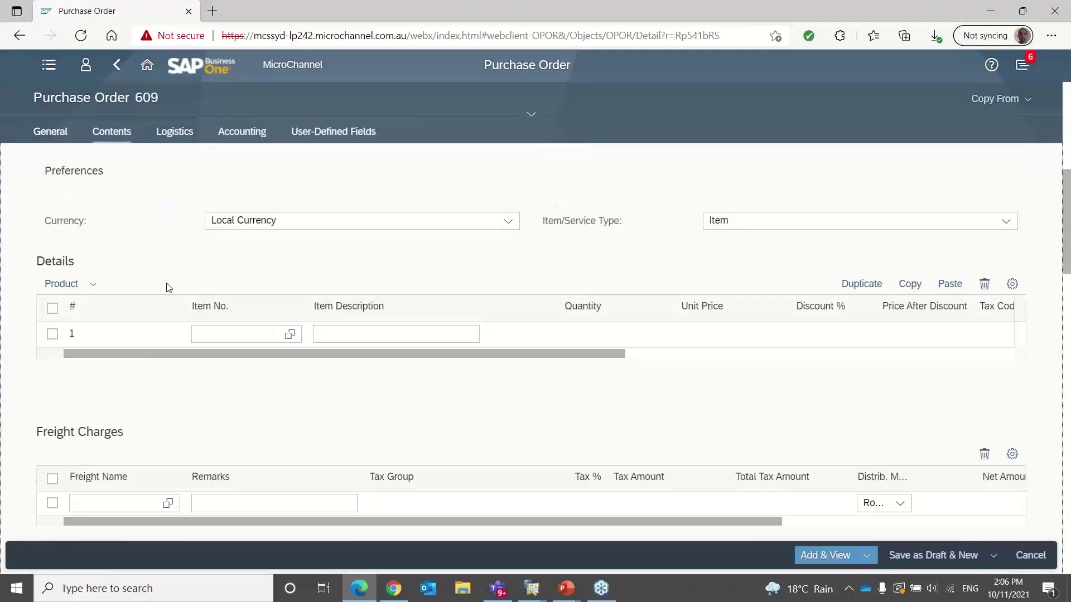
left_click(202, 334)
type("A0")
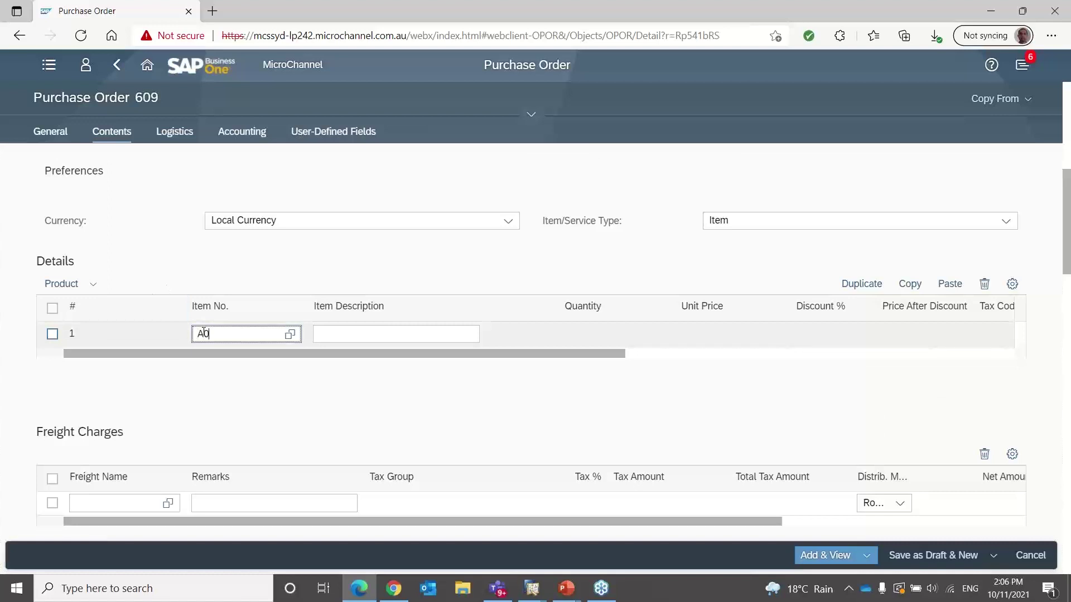
type("0001")
key("Tab")
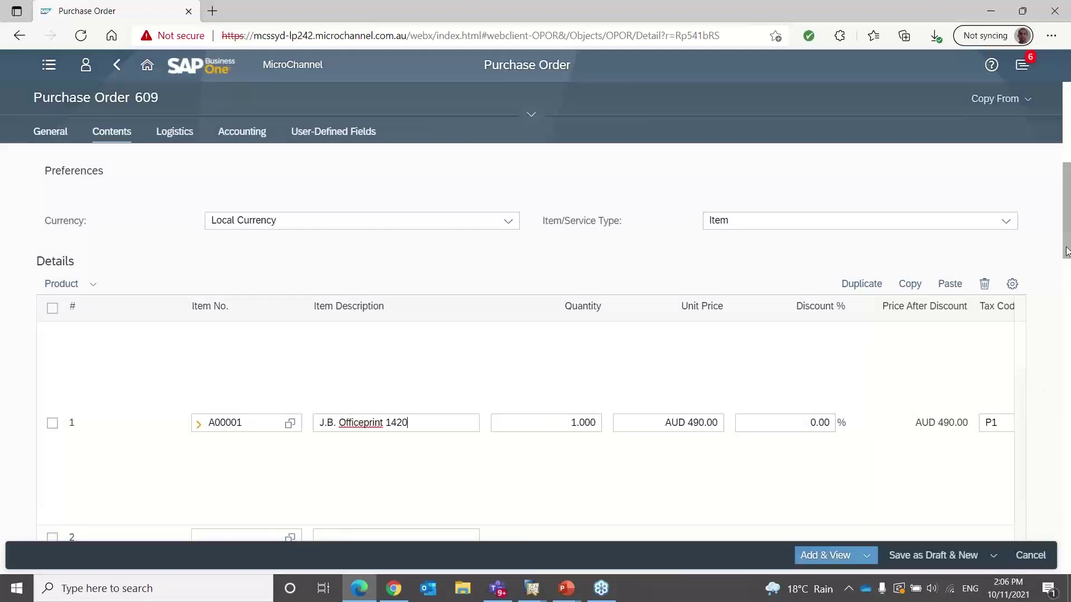
left_click_drag(1066, 251, 1068, 351)
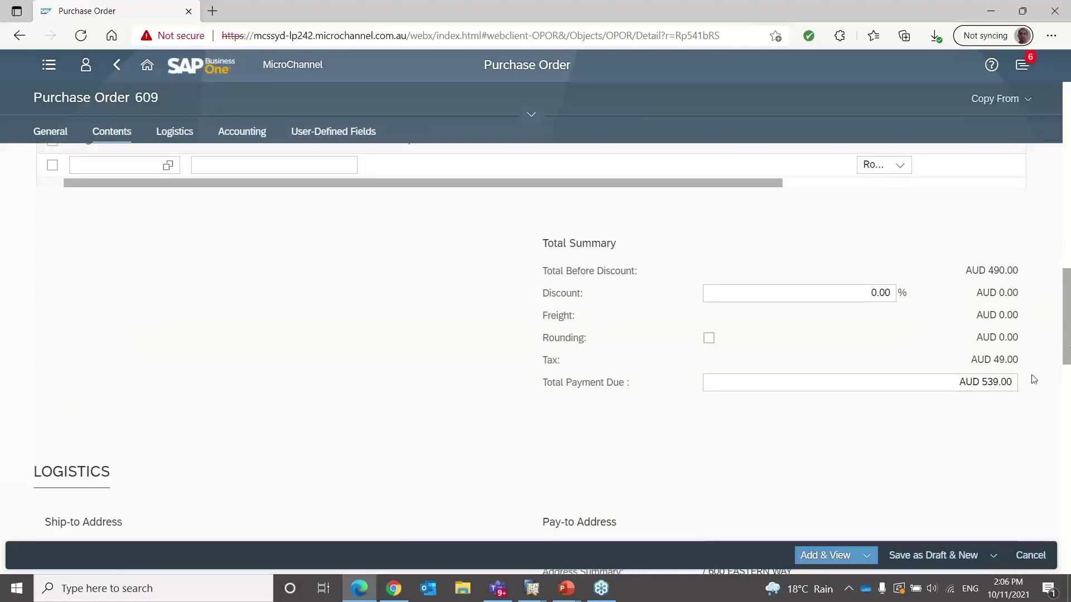
left_click(819, 557)
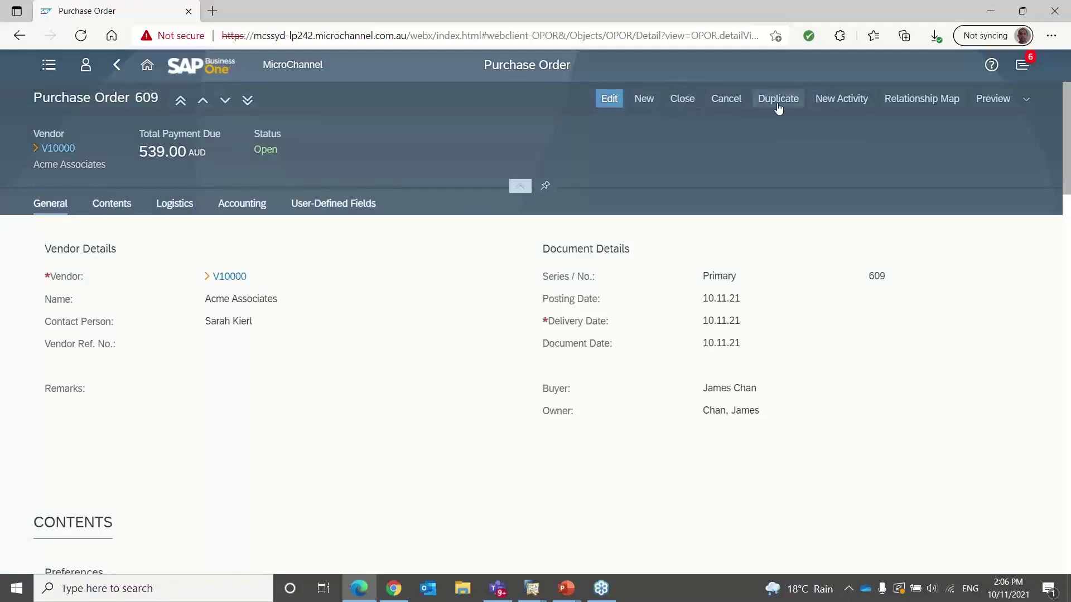
Step: Switch the saved purchase order to edit mode, update it without changes and go back to the Purchasing tiles
left_click(609, 99)
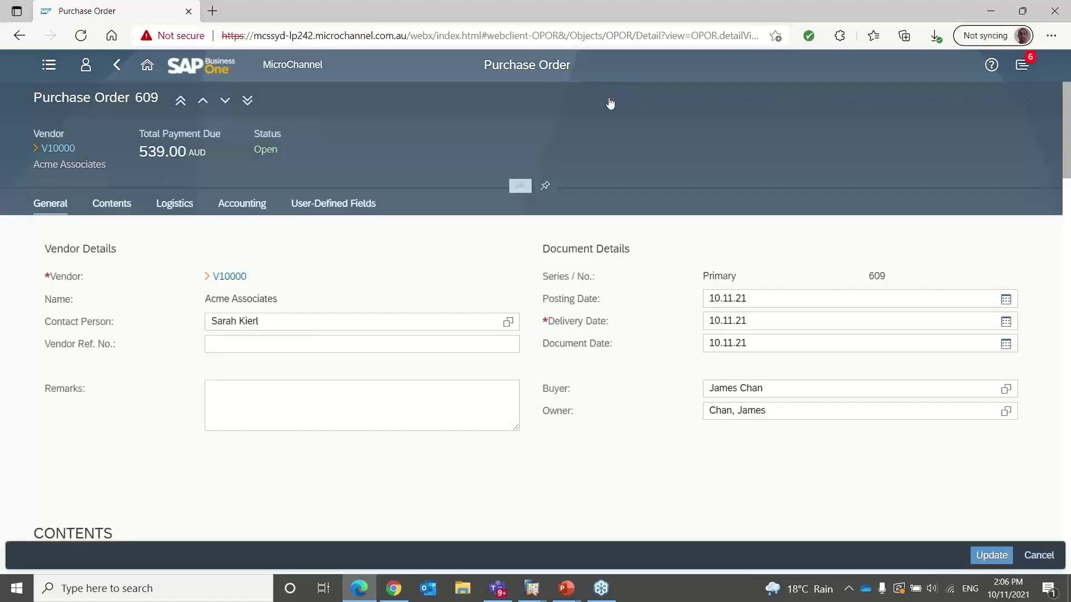
left_click(993, 556)
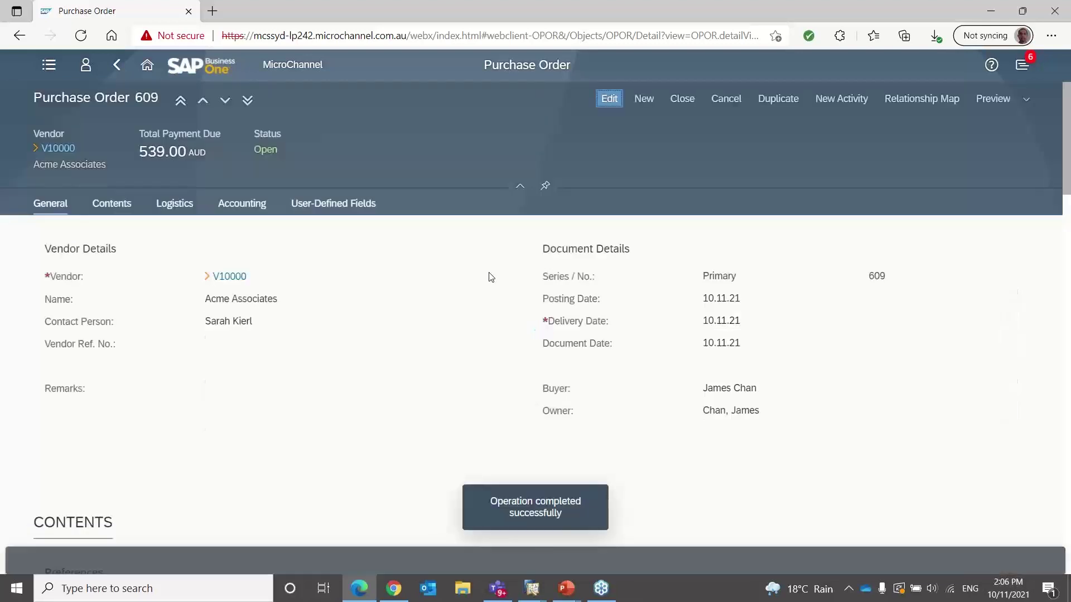
left_click(123, 72)
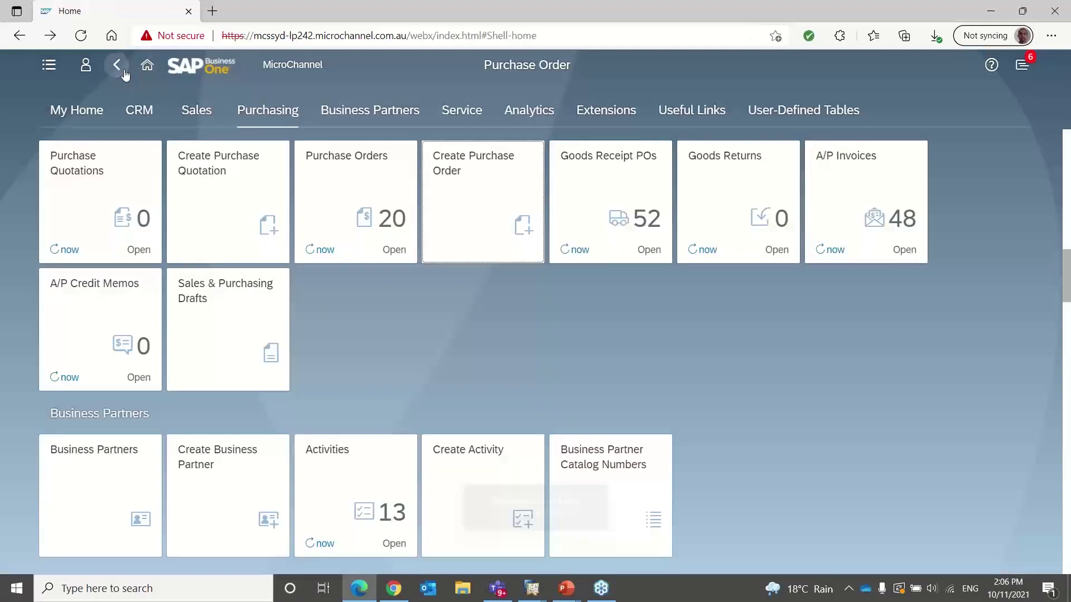
Step: Open the newly added Acme Associates order from the purchase order list, review it and return to the home page
left_click(365, 184)
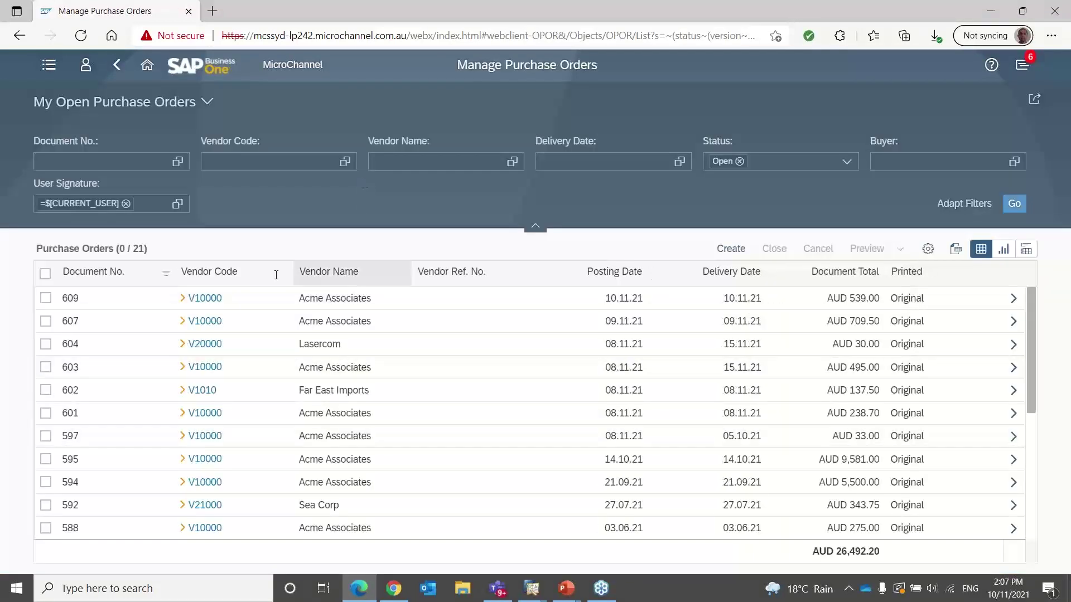
left_click(102, 302)
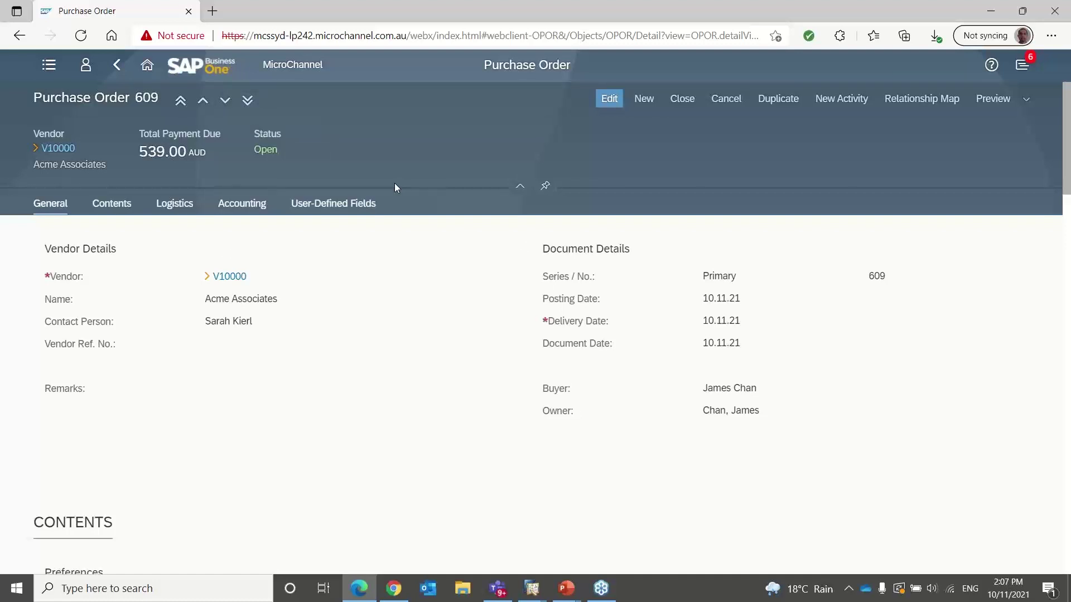
left_click(148, 66)
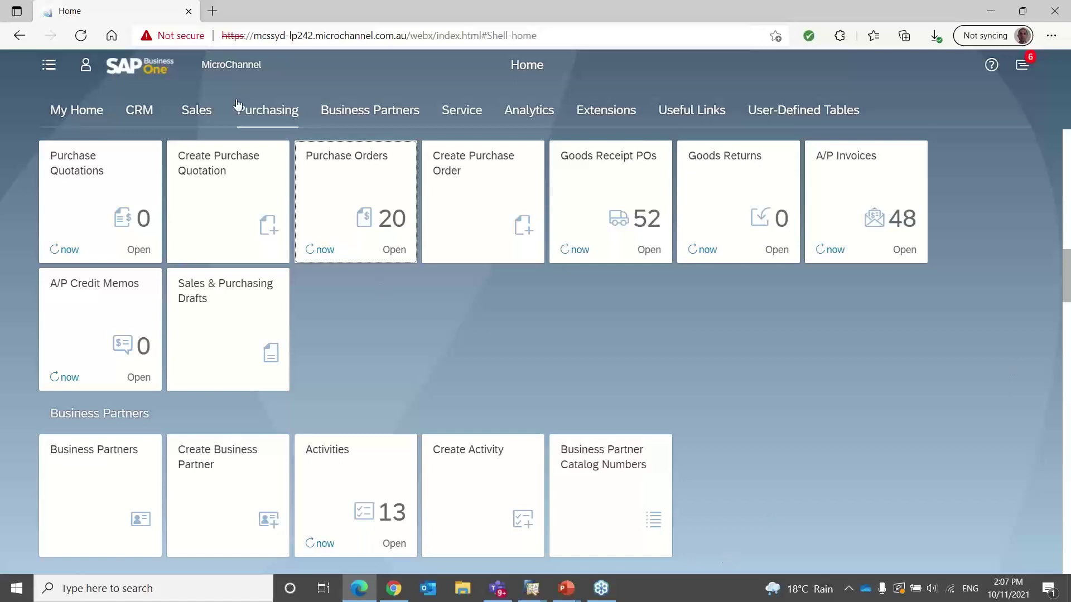
Step: Open the master data of item A00001 (J.B. Officeprint 1420) from the item list in the Sales group
left_click(201, 114)
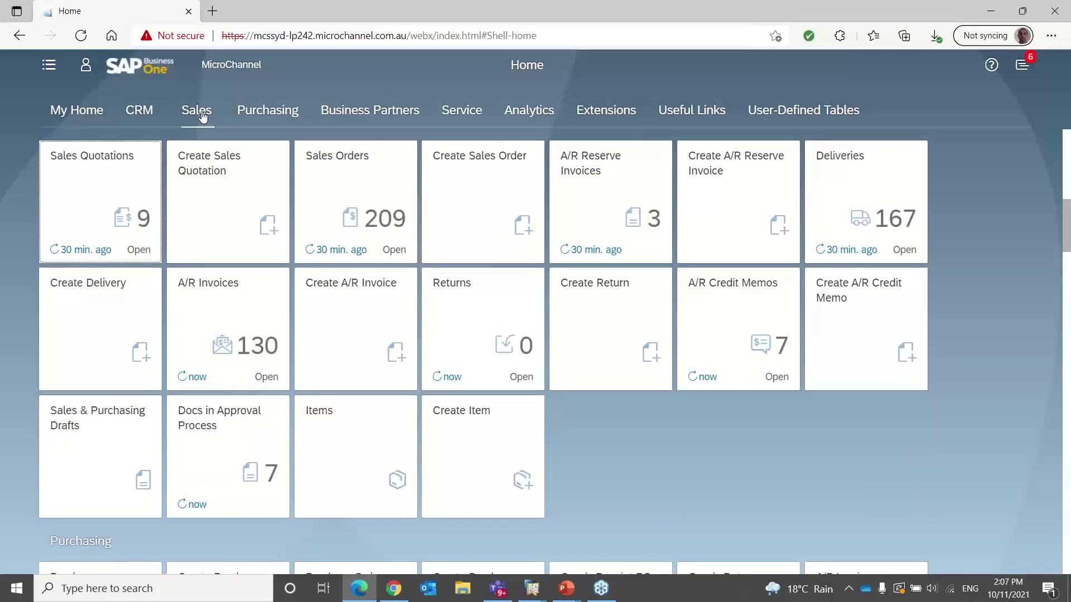
left_click(334, 453)
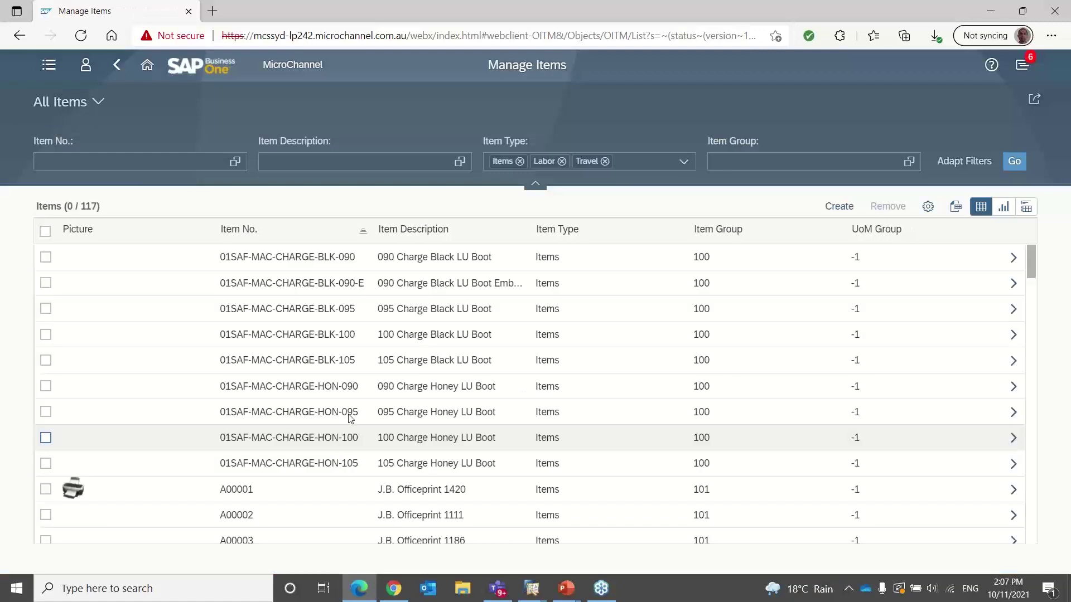
left_click(117, 493)
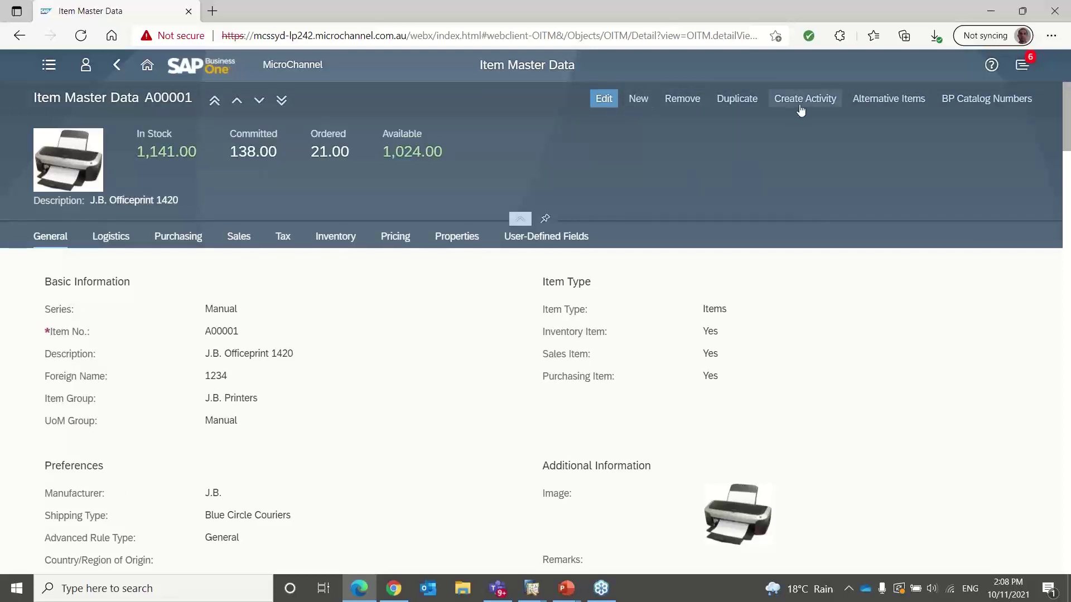
Step: Open the business partner catalog numbers for item A00001 from its master data
left_click(973, 104)
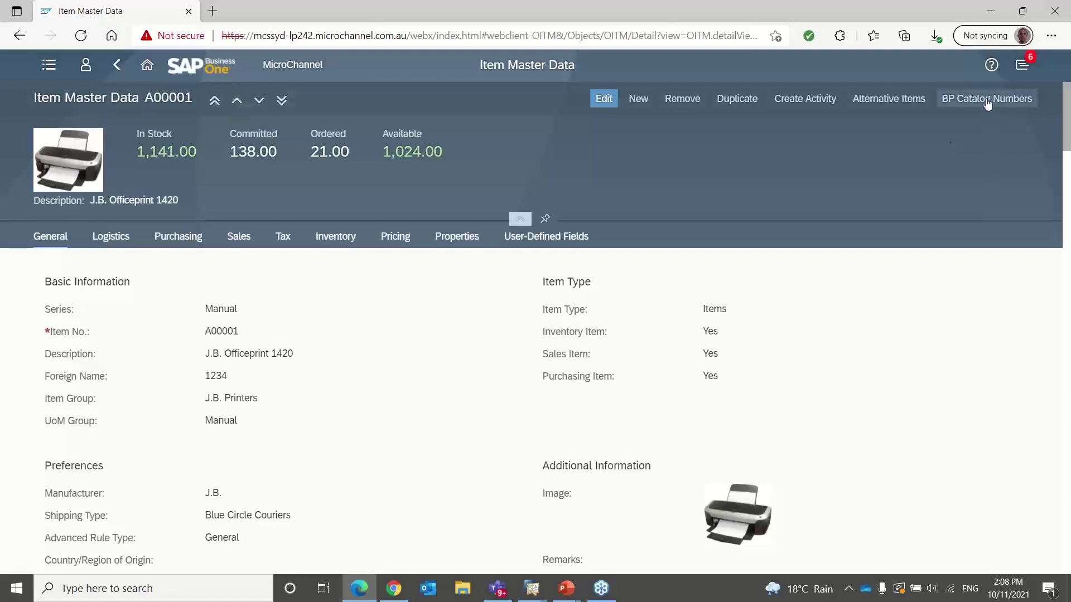
left_click(987, 102)
left_click(987, 101)
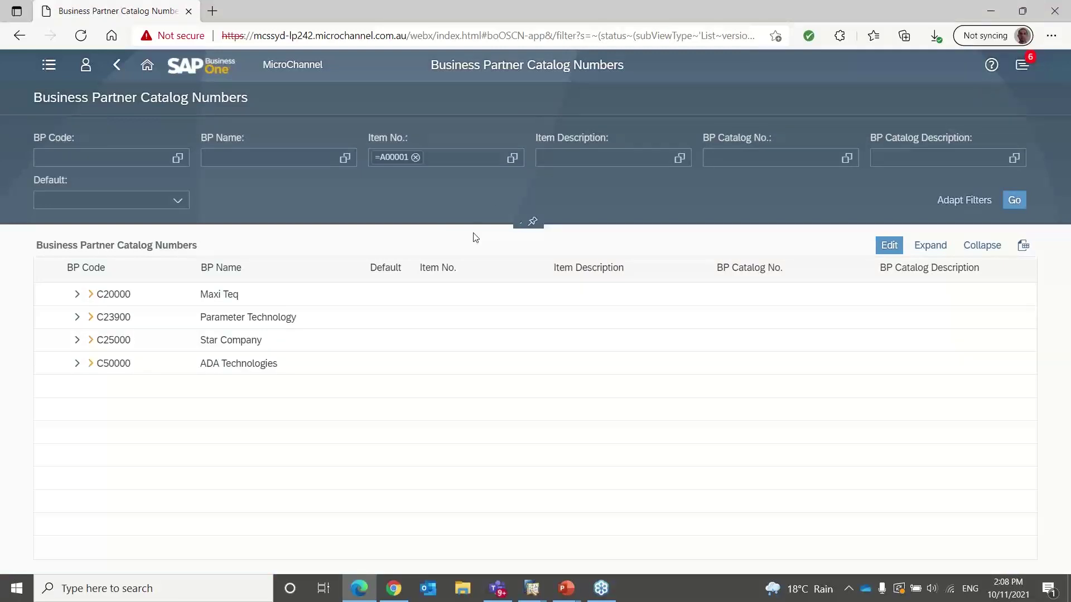
Step: Examine the item's catalog entries for ADA Technologies, Star Company and Maxi Teq, then collapse the Maxi Teq and Star Company entries
left_click(90, 365)
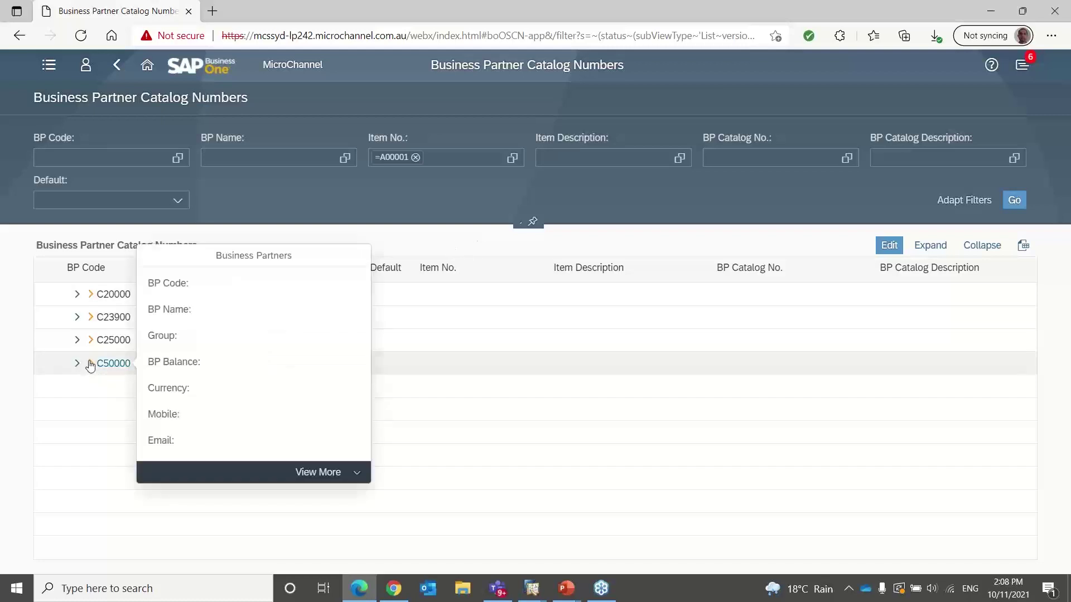
left_click(77, 364)
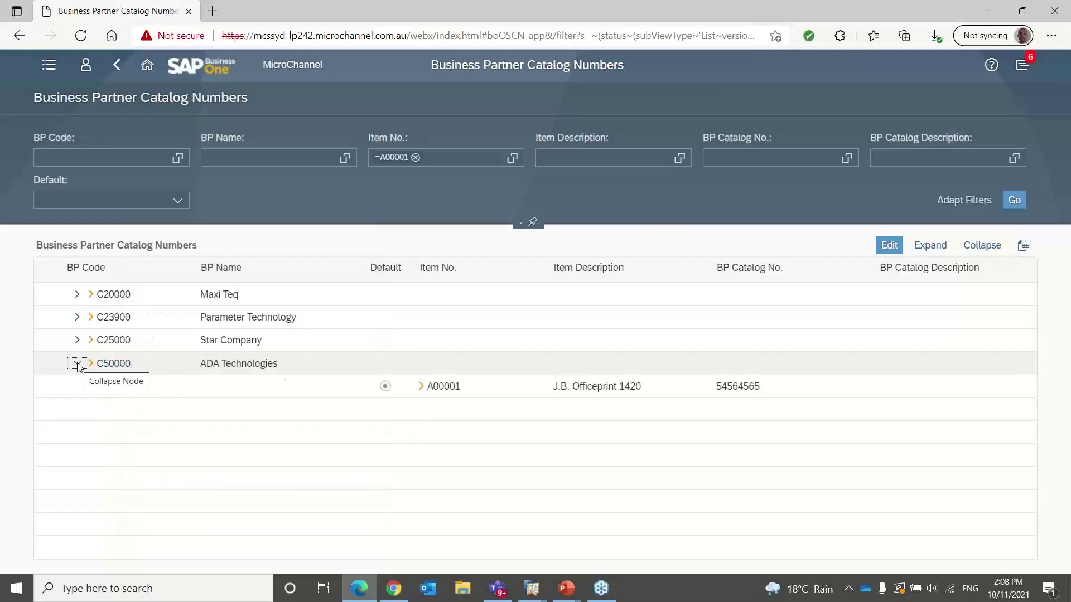
left_click(77, 339)
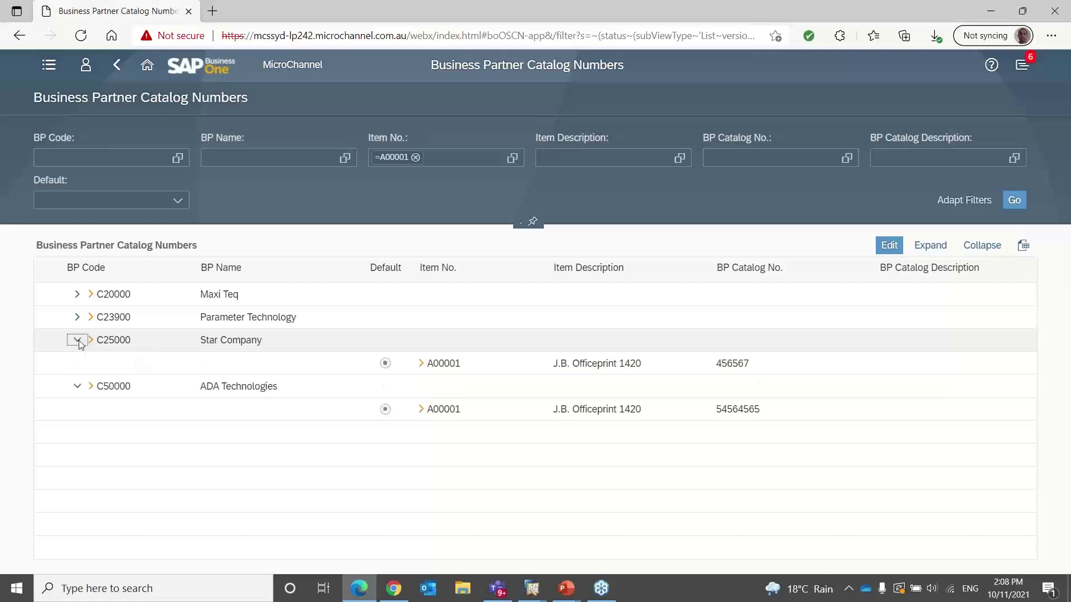
left_click(77, 293)
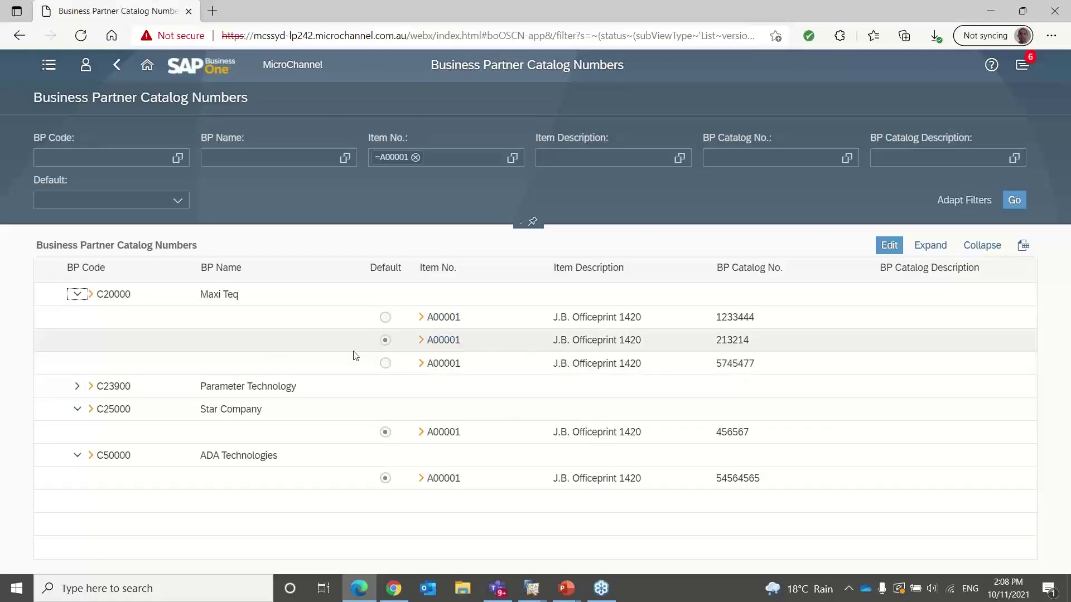
left_click(77, 294)
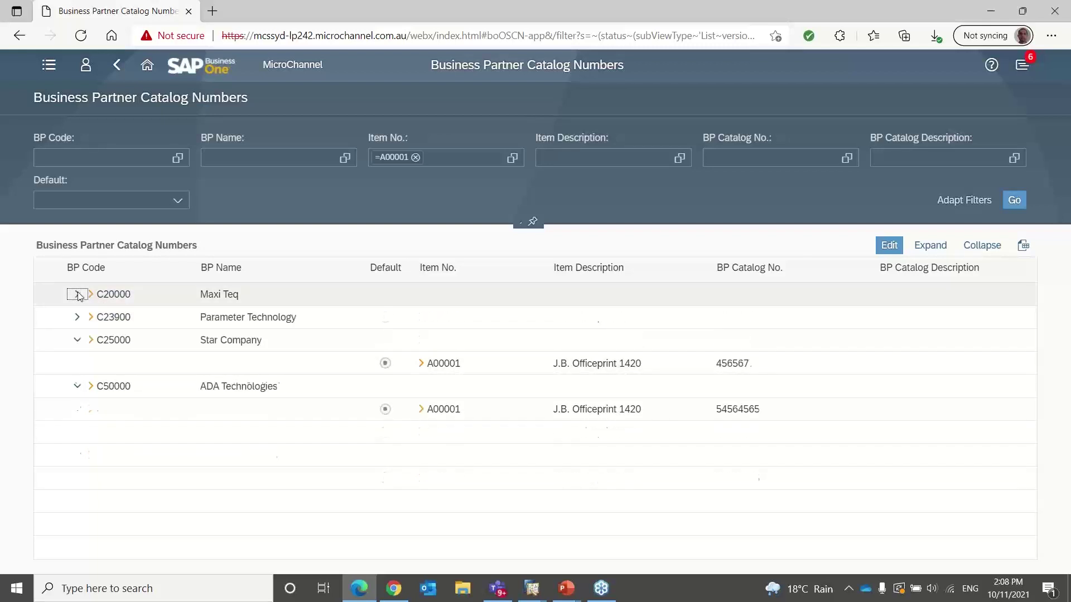
left_click(77, 341)
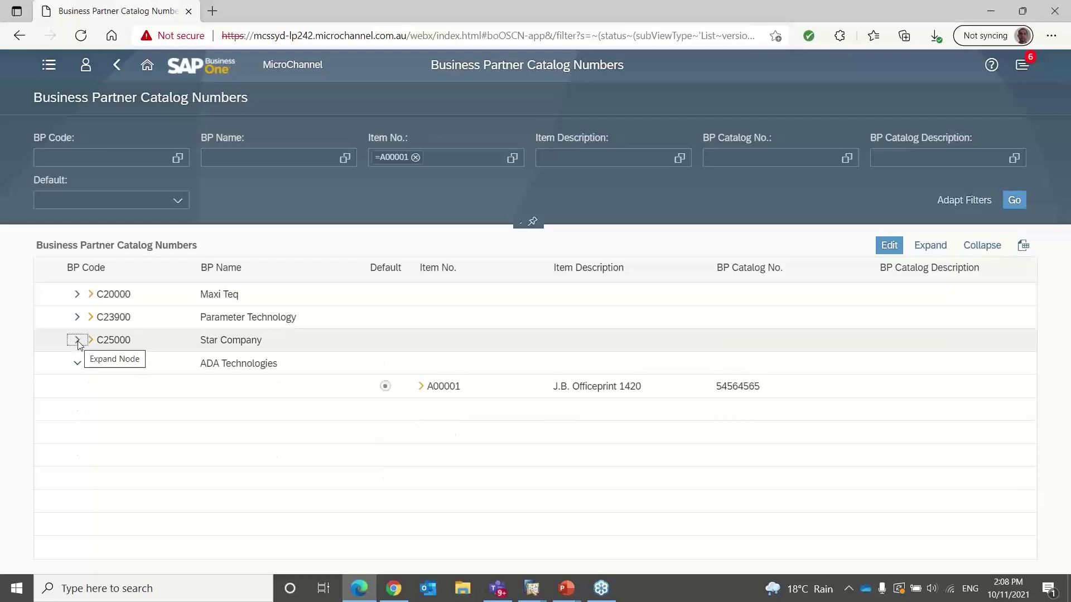
Step: Start editing the business partner catalog numbers and add Acme Associates as a new business partner entry
left_click(887, 248)
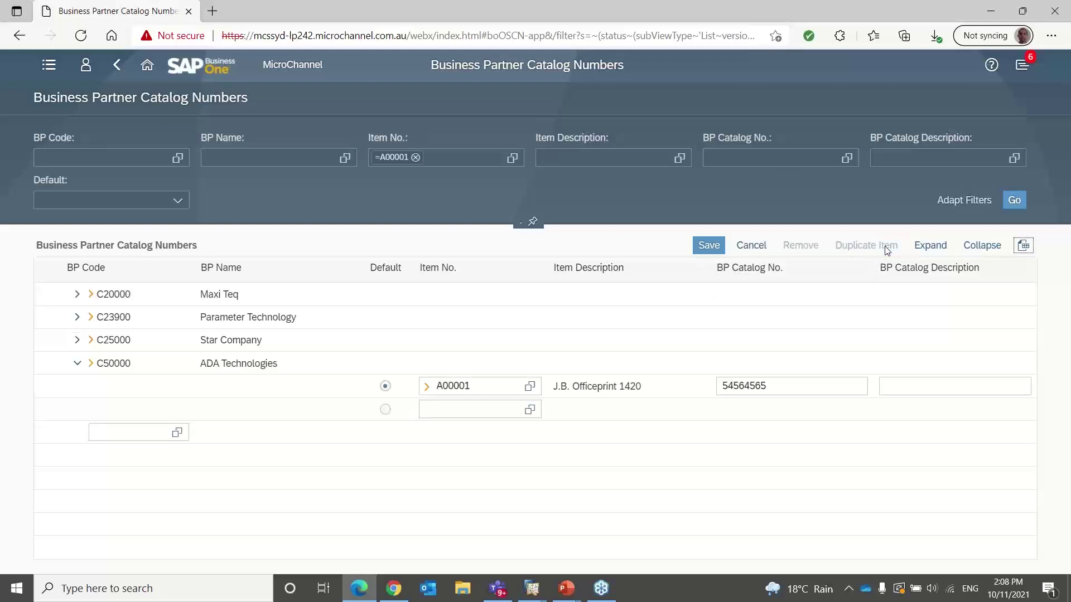
left_click(151, 432)
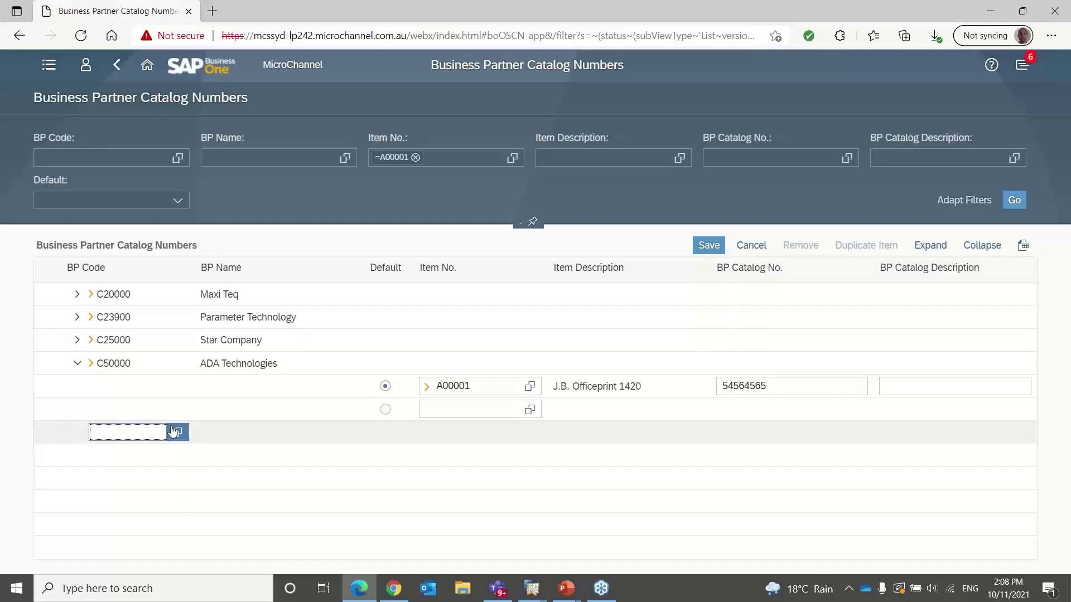
left_click(175, 432)
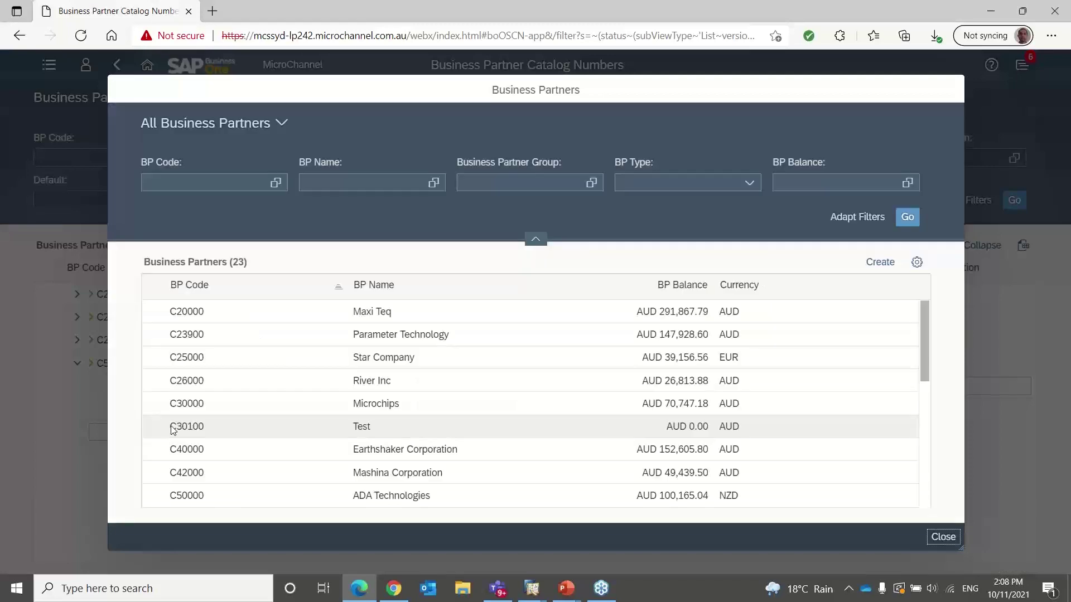
left_click_drag(922, 353, 932, 446)
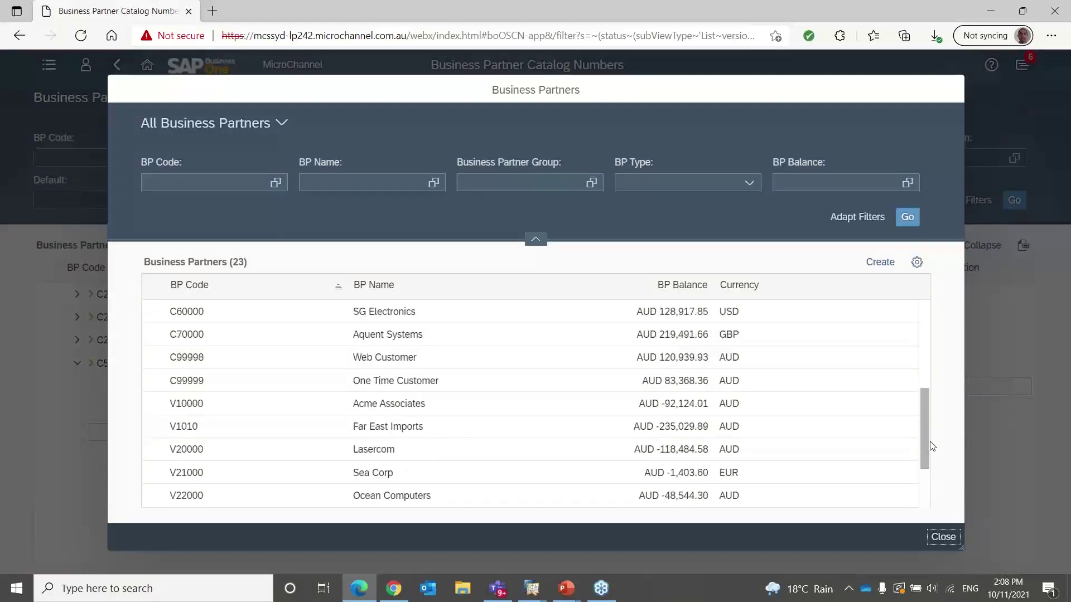
left_click(179, 413)
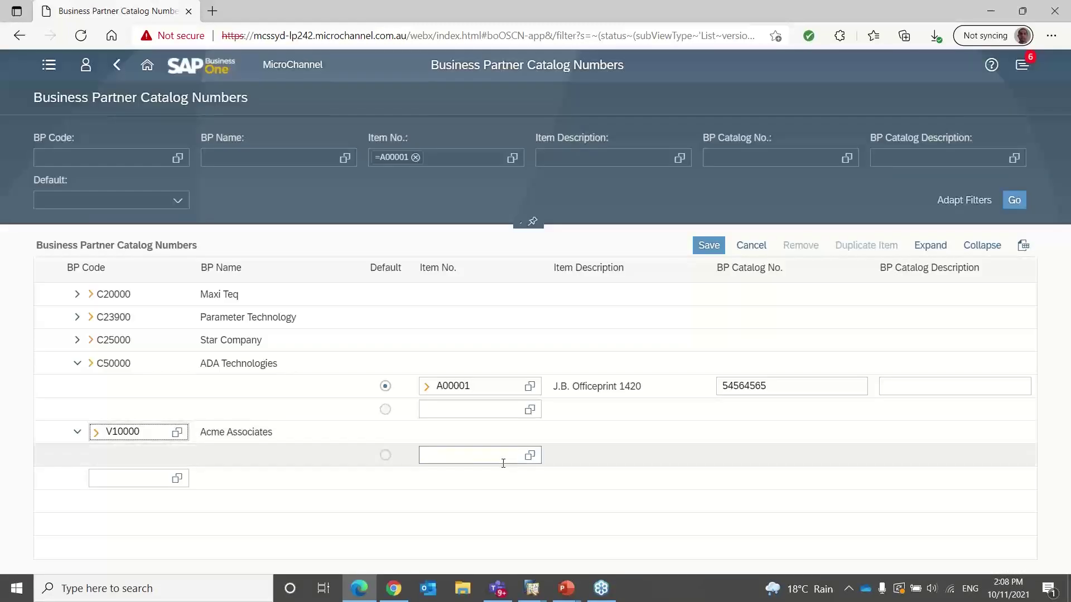
Step: Assign item A00001 (J.B. Officeprint 1420) to the new Acme Associates entry
left_click(484, 458)
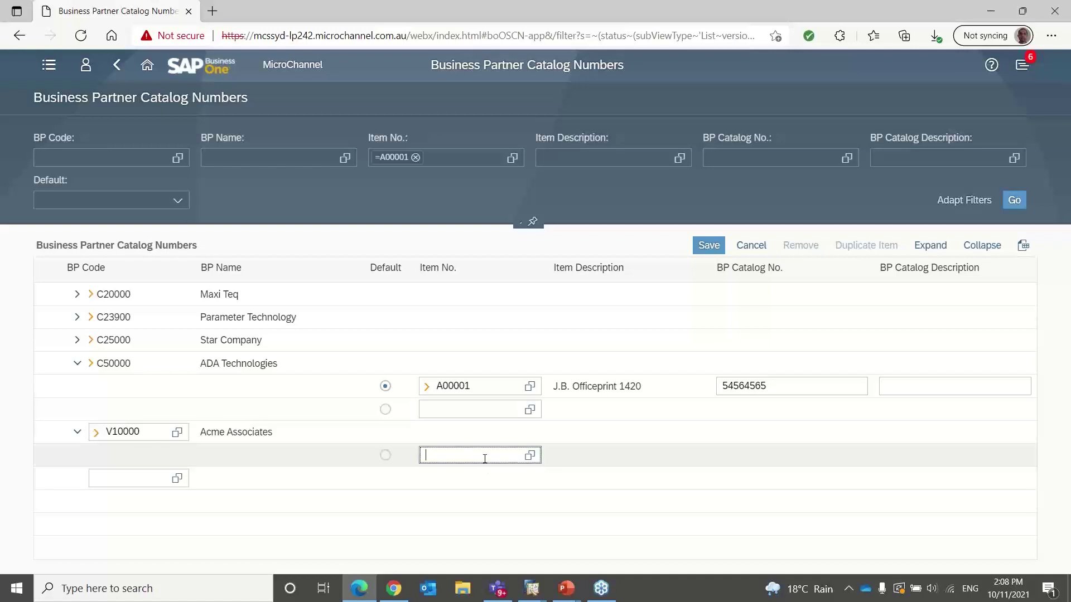
left_click(529, 456)
scroll(924, 390, "down", 4)
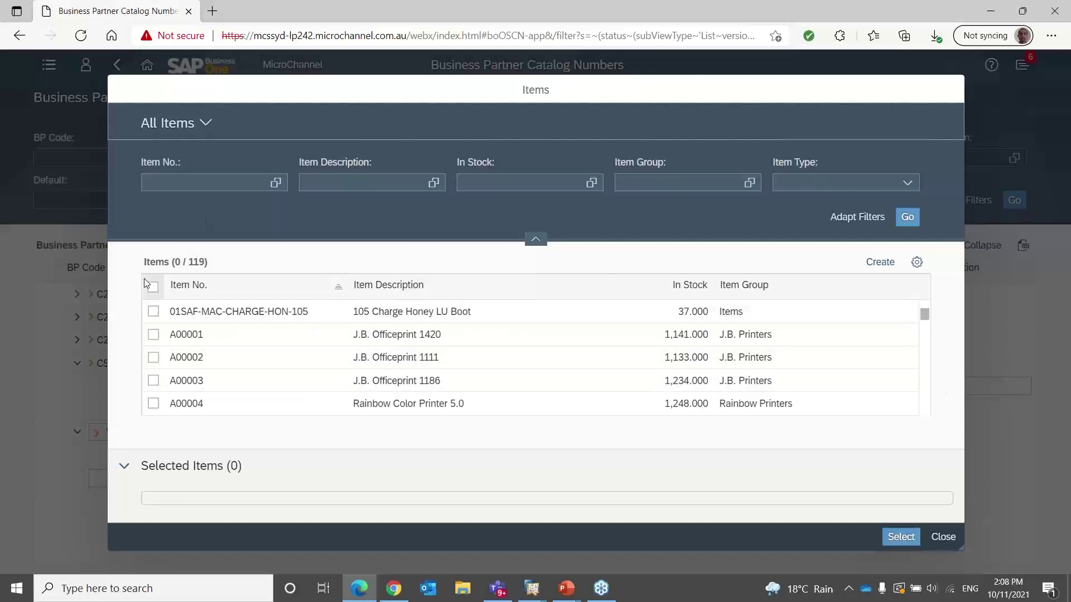
left_click(154, 335)
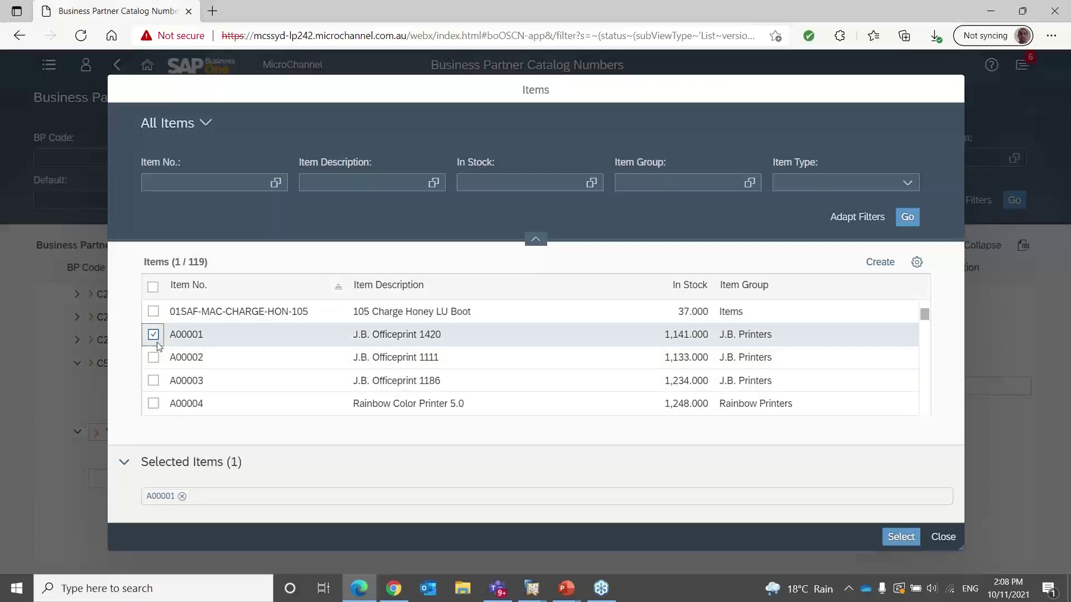
left_click(899, 537)
Step: Set the BP catalog number of the Acme Associates item to 6546478 and save the changes
left_click(747, 456)
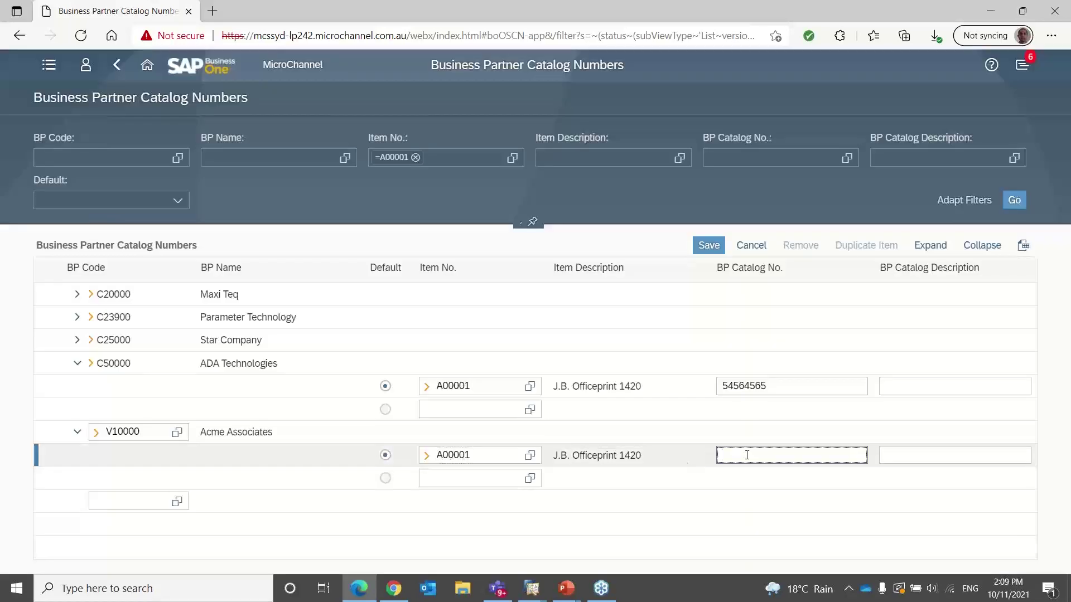
type("6546478")
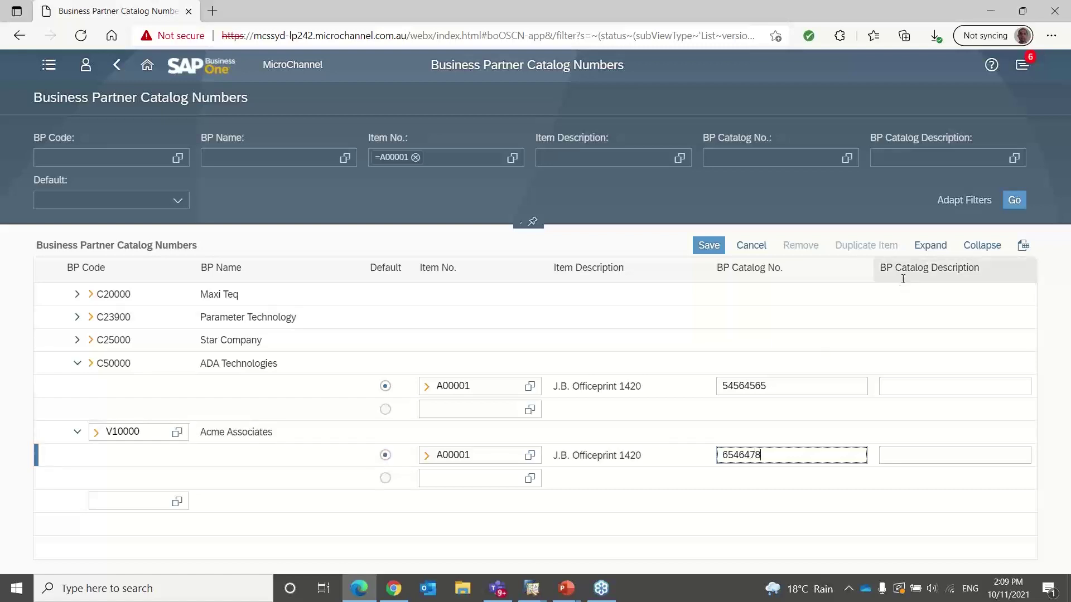
left_click(710, 250)
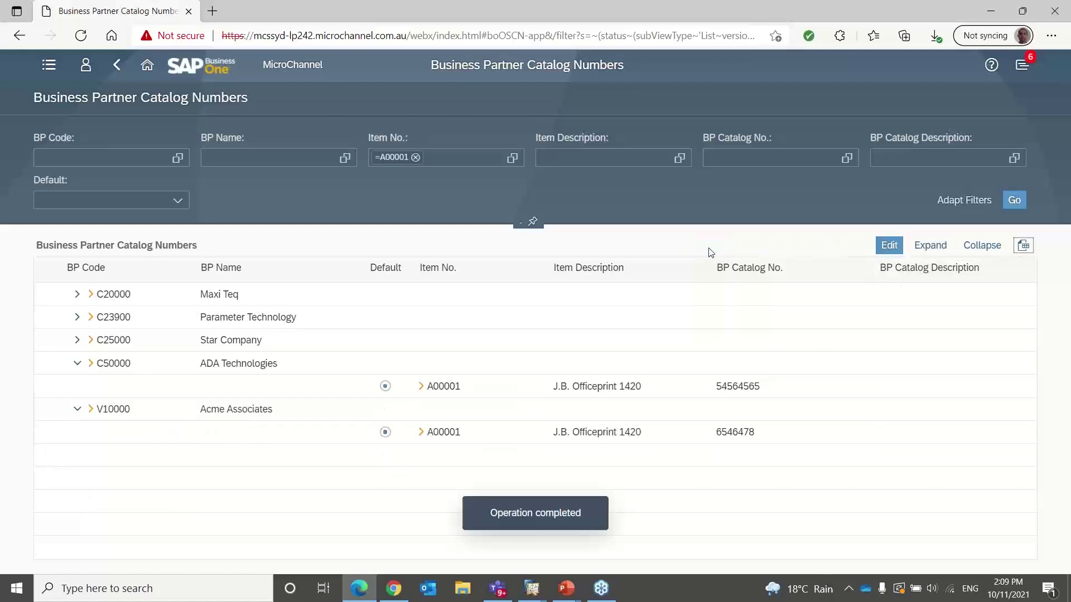
Step: Collapse the ADA Technologies and Acme Associates entries and return to the home page
left_click(77, 363)
left_click(77, 385)
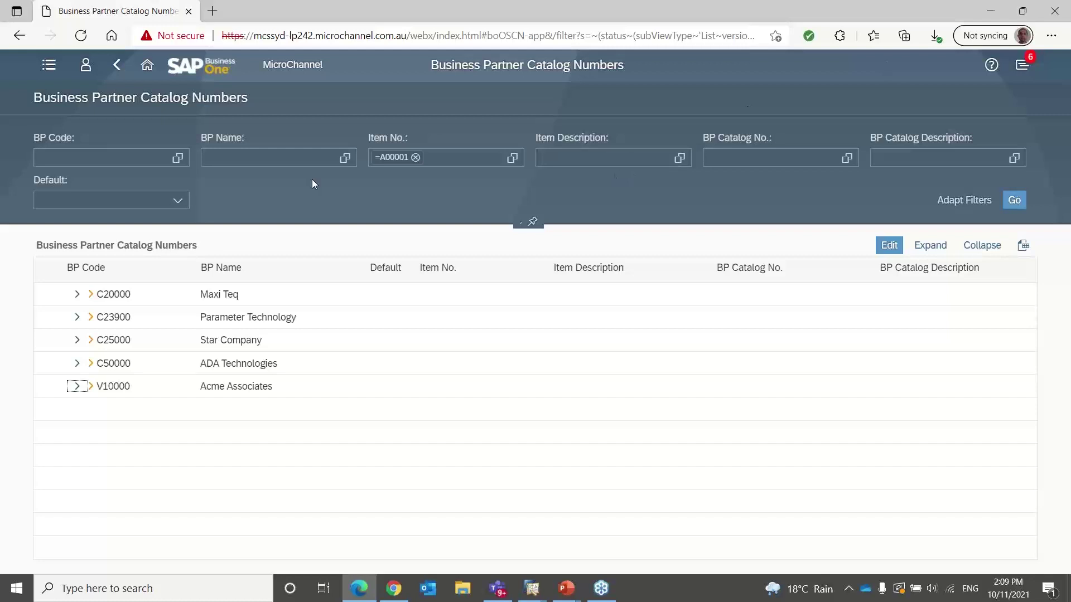
left_click(124, 74)
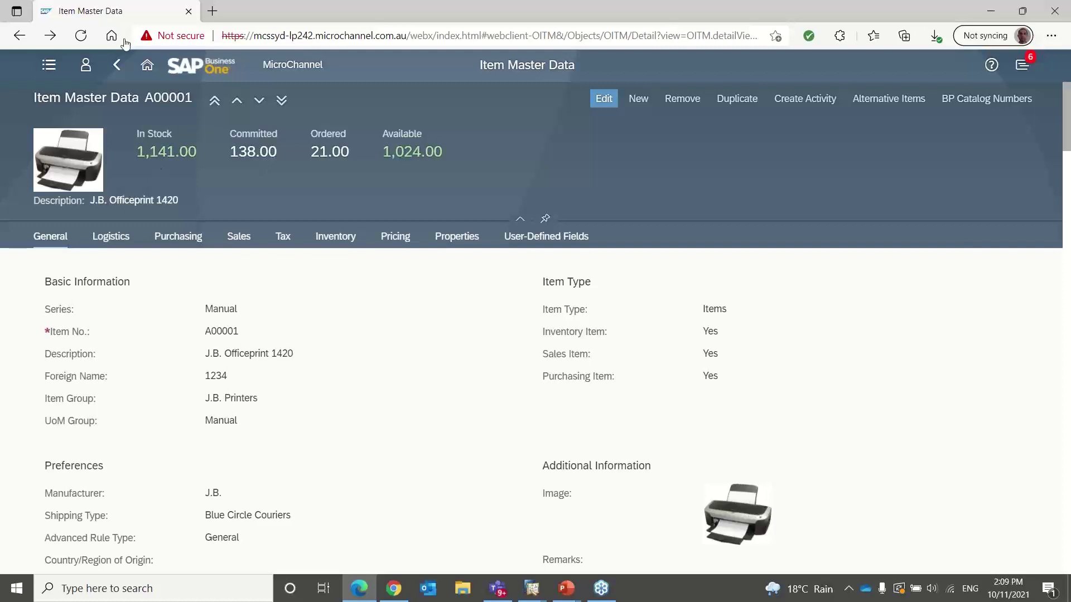
left_click(139, 73)
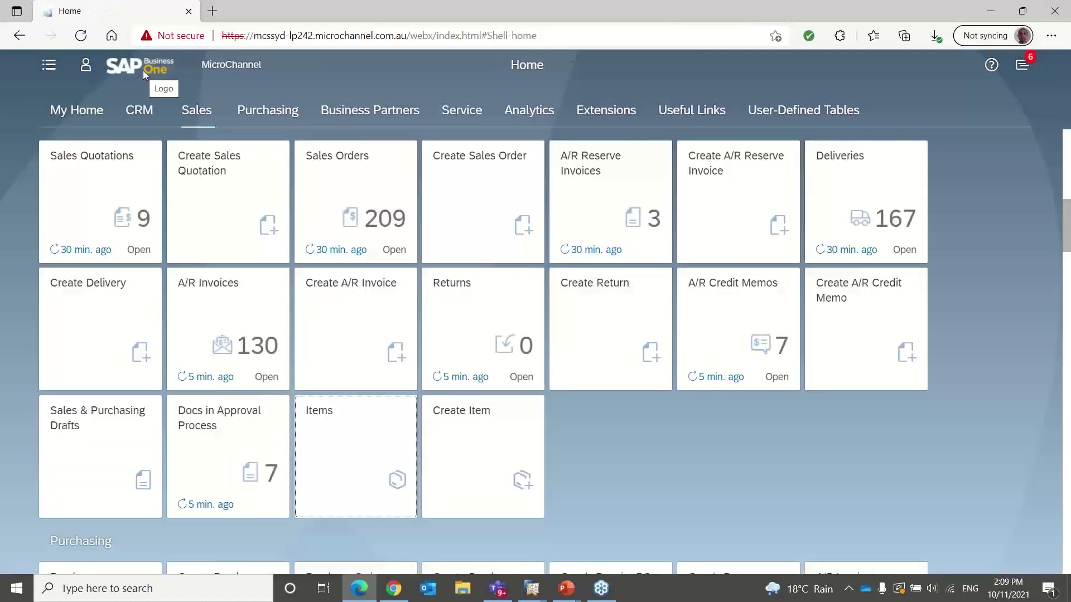
Step: Open the Service Calls list from the Service group on the home page
left_click(468, 111)
left_click(452, 111)
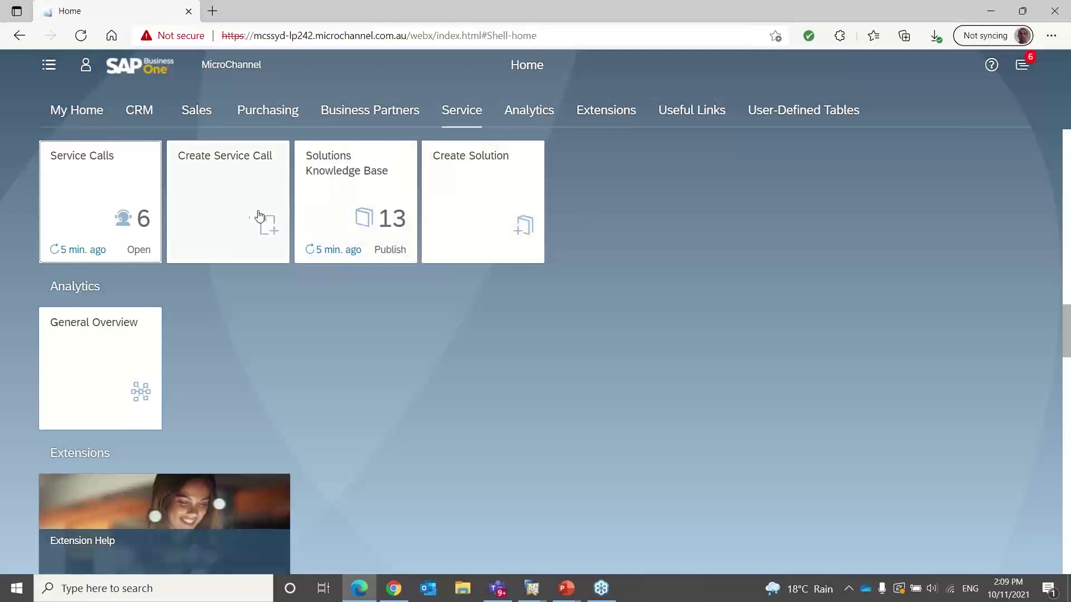
left_click(97, 185)
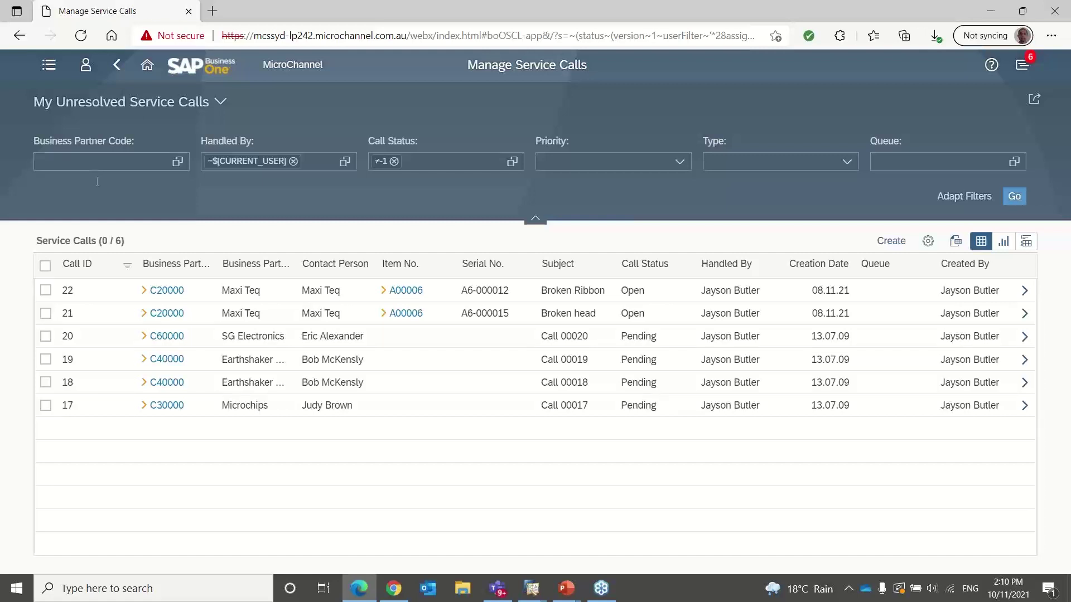
Step: Compare the service call views All Service Calls, All Unresolved Service Calls and My Service Calls, ending on My Unresolved Service Calls
left_click(221, 102)
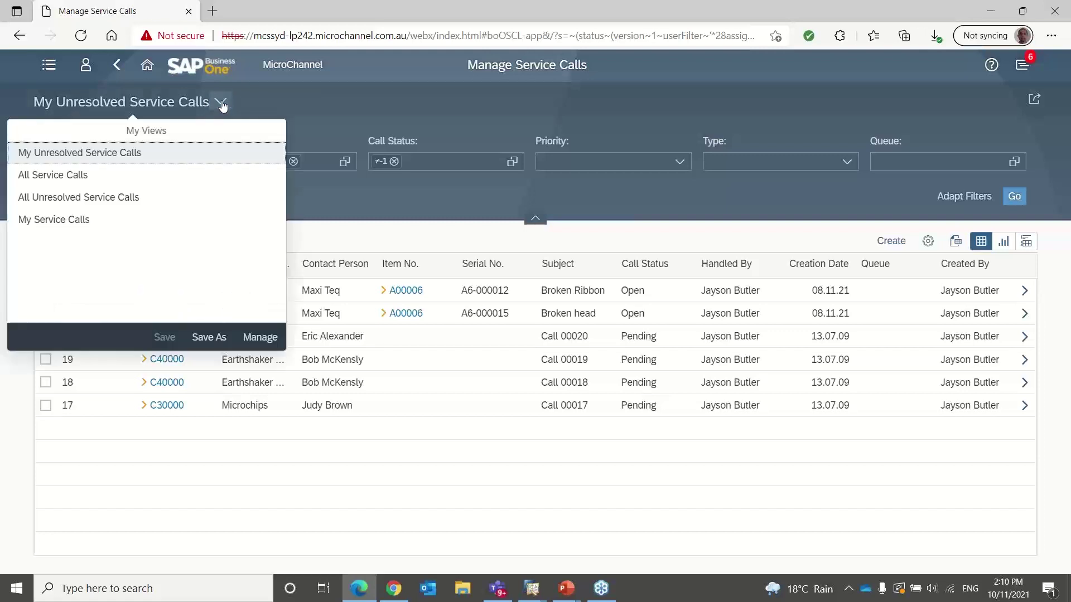
left_click(221, 102)
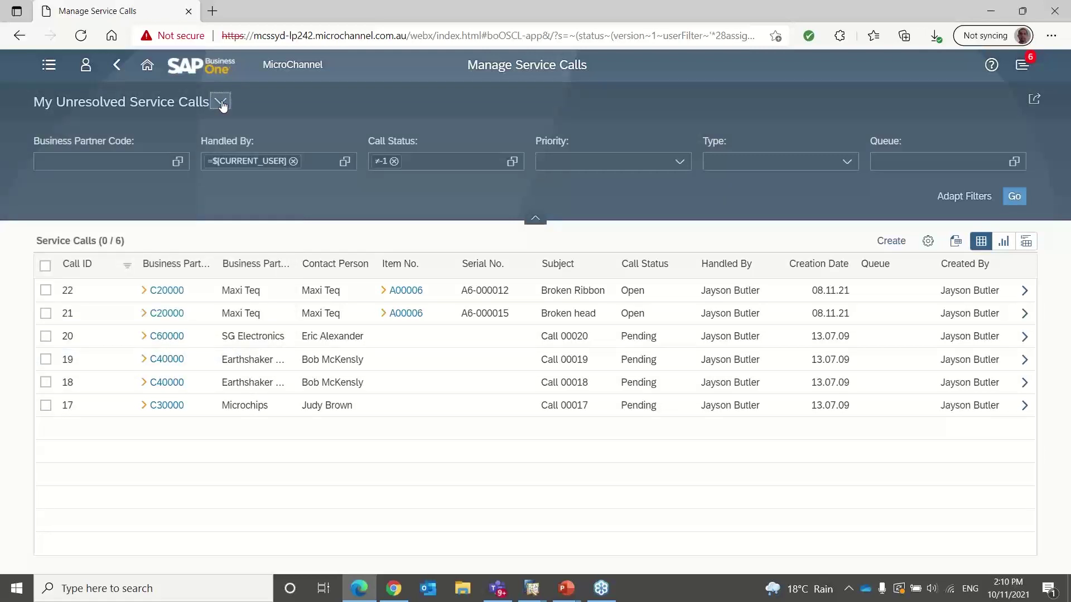
left_click(221, 102)
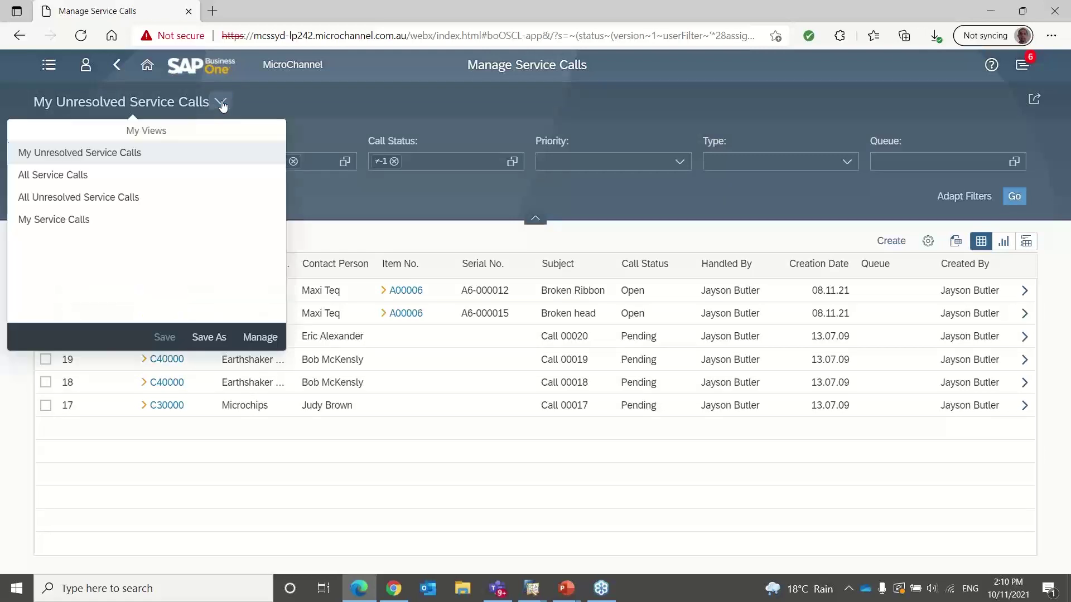
left_click(73, 176)
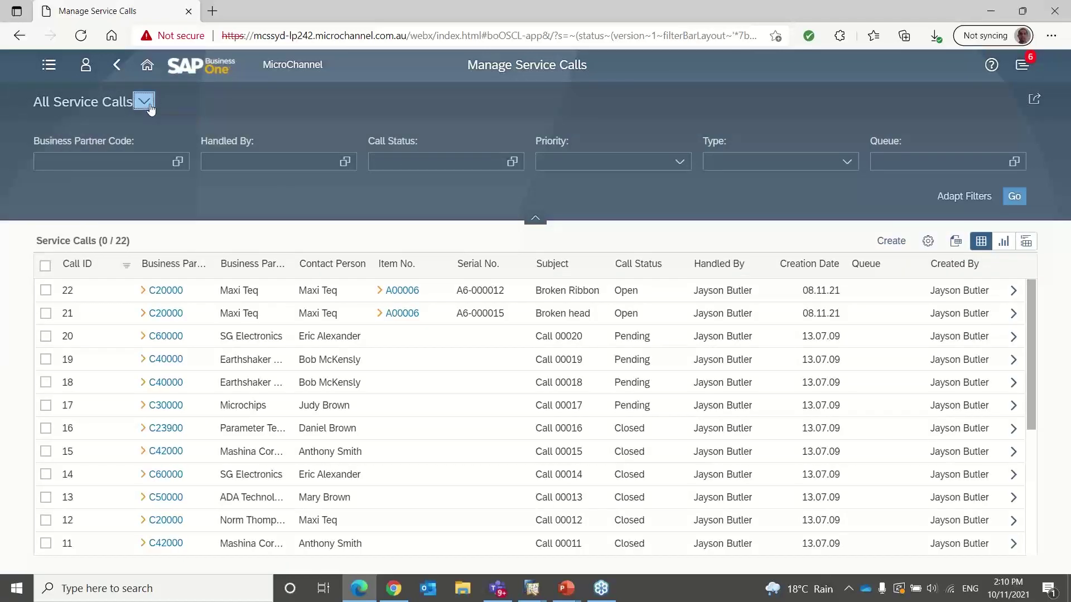
left_click(144, 101)
left_click(79, 199)
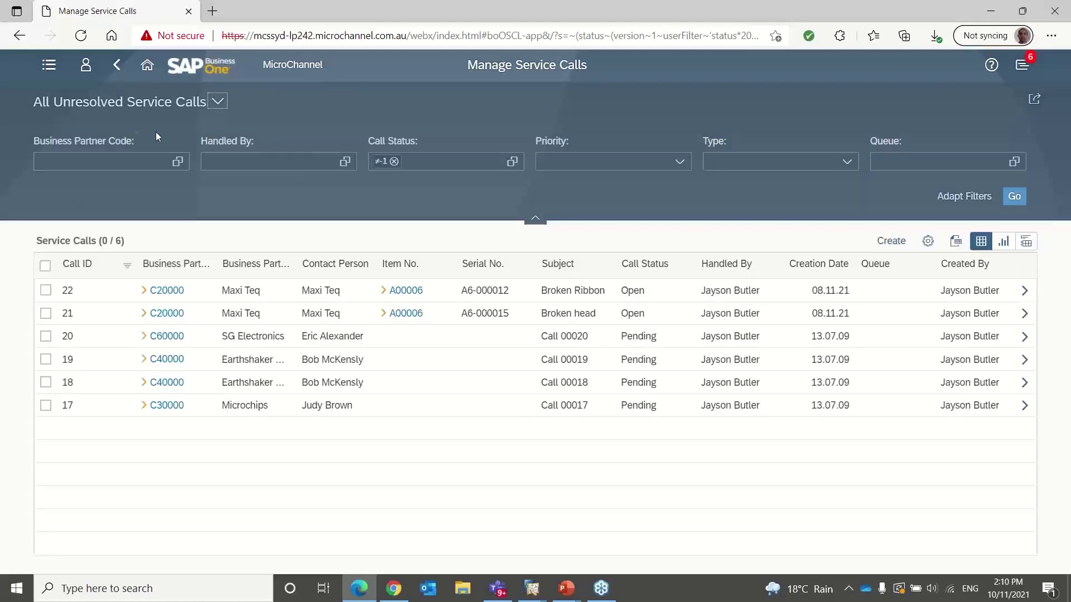
left_click(214, 102)
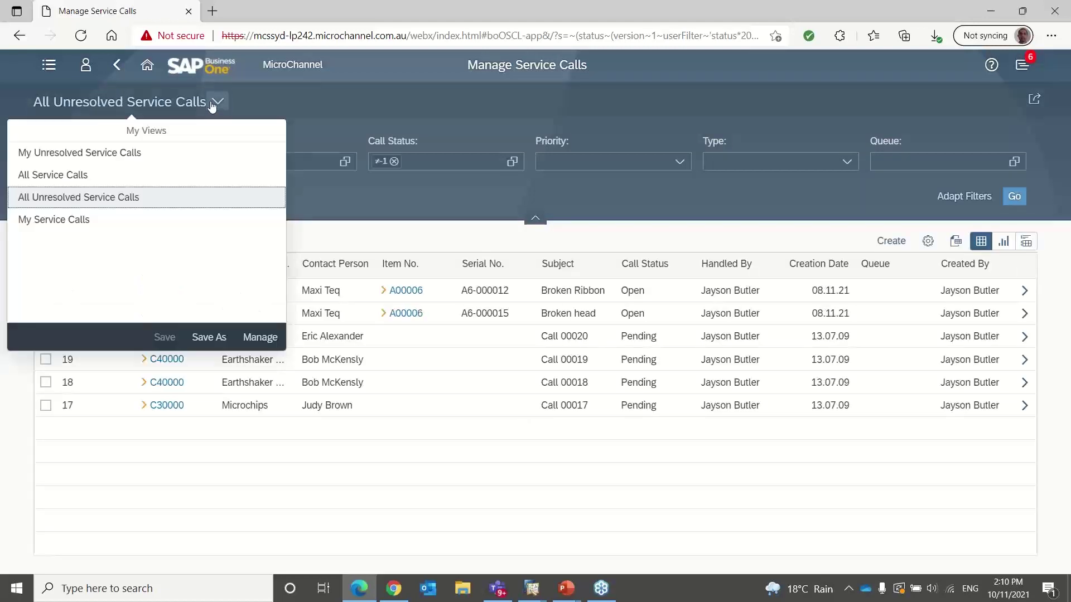
left_click(85, 221)
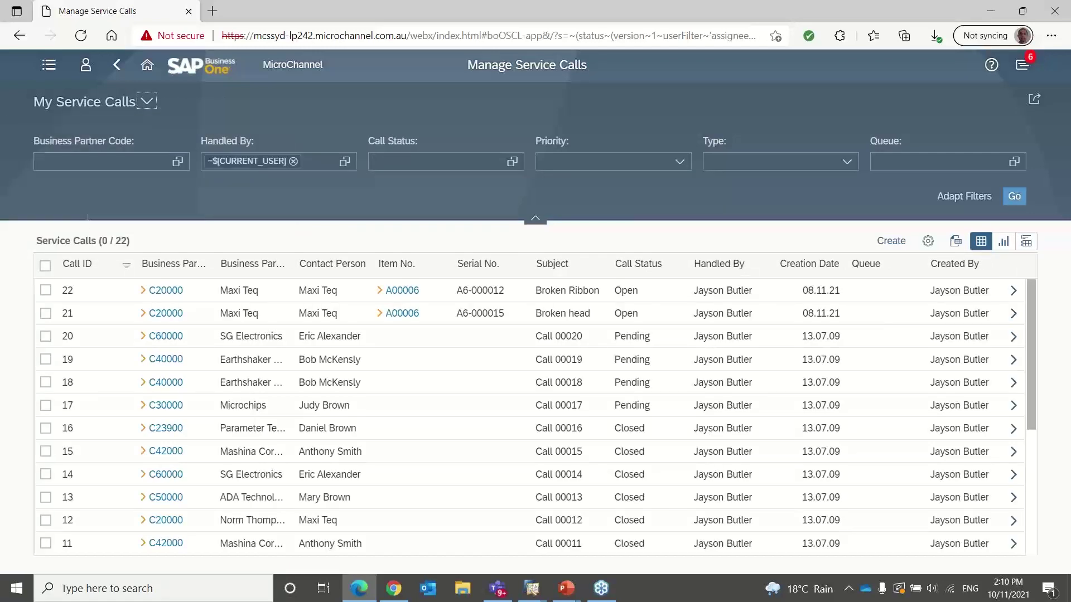
left_click(140, 107)
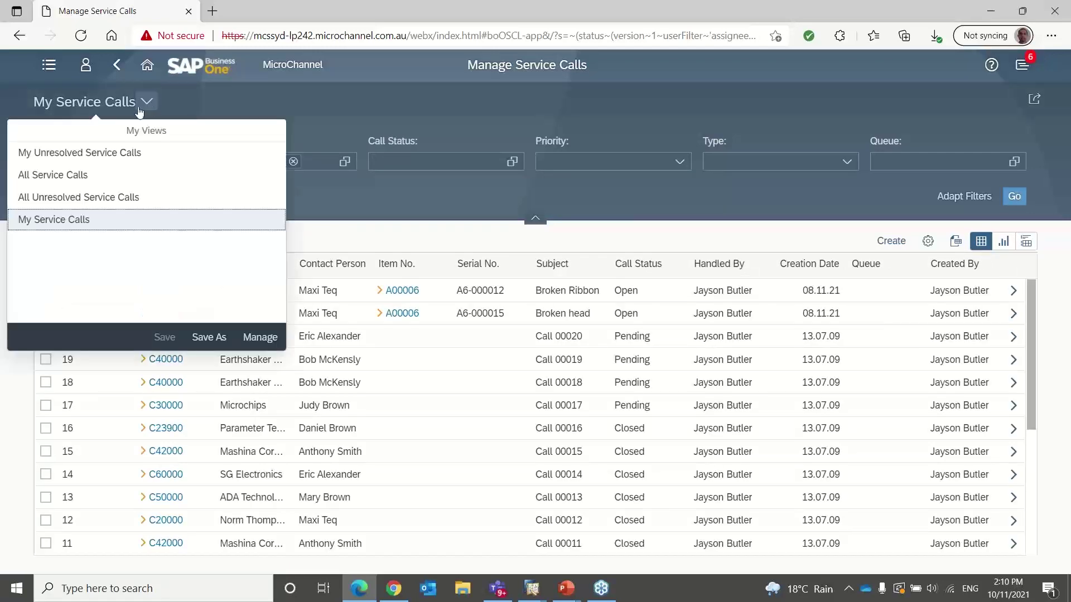
left_click(83, 151)
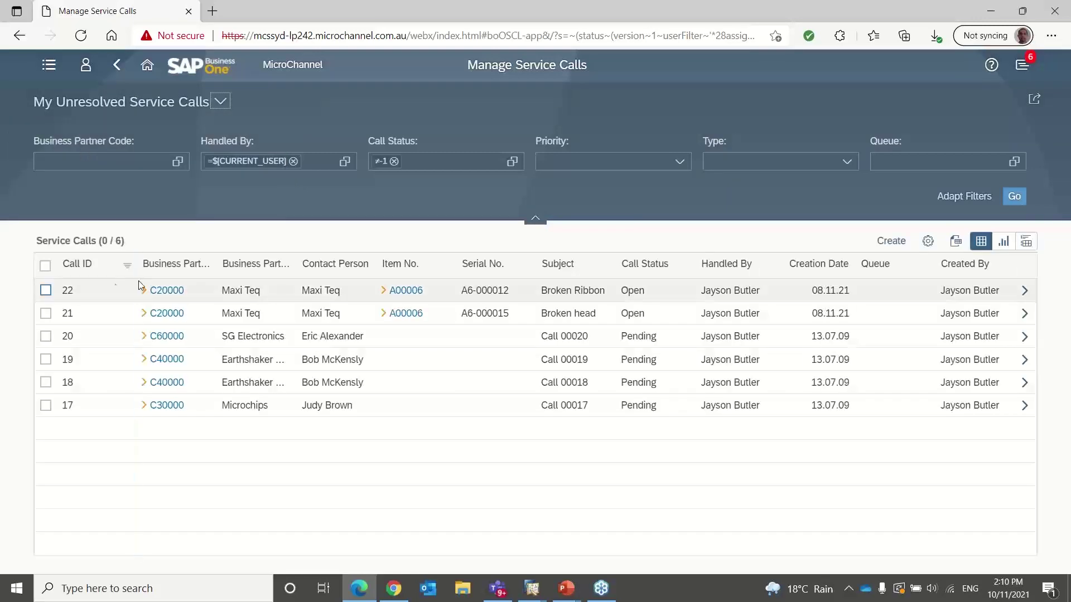
Step: Open Maxi Teq's service call with the subject Broken Ribbon and review its business partner details
left_click(101, 294)
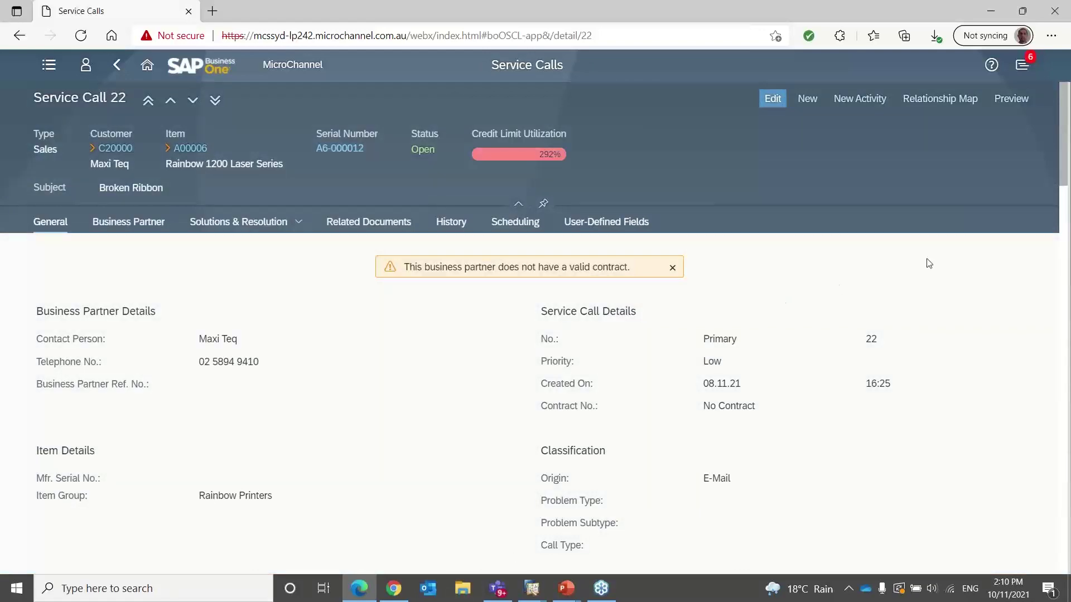
left_click(129, 224)
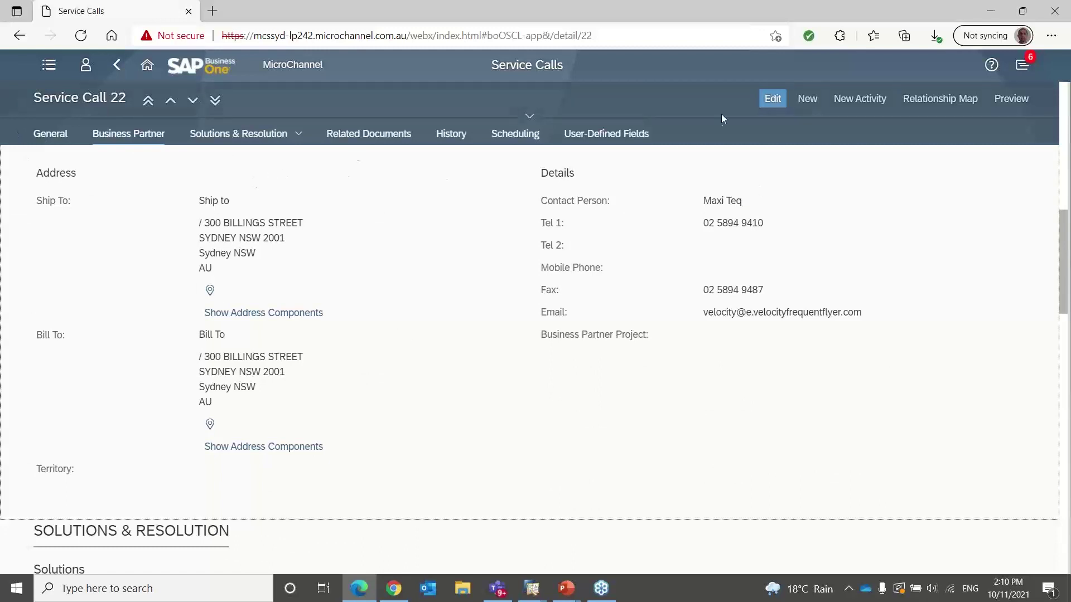
Step: Start a new service call and choose Maxi Teq as the customer in its general data
left_click(806, 99)
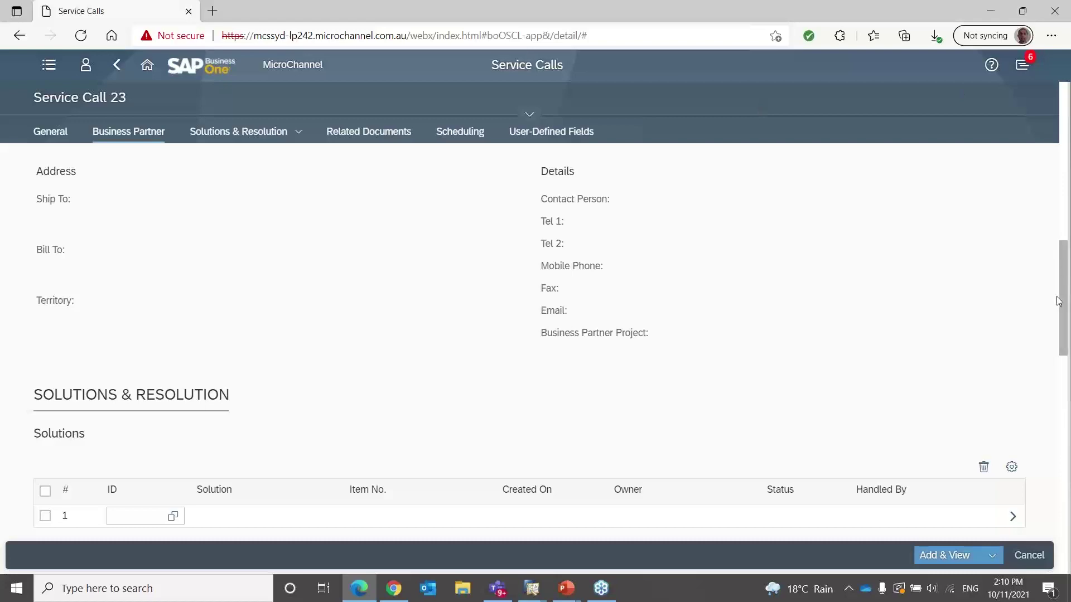
left_click(52, 130)
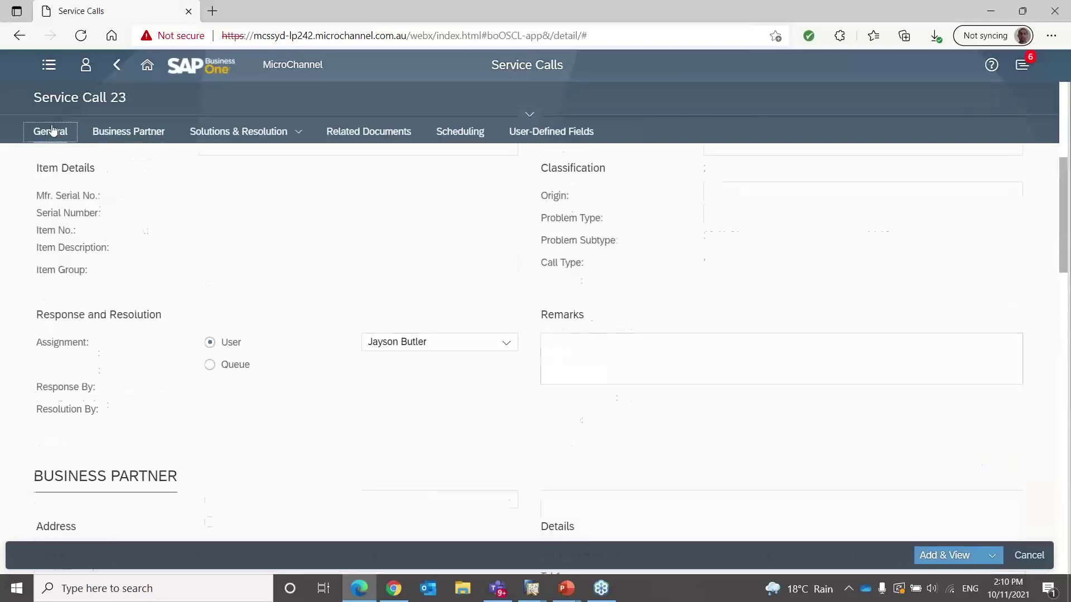
left_click(211, 224)
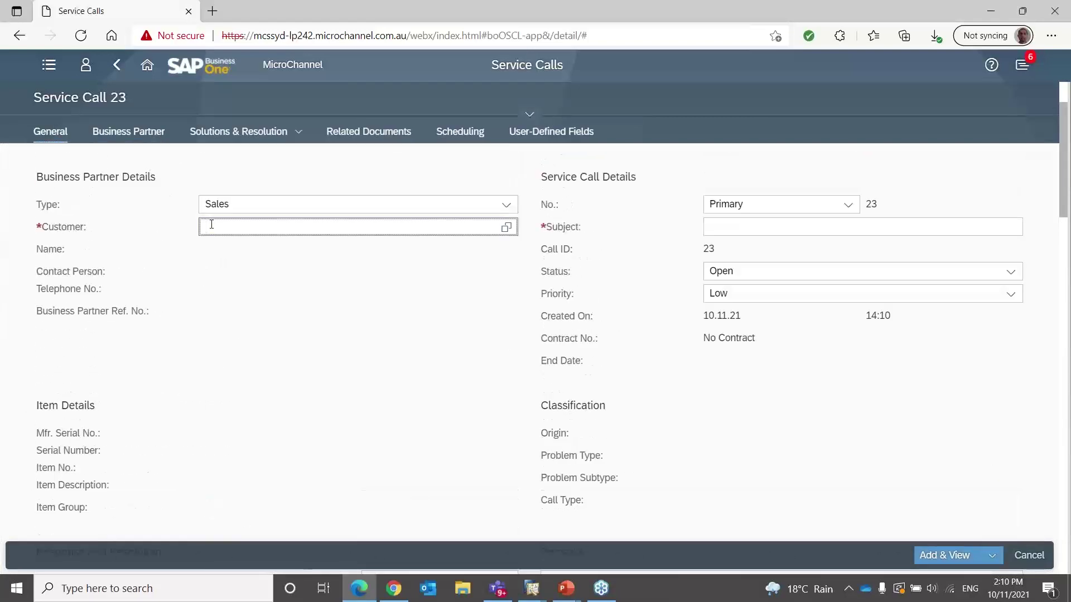
type("C2000")
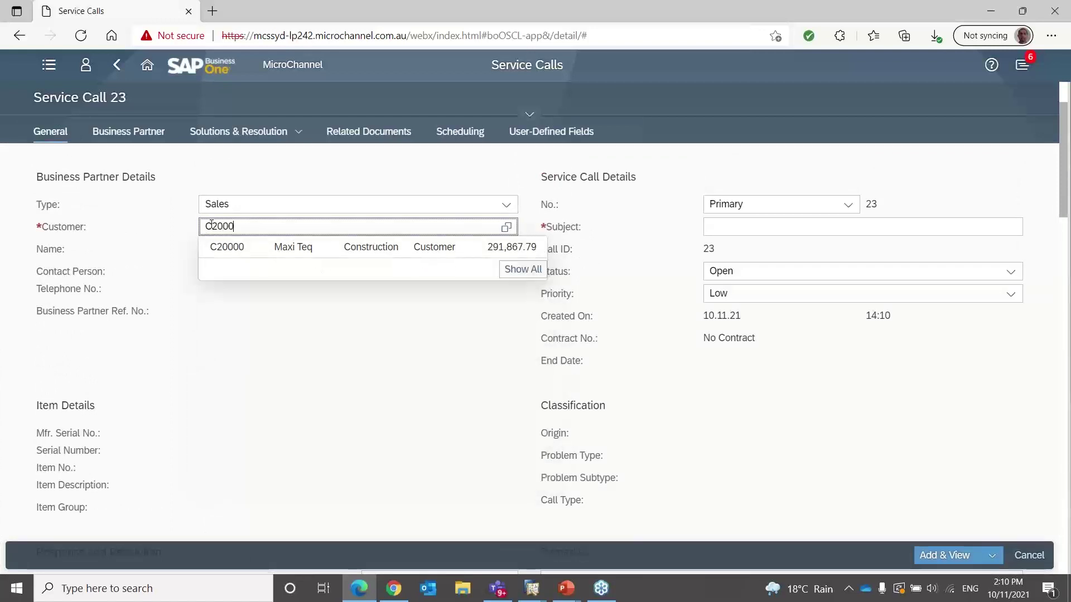
left_click(276, 248)
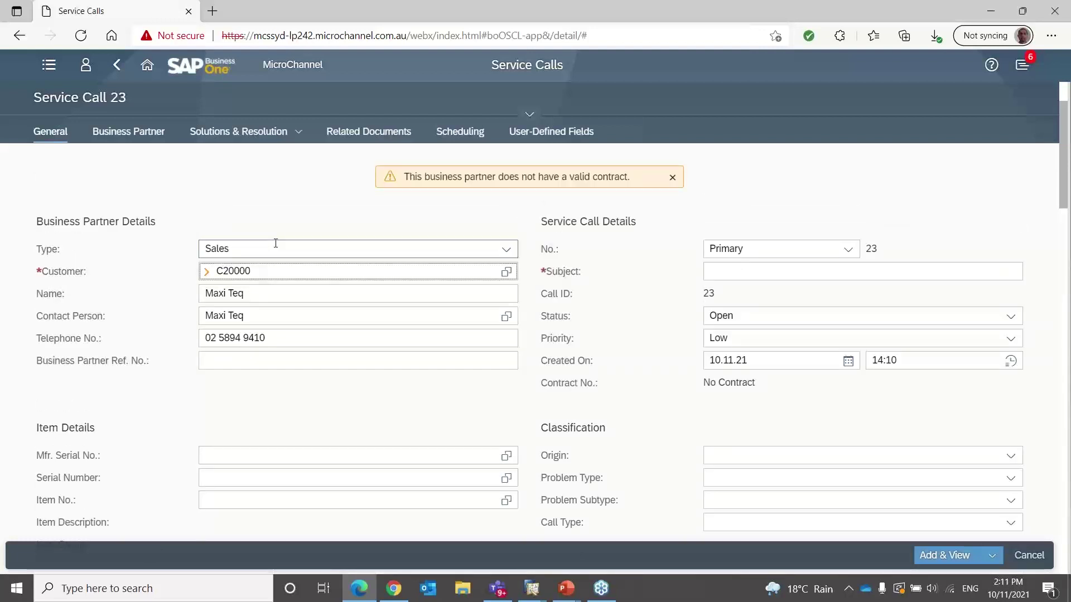
Step: Assign the Rainbow 1200 Laser Series with serial number AD-4489 from the customer's equipment cards to the service call's item details
left_click(245, 479)
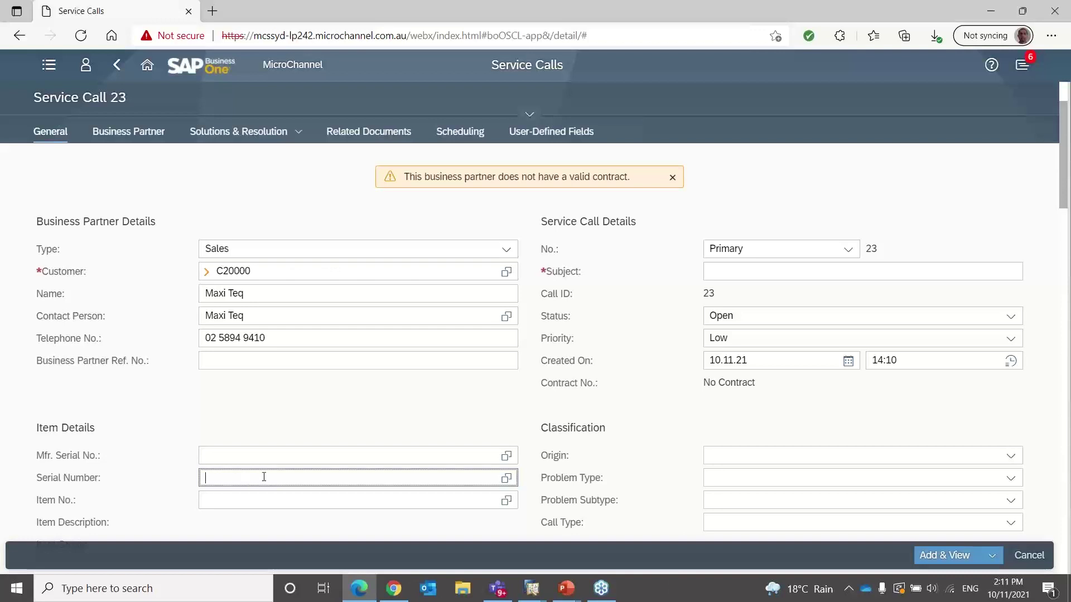
left_click(507, 479)
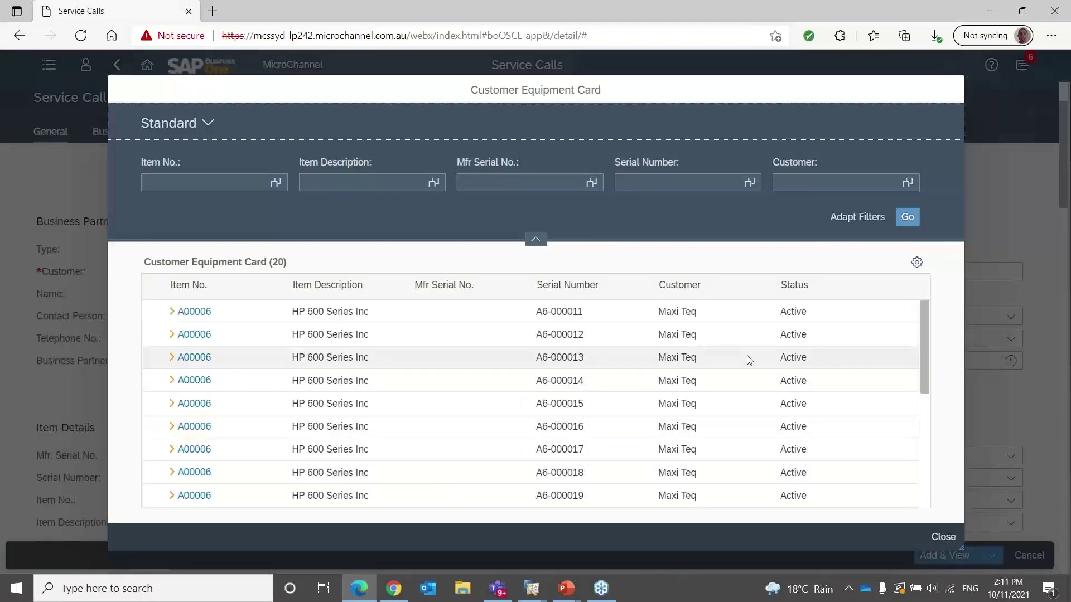
left_click_drag(924, 310, 930, 387)
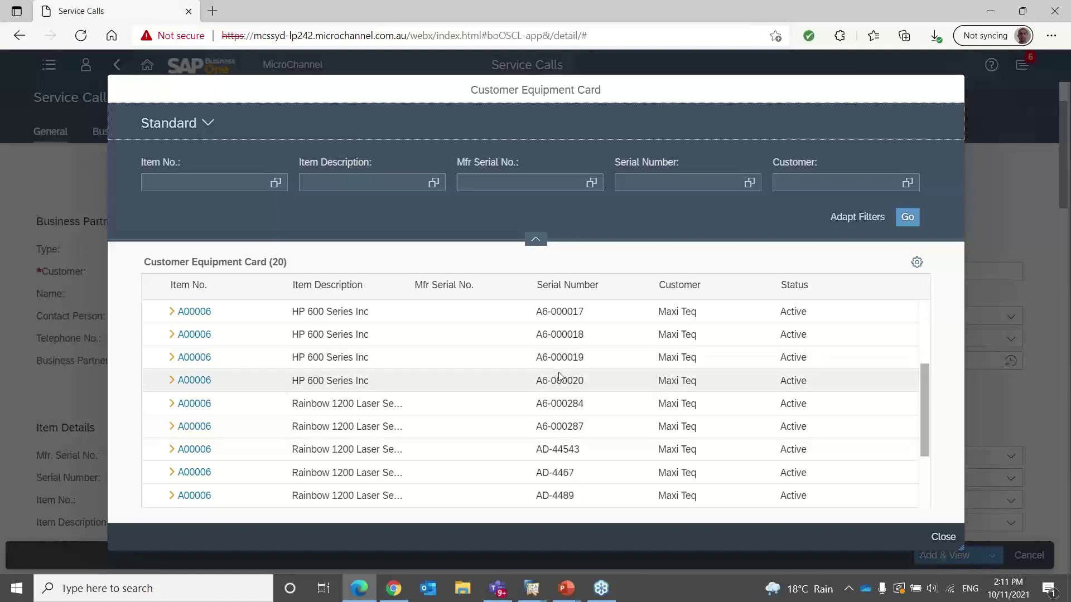
left_click(557, 496)
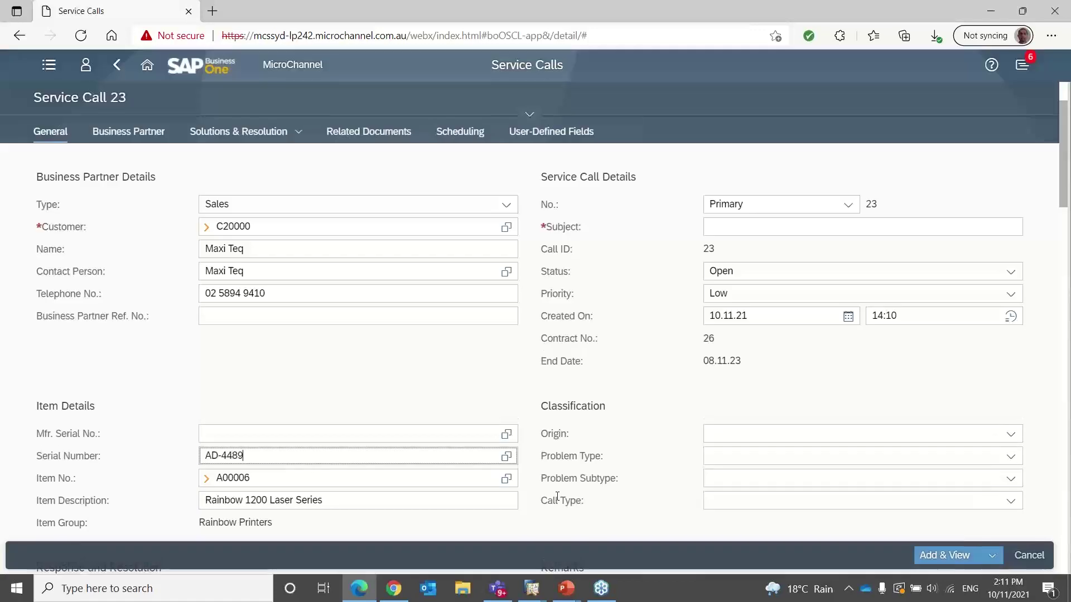
key("Tab")
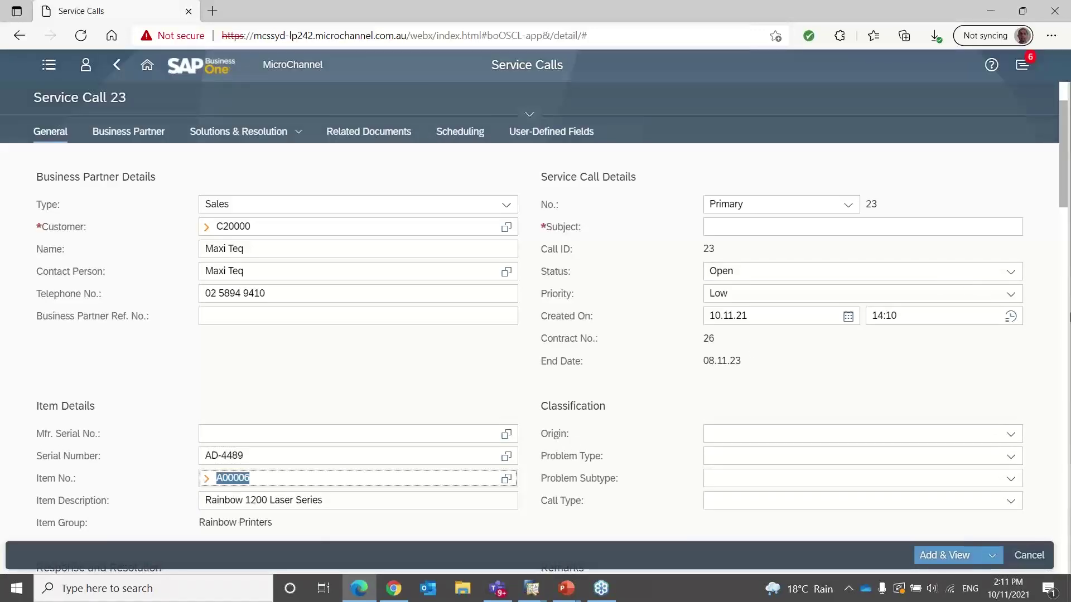
Step: Add the service call with the subject "Head is not working" and open it for editing
left_click(792, 229)
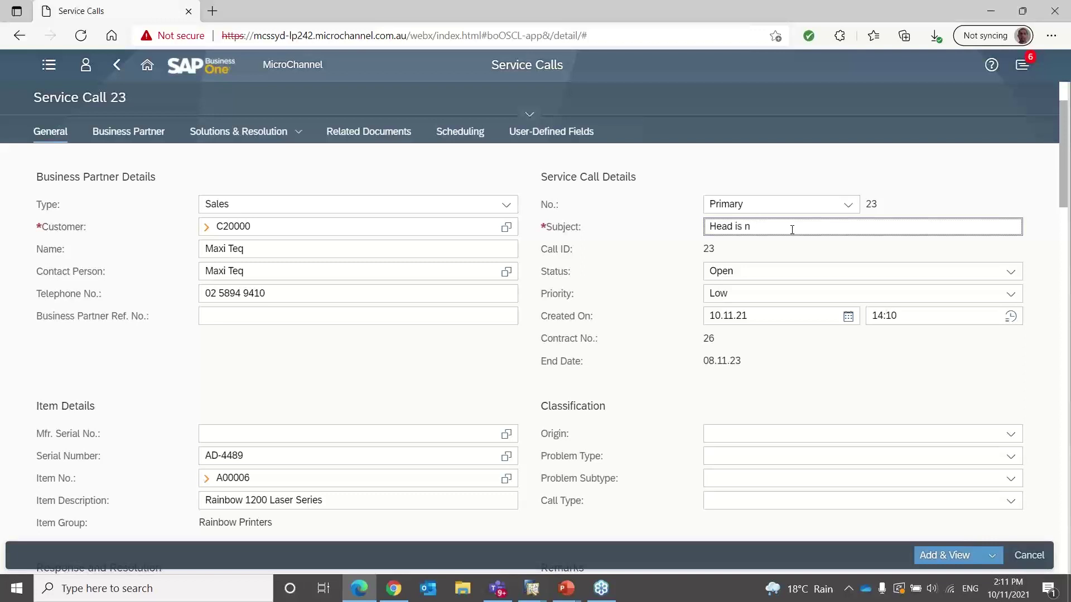
type("Head is not working")
key("Tab")
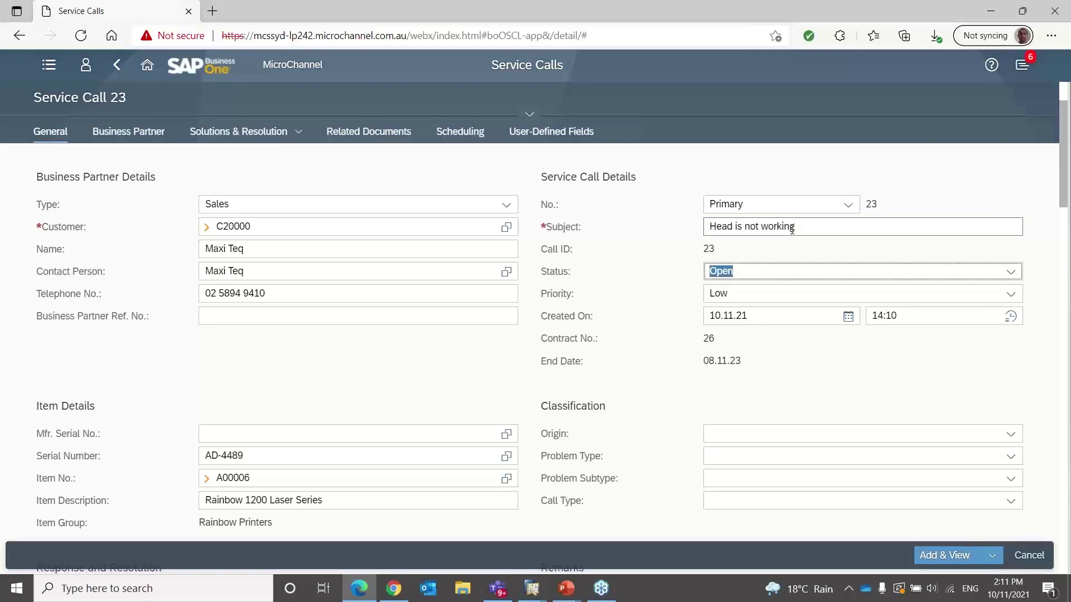
left_click(948, 556)
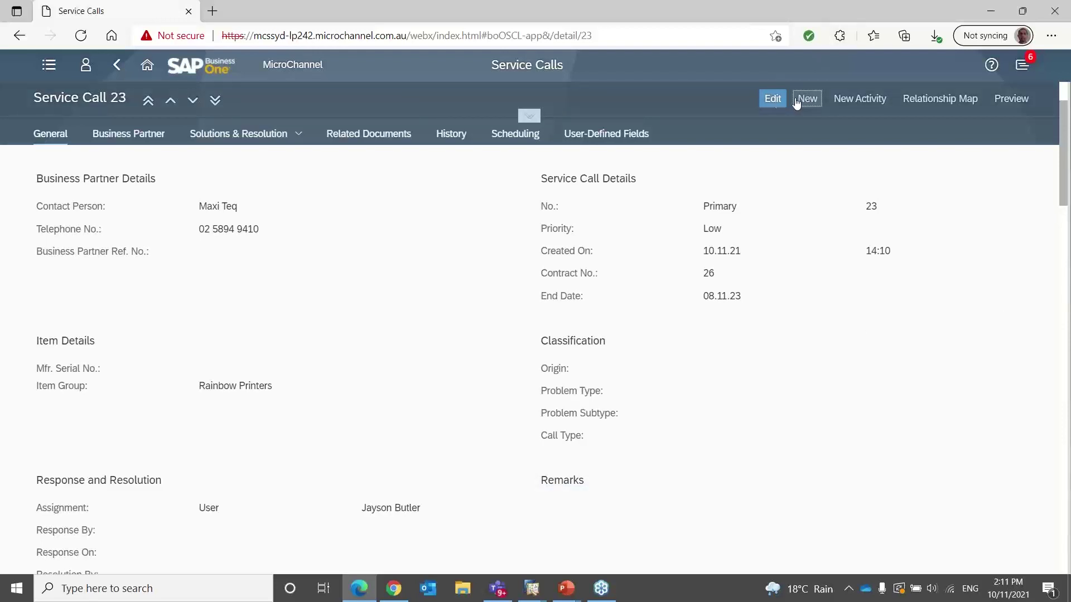
left_click(777, 101)
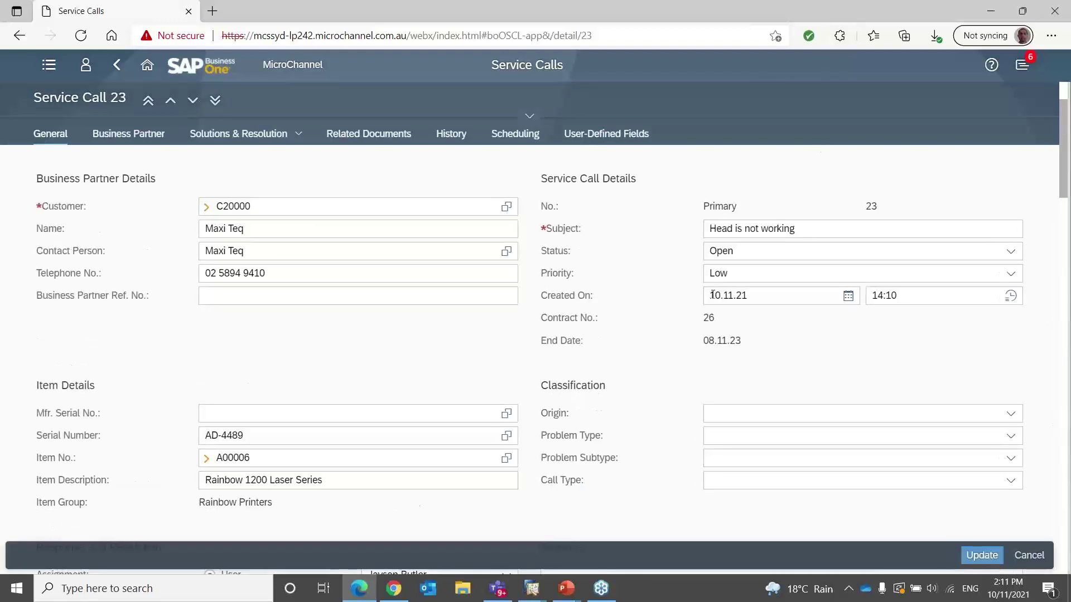
Step: Review the ship-to and bill-to addresses and the contact details in the service call's business partner section
left_click(130, 140)
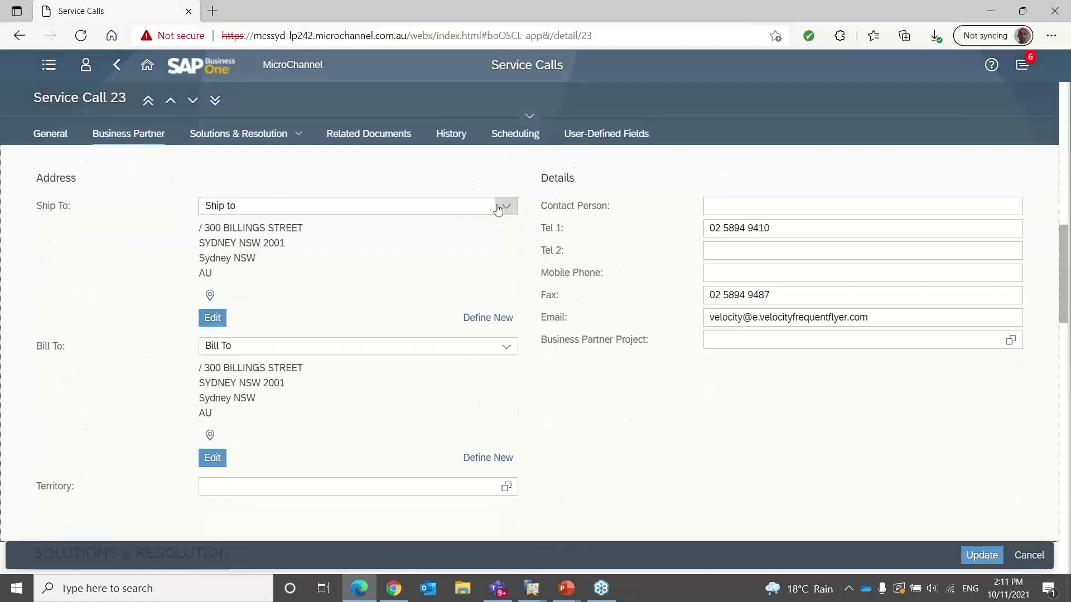
left_click(506, 206)
left_click(506, 208)
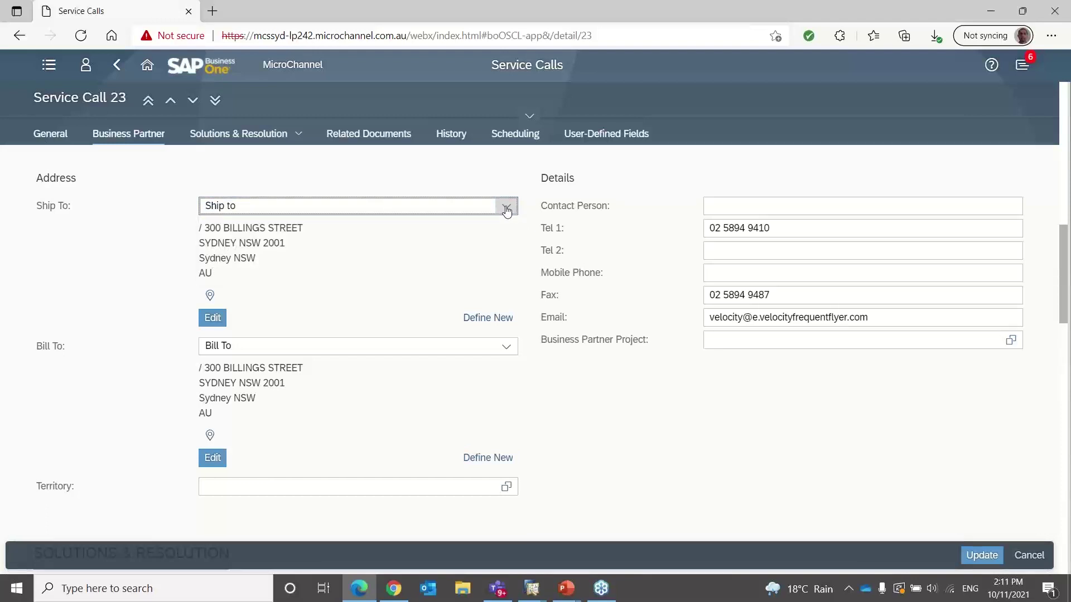
left_click(506, 208)
left_click(506, 207)
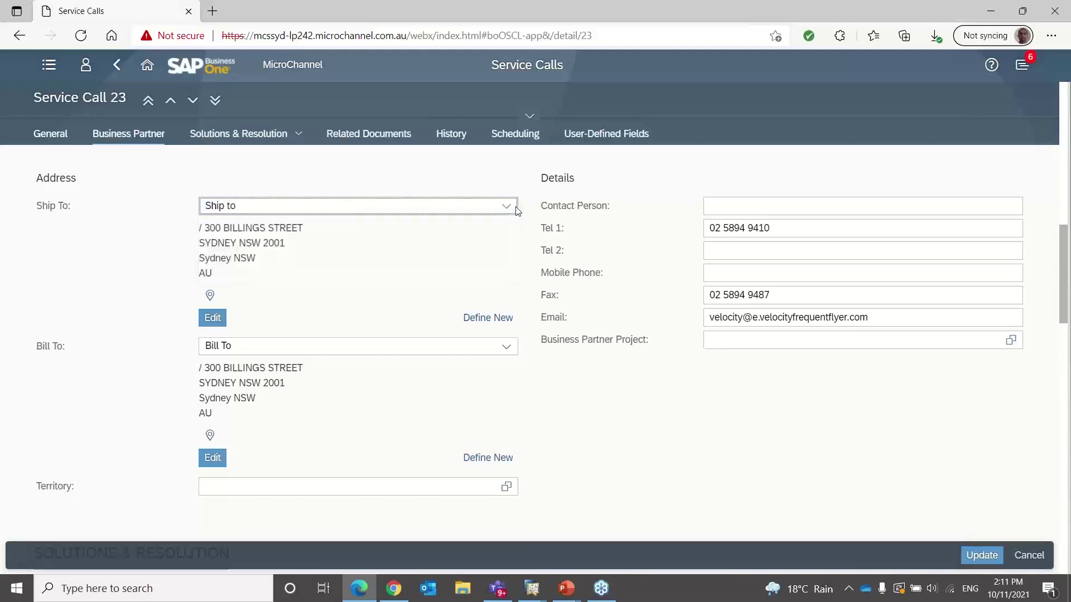
left_click(828, 212)
left_click(759, 174)
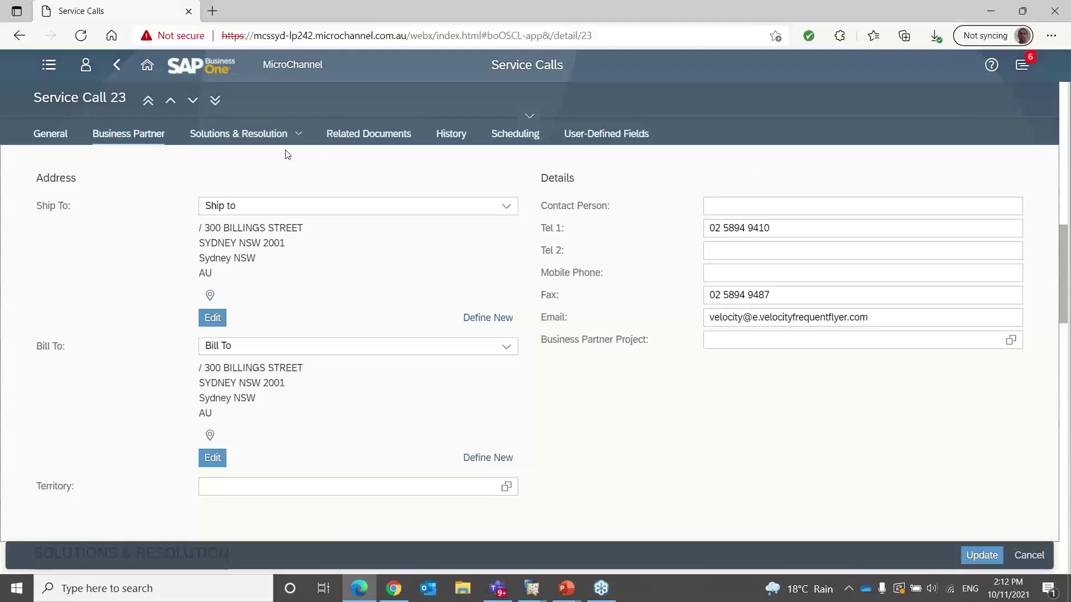
Step: Browse the available service call solutions without choosing one and look at the resolution field of the service call
left_click(258, 137)
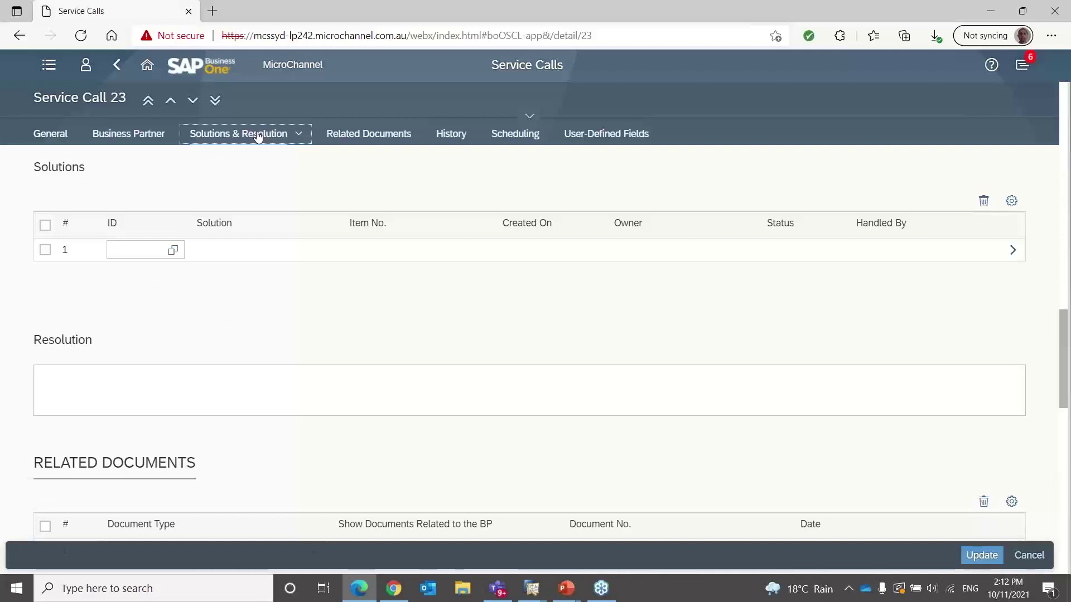
left_click(174, 256)
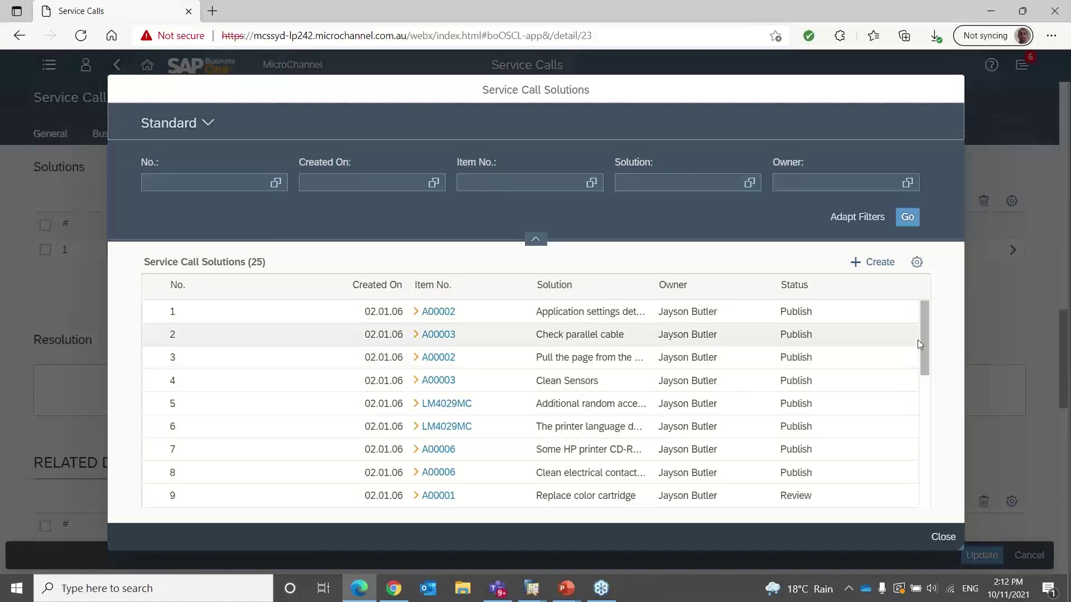
left_click_drag(924, 336, 926, 313)
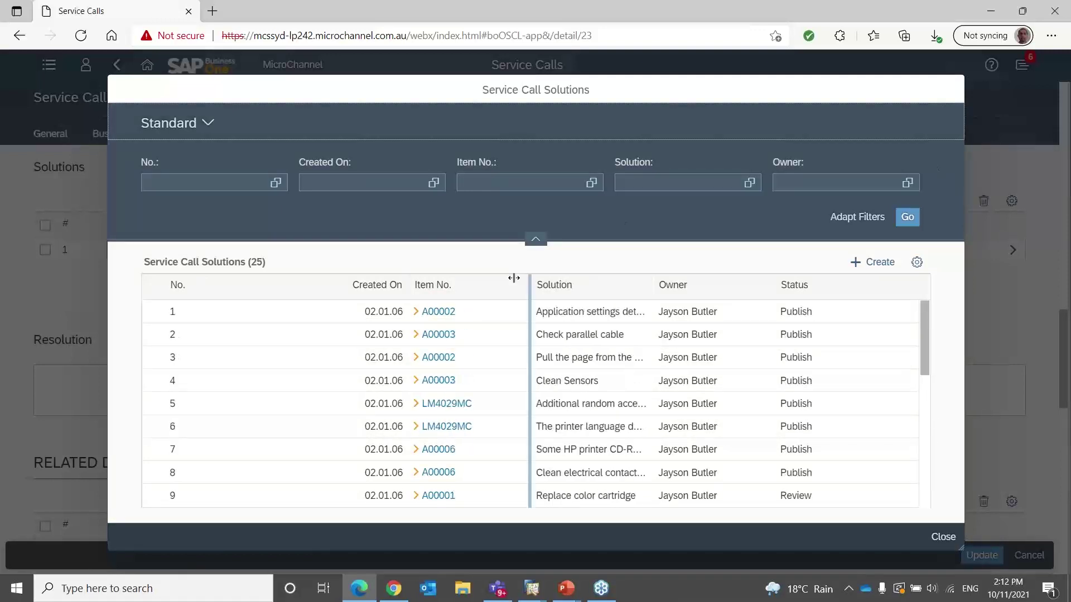
left_click(941, 537)
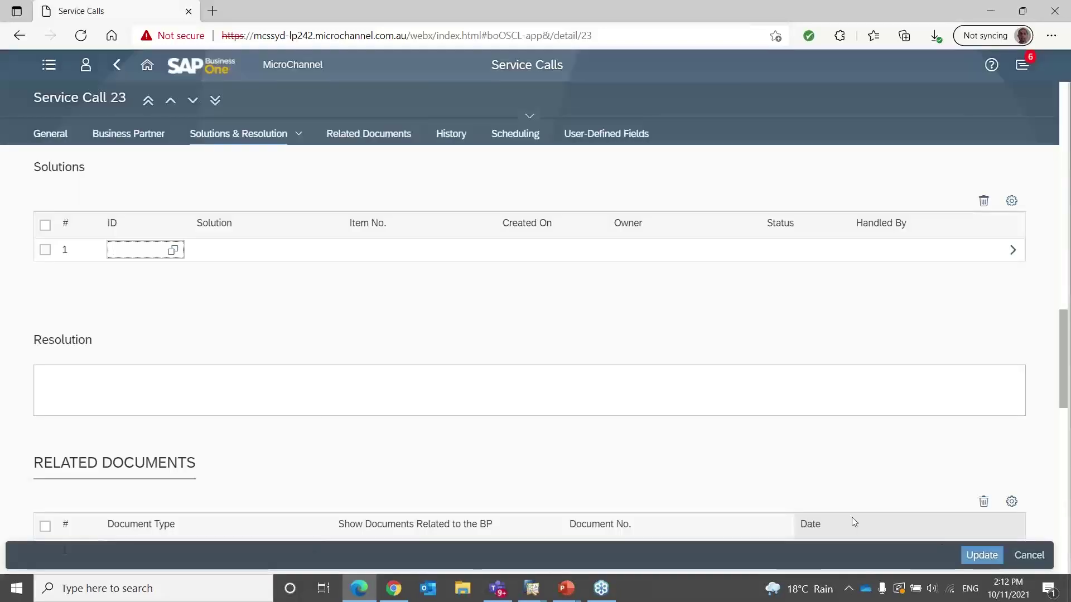
left_click(72, 383)
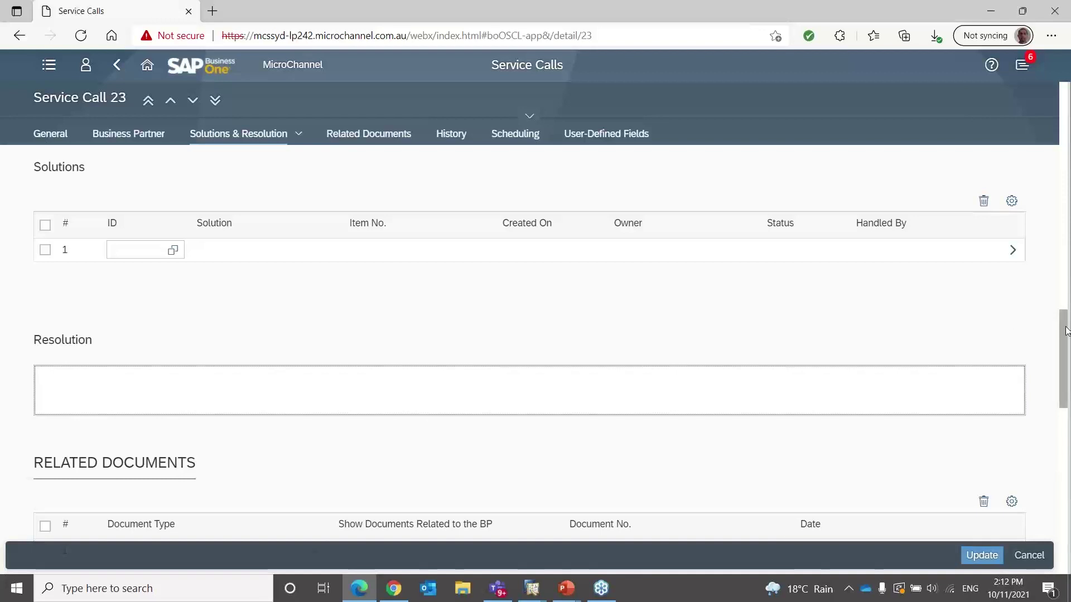
Step: Set the first related document to type Sales Order and limit its choices to documents related to the business partner
left_click_drag(1065, 331, 1068, 383)
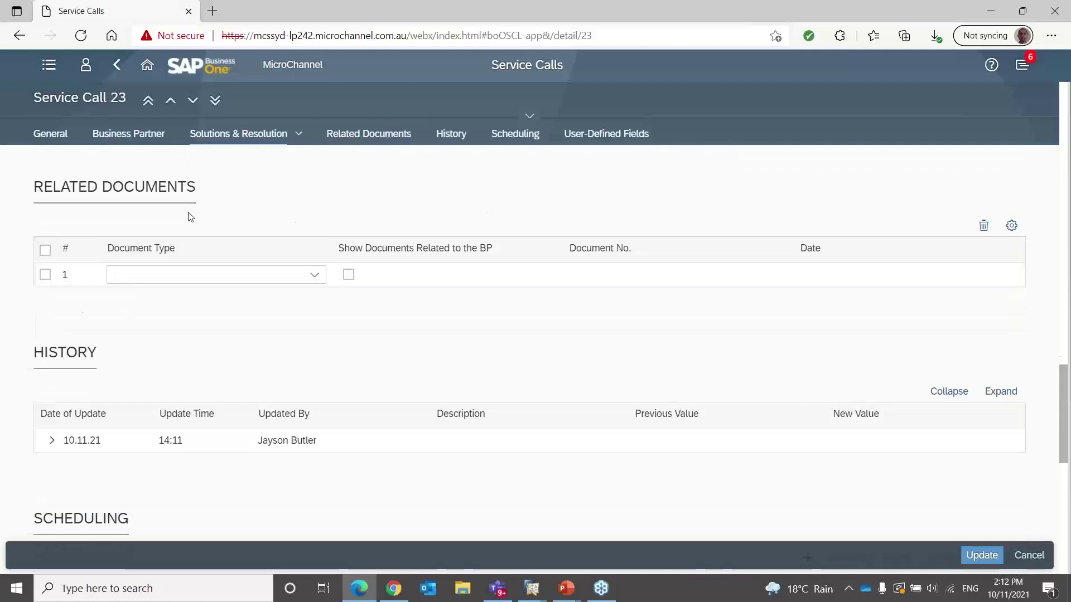
left_click(200, 273)
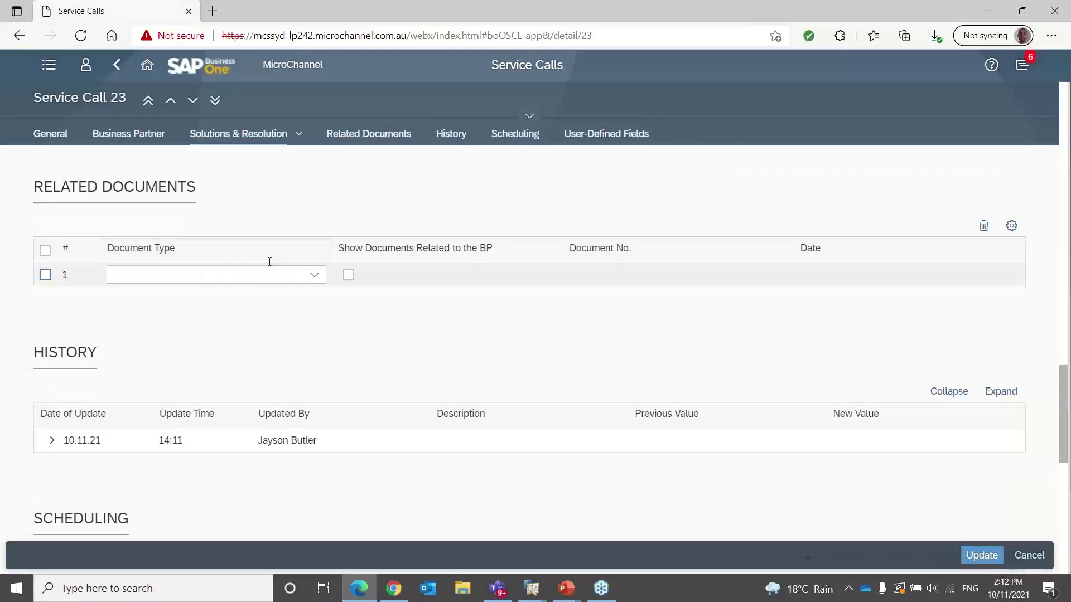
left_click(313, 275)
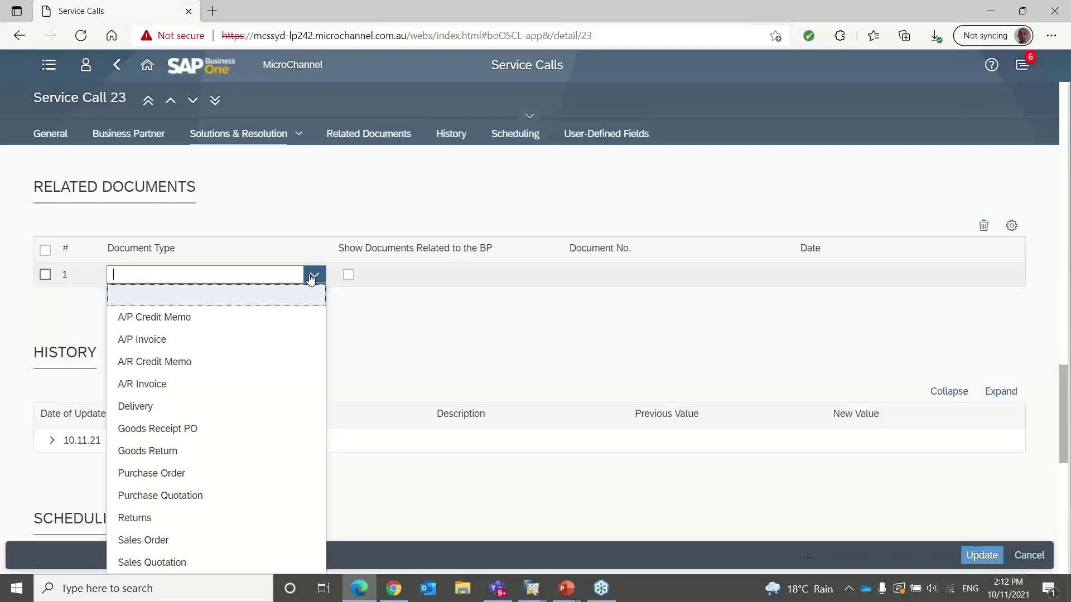
left_click(127, 541)
left_click(598, 272)
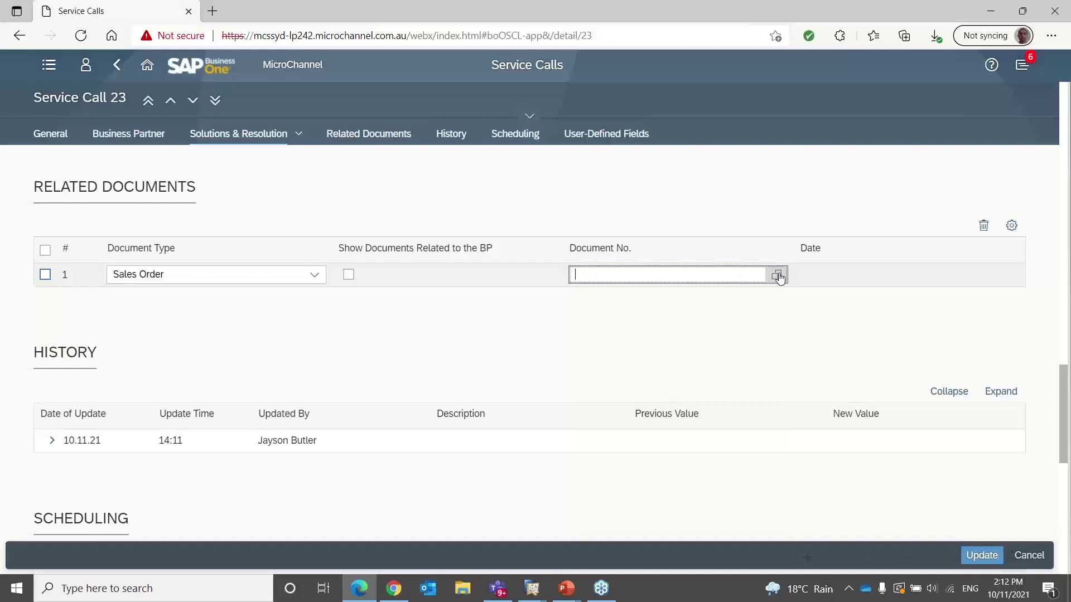
left_click(349, 274)
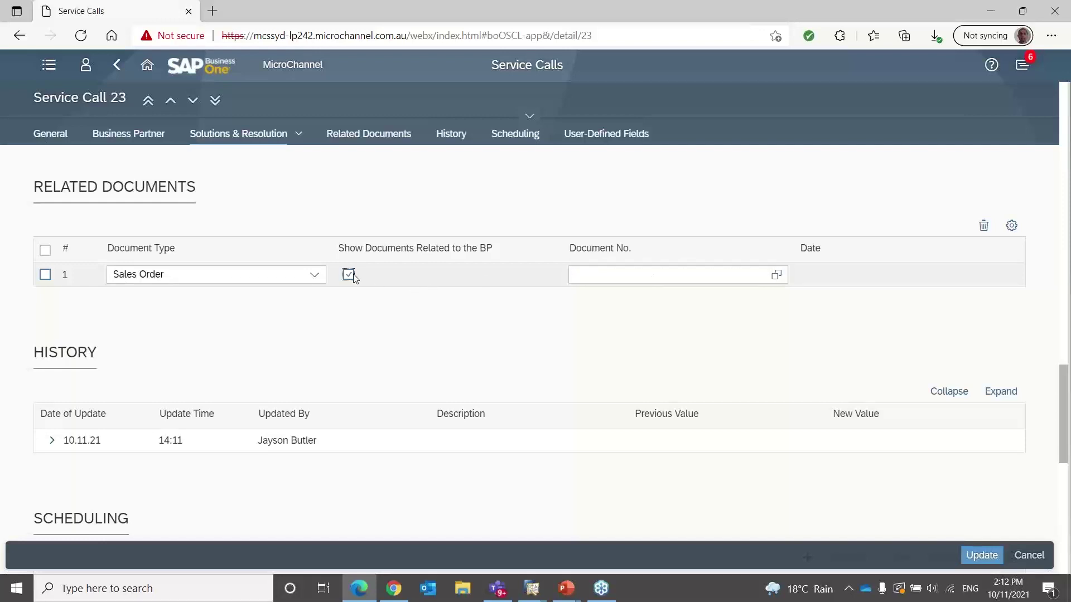
Step: Create a new sales order for Maxi Teq from the related document selection, with delivery date 11.11.21
left_click(777, 276)
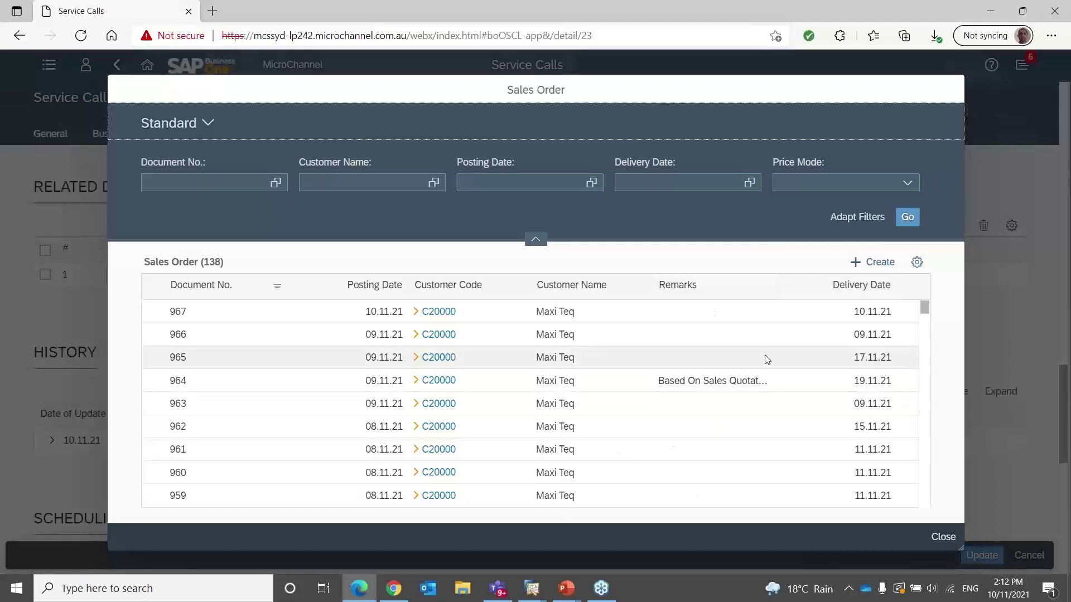
left_click(880, 265)
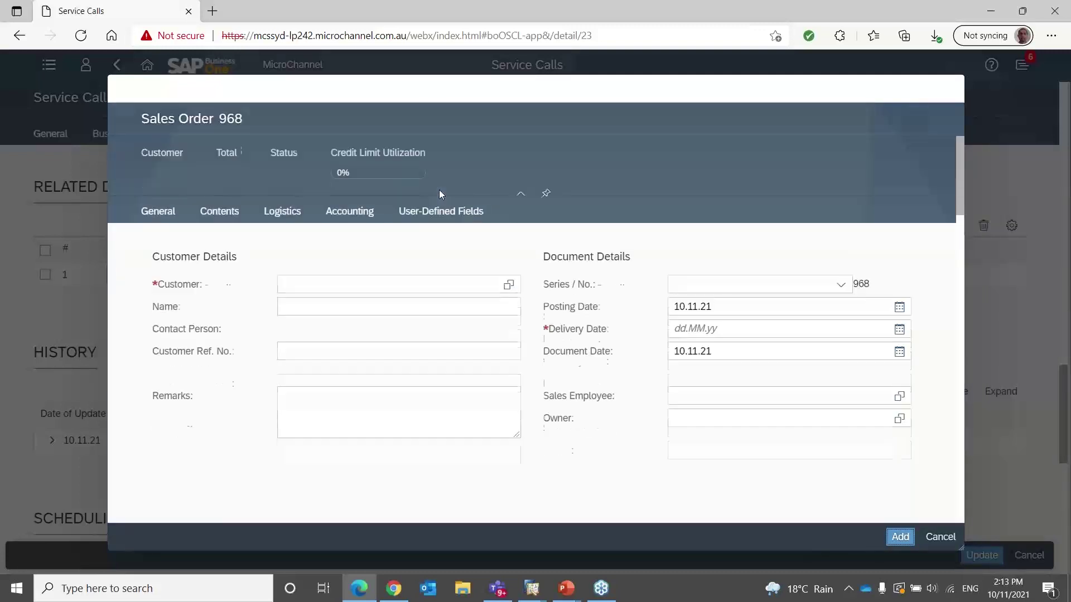
left_click(305, 286)
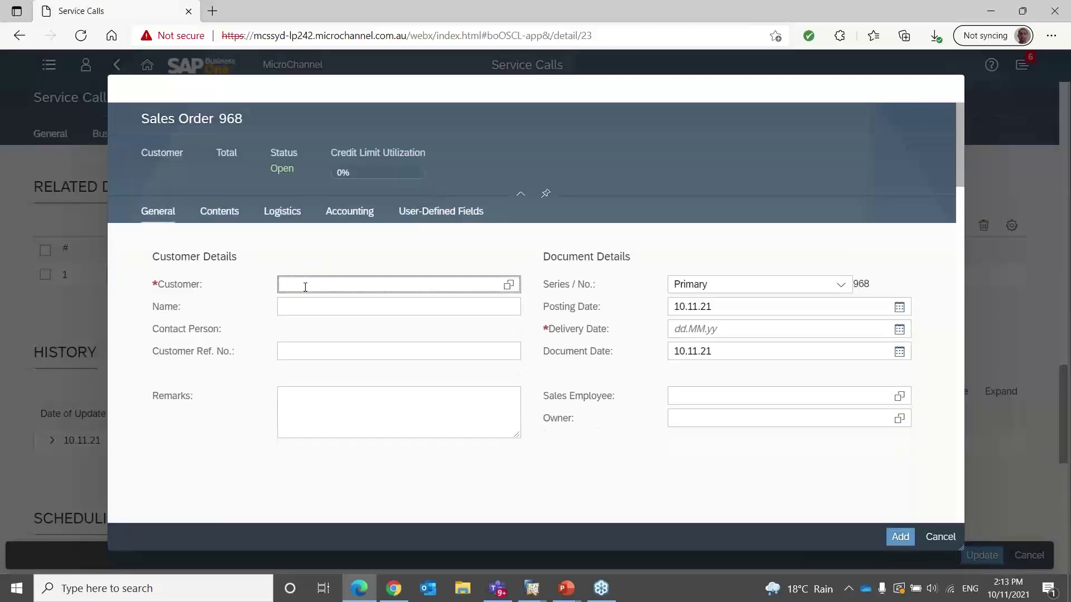
type("C20000")
key("Tab")
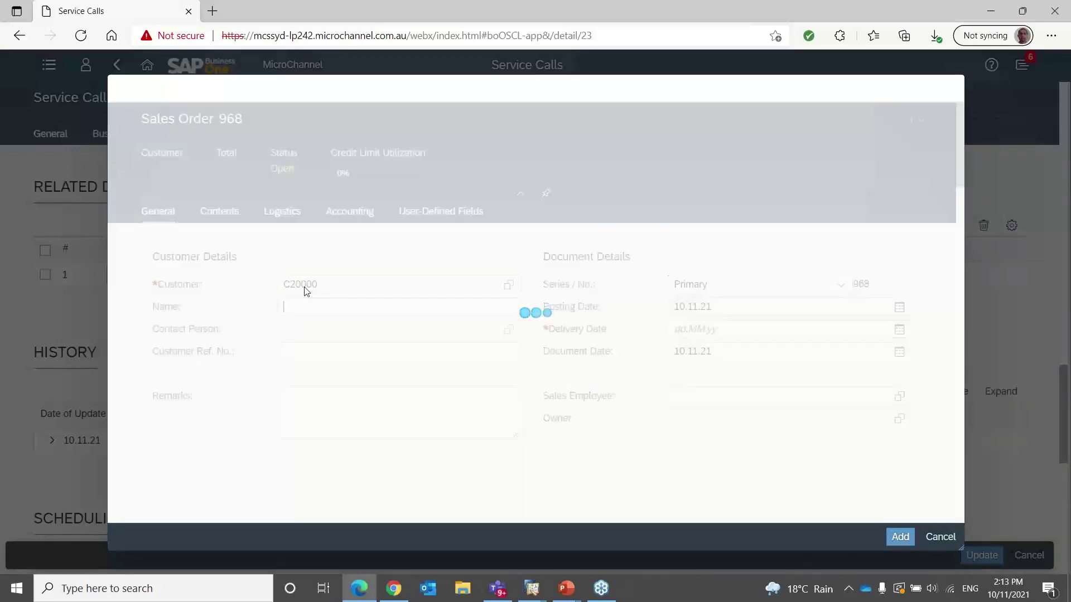
left_click(645, 350)
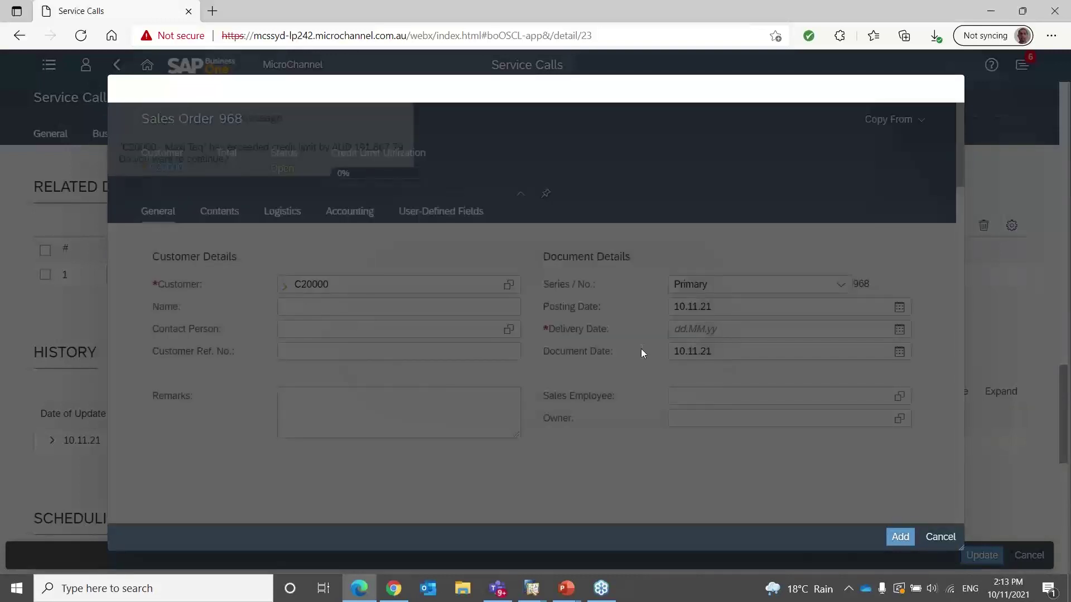
left_click(749, 330)
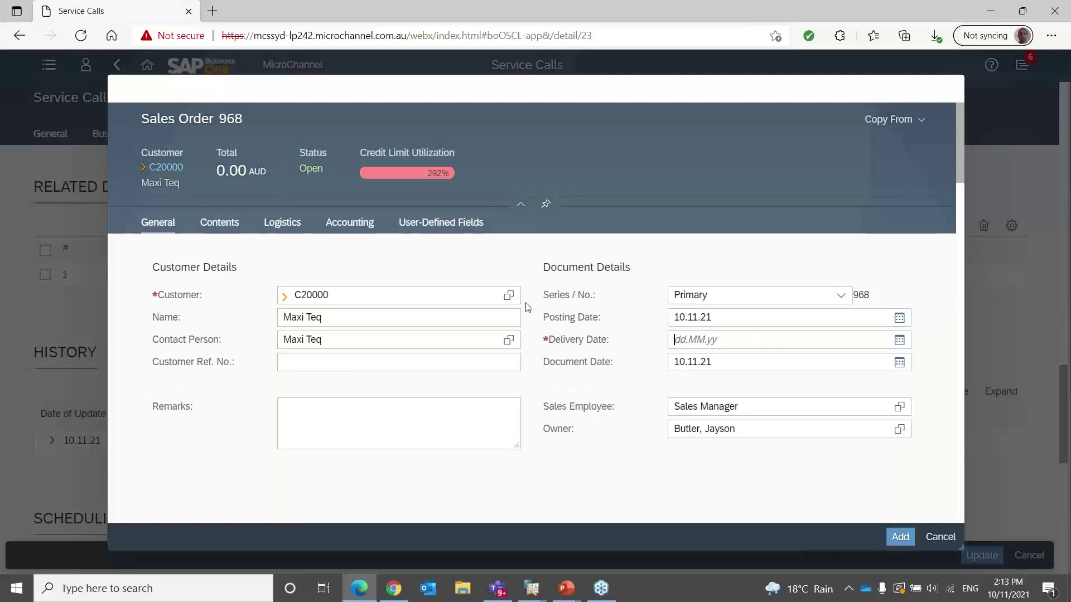
type("11.11")
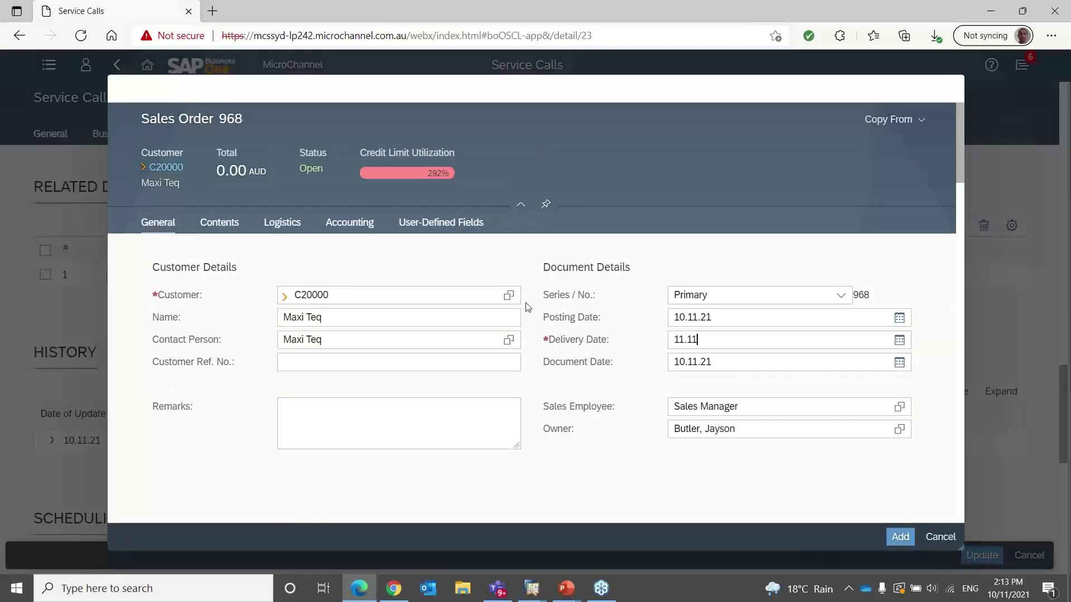
type(".21")
key("Tab")
Step: Enter item A00001 in the sales order contents and add the order to the service call, continuing despite the exceeded credit limit
left_click(218, 222)
left_click(319, 356)
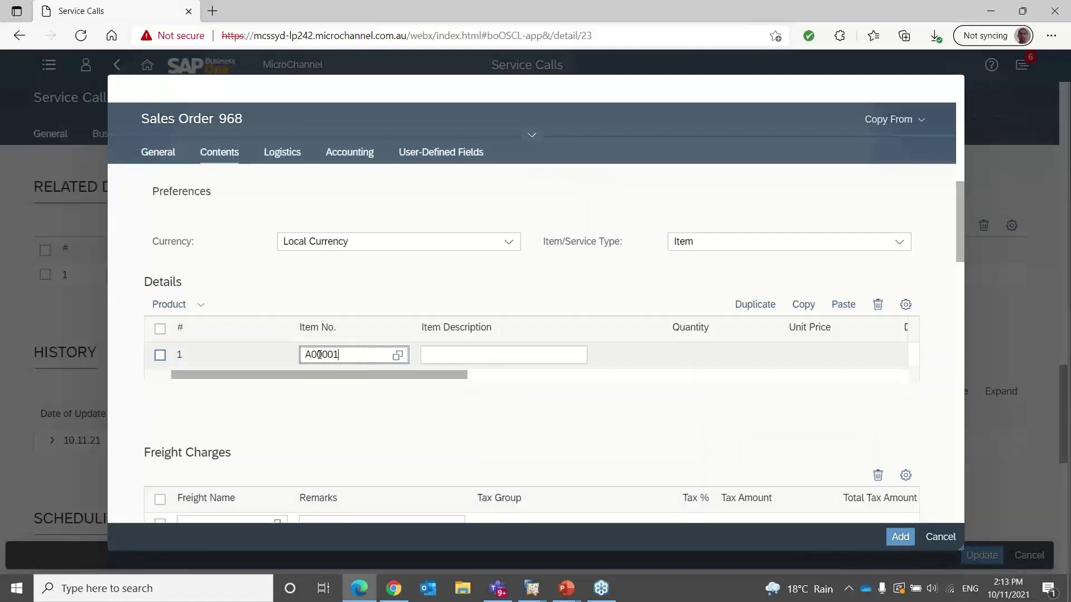
type("A00001")
key("Tab")
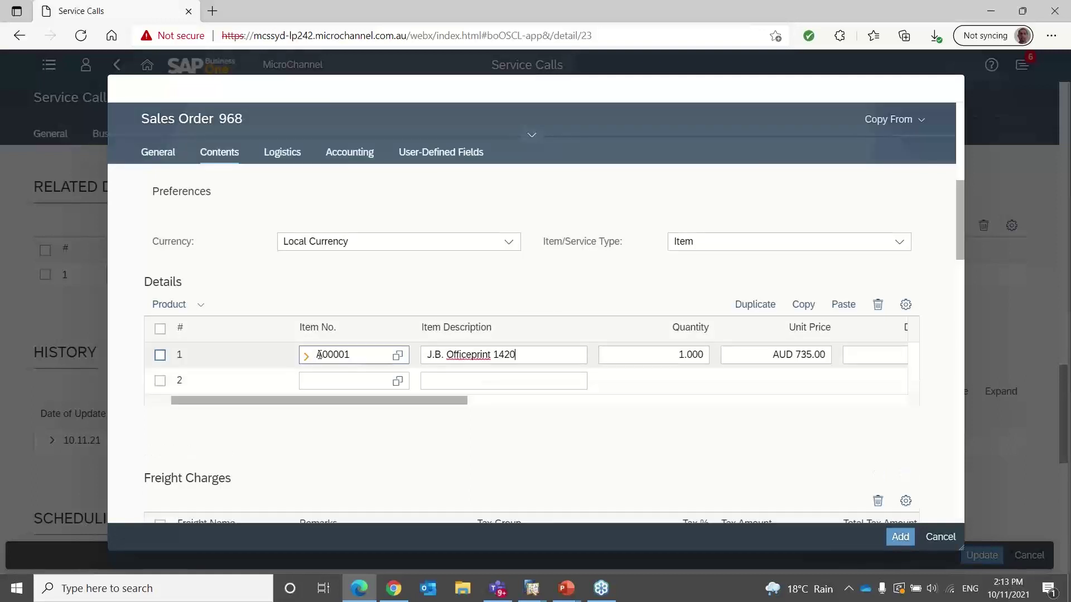
left_click(899, 537)
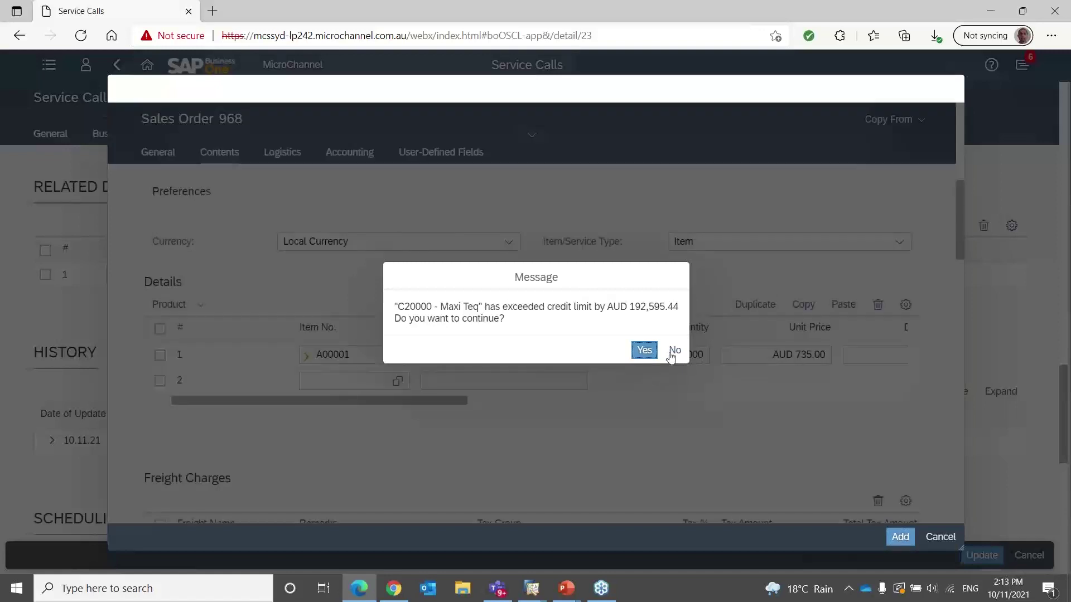
left_click(643, 350)
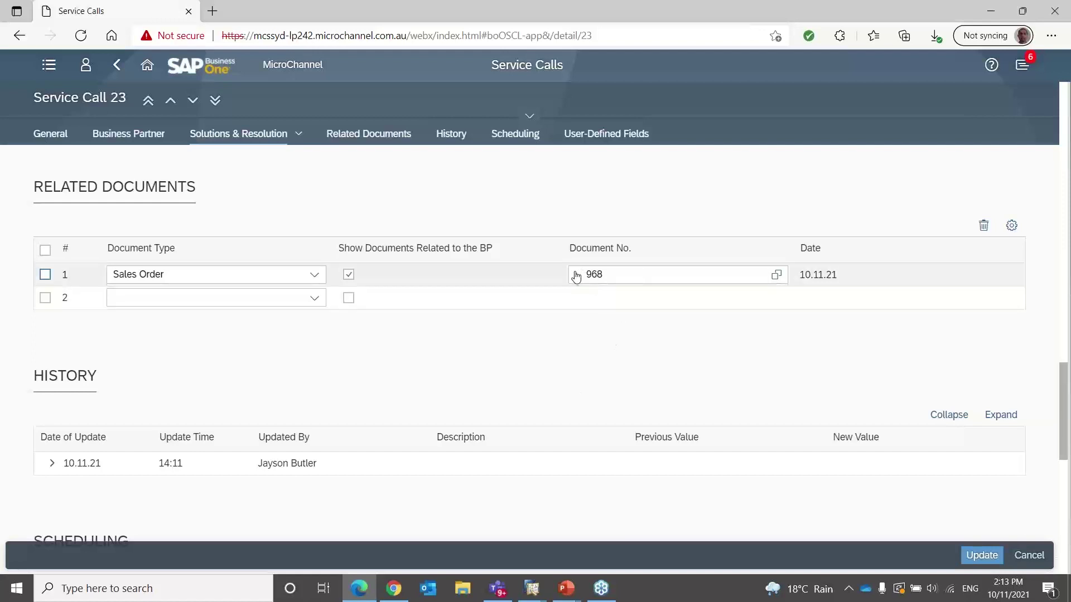
mouse_move(578, 283)
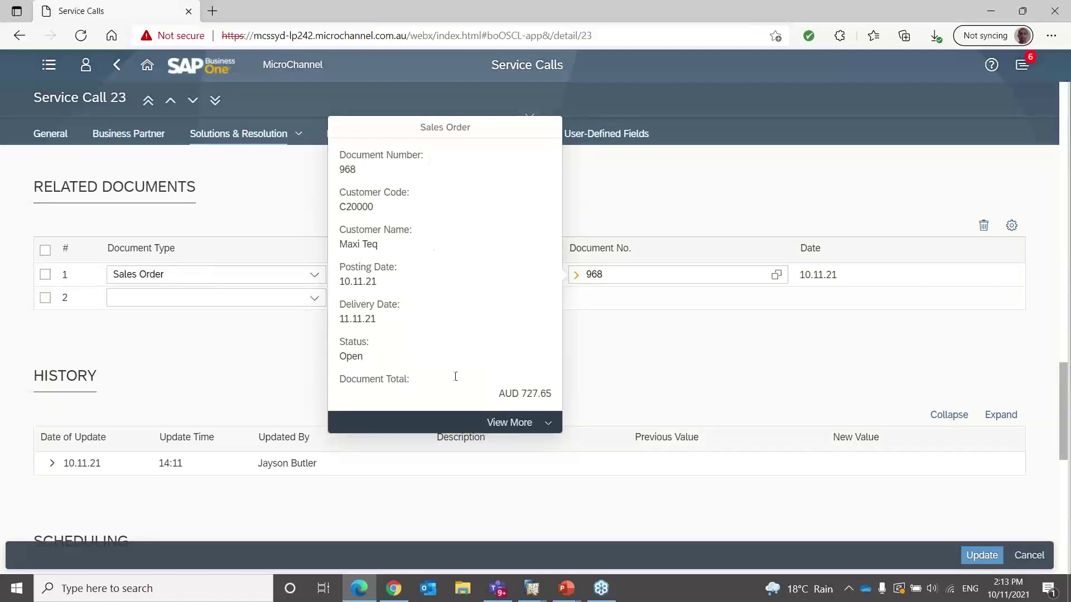
Step: View the full record of the linked sales order and return to the service call, dismissing the order's quick view
left_click(518, 423)
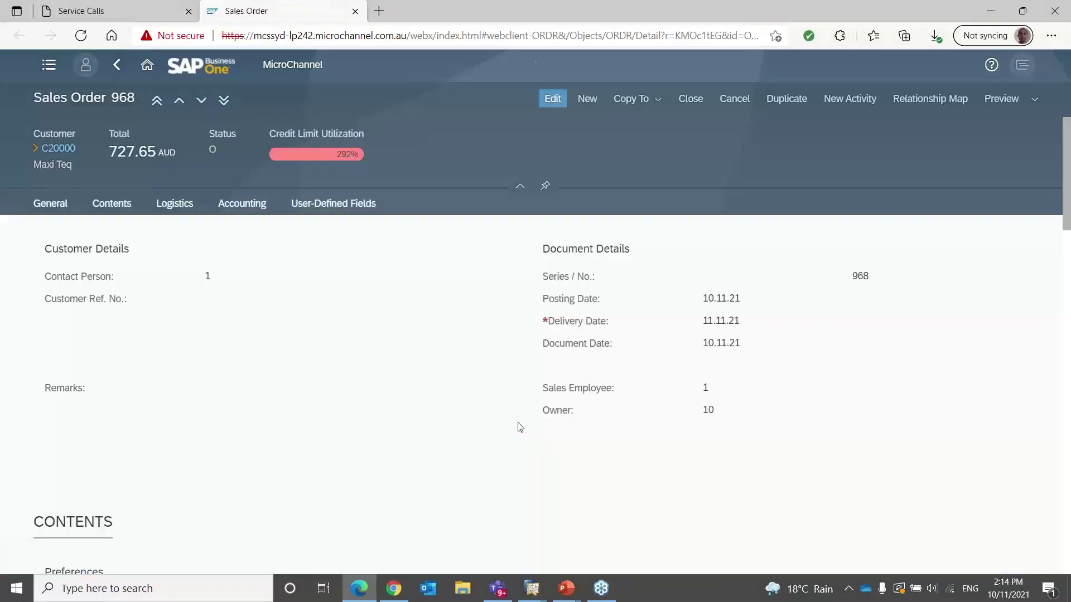
left_click(355, 11)
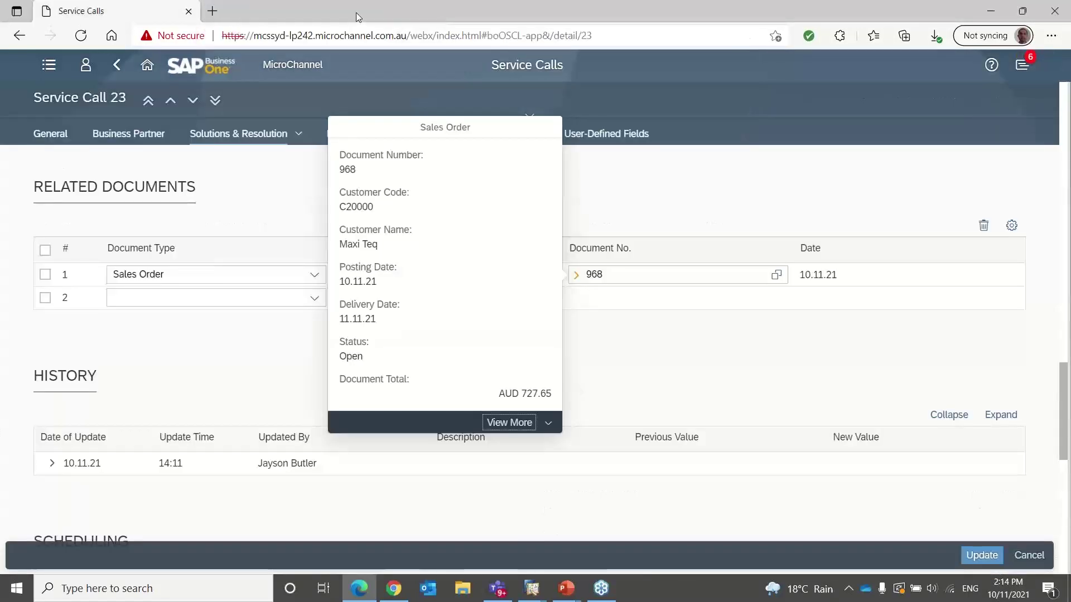
left_click(271, 193)
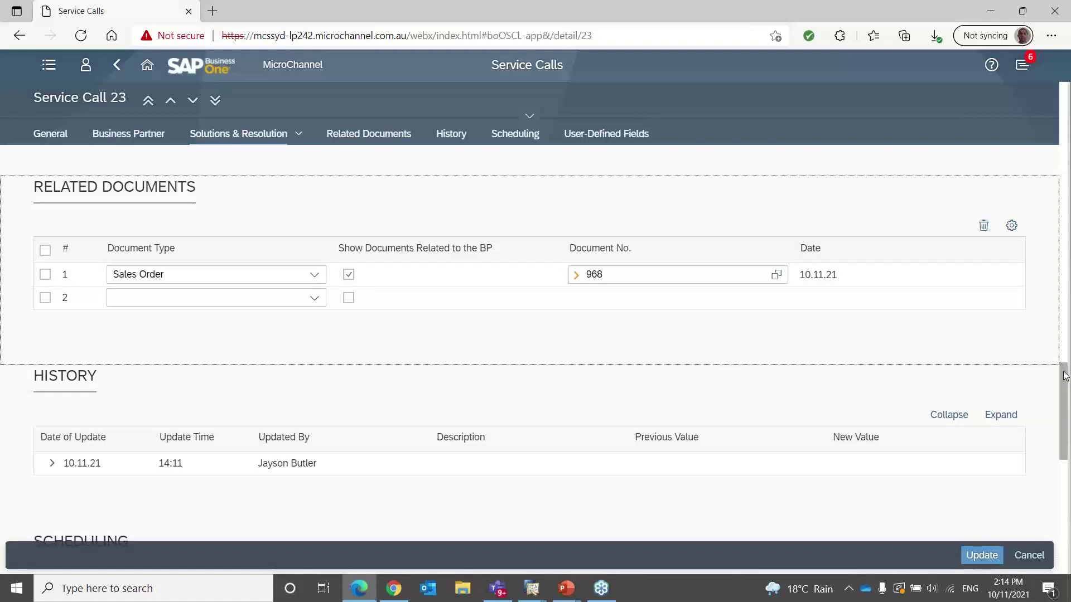
Step: Add a scheduling line to the service call with the first listed employee as technician, a handling user and start date 17.11.21
left_click_drag(1067, 380, 1066, 431)
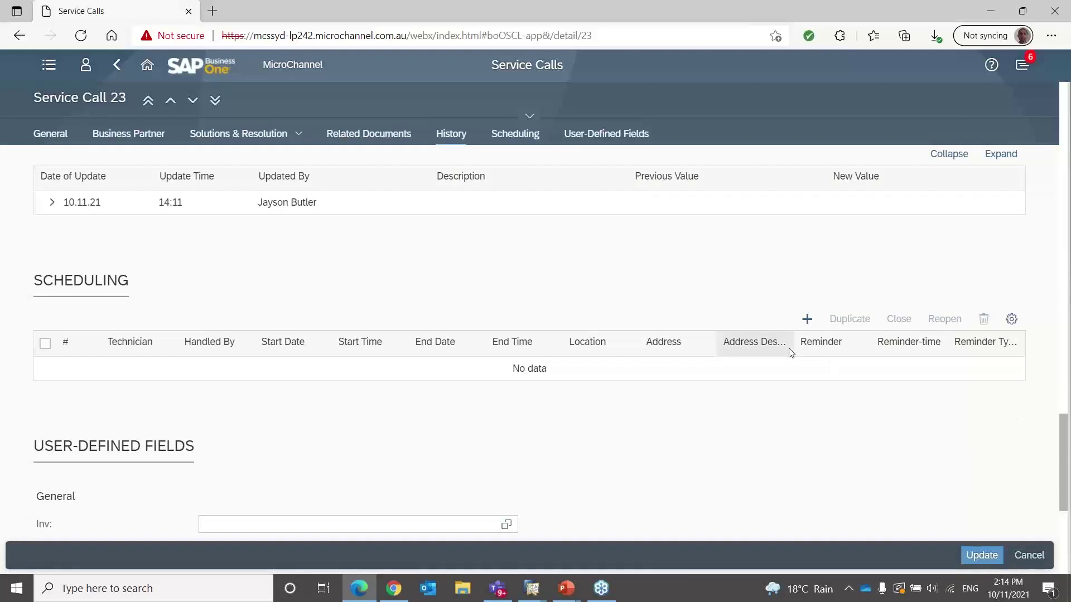
left_click(808, 321)
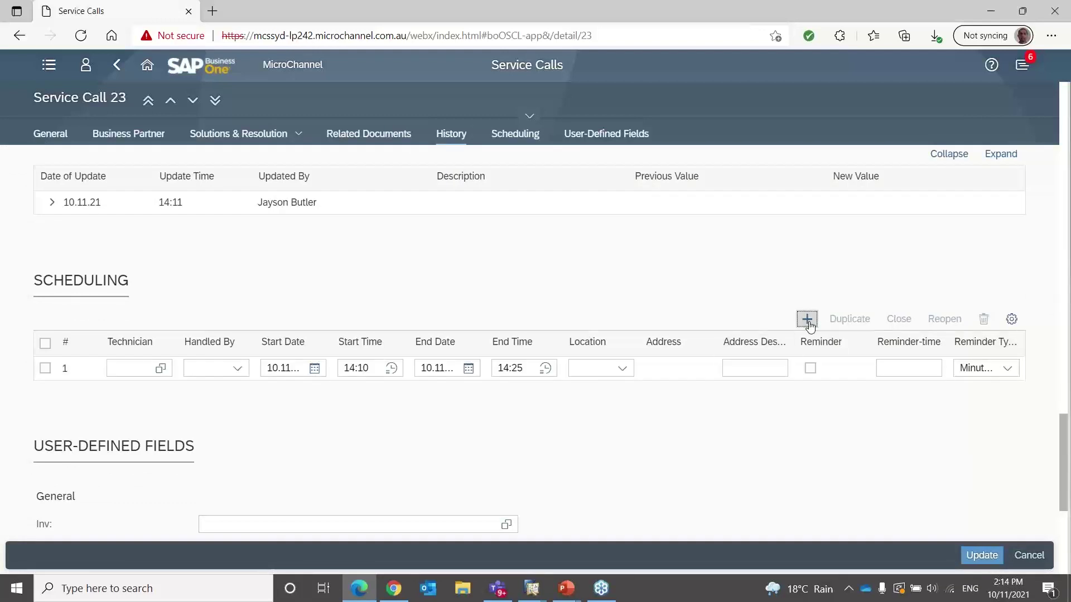
left_click(161, 370)
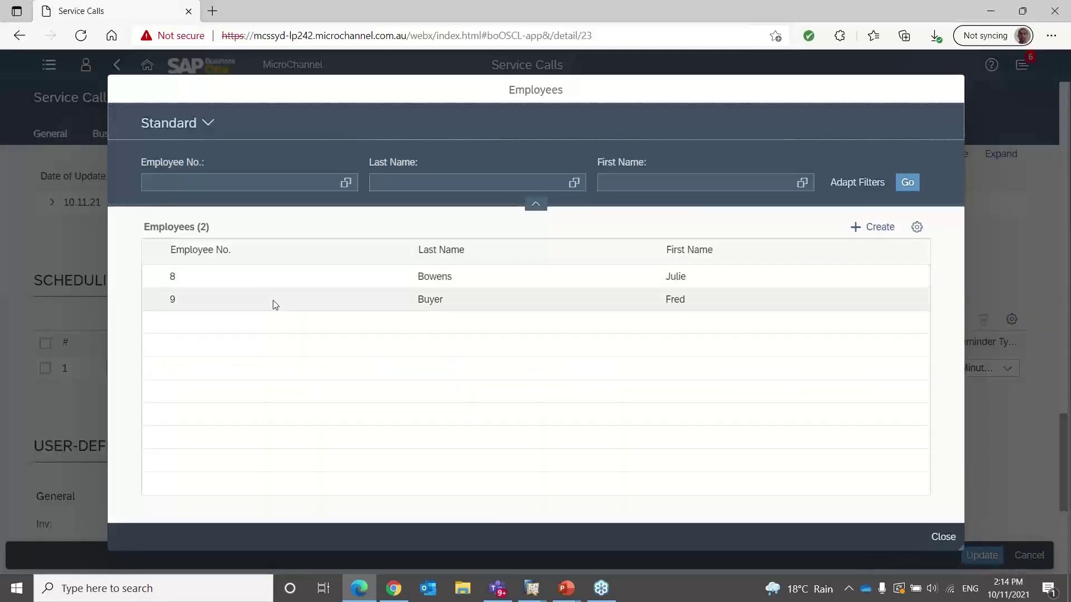
left_click(363, 278)
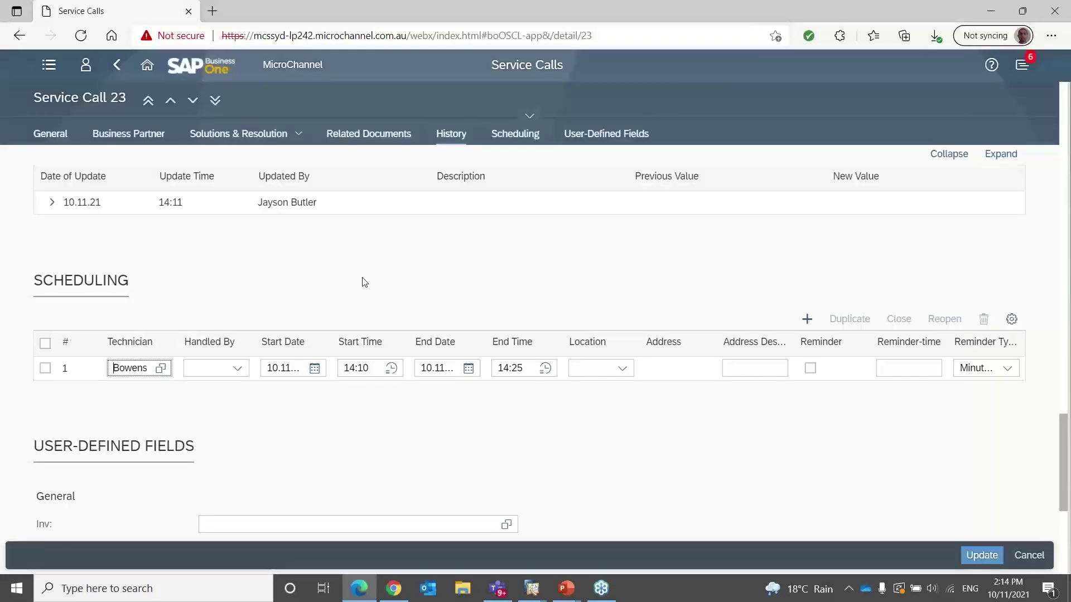
left_click(237, 368)
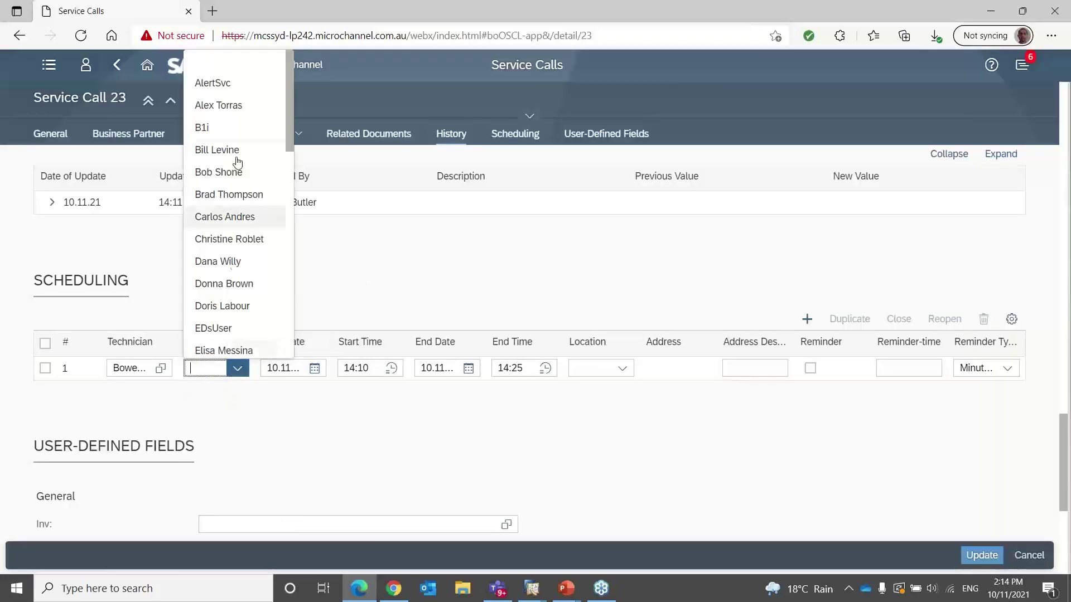
left_click(237, 106)
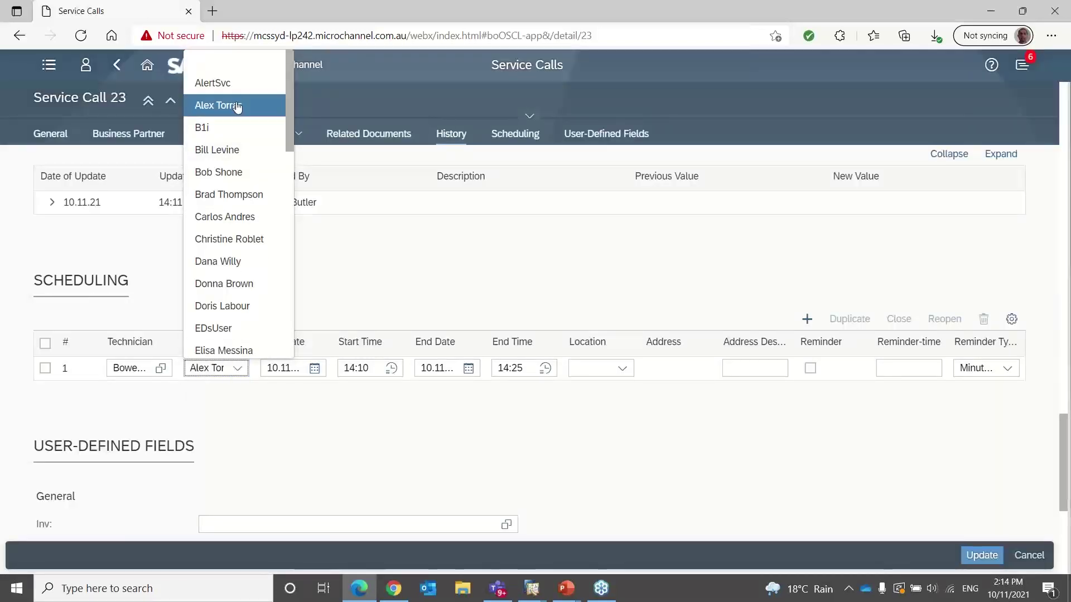
left_click(316, 369)
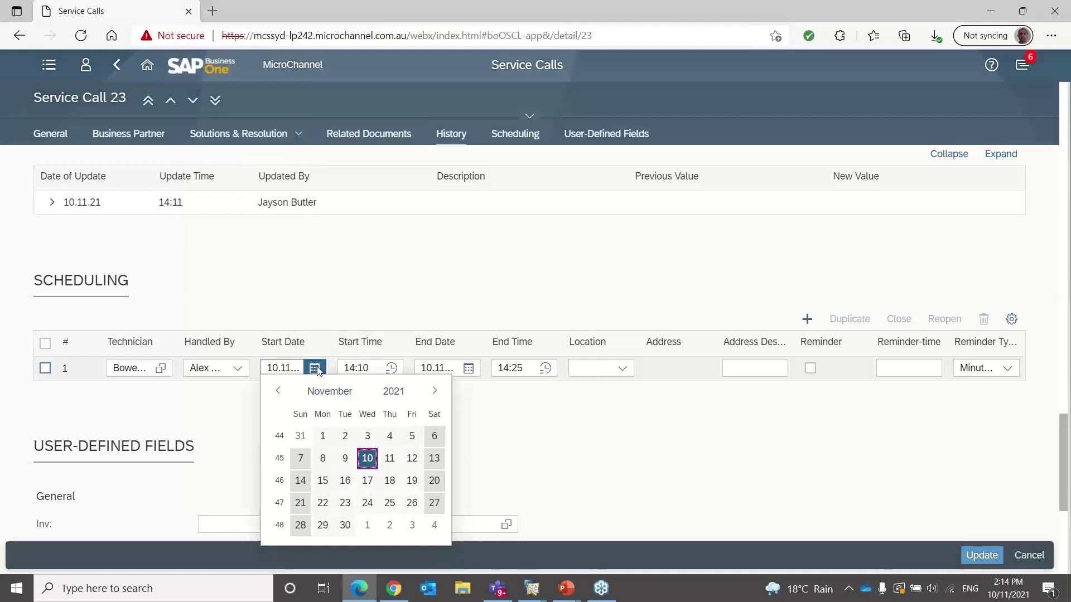
left_click(366, 482)
left_click(391, 369)
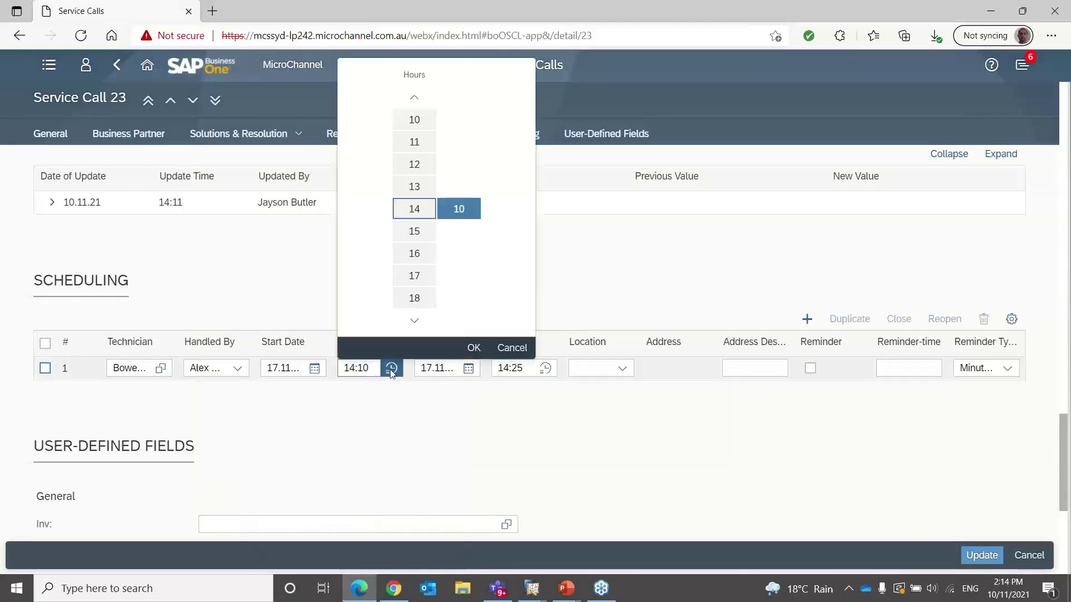
left_click(417, 182)
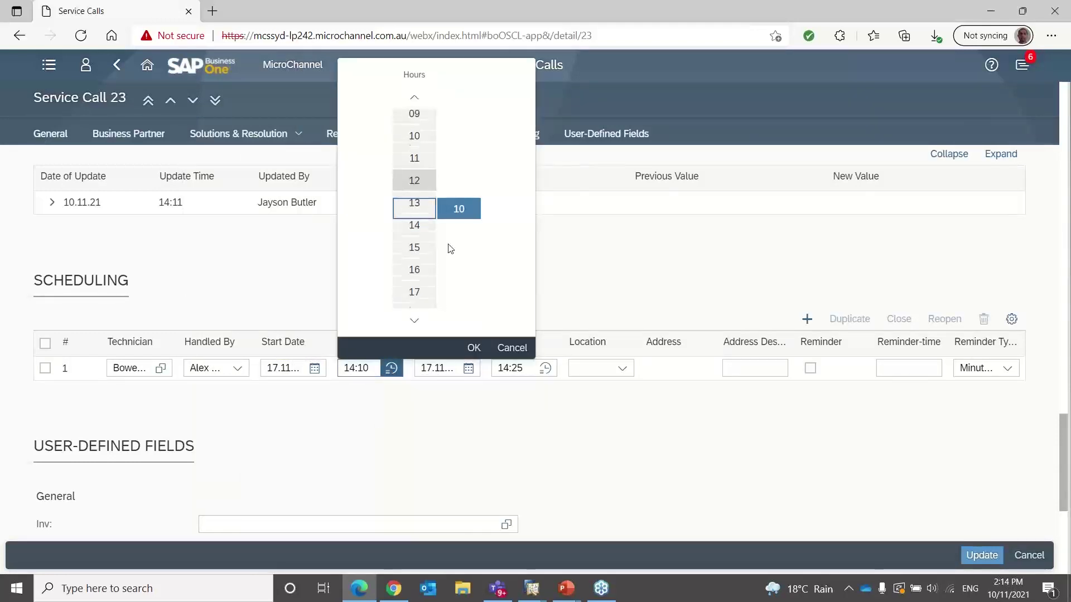
left_click(535, 394)
Step: Set the scheduling line's location to Business Partner Address and its address to Ship to
left_click(618, 370)
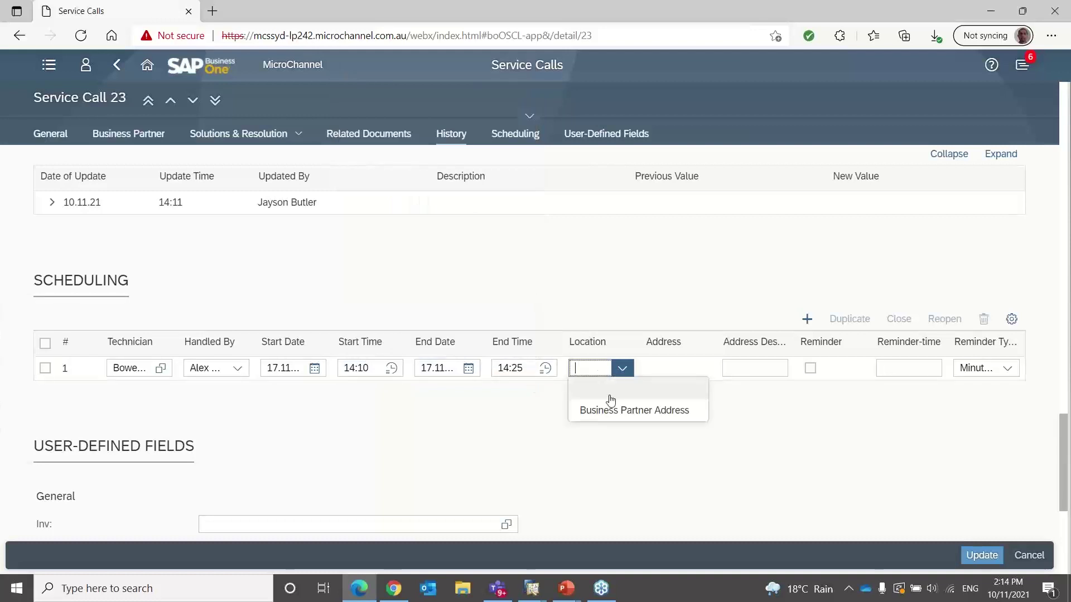
left_click(609, 414)
left_click(700, 368)
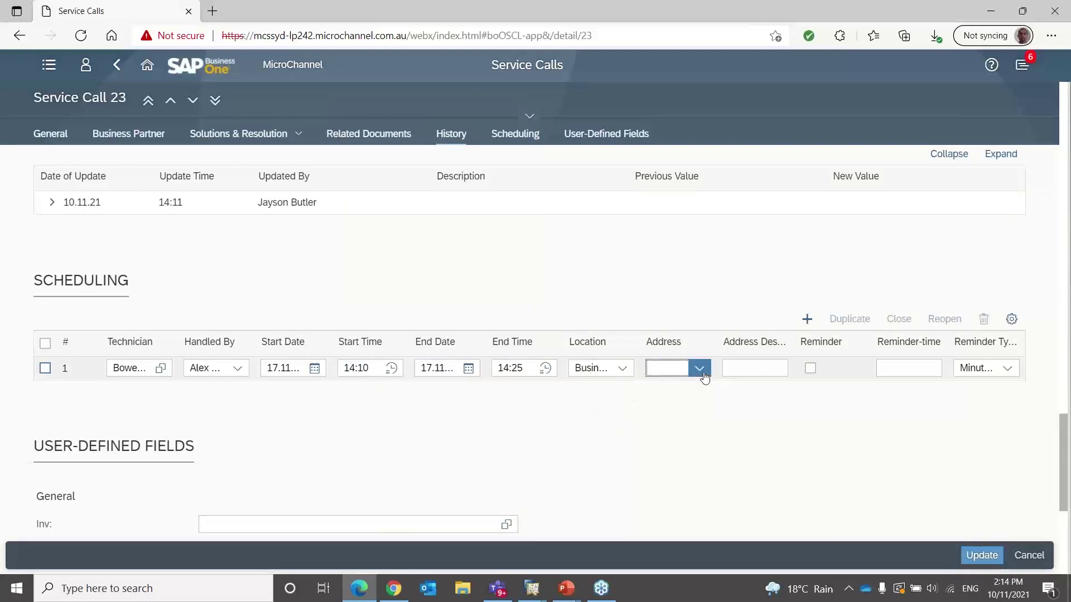
left_click(682, 454)
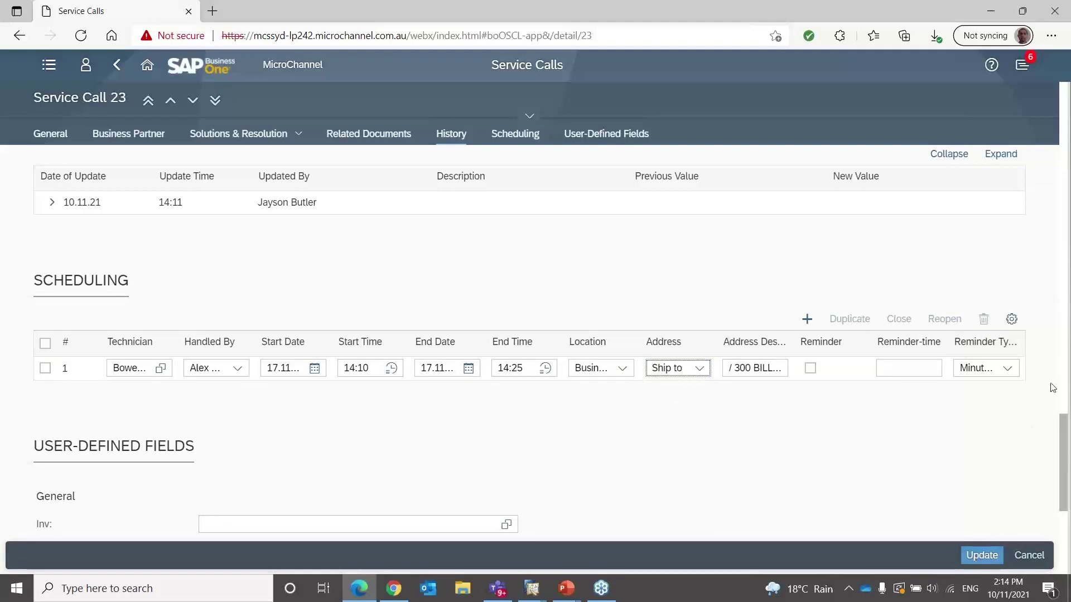
Step: Save the updated service call and check its scheduling section
scroll(1065, 430, "down", 4)
scroll(1066, 446, "up", 5)
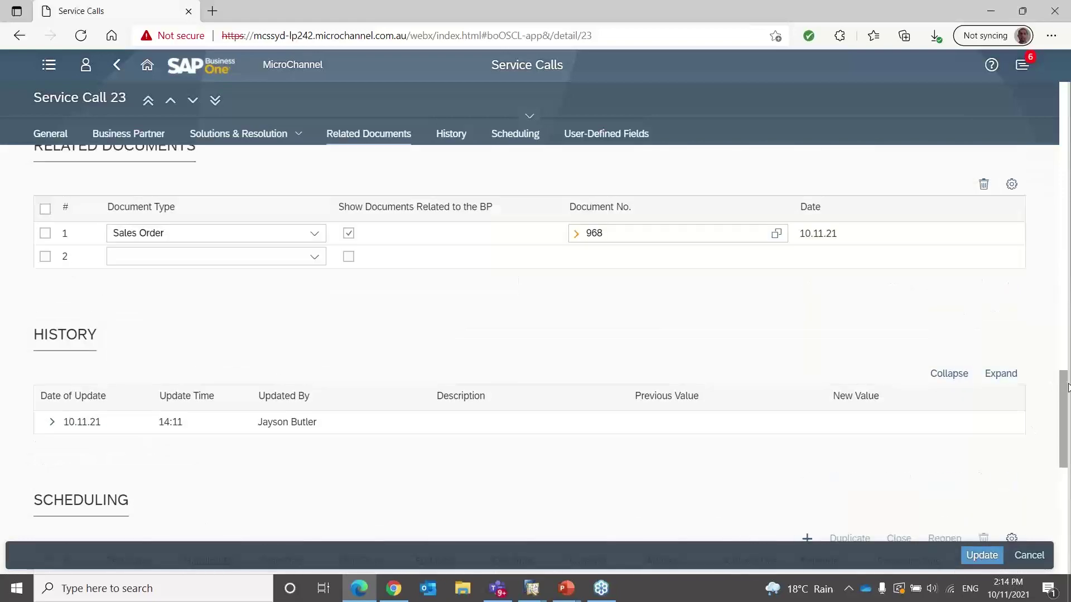
left_click(982, 555)
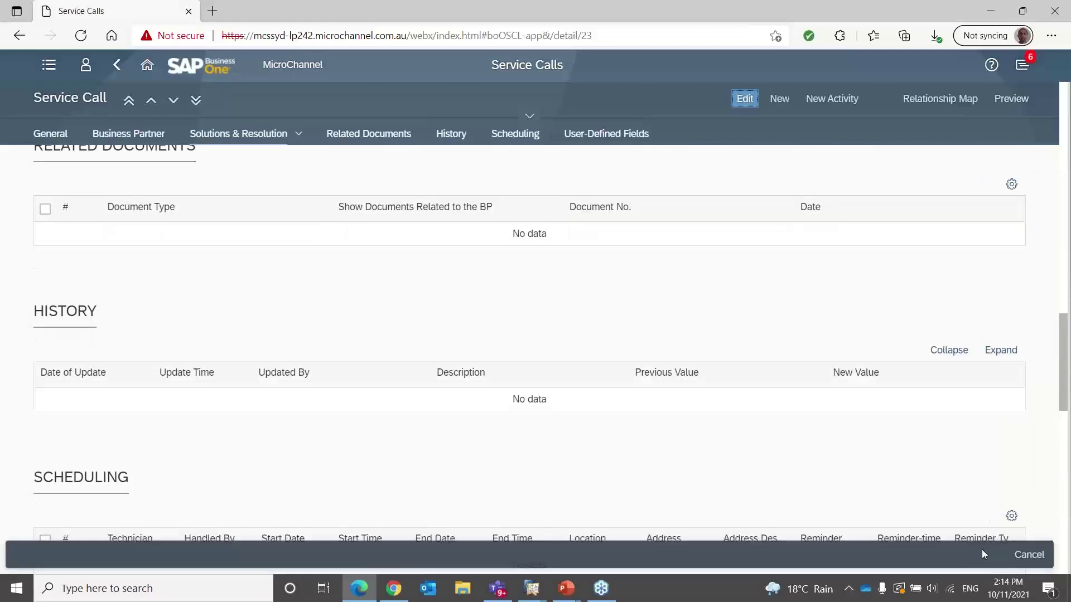
left_click_drag(1060, 397, 1051, 142)
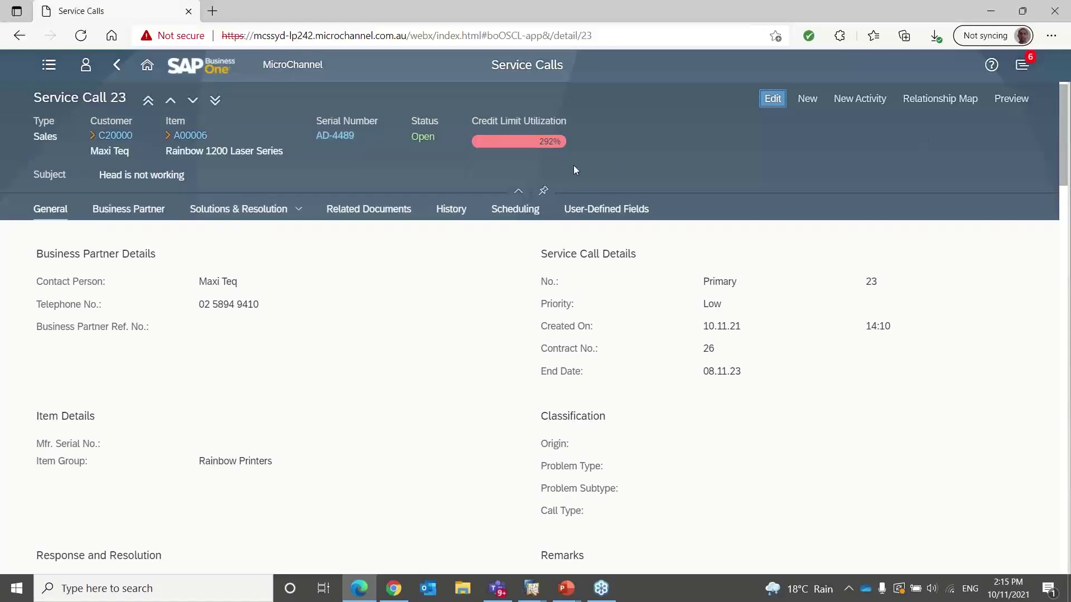
left_click(511, 211)
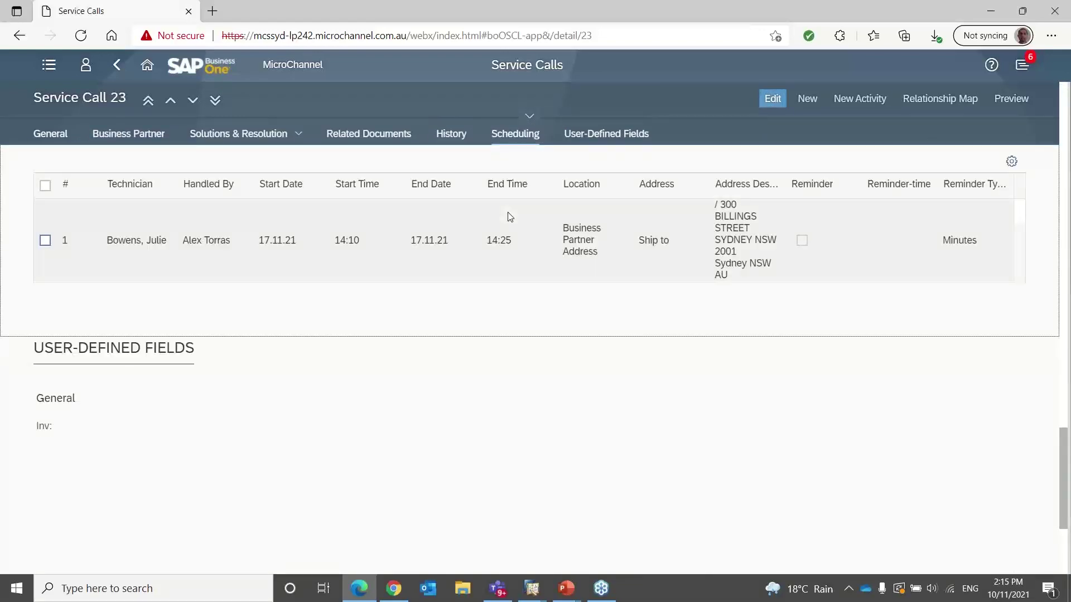
Step: Go to the CRM area on the home page and open the Project Crown opportunity from the open opportunities list
left_click(146, 73)
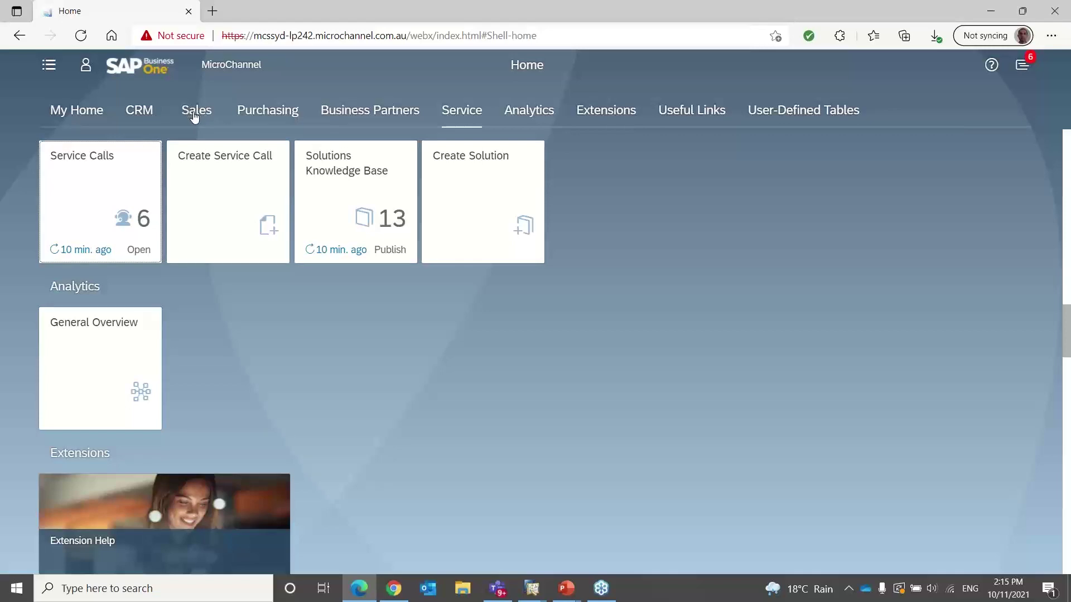
left_click(126, 111)
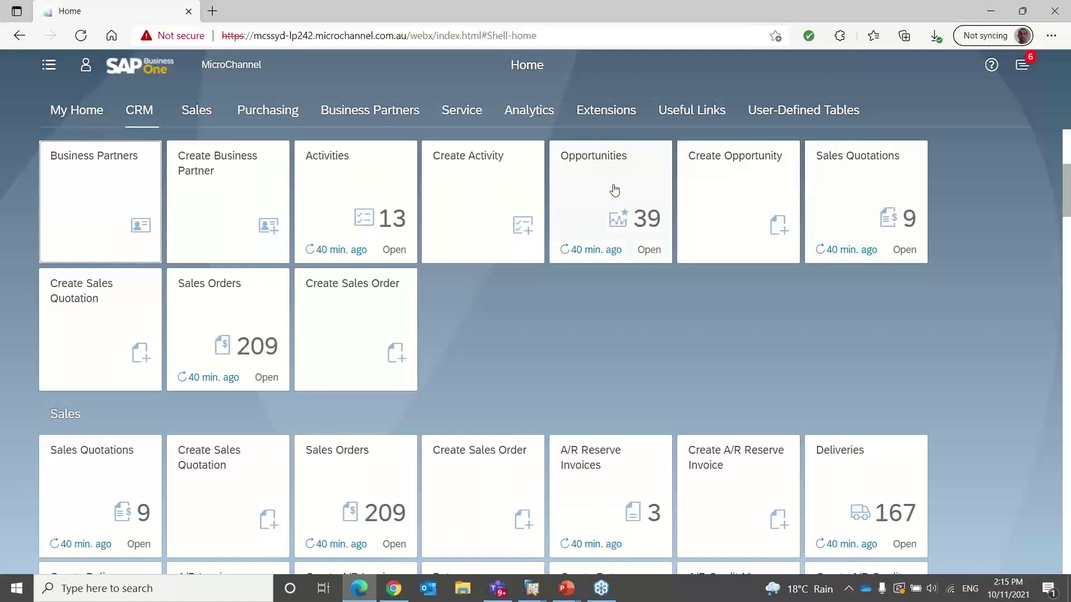
left_click(727, 183)
left_click(630, 190)
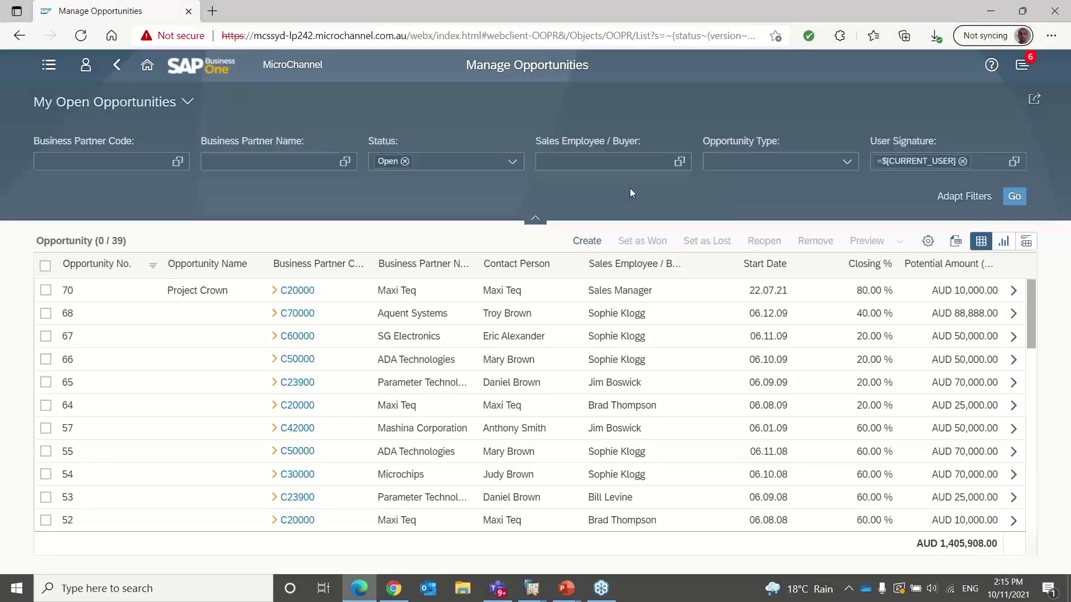
left_click(199, 291)
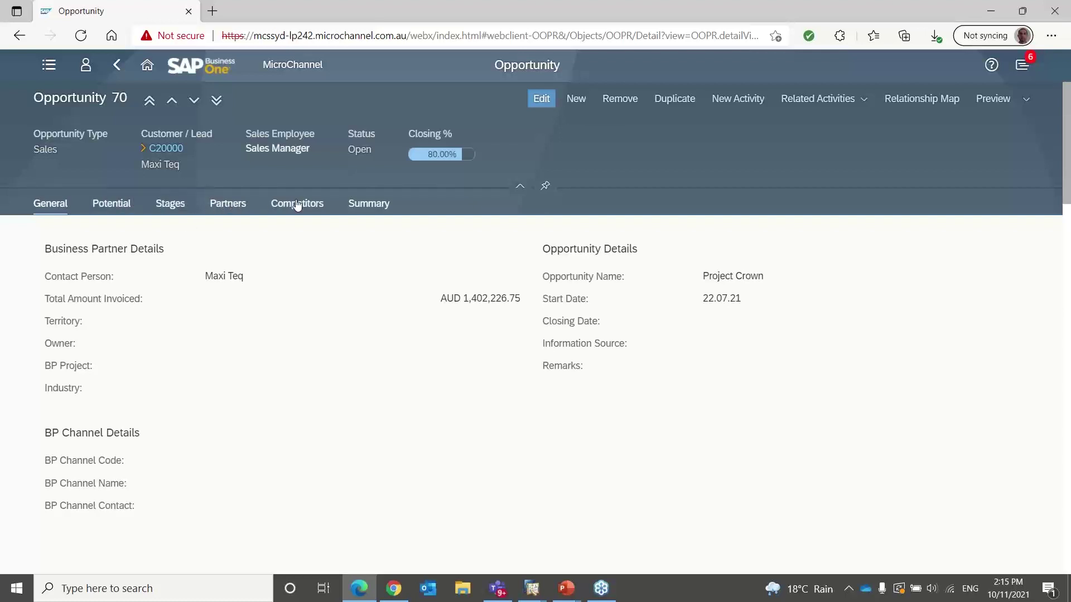
Step: Examine the opportunity's potential amounts and its stages, including each stage's document and activity columns
left_click(98, 208)
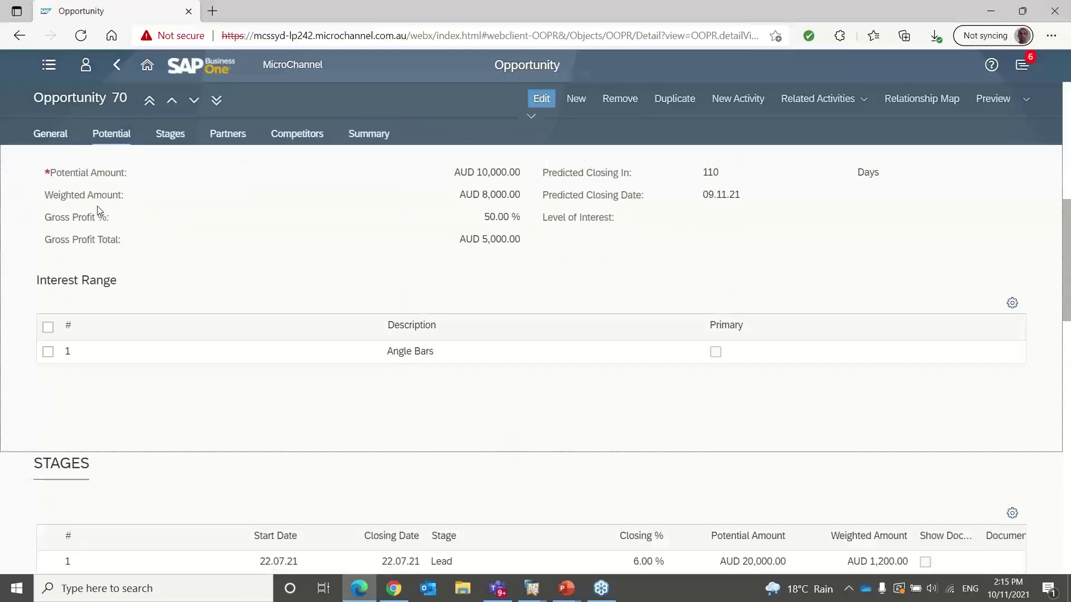
left_click(165, 140)
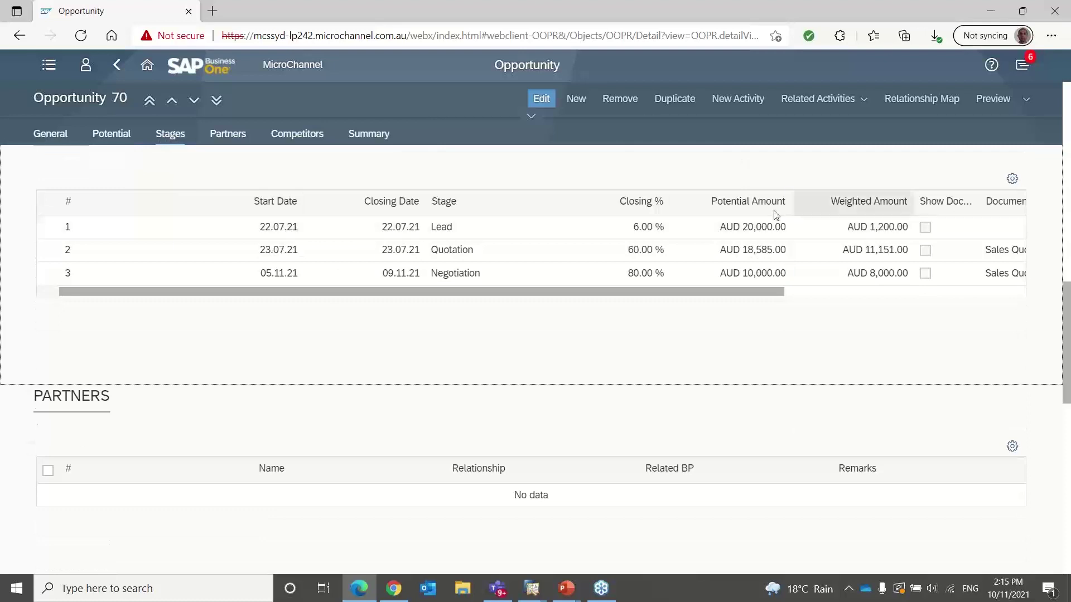
left_click_drag(667, 286, 834, 292)
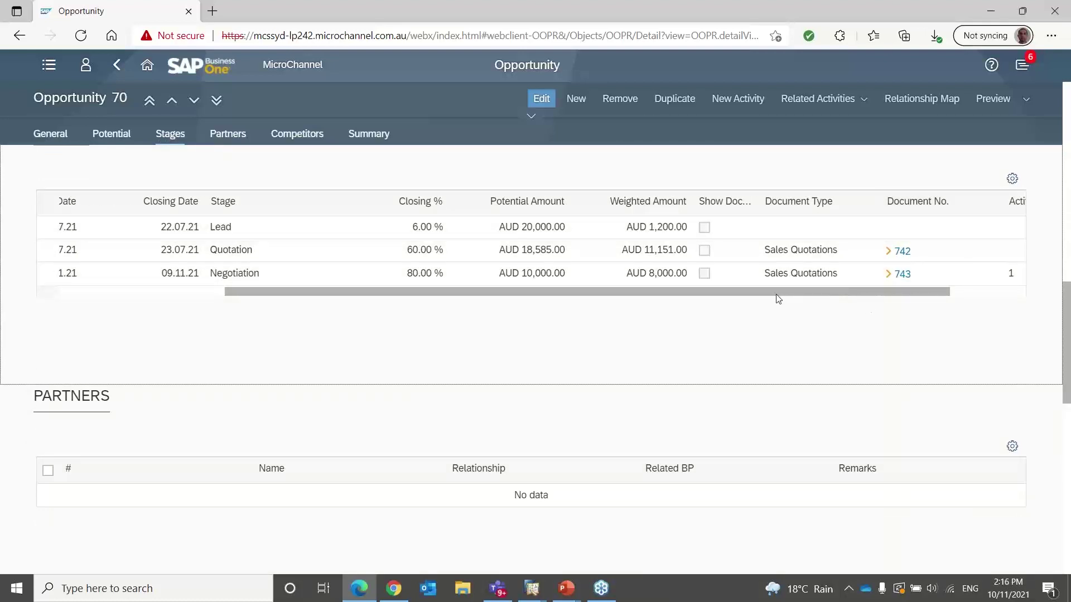
left_click_drag(781, 293, 848, 290)
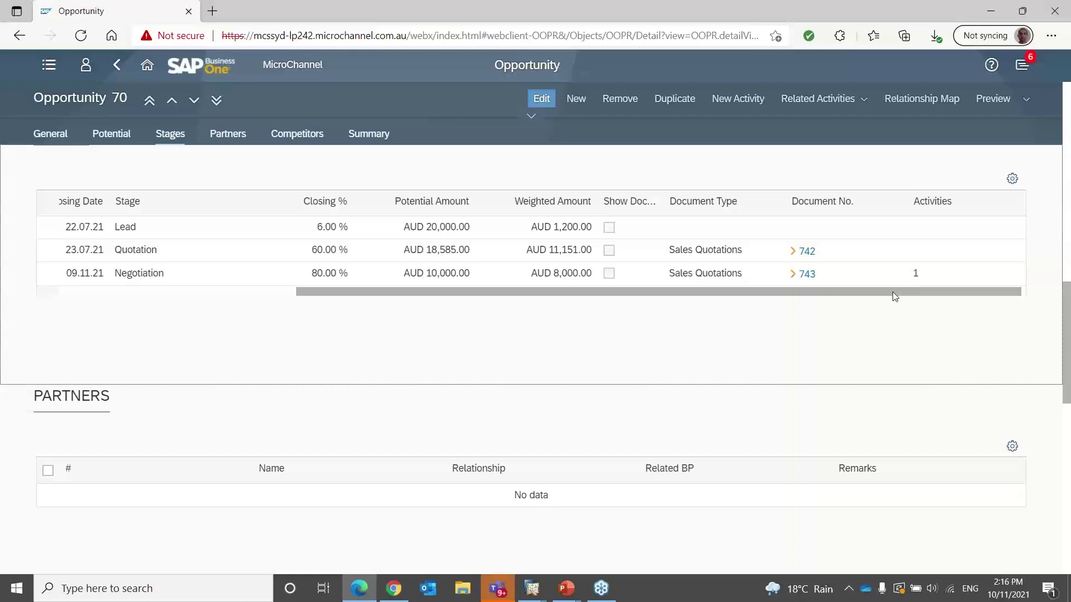
left_click_drag(893, 289, 921, 302)
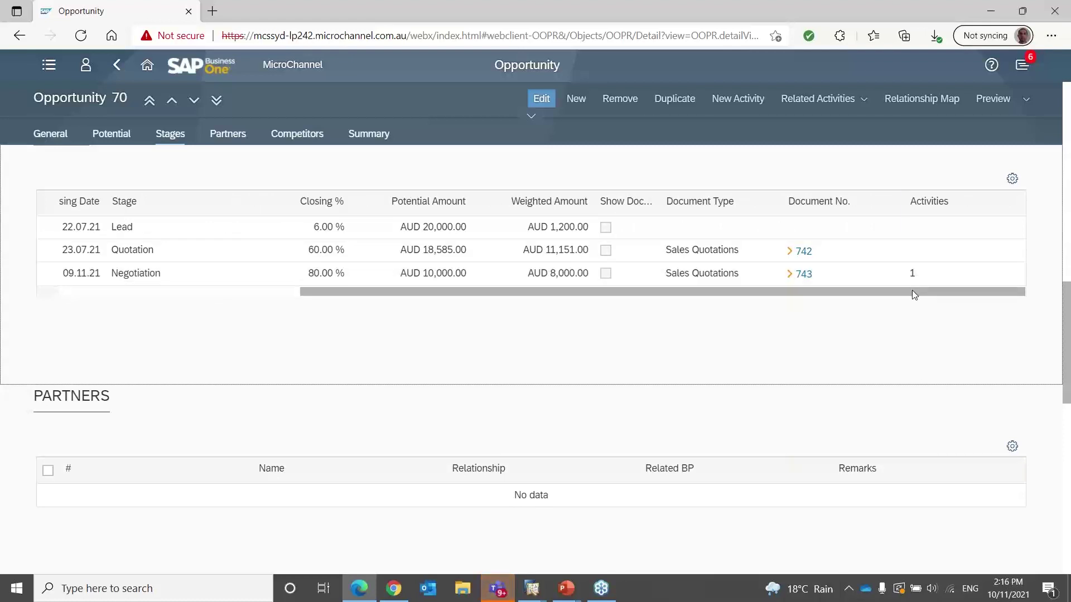
left_click_drag(913, 292, 630, 337)
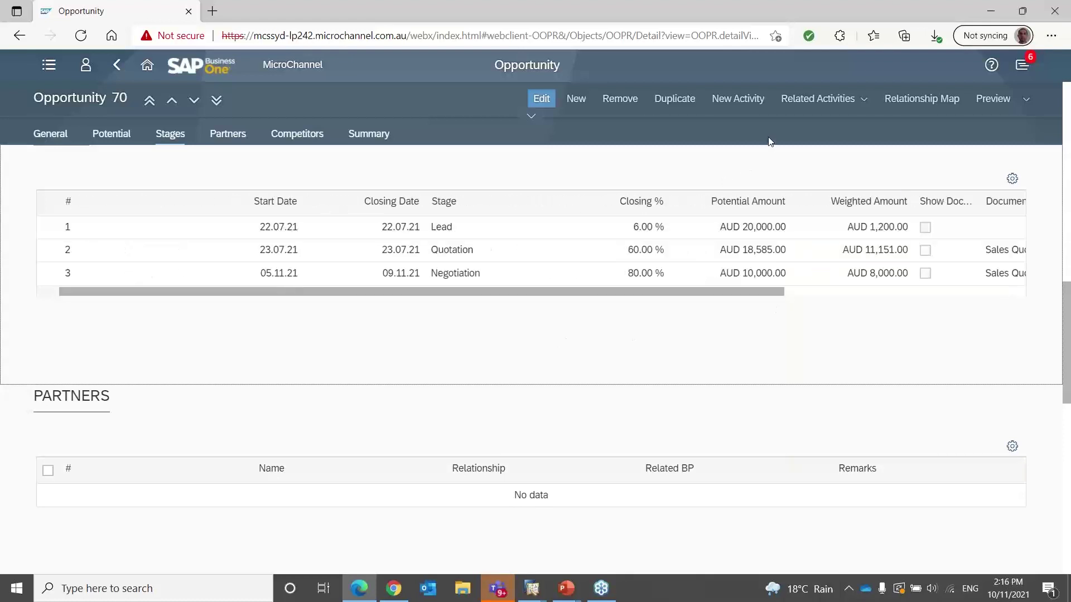
Step: View the activities related to the opportunity and return to the opportunity record
left_click(863, 101)
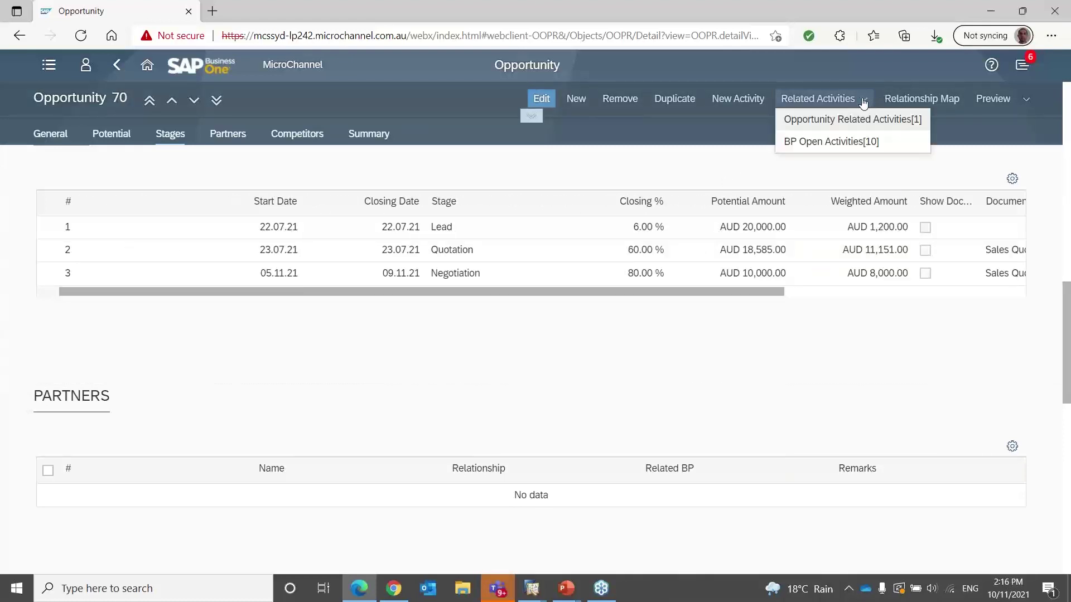
left_click(842, 122)
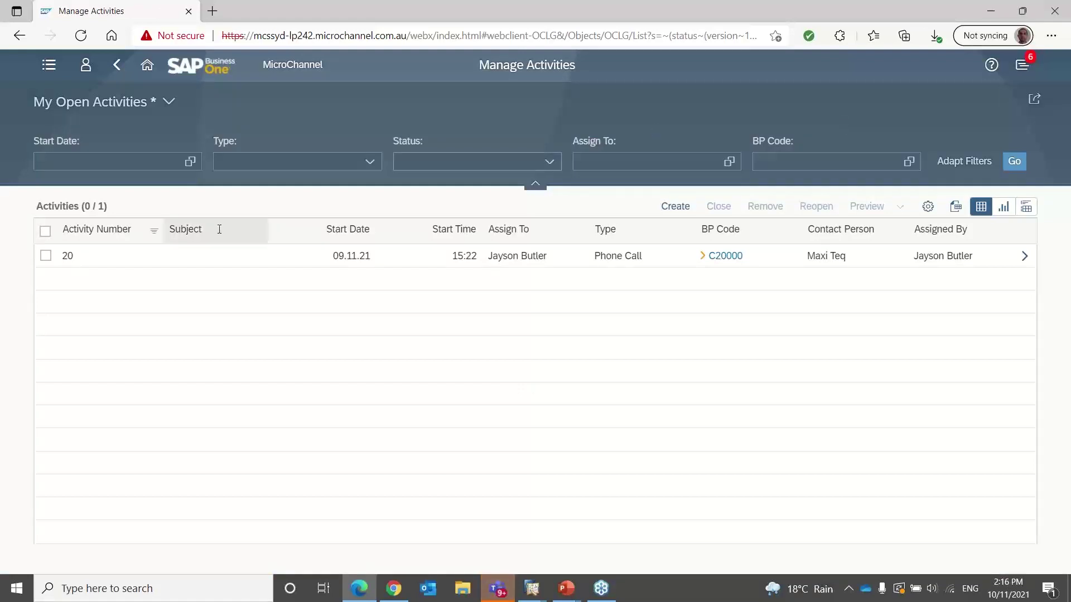
left_click(117, 65)
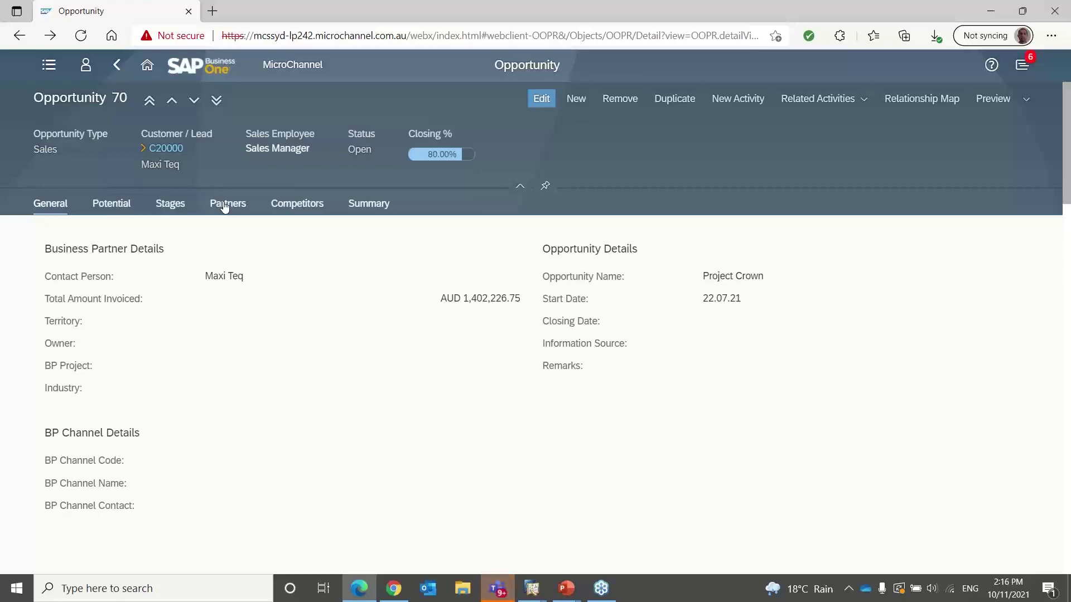
Step: Examine the sales quotations linked to the opportunity's stages
left_click(184, 205)
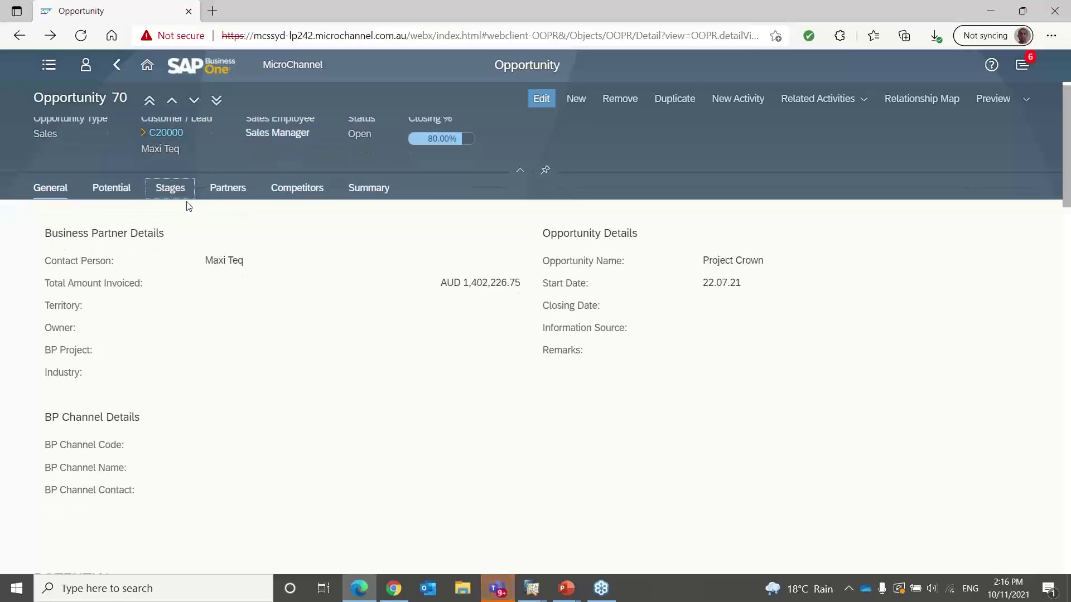
left_click_drag(607, 287, 867, 284)
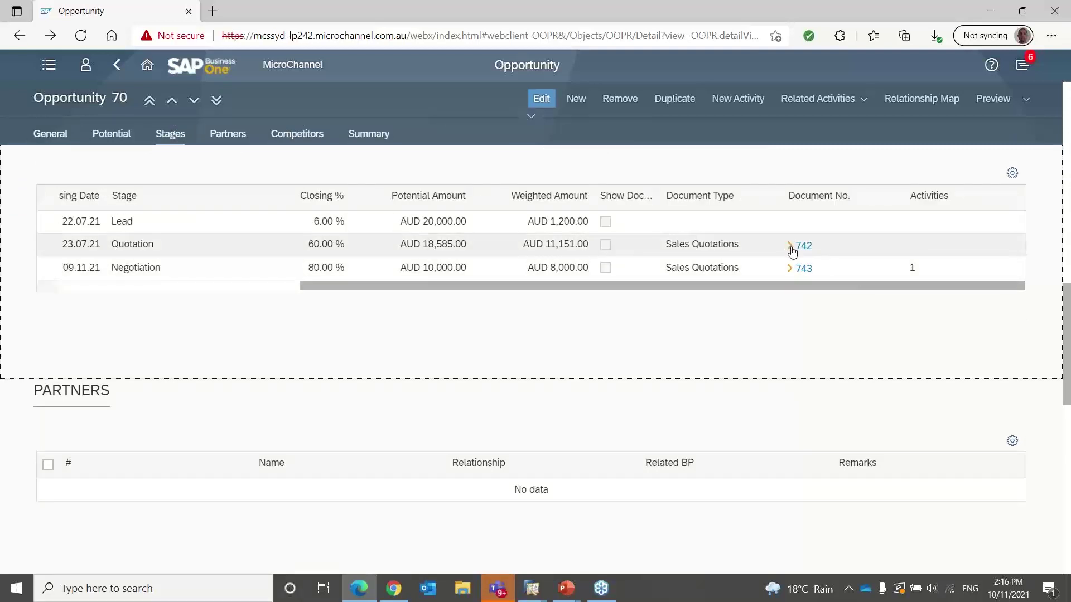
mouse_move(793, 252)
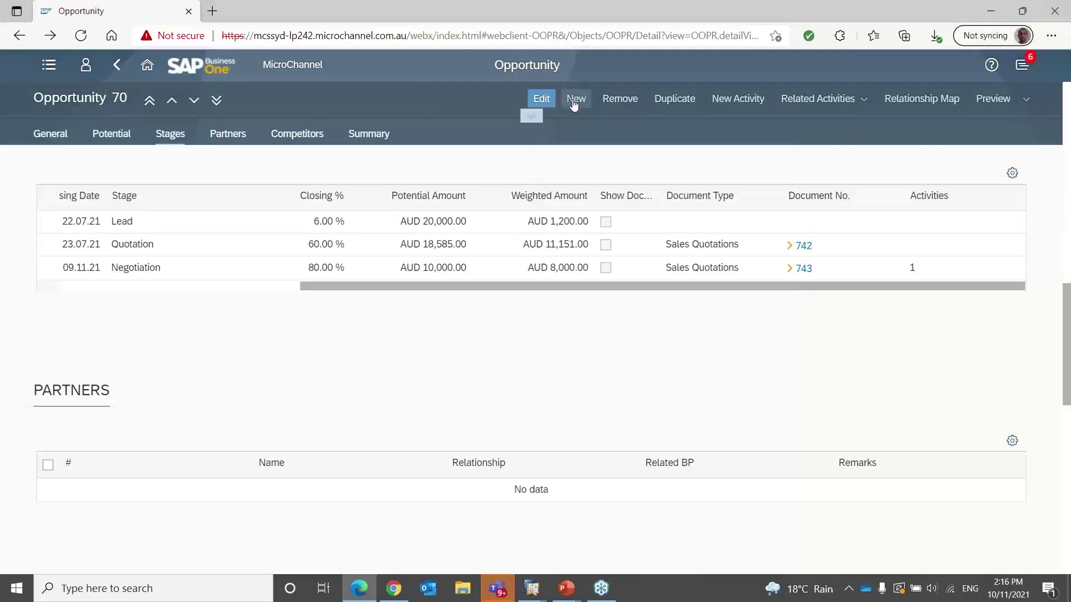
Step: Start editing the opportunity and add the next stage with a closing date of 11.11.21
left_click(546, 101)
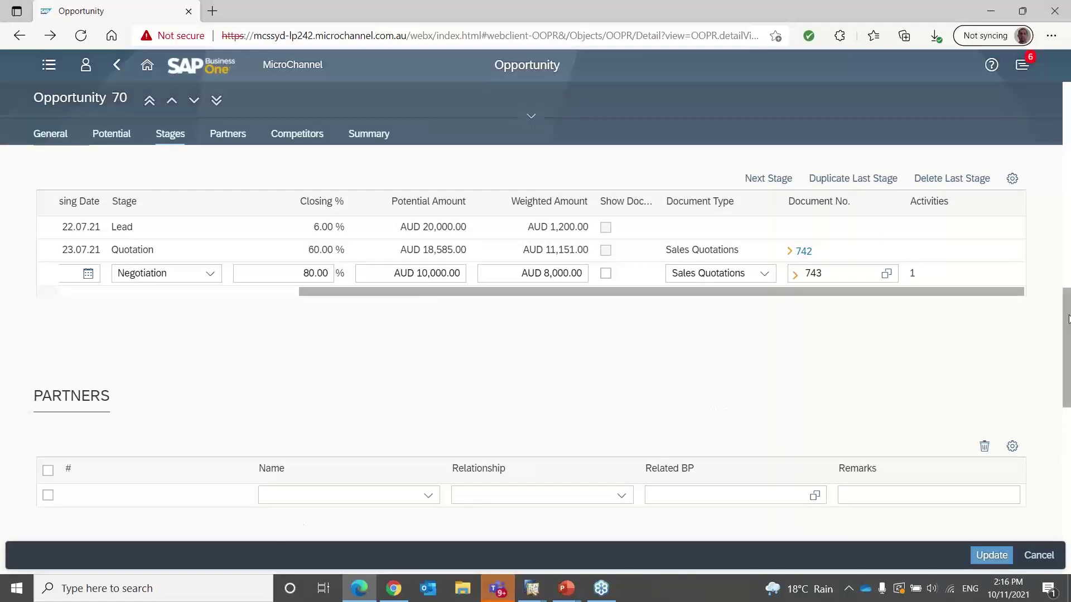
left_click_drag(1069, 319, 1058, 283)
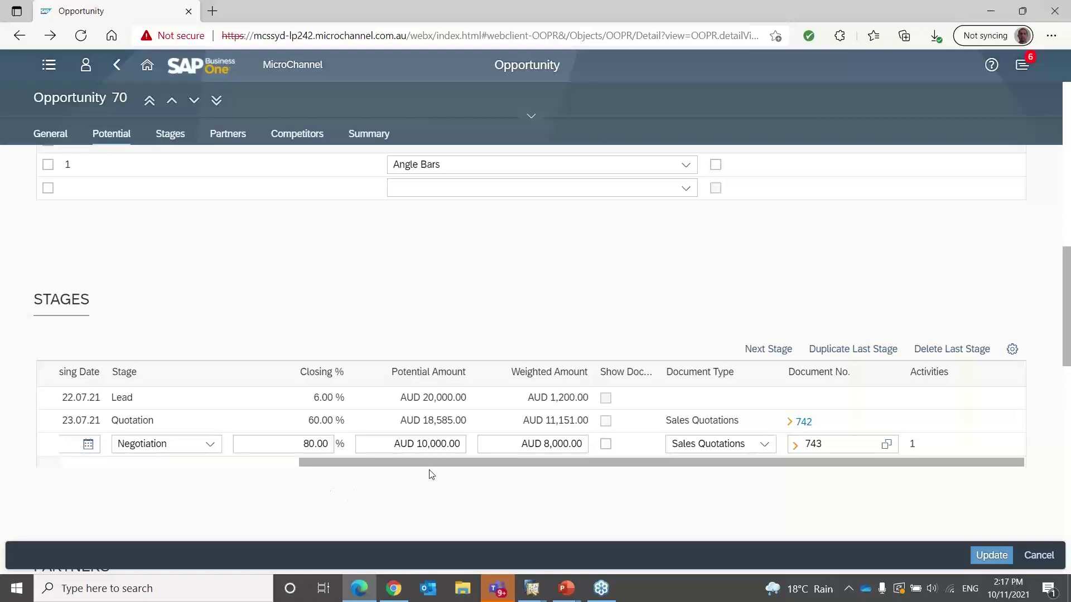
left_click_drag(430, 462, 184, 474)
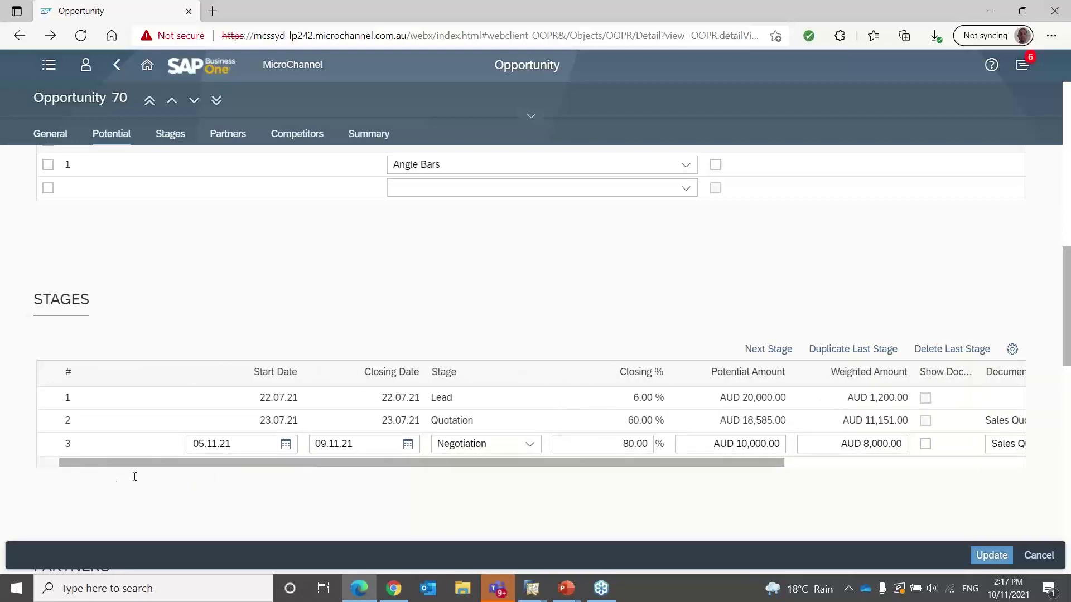
left_click(769, 352)
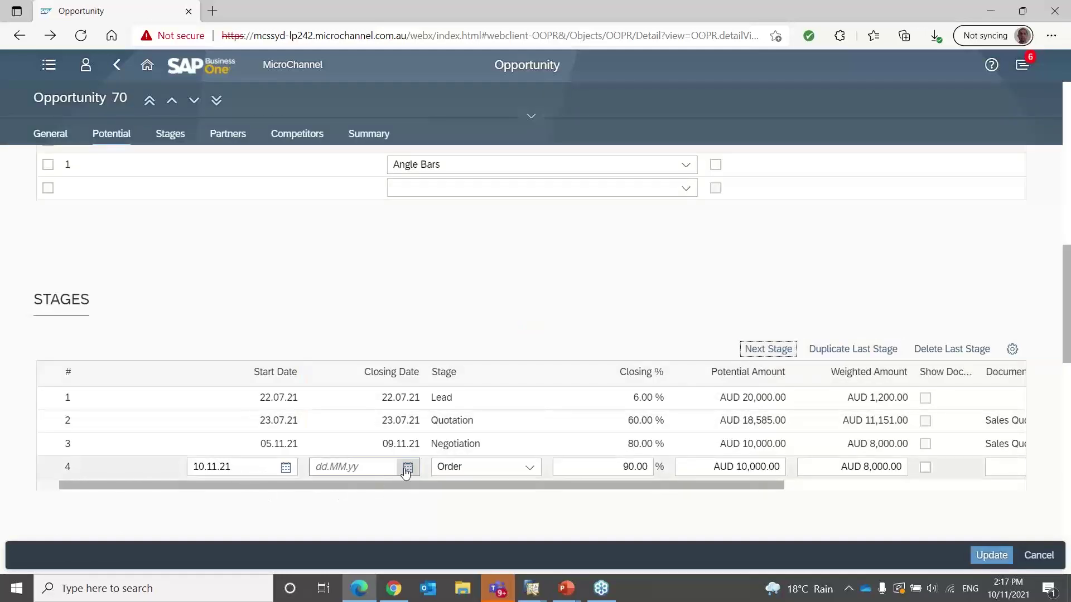
left_click(373, 466)
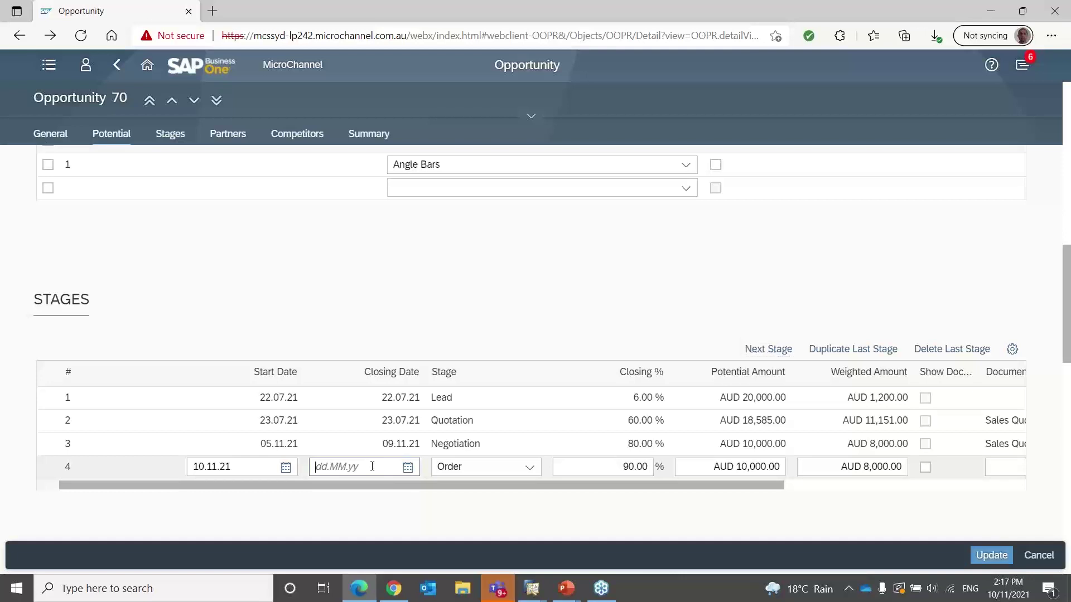
left_click(408, 467)
left_click(438, 489)
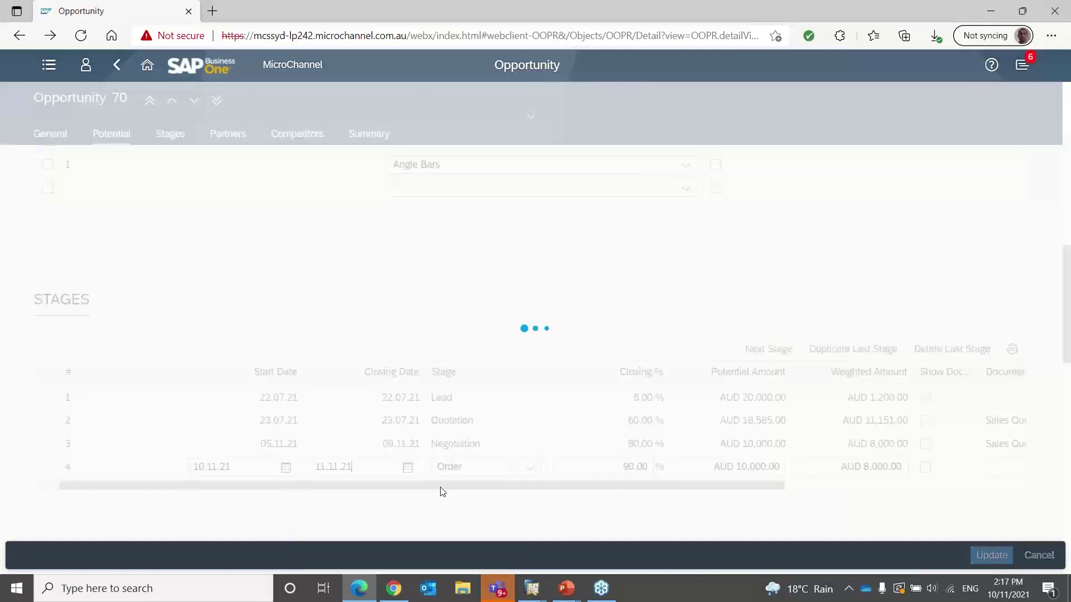
Step: Change the new opportunity stage to Quotation, leave its document type blank and save the opportunity
left_click(529, 470)
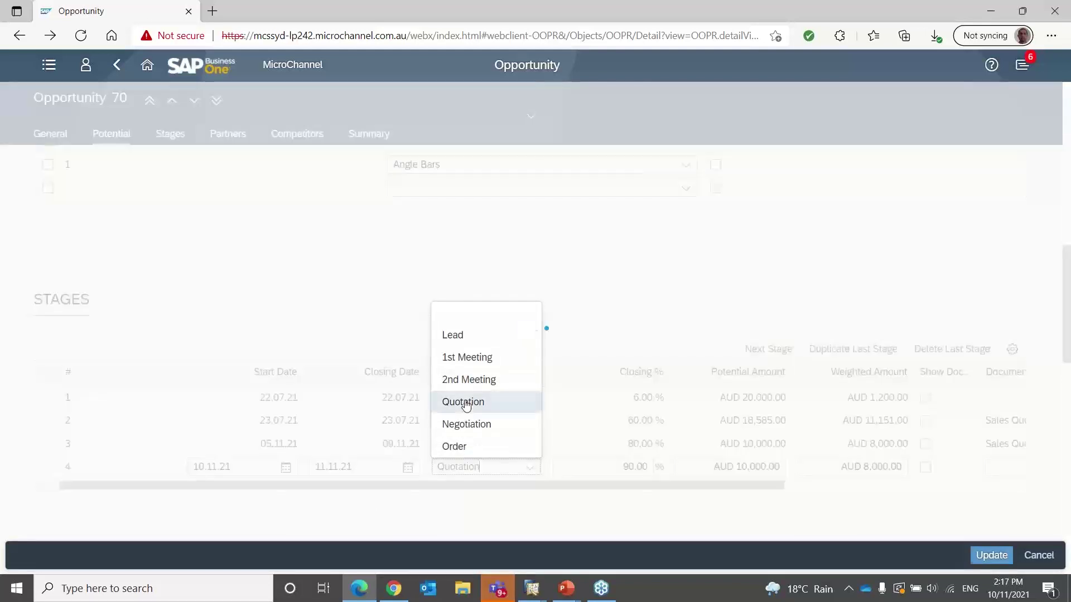
left_click(465, 402)
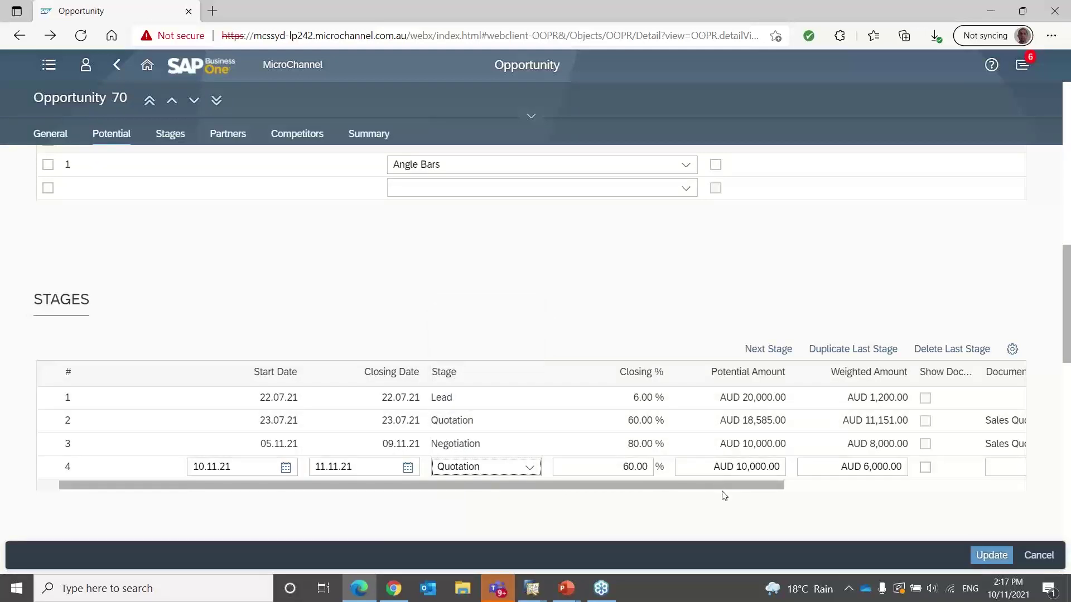
left_click_drag(720, 486, 870, 483)
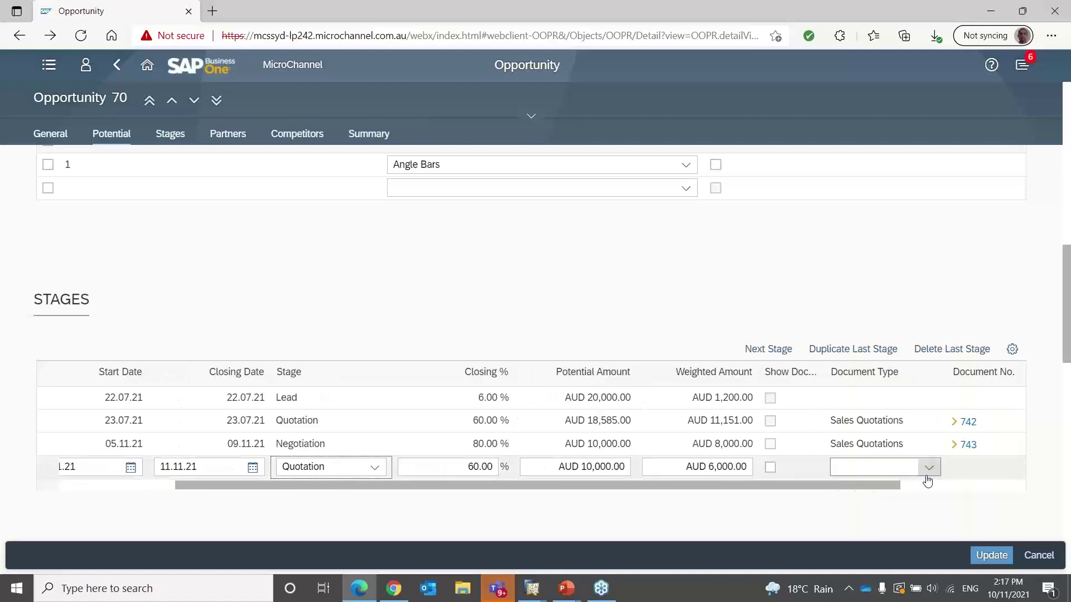
left_click(930, 467)
left_click(930, 470)
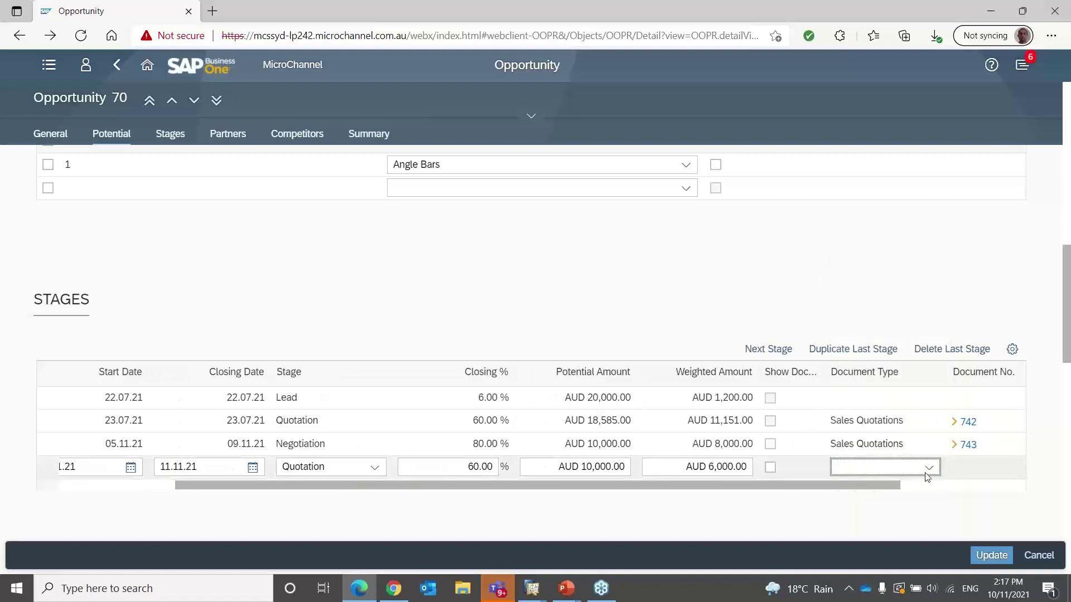
left_click(985, 558)
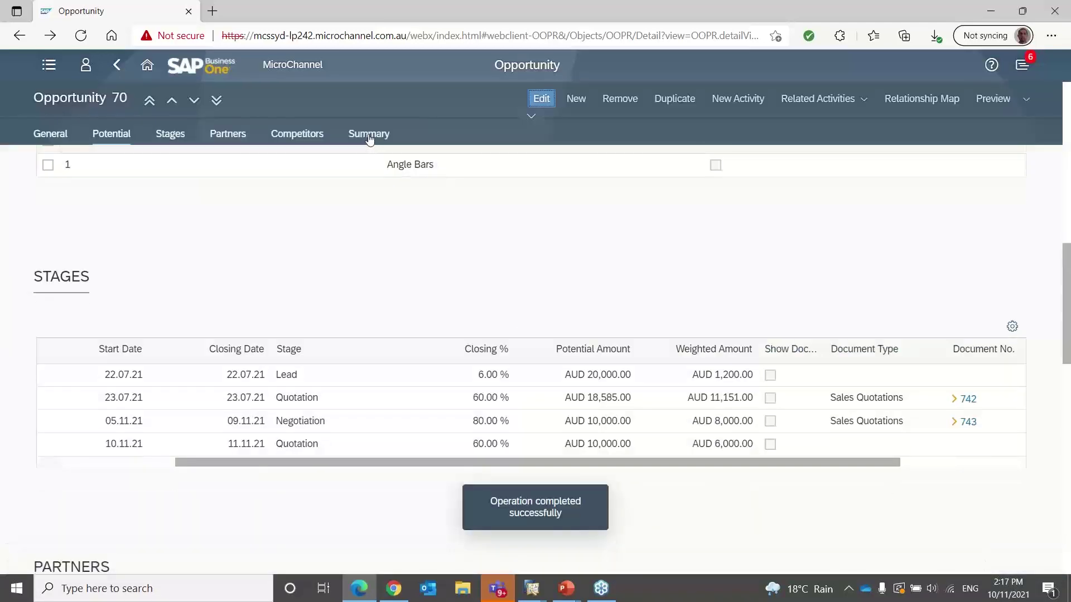
Step: Examine the opportunity's summary in edit mode, including its status choice, and go back to the general details
left_click(369, 139)
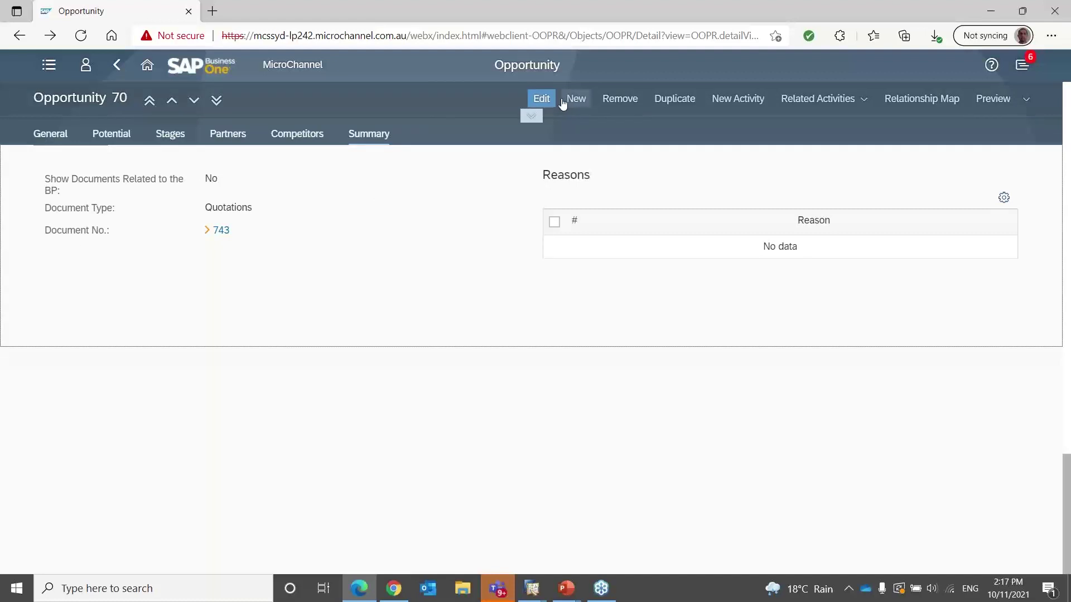
left_click(542, 98)
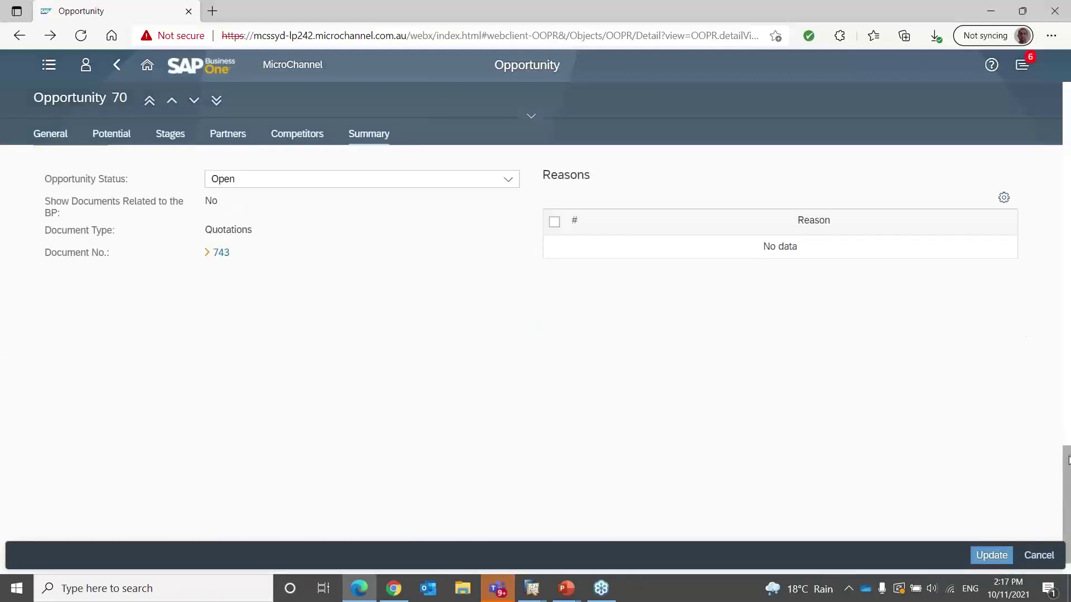
left_click_drag(1070, 456, 1031, 89)
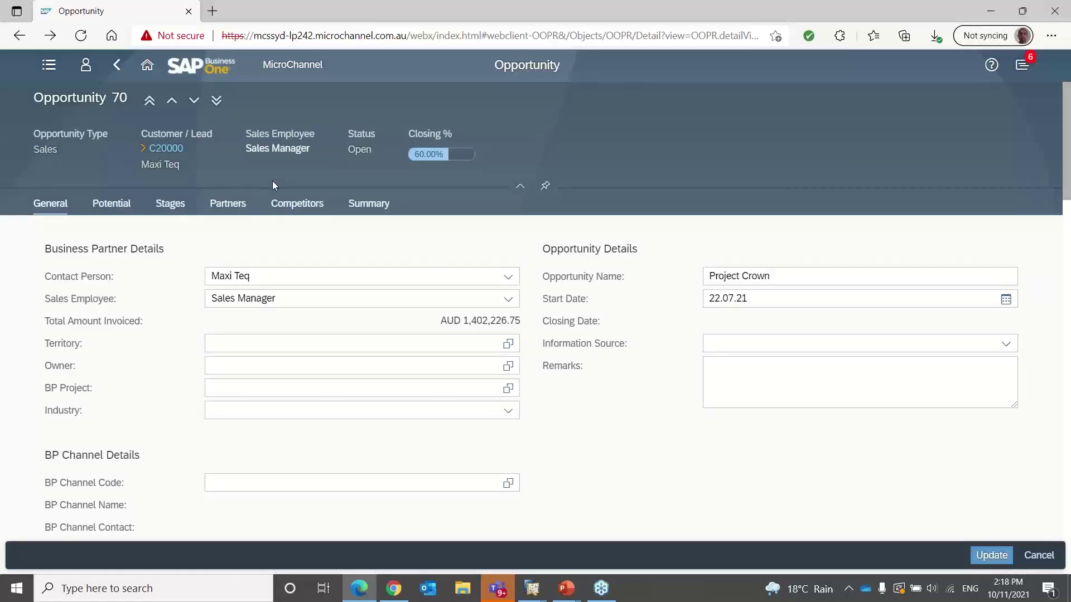
Step: Return to the home page and start a new sales order from the open sales orders list
left_click(147, 64)
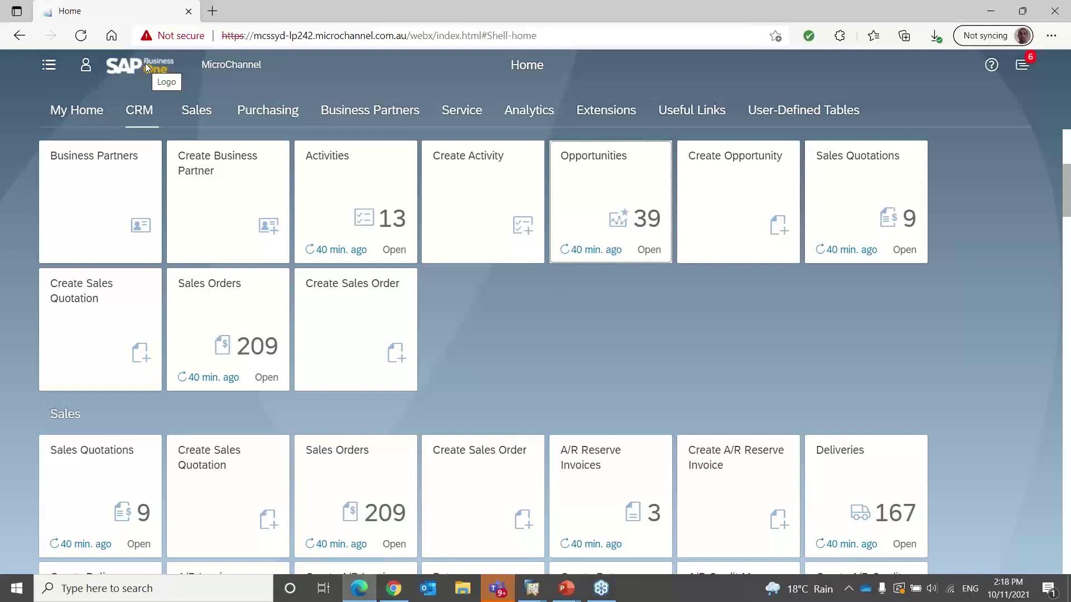
left_click(351, 473)
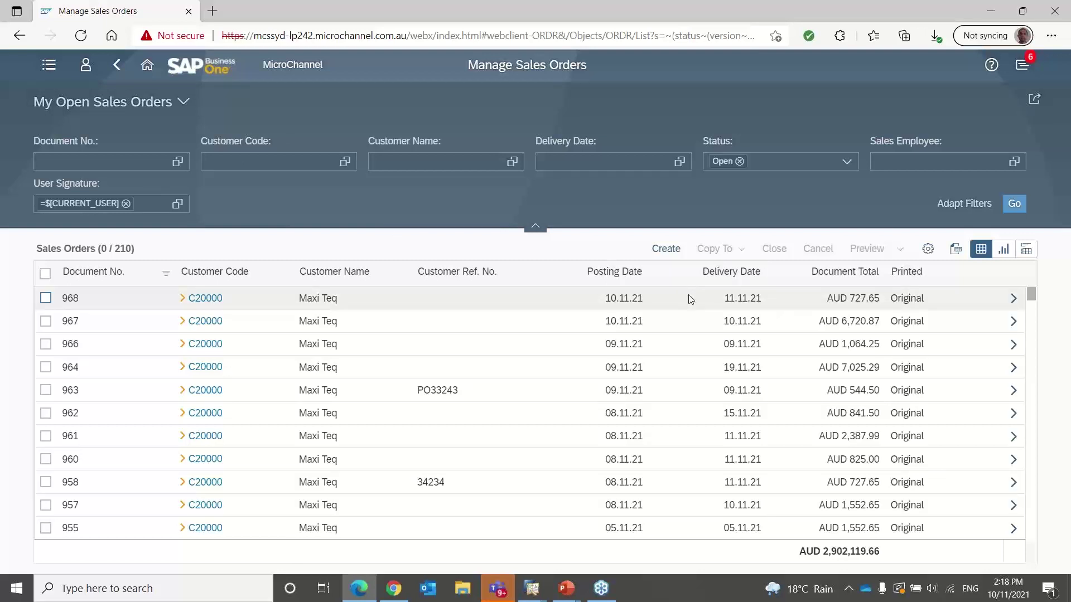
left_click(669, 251)
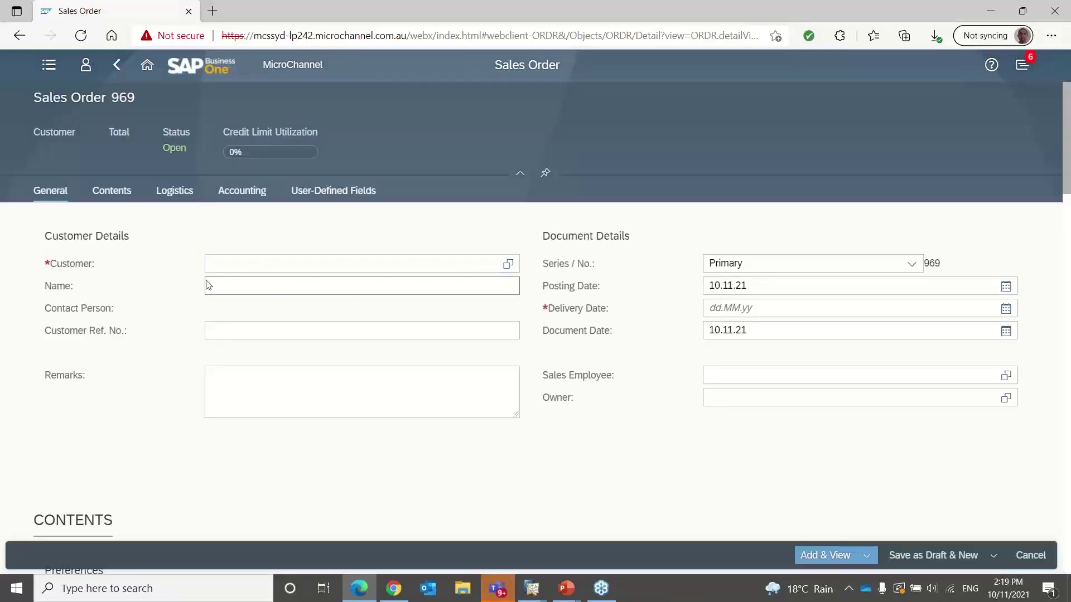
Step: Assign the sales order to Maxi Teq by entering its customer code and continue despite the exceeded credit limit
left_click(241, 266)
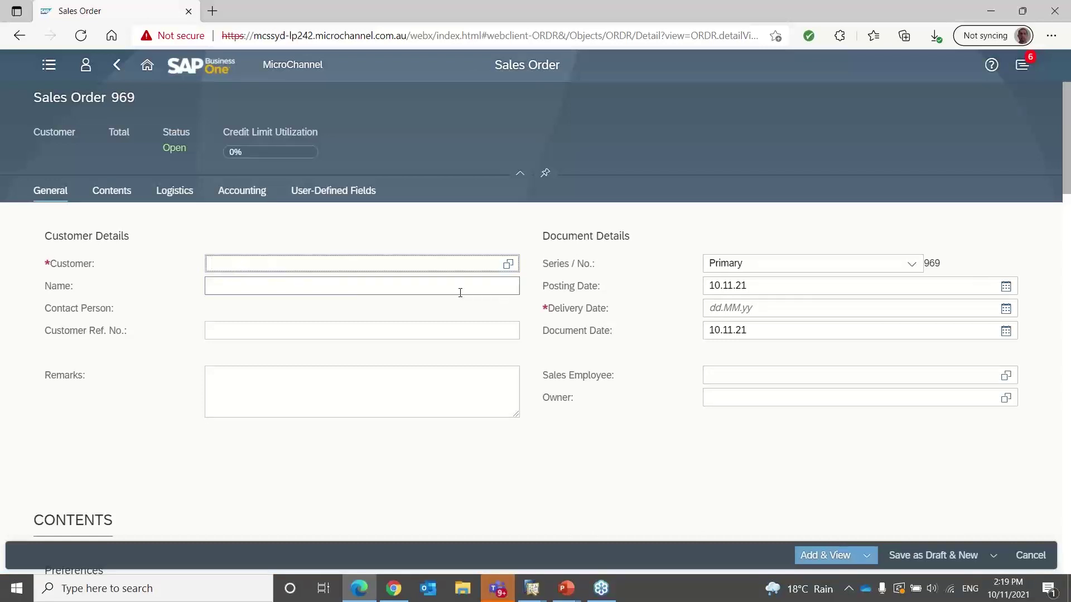
type("c20000")
key("Tab")
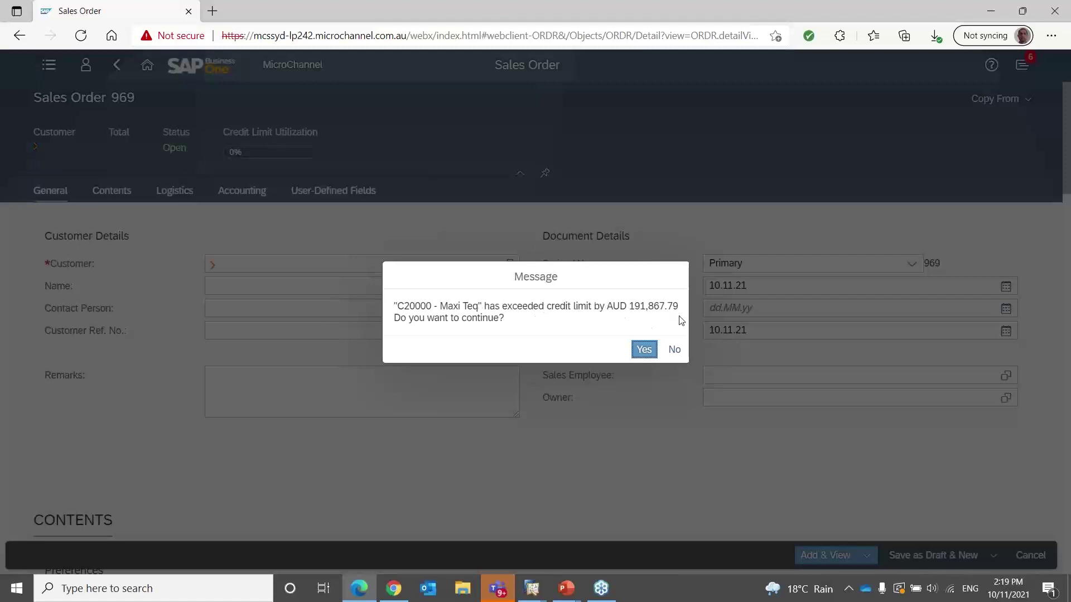
left_click(645, 352)
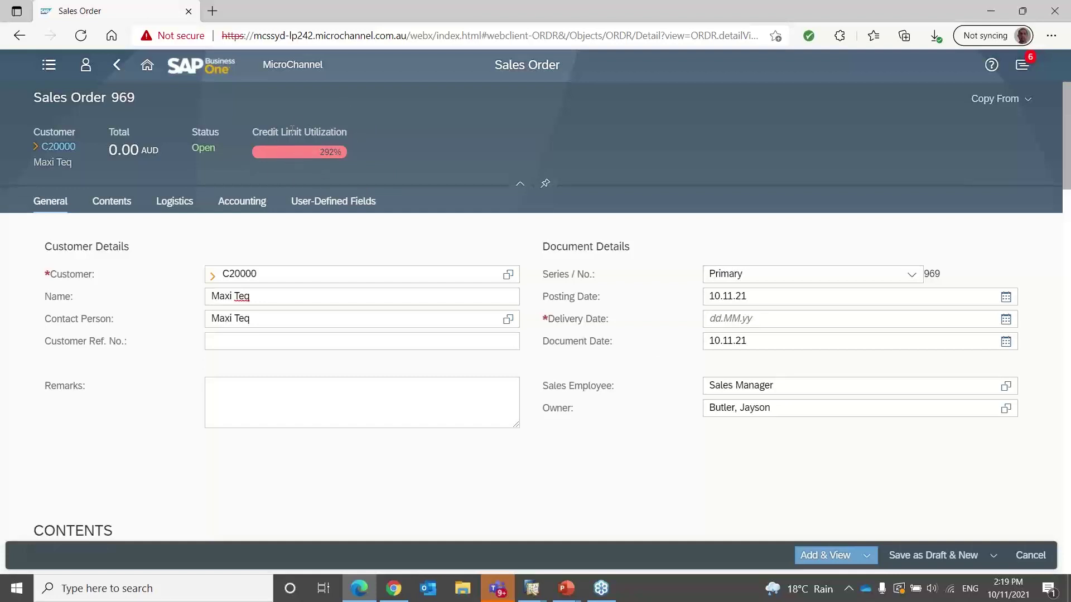
Step: View Maxi Teq's business partner record in a separate tab, browse to another partner and return to the sales order
left_click(56, 146)
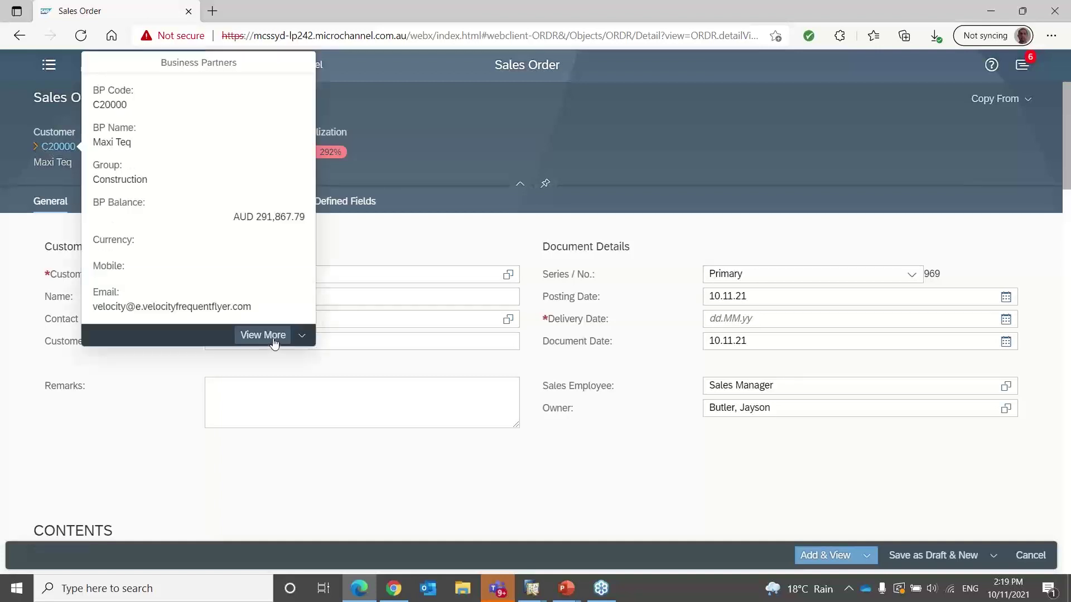
left_click(302, 335)
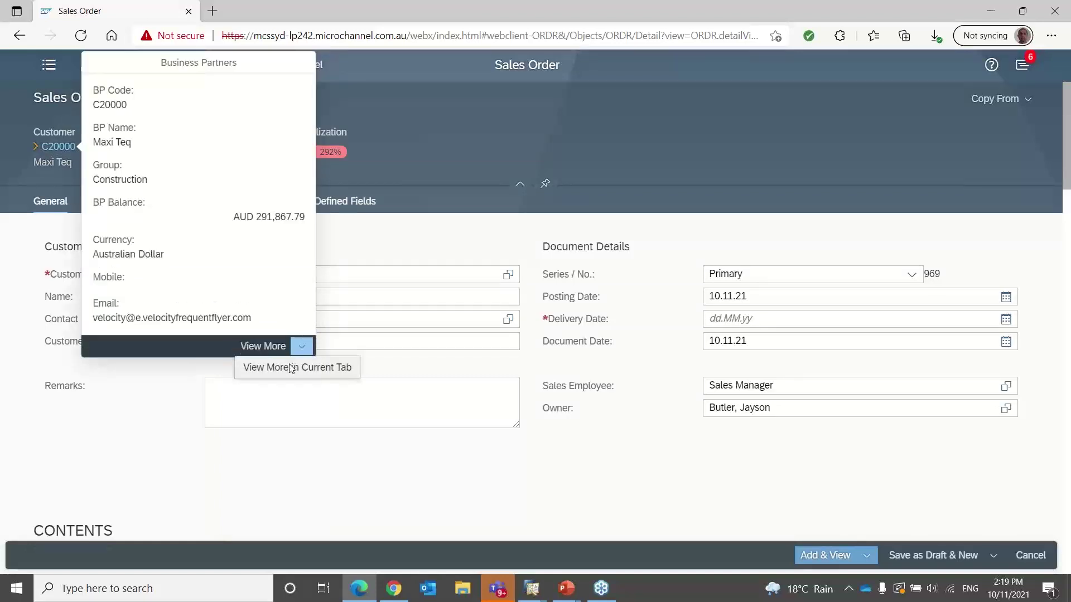
left_click(268, 347)
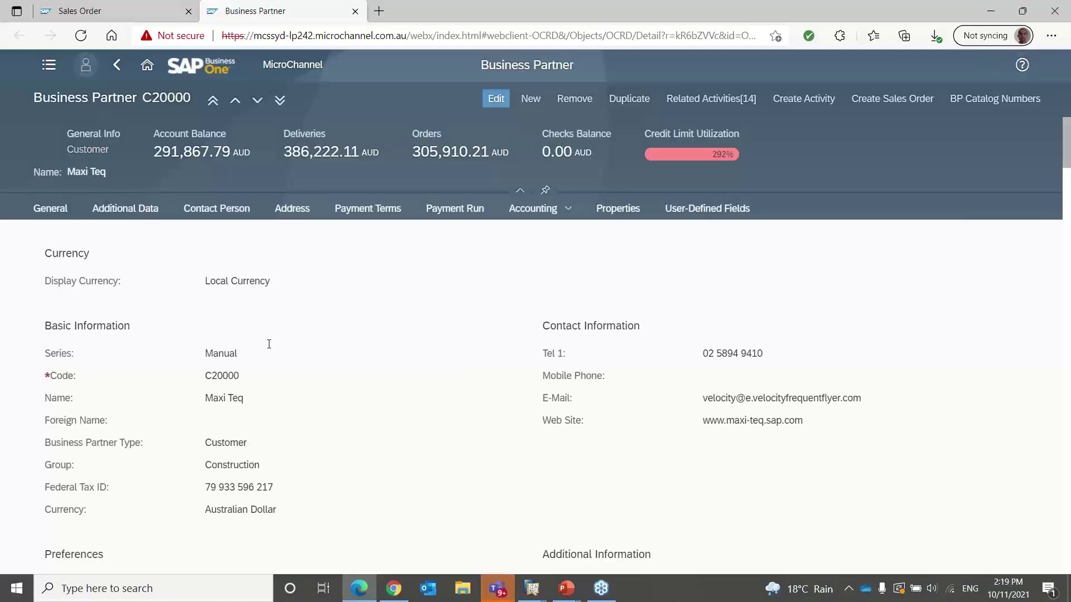
left_click(256, 101)
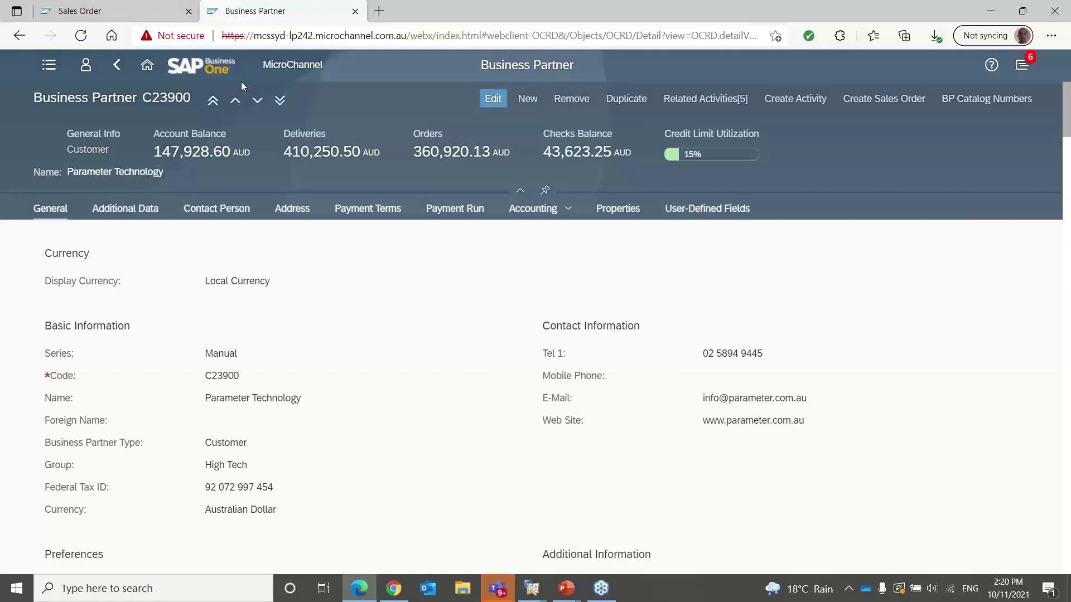
left_click(355, 12)
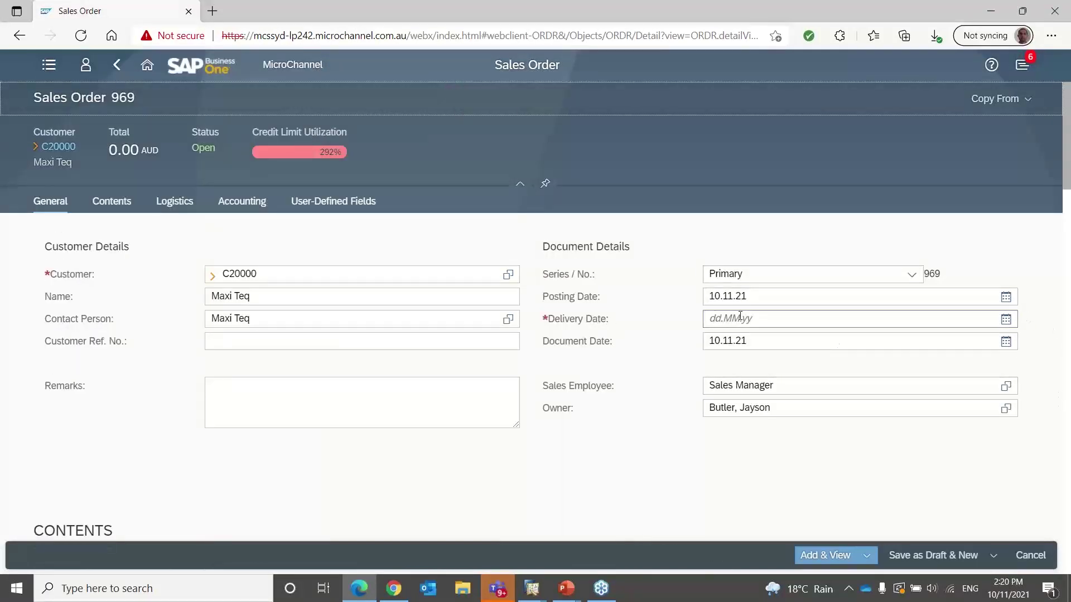
Step: Set the sales order's delivery date to 11.11.21
left_click(708, 318)
type("11")
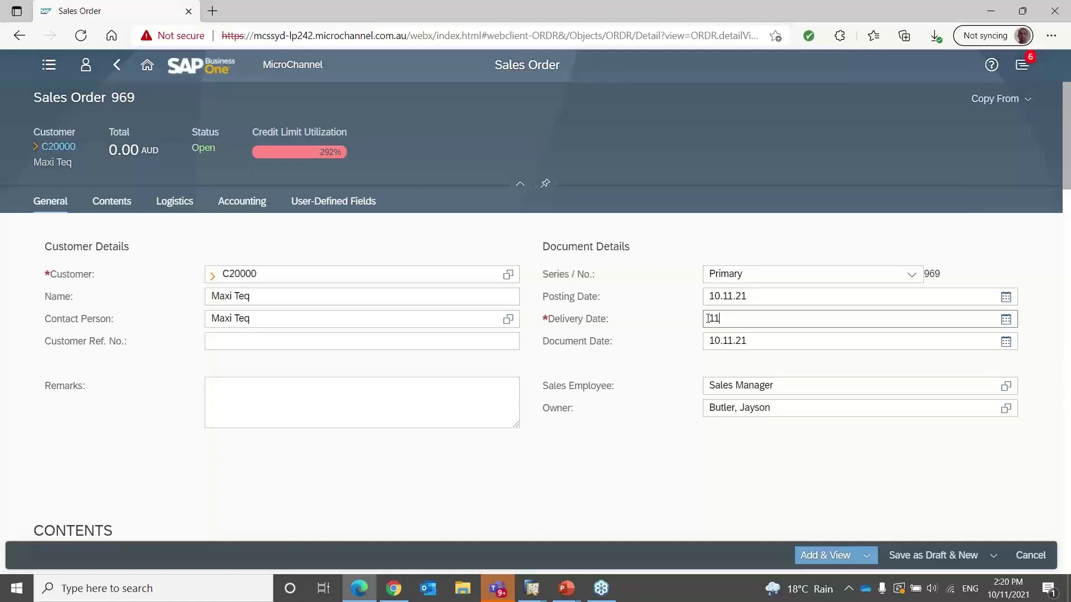
type(".11.21")
key("Tab")
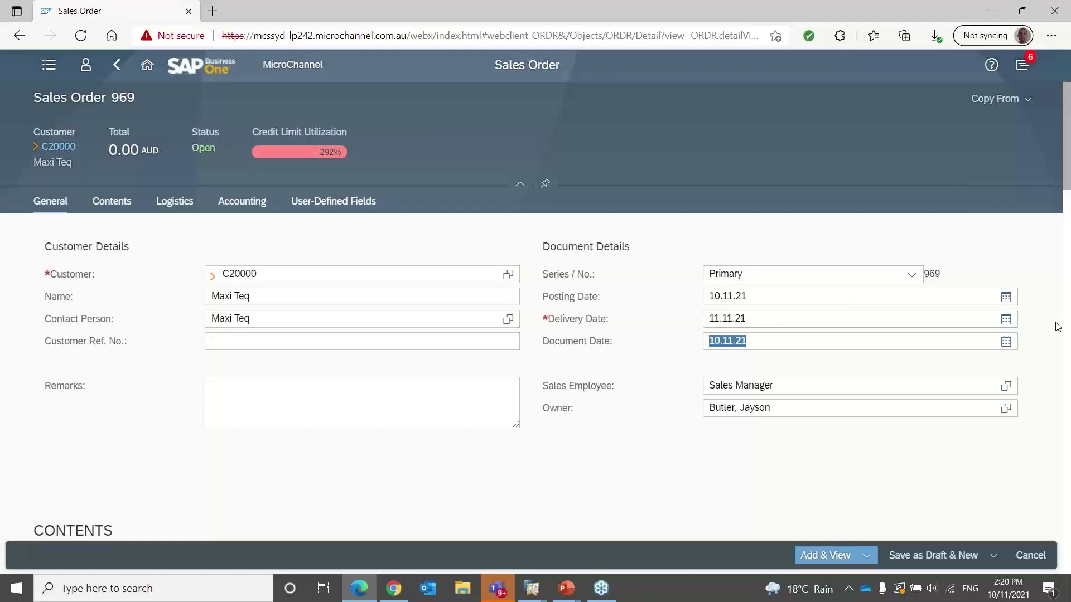
Step: Add item A00001 to the first line of the sales order's contents
left_click(690, 478)
scroll(689, 478, "down", 3)
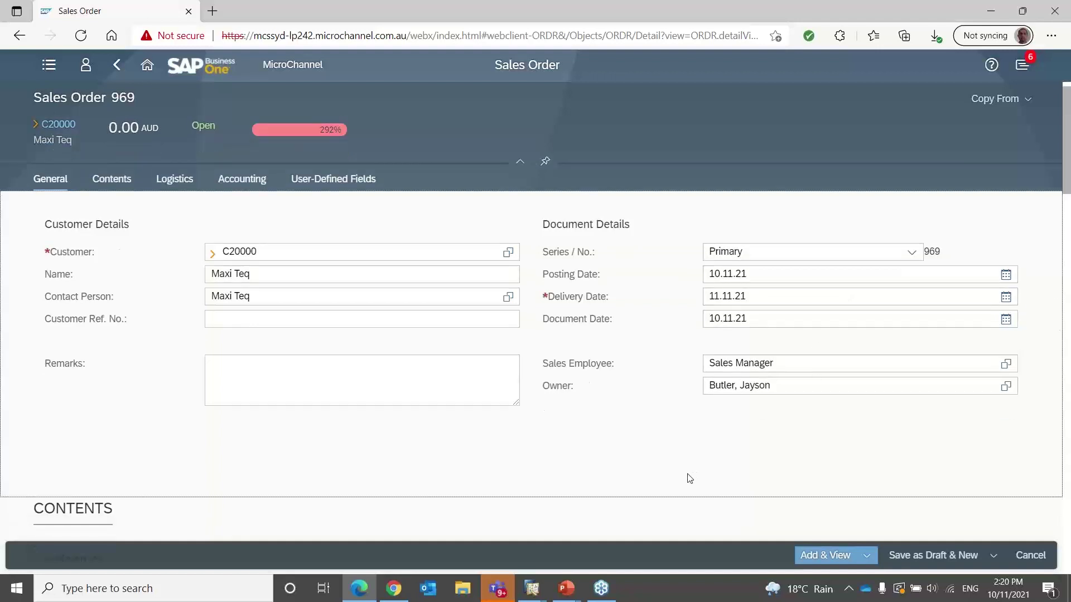
scroll(690, 478, "down", 1)
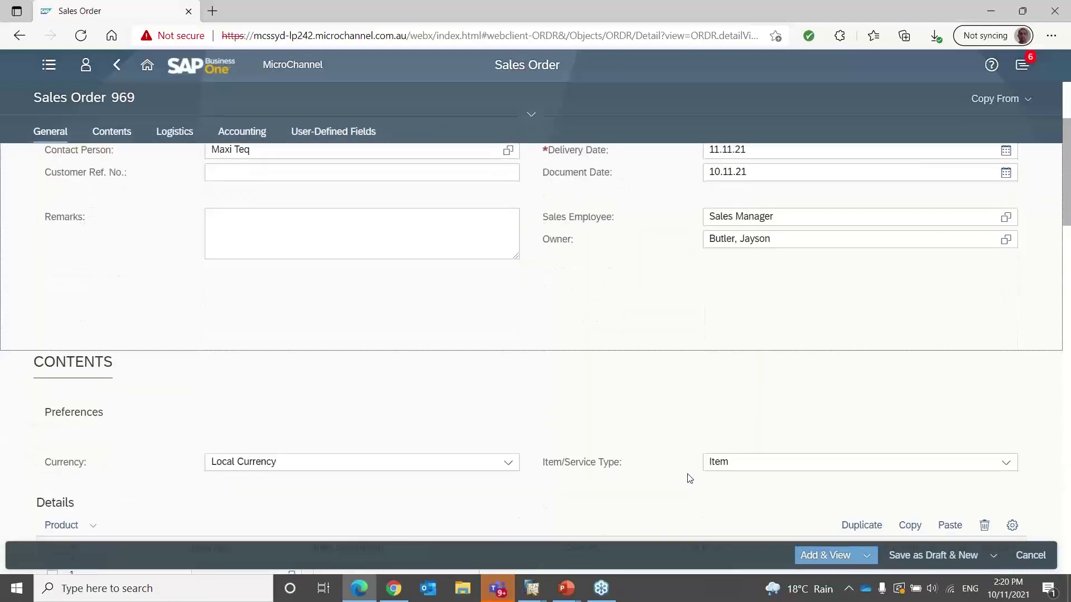
scroll(690, 478, "down", 2)
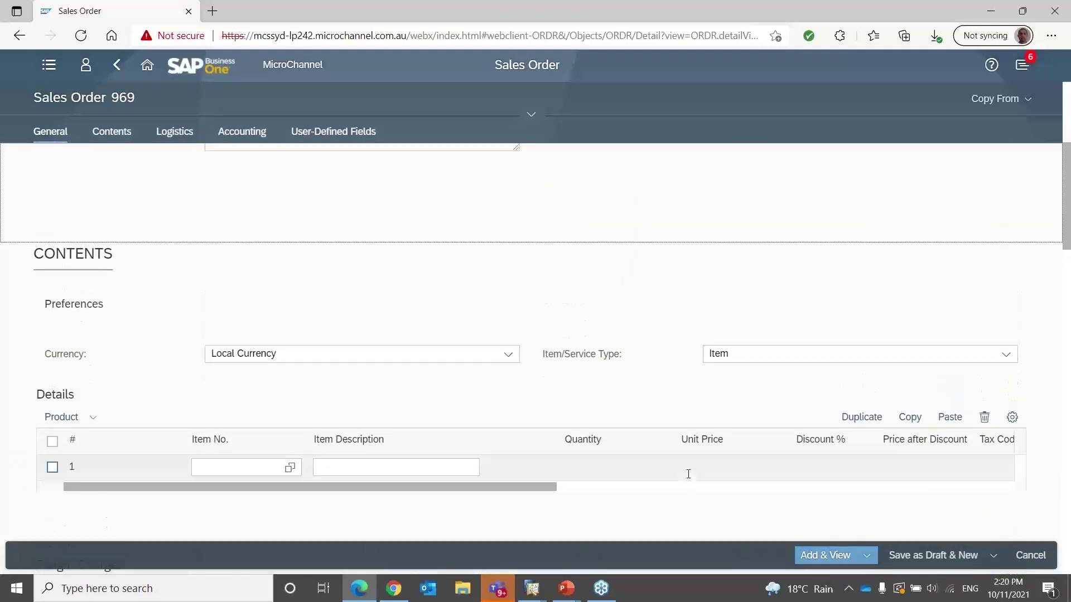
left_click(229, 470)
type("A00001")
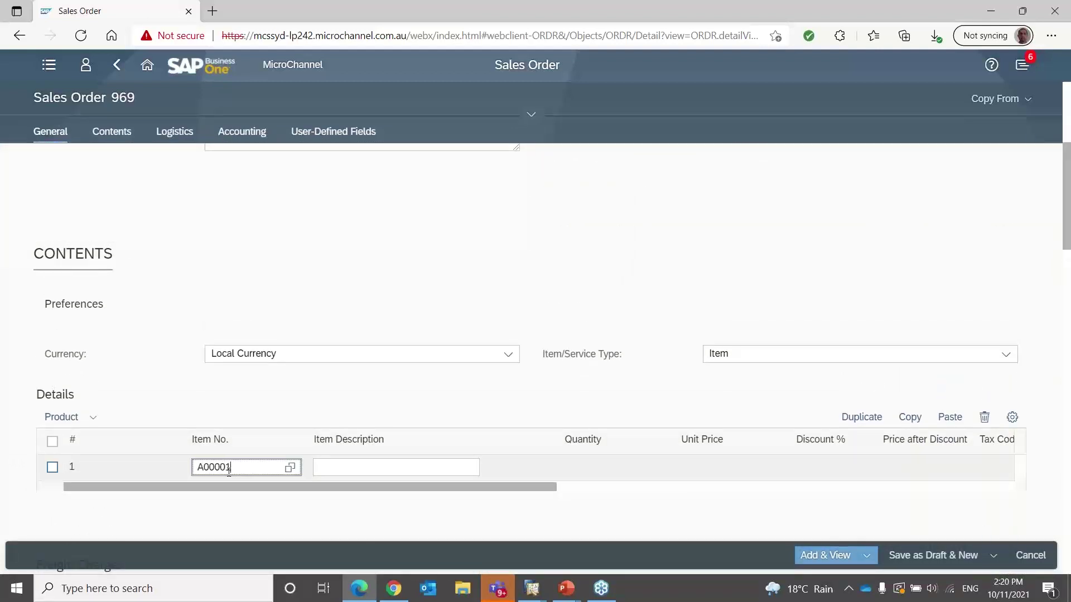
key("Tab")
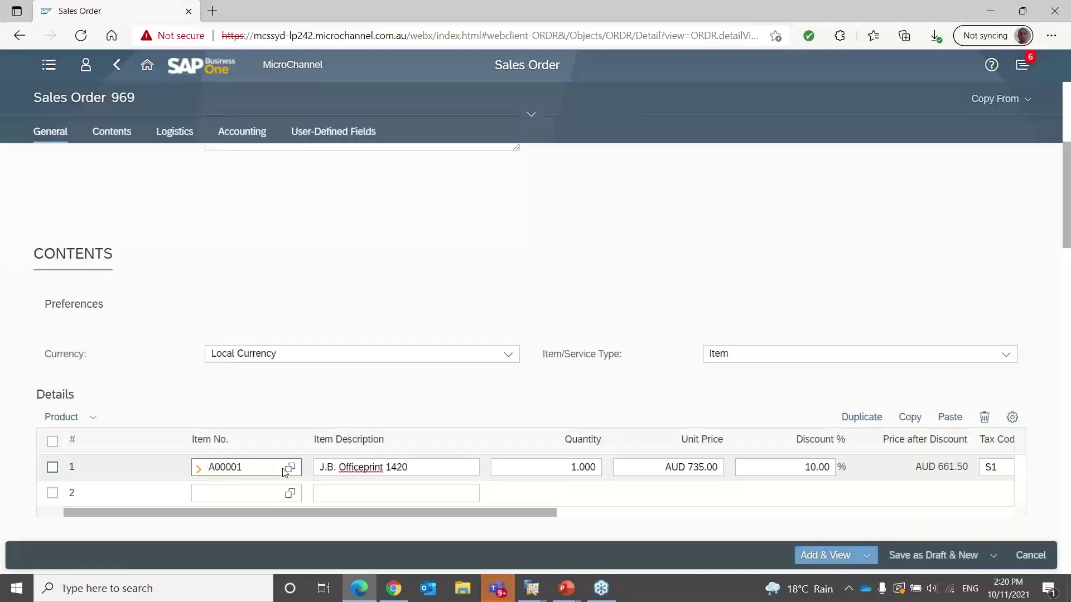
Step: Set the warehouse of the A00001 line to 05
left_click_drag(347, 511, 563, 540)
left_click(831, 467)
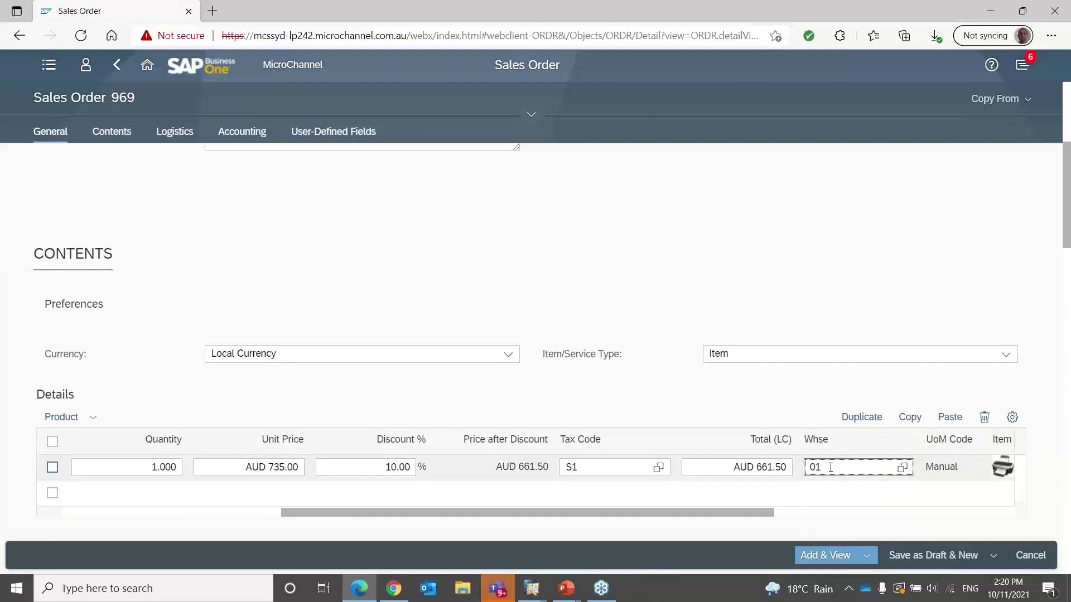
key("BackSpace")
type("5")
key("Tab")
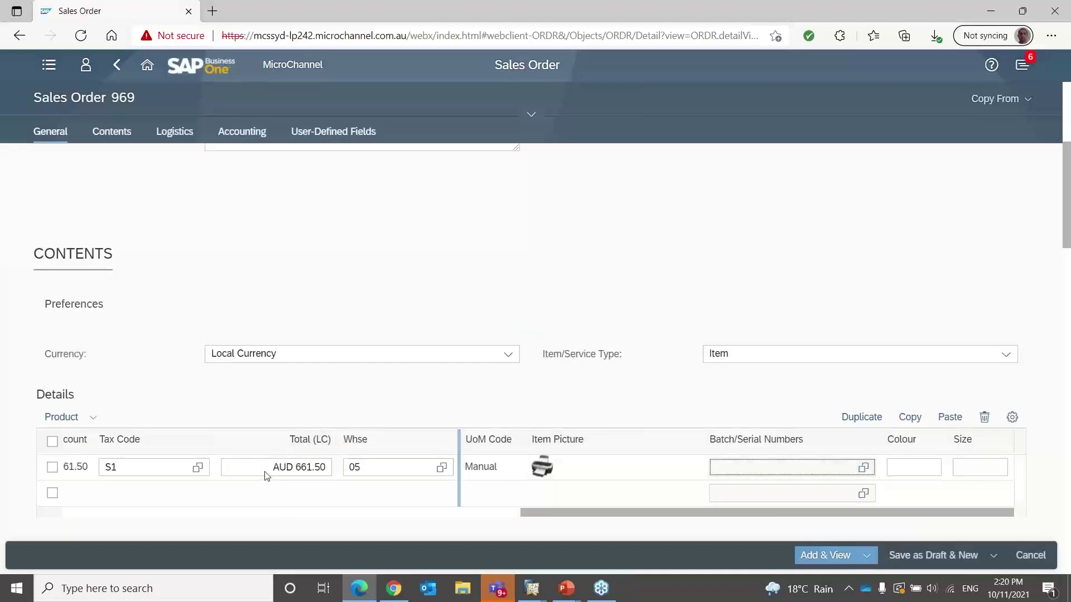
Step: Add items A00006 and B10000 to the second and third lines of the sales order's contents
scroll(139, 480, "left", 10)
left_click(213, 495)
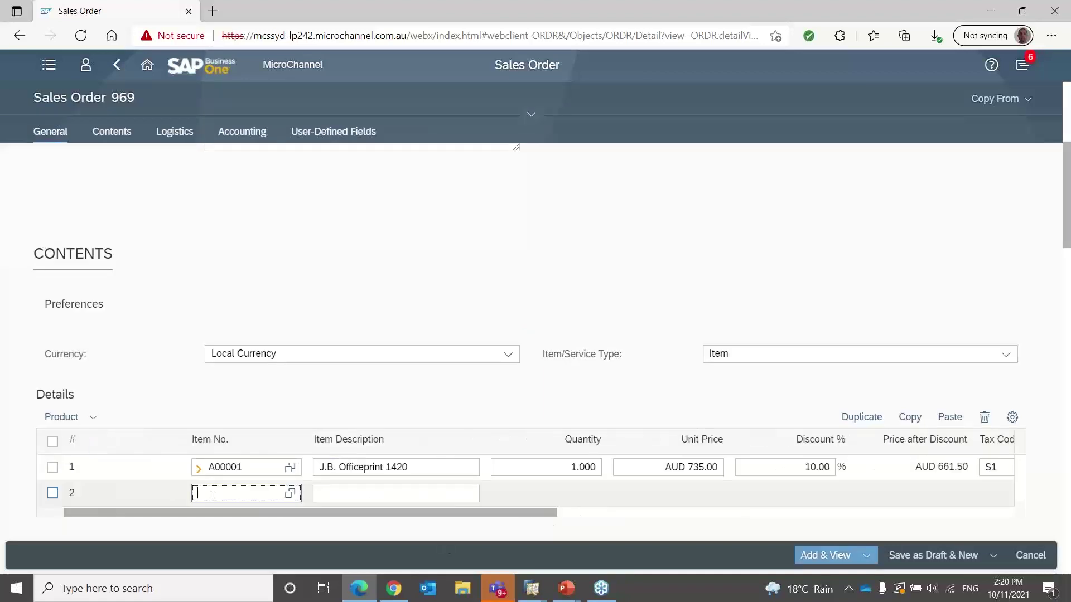
type("A000")
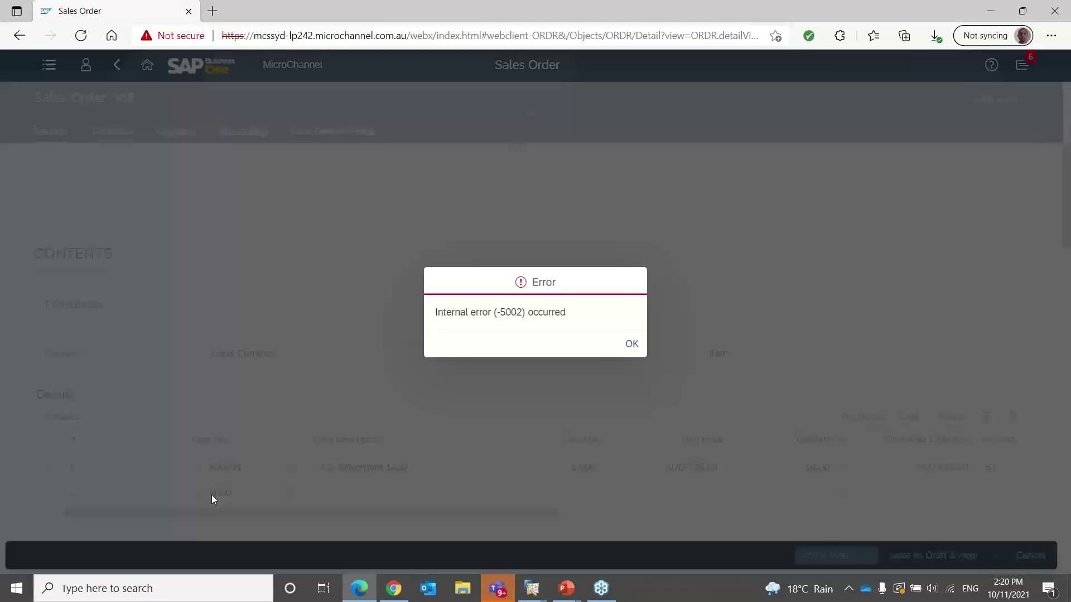
left_click(630, 343)
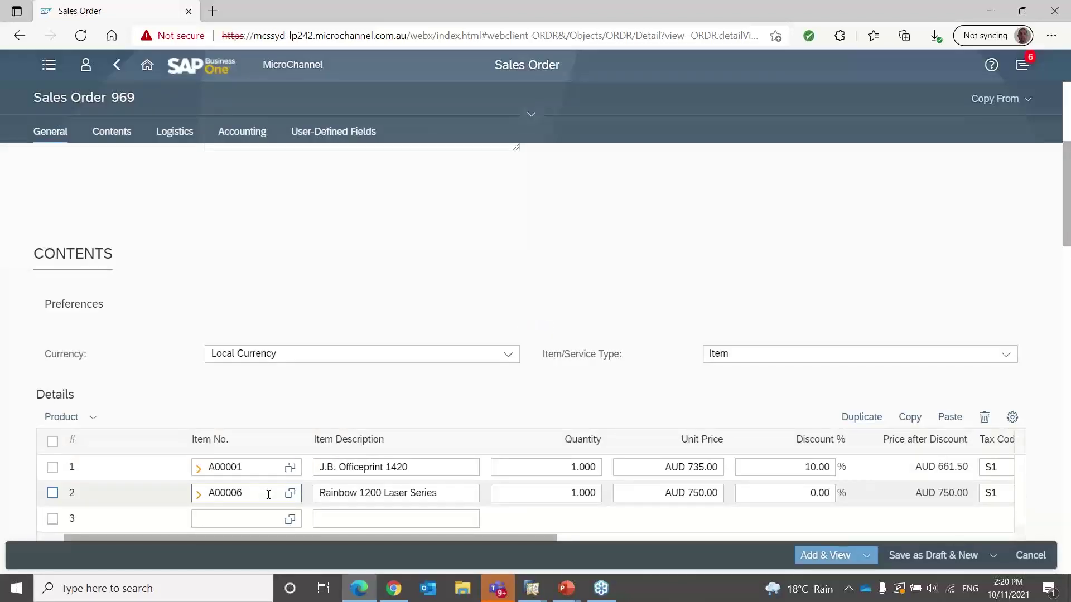
left_click(218, 520)
type("B10000")
key("Tab")
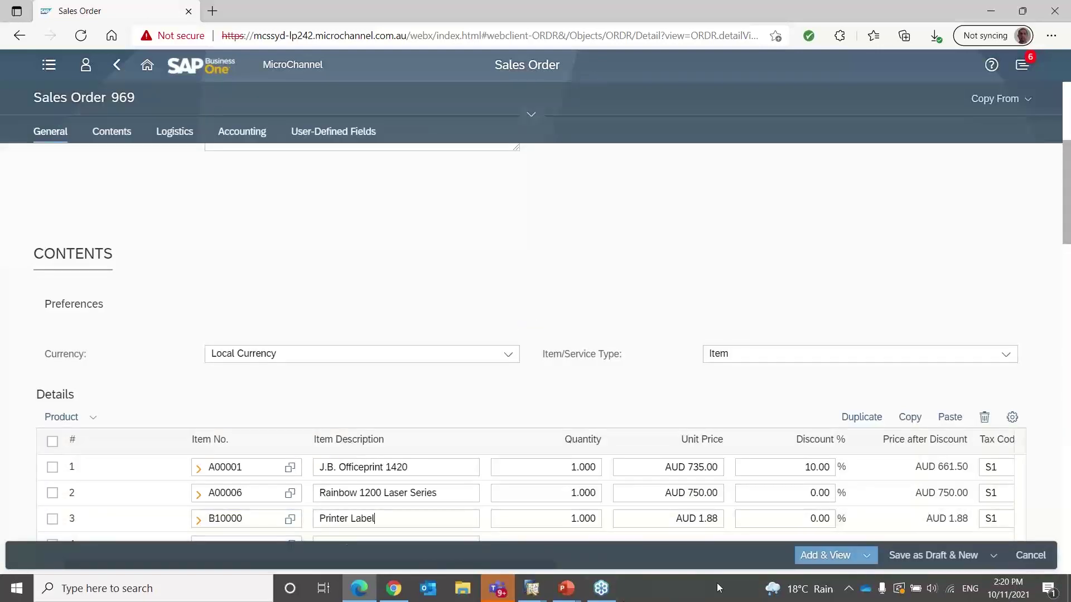
Step: Set the warehouse of the A00006 and B10000 lines to 05
scroll(1068, 241, "down", 1)
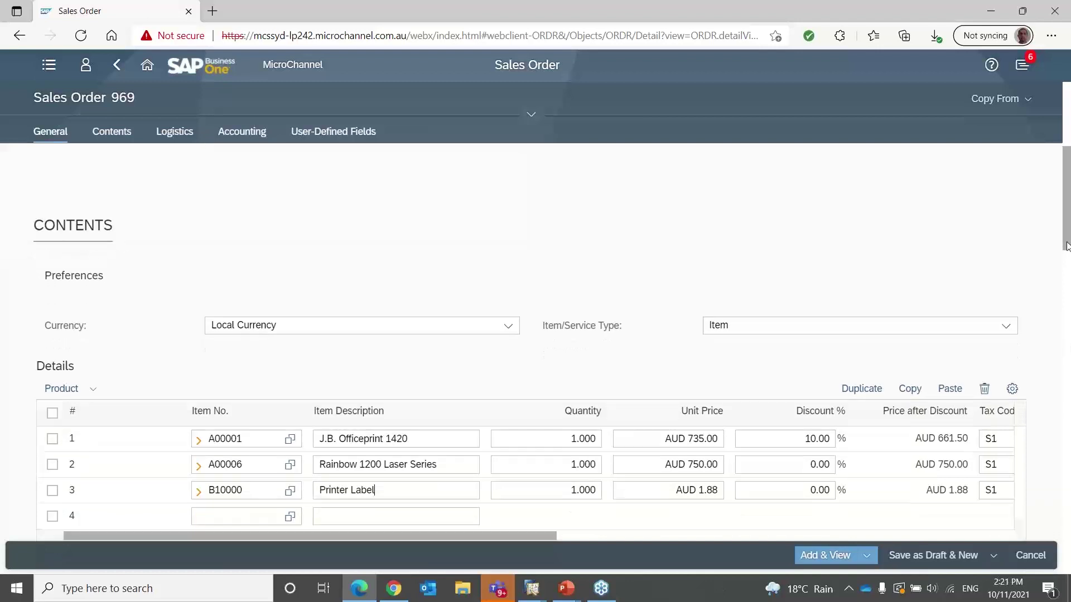
left_click_drag(483, 530, 724, 509)
left_click(784, 458)
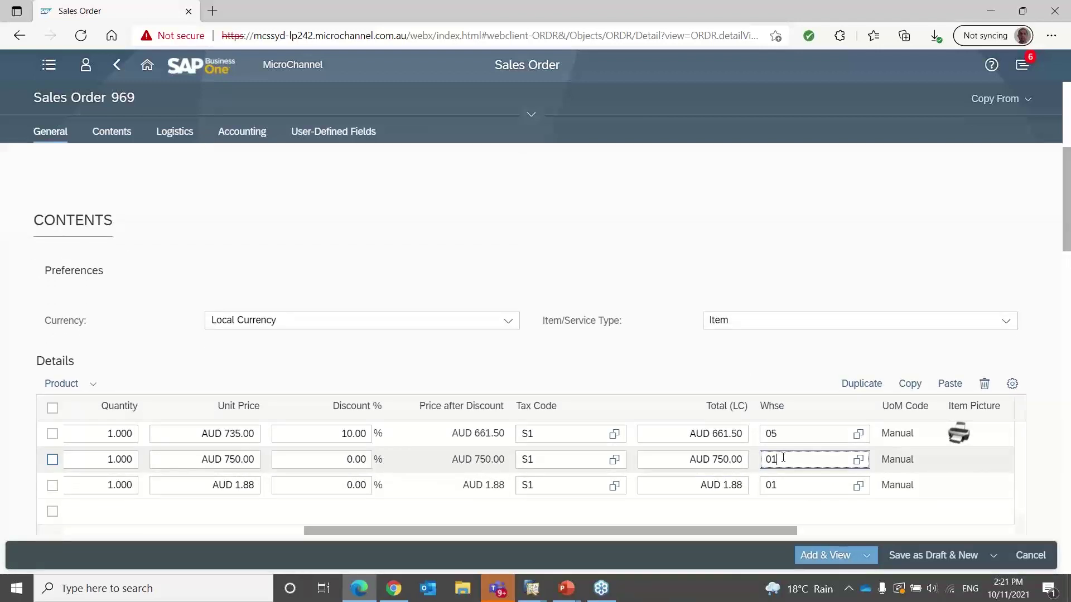
type("5")
left_click(785, 483)
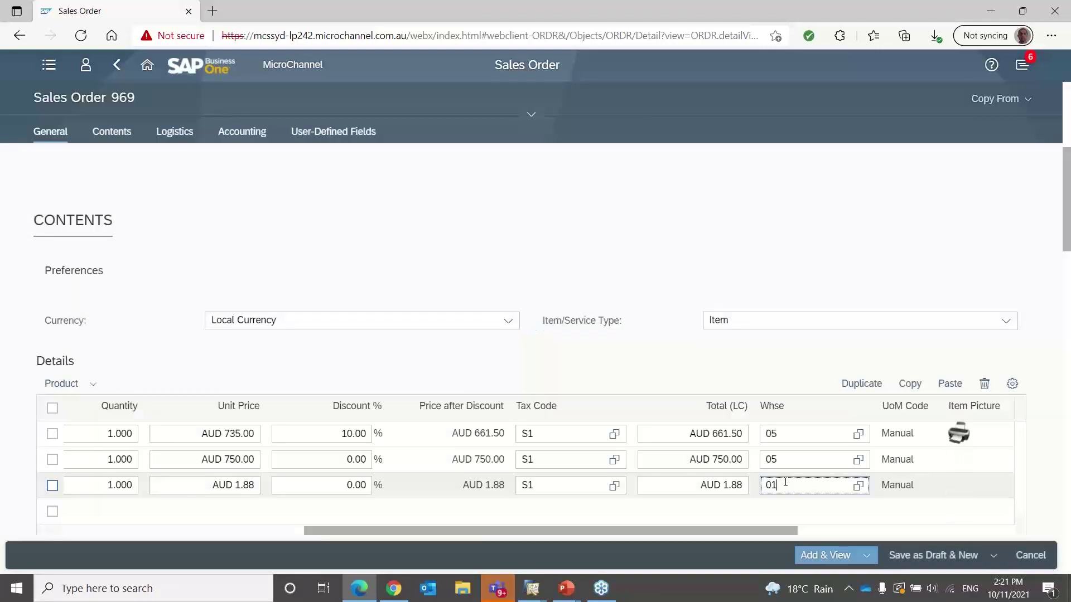
key("BackSpace")
type("5")
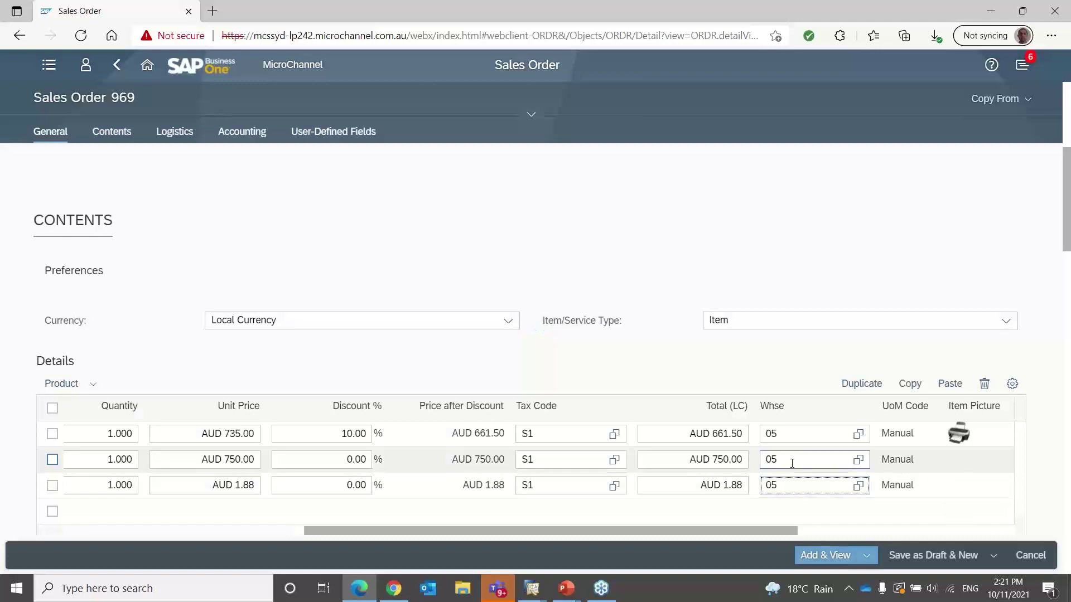
left_click(791, 463)
Step: Set the line quantities to 4 for A00001, 2 for A00006 and 5 for B10000
left_click_drag(701, 531, 457, 544)
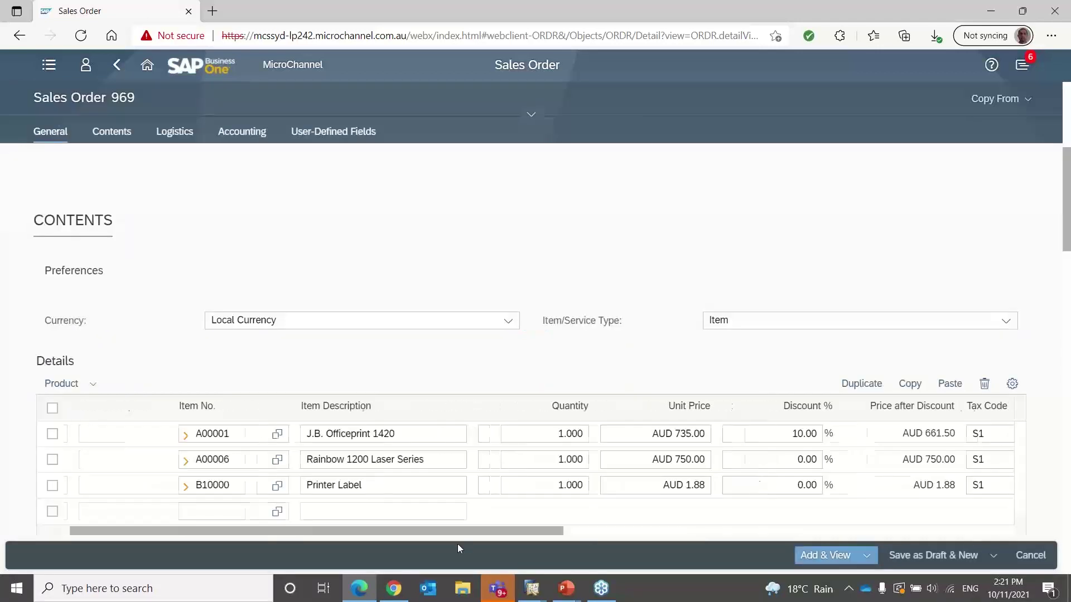
left_click(527, 463)
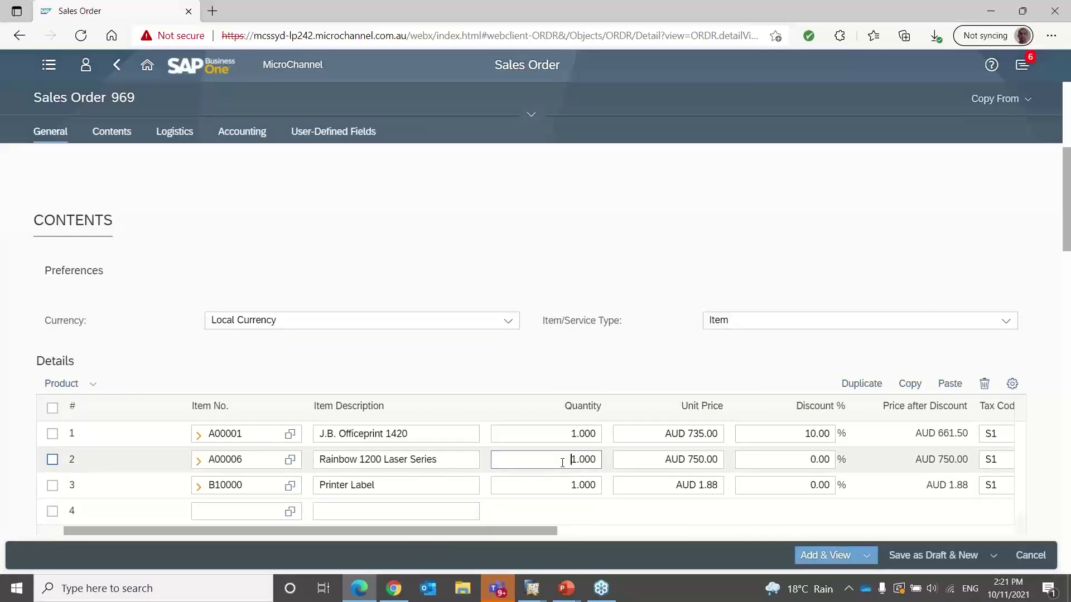
key("ctrl+a")
type("2")
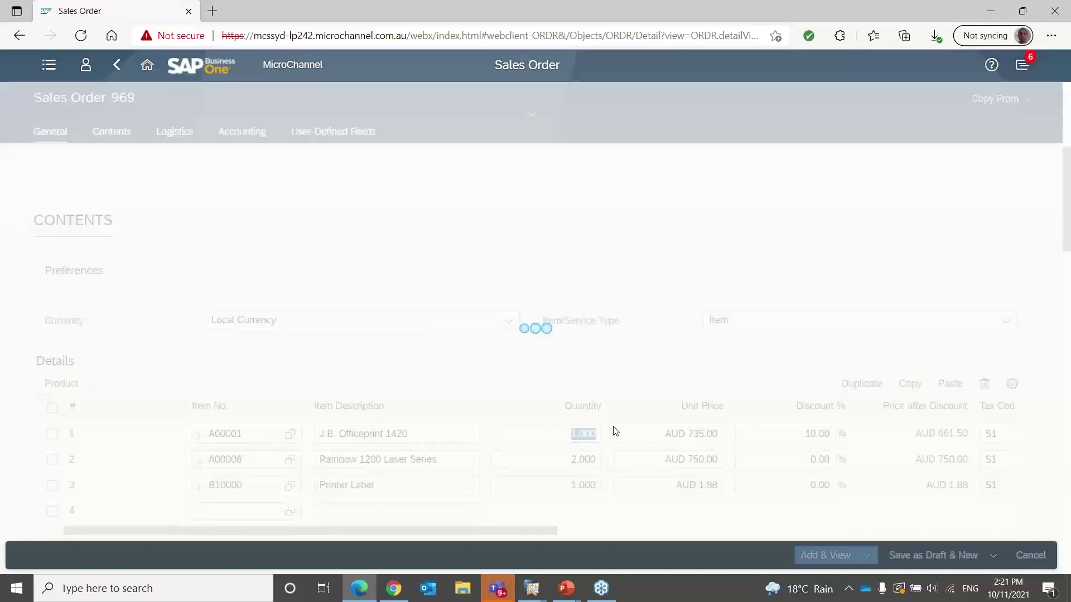
type("4")
left_click(566, 459)
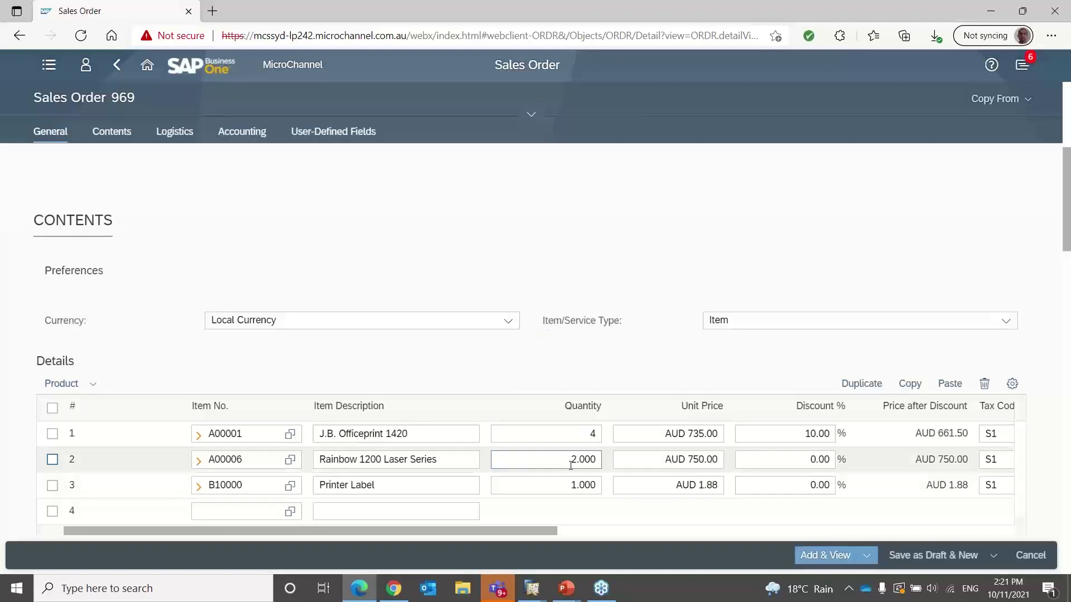
left_click(560, 485)
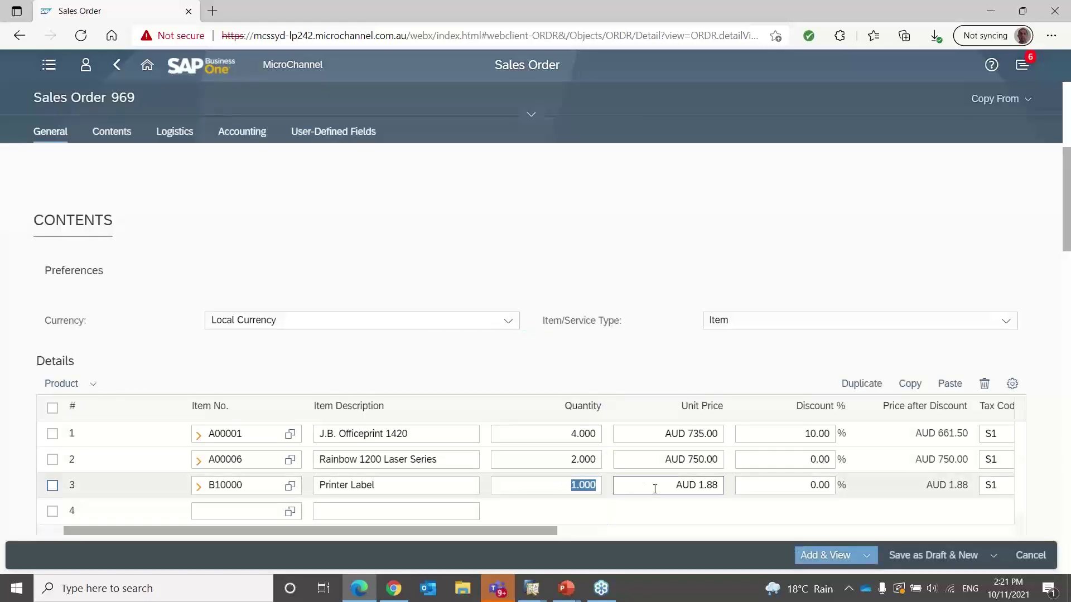
type("5")
left_click(655, 489)
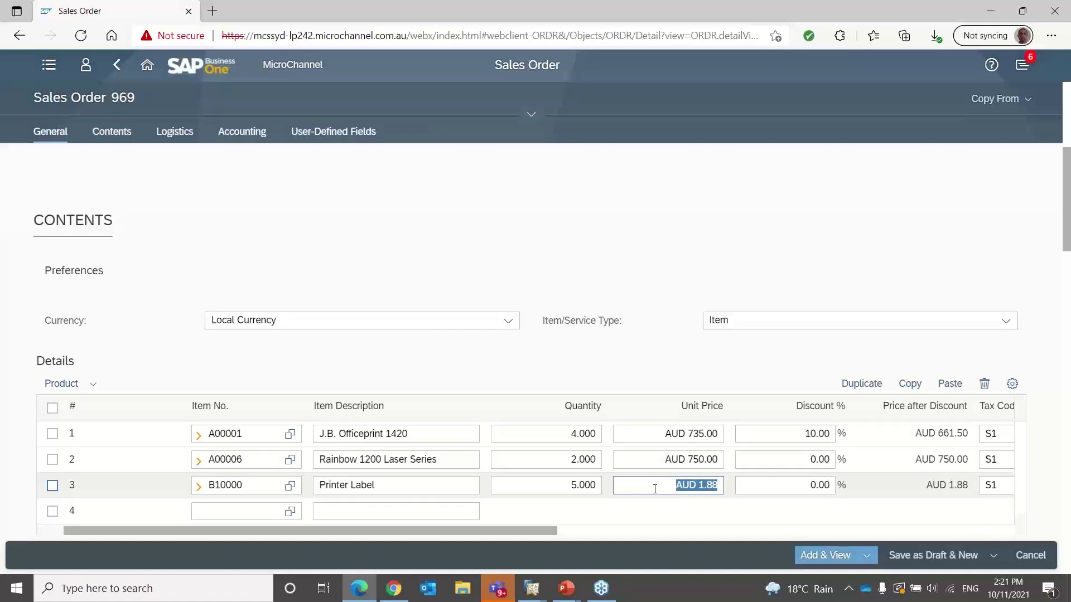
Step: Add the sales order and copy it to a delivery, accepting the exceeded credit limit both times
left_click(830, 554)
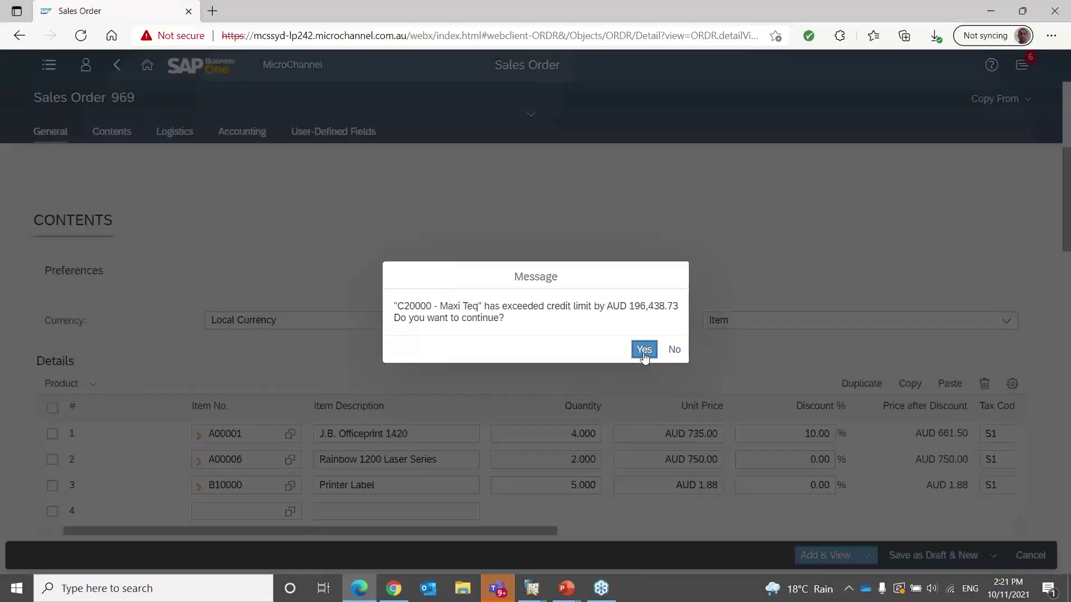
left_click(644, 350)
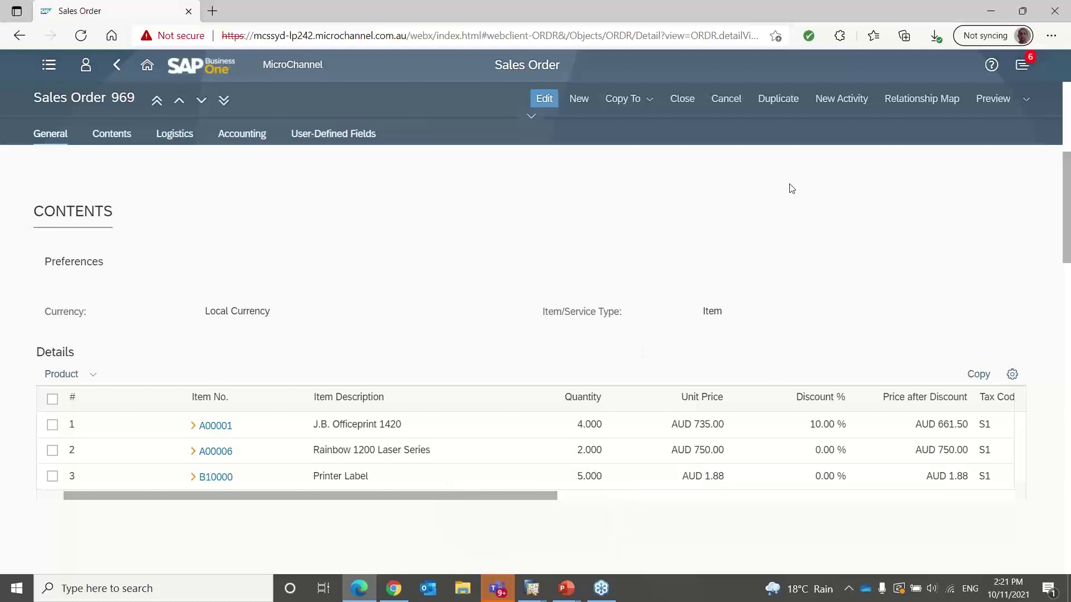
left_click(650, 103)
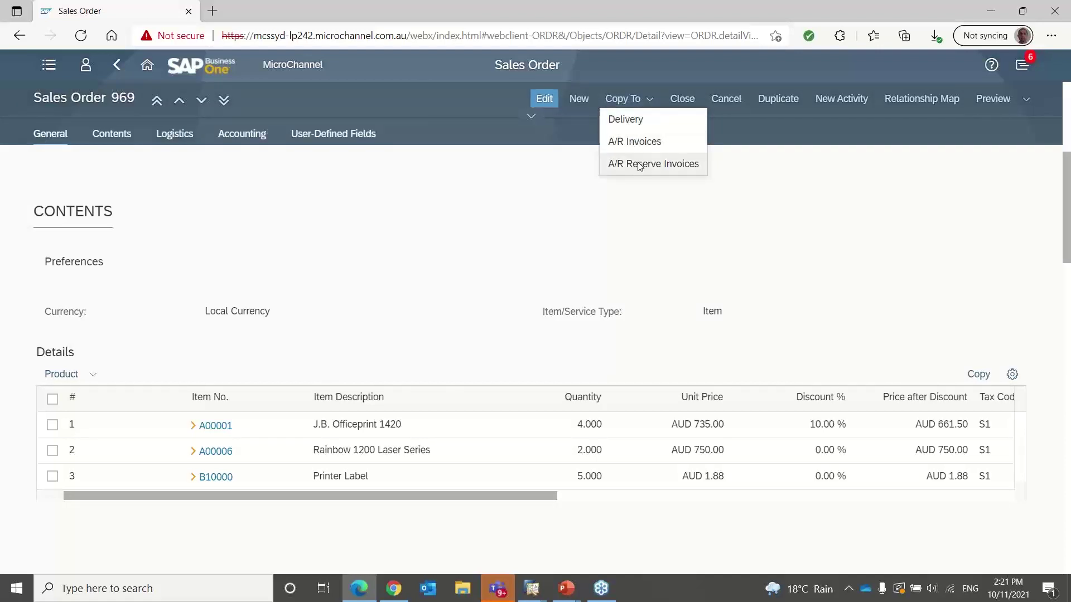
left_click(639, 124)
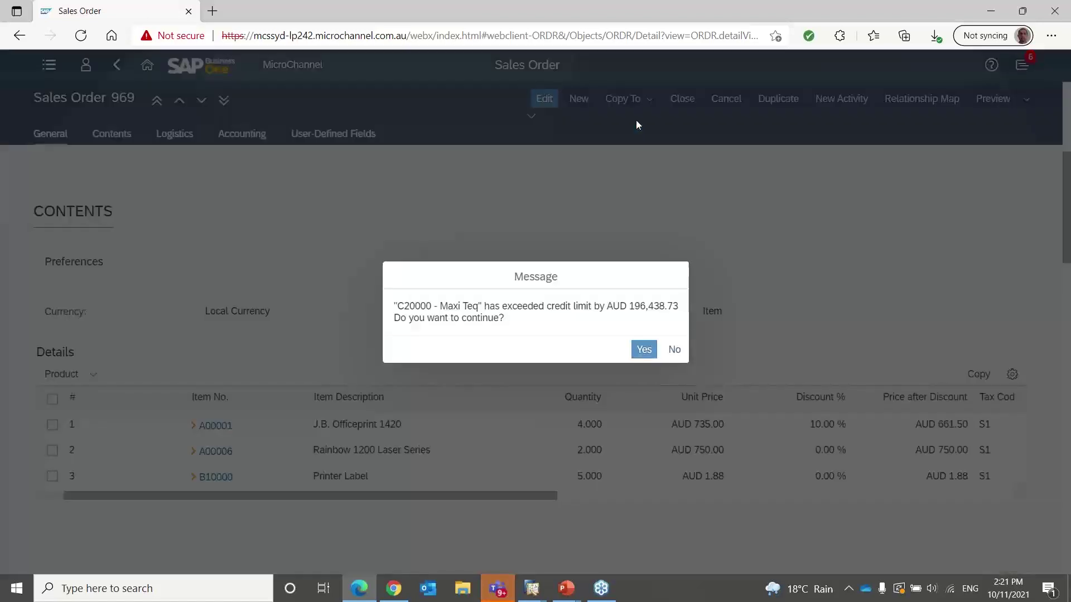
left_click(643, 350)
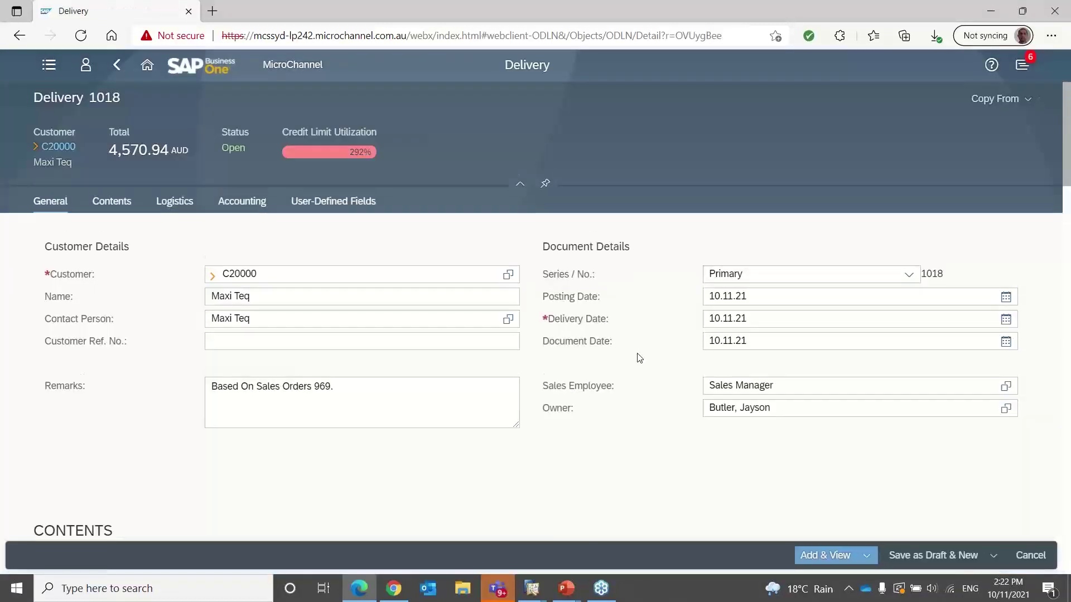
Step: In the delivery's contents, assign bin location 05-REC to the A00001 line and remove it again
left_click(130, 203)
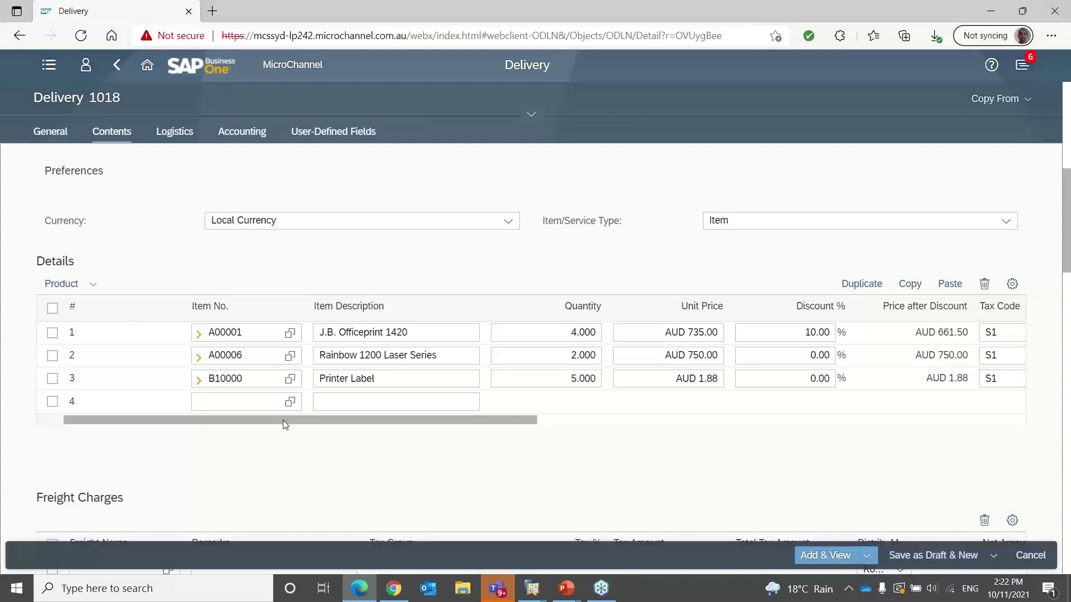
left_click_drag(283, 420, 824, 435)
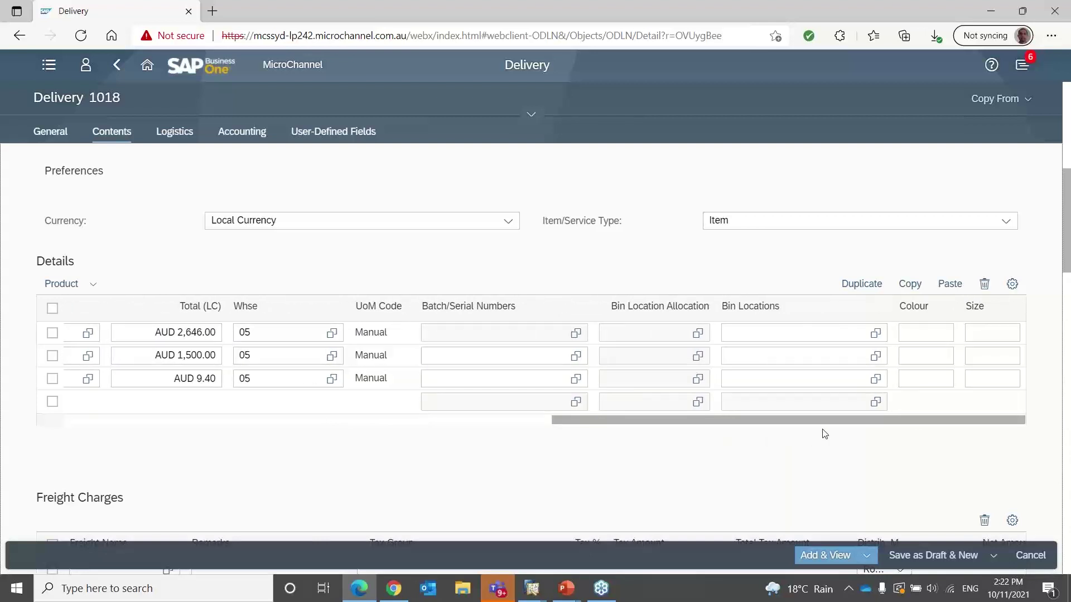
left_click(784, 333)
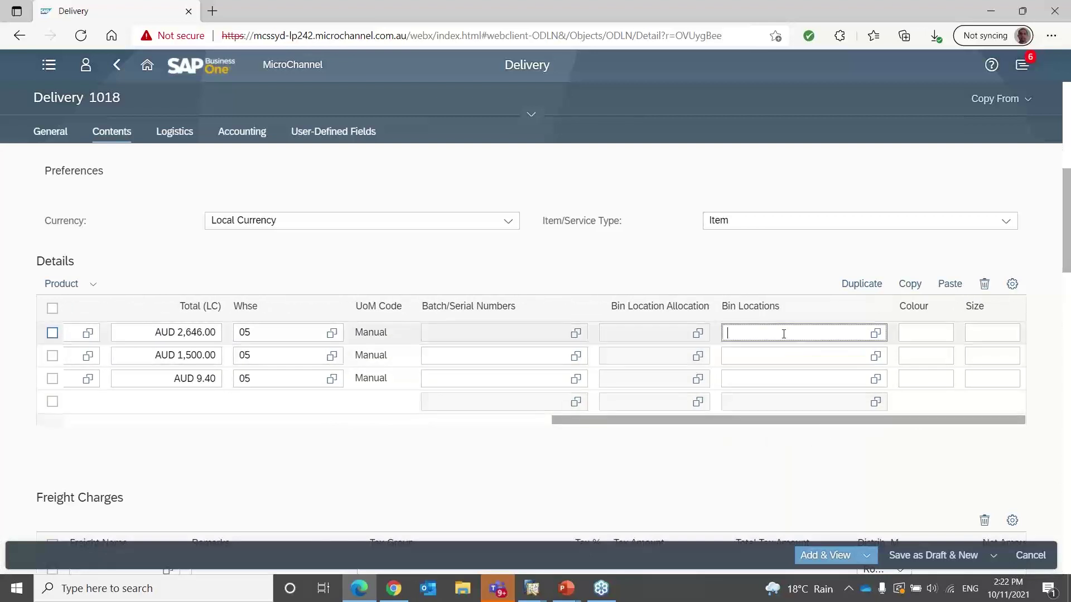
type("05")
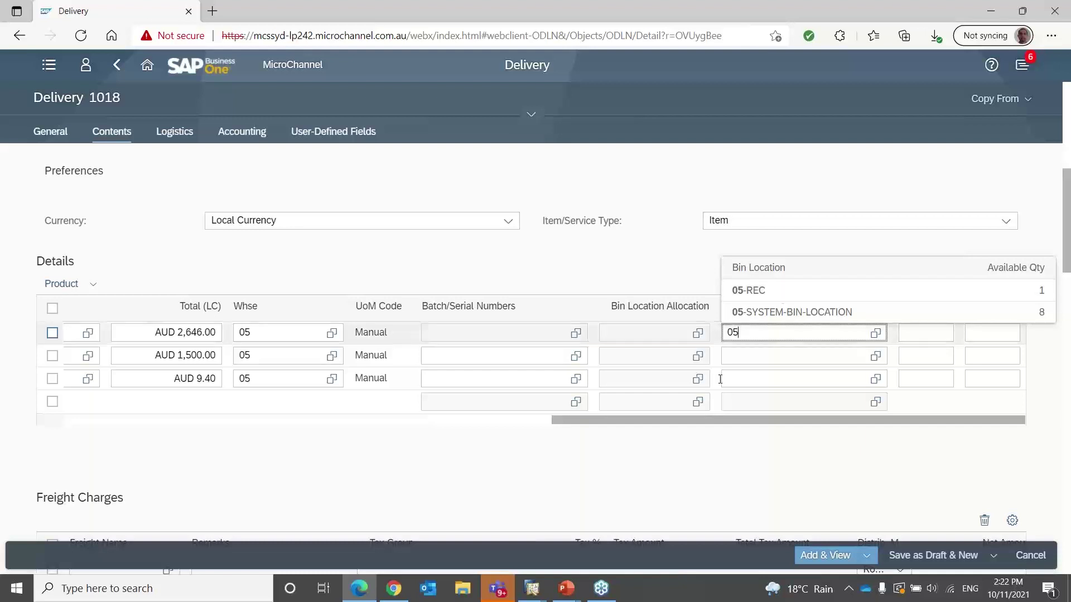
left_click_drag(630, 420, 755, 410)
left_click(783, 353)
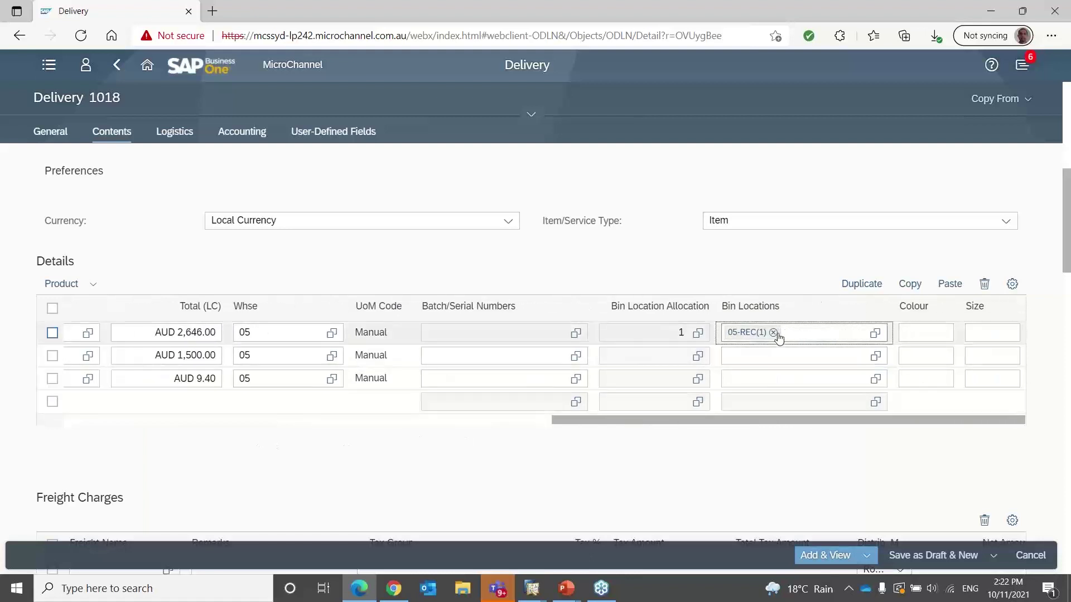
left_click(773, 332)
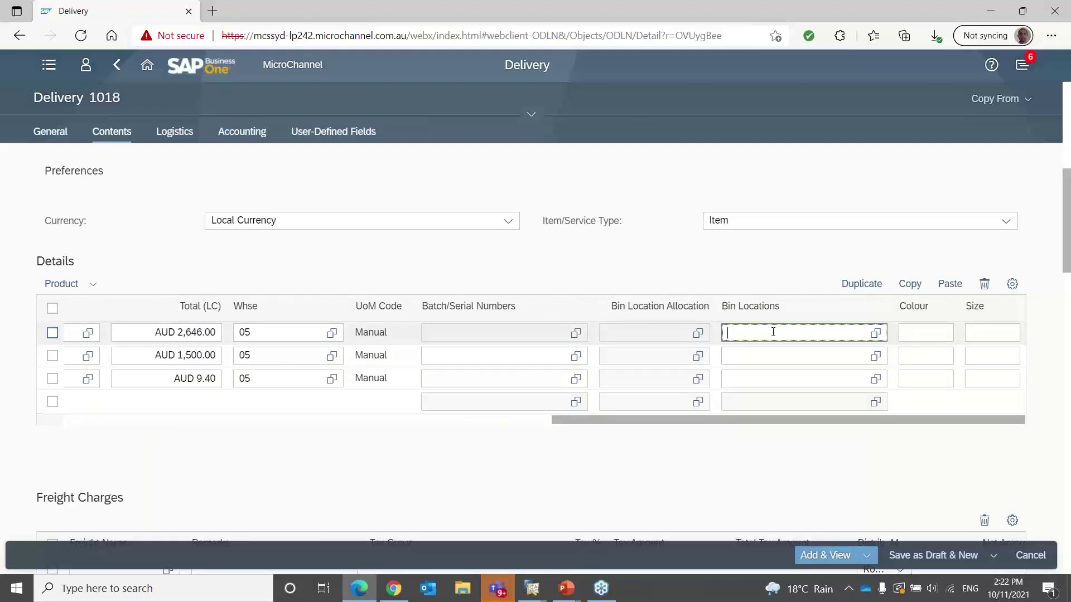
Step: Assign bin locations 05-REC and 05-SYSTEM-BIN-LOCATION directly in the A00001 line, then clear both
type("05")
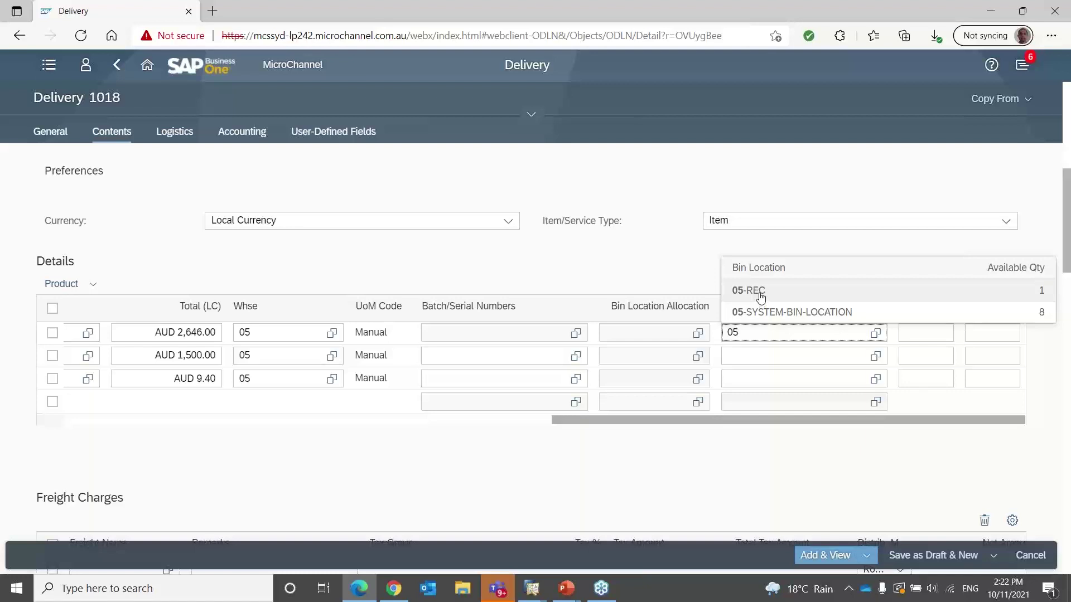
left_click(759, 296)
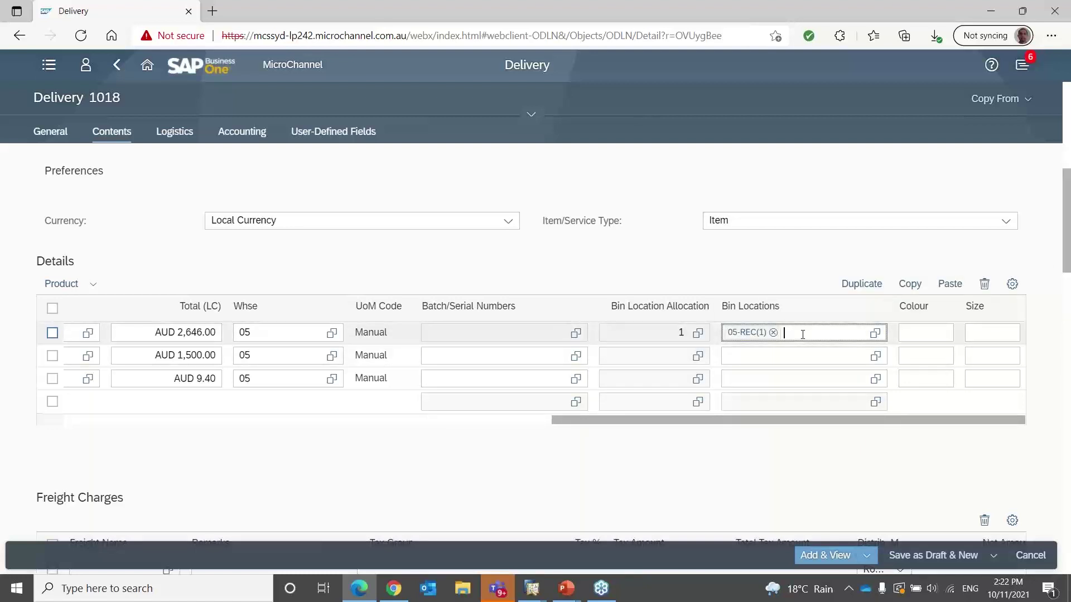
type("05")
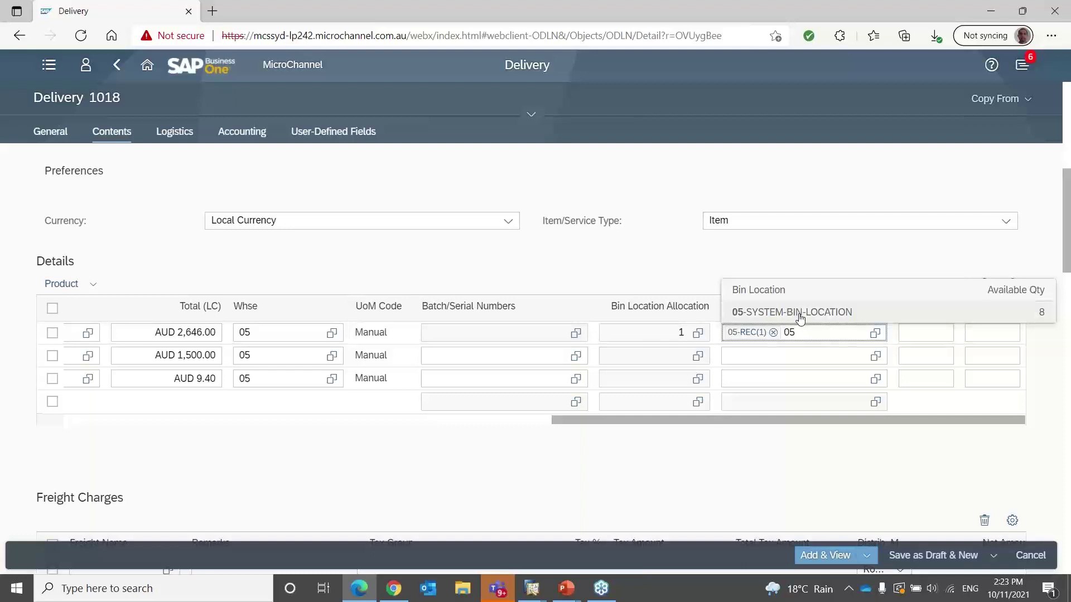
left_click(800, 316)
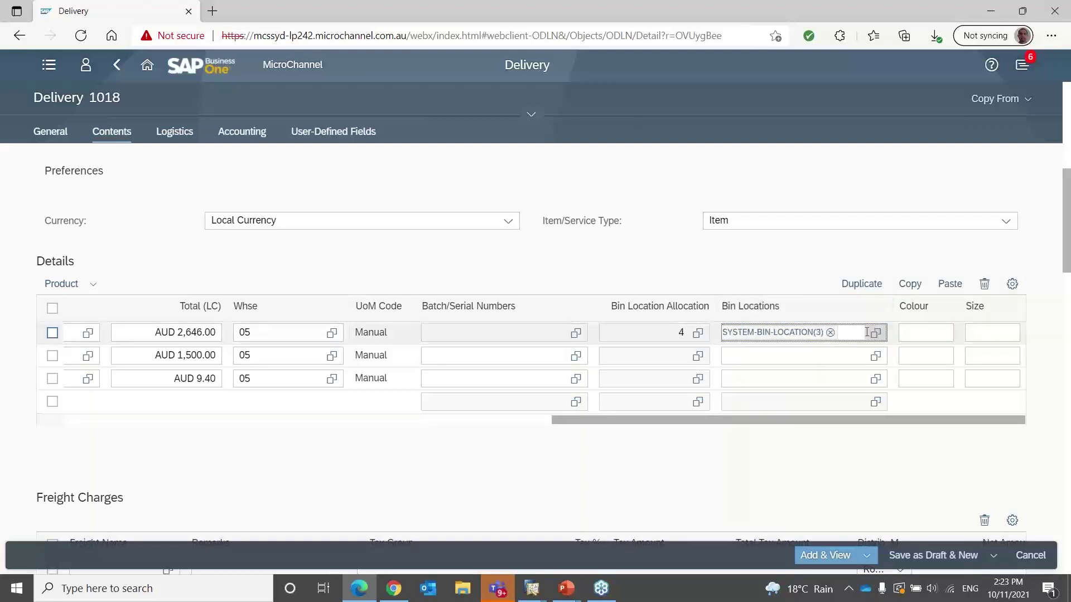
left_click(830, 332)
left_click(769, 333)
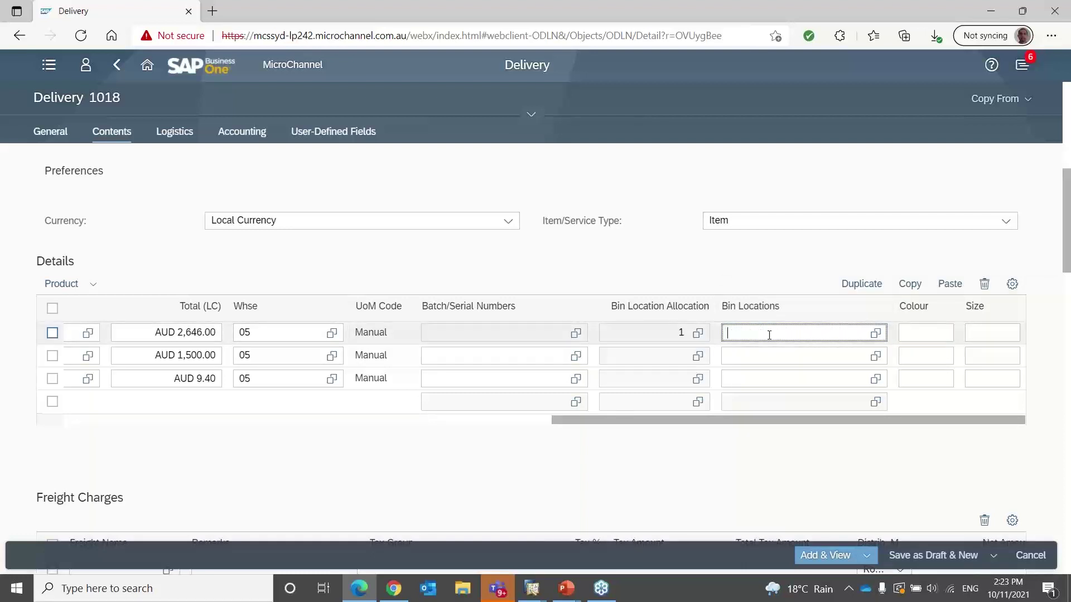
Step: Allocate the A00001 line's quantity as 1 from bin location 05-REC and 3 from 05-SYSTEM-BIN-LOCATION
left_click(875, 333)
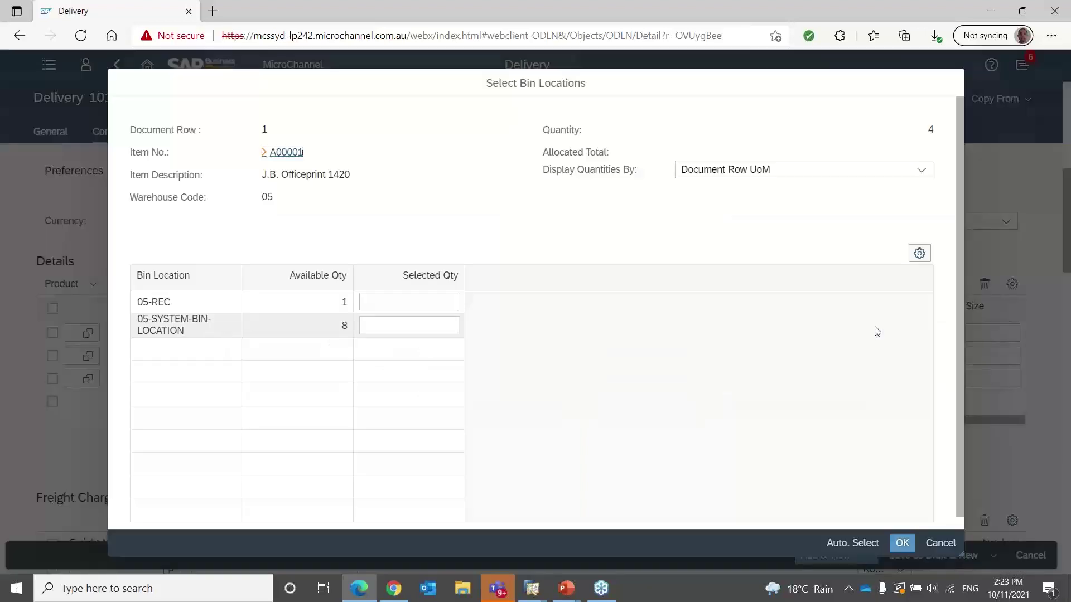
left_click(407, 302)
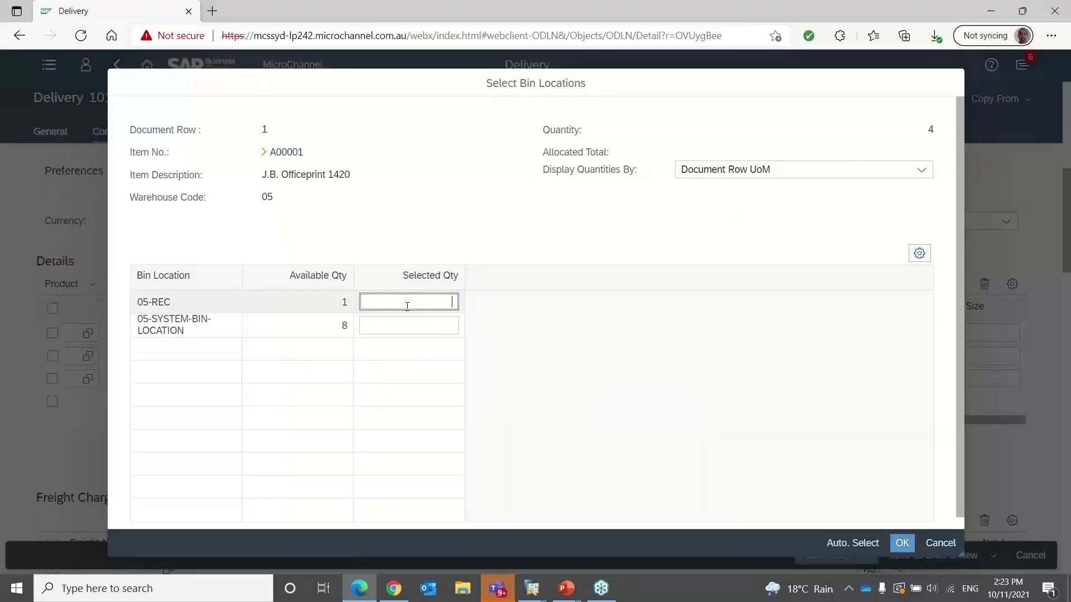
type("1")
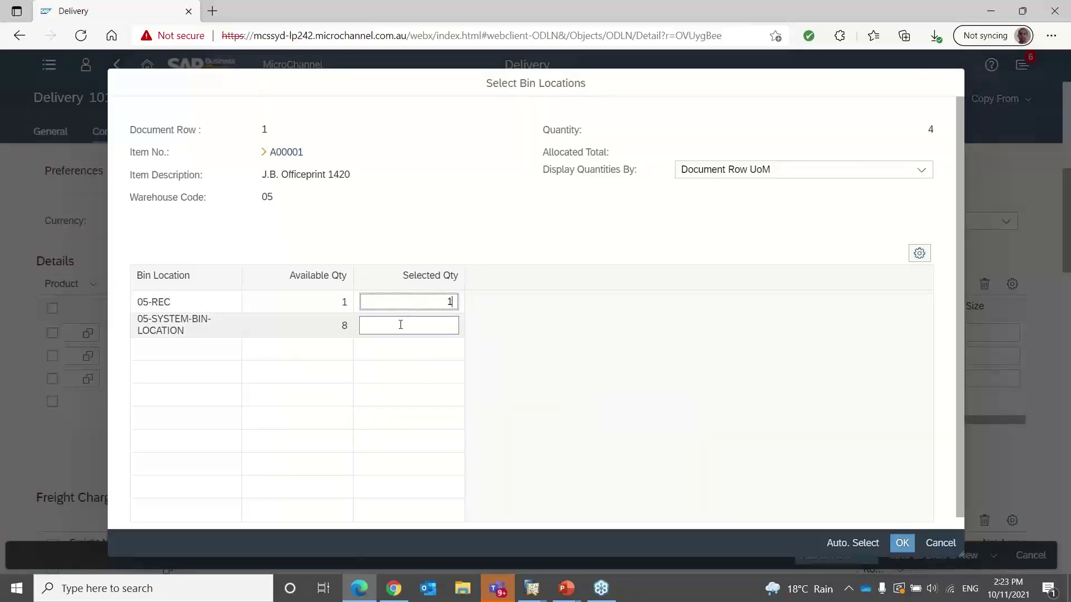
left_click(400, 325)
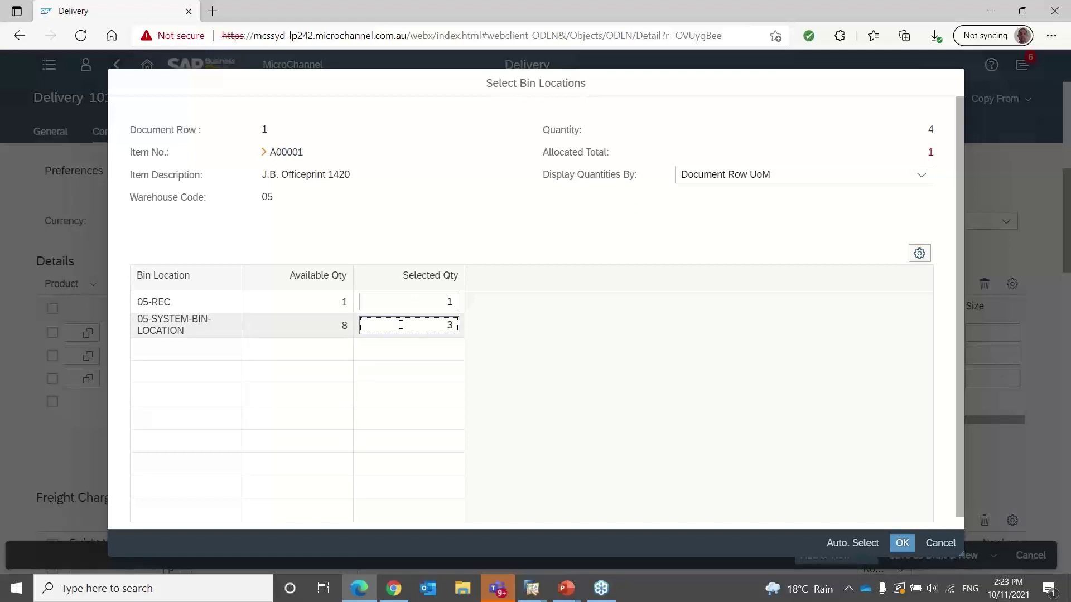
key("Tab")
left_click(863, 546)
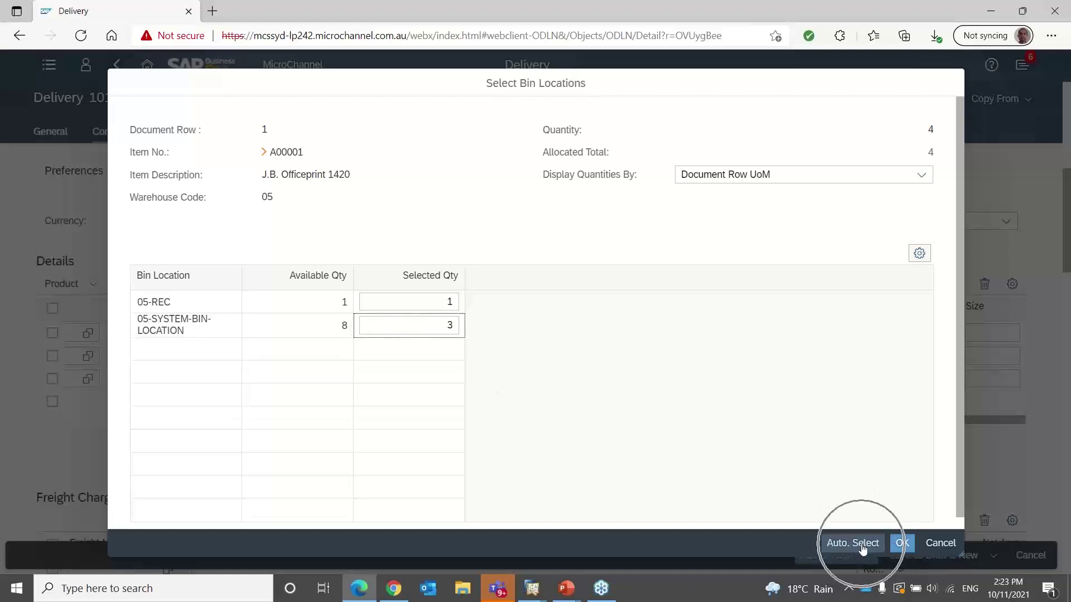
left_click(904, 544)
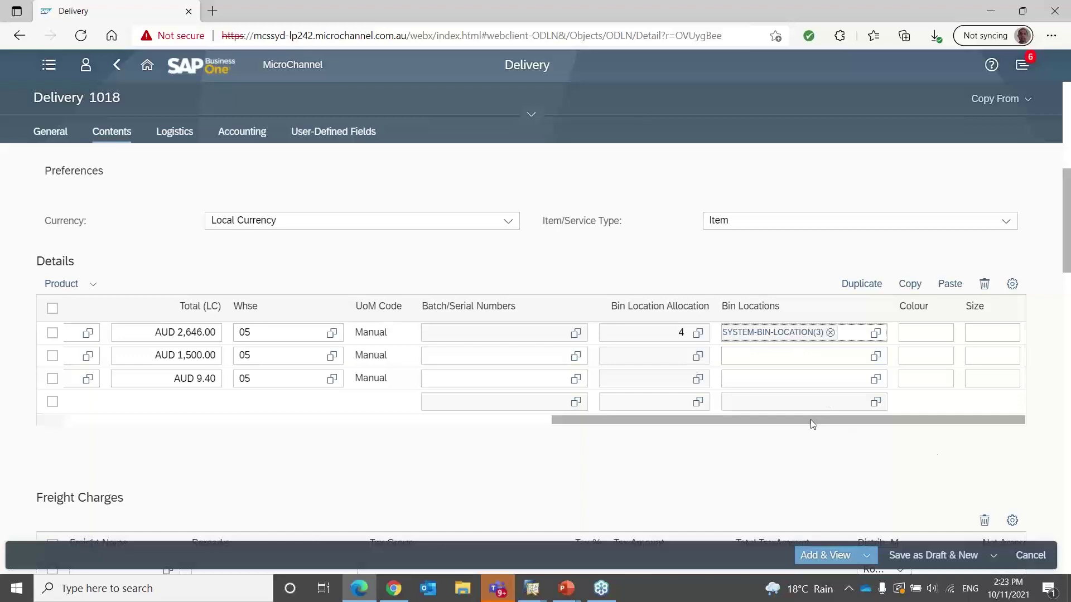
Step: Look up the bin locations starting with 05 for the A00006 line, then clear the entry
left_click_drag(811, 419, 219, 426)
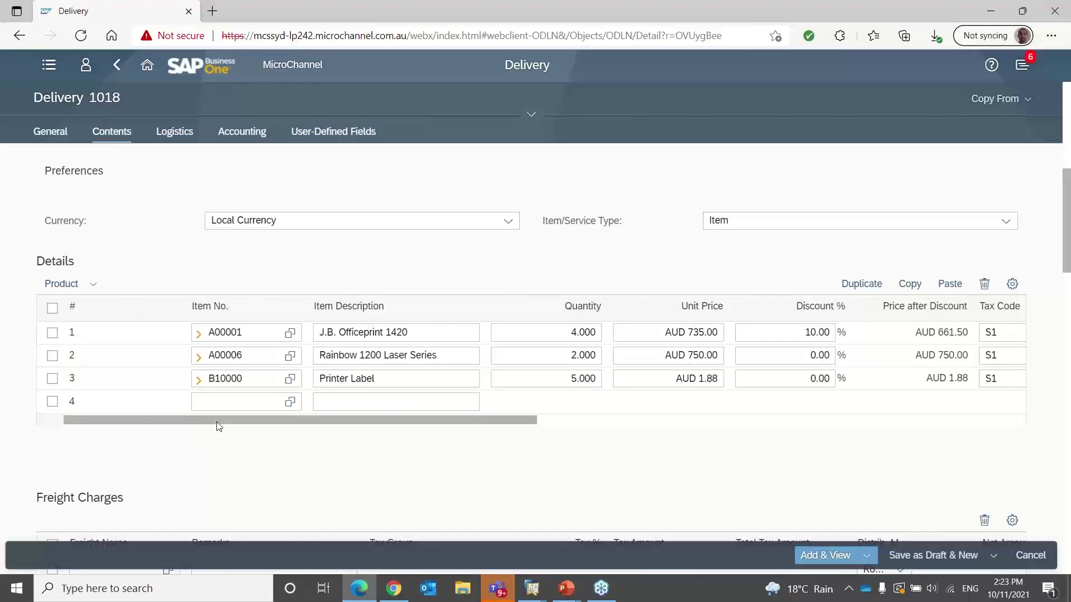
left_click_drag(216, 422, 830, 419)
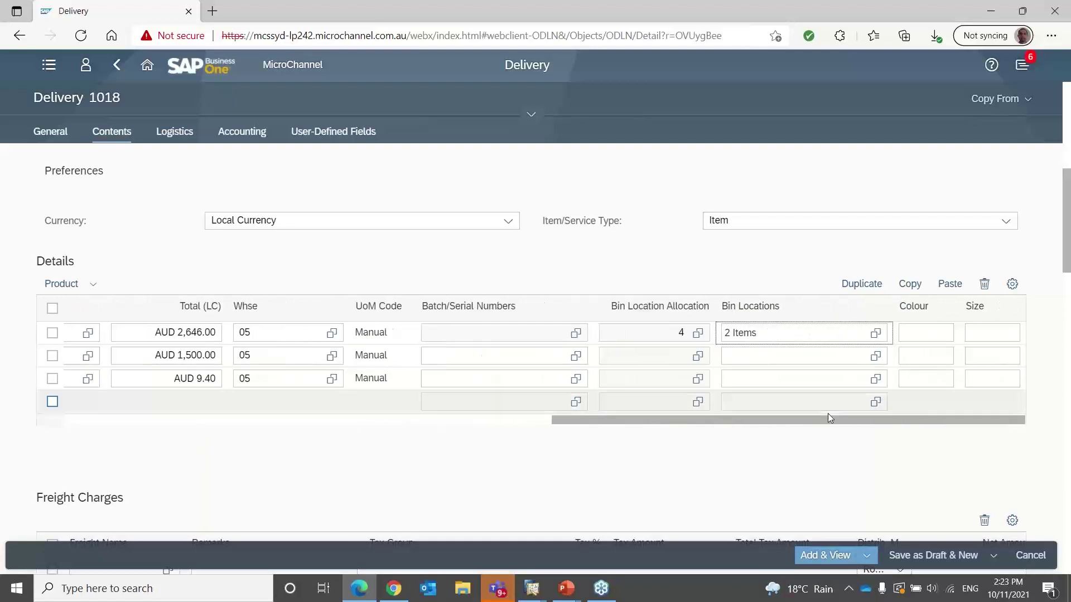
left_click(775, 355)
type("05")
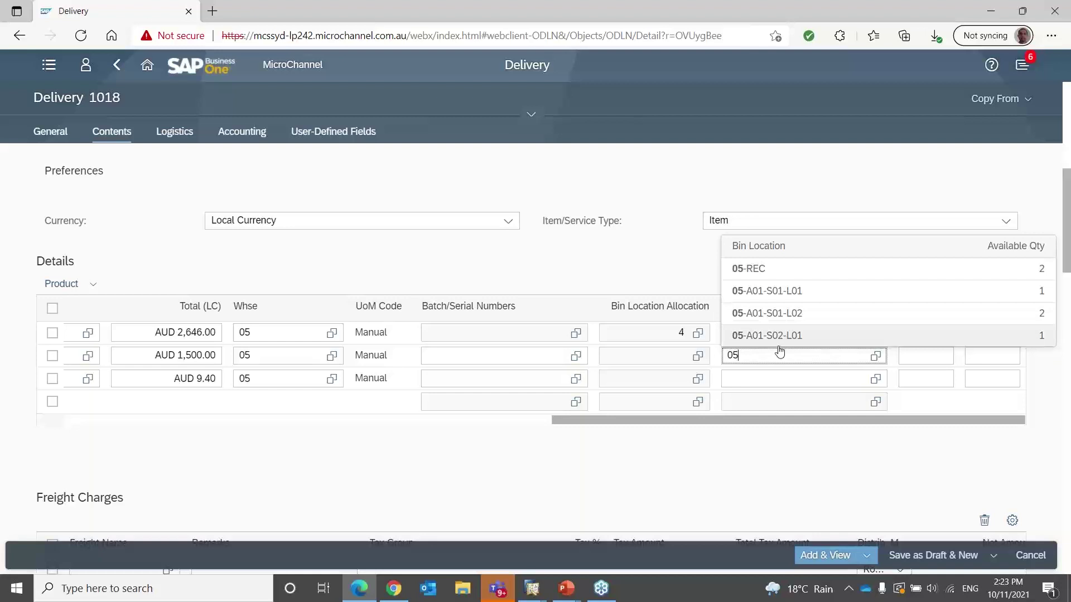
key("BackSpace")
key("BackSpace")
Step: Assign serial numbers A0-435435 and A0-435445 directly in the A00006 line, then remove both
left_click(529, 355)
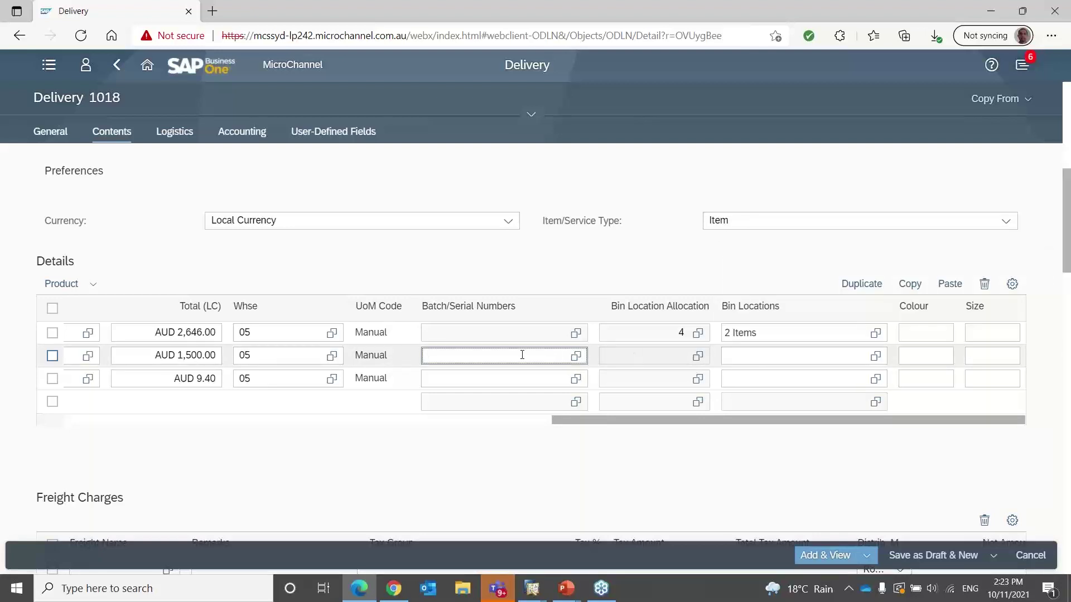
type("a")
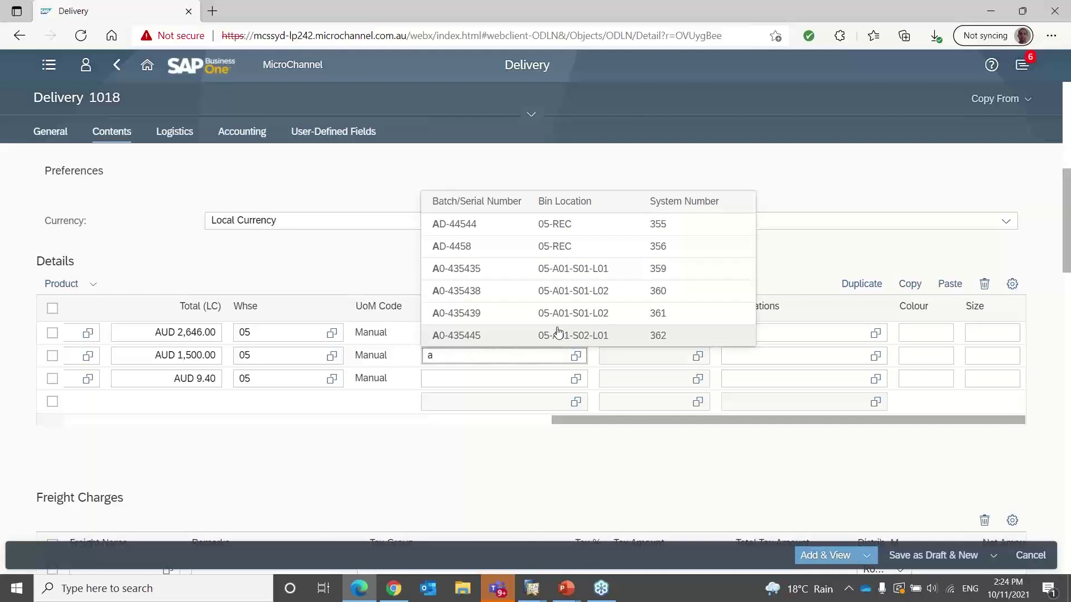
left_click(468, 272)
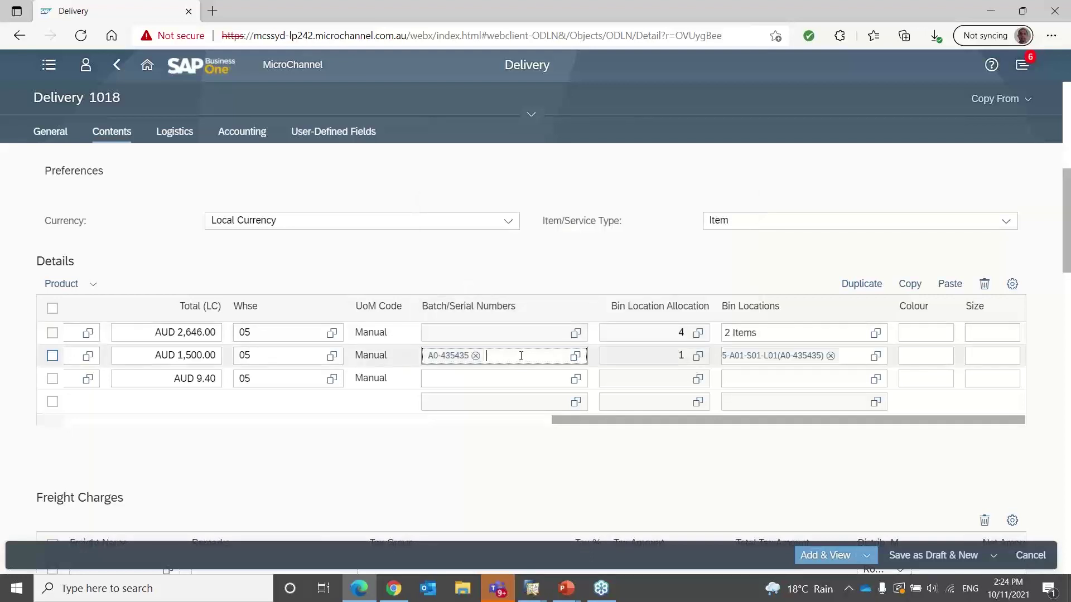
type("a")
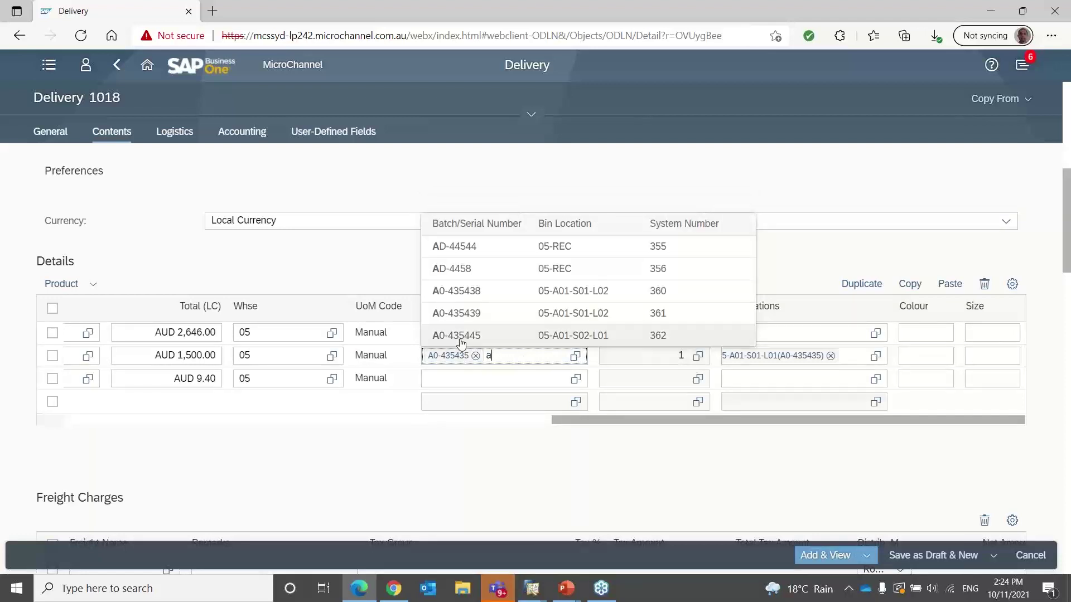
left_click(461, 337)
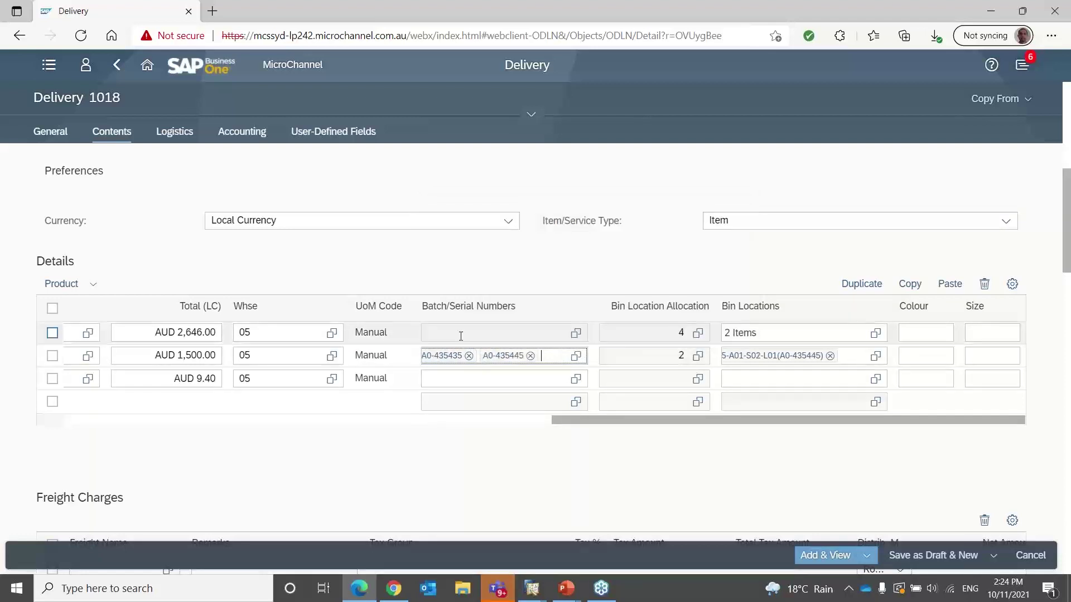
left_click(530, 356)
left_click(476, 355)
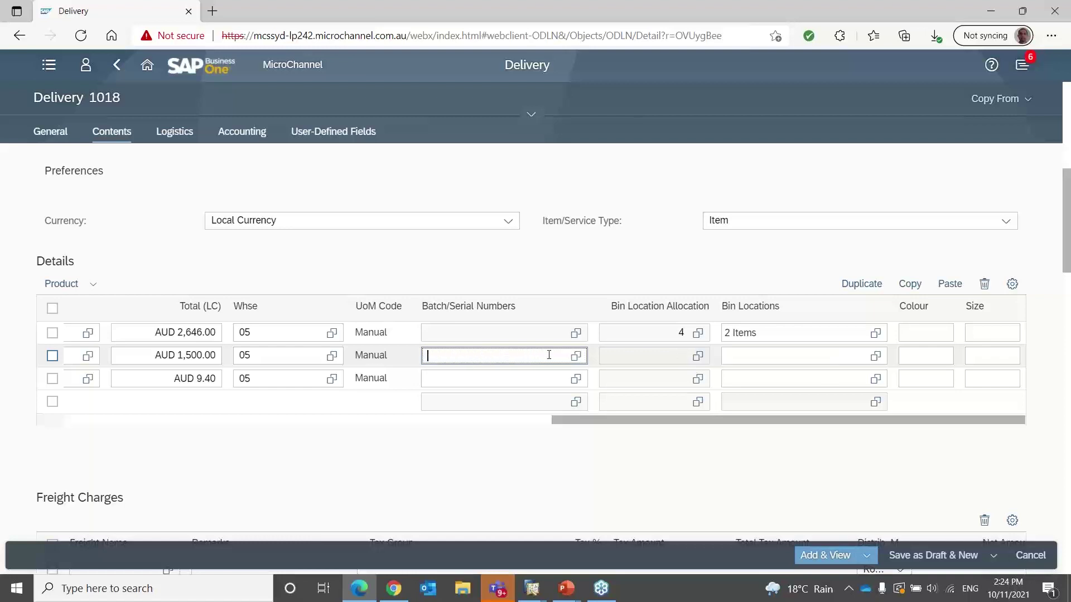
Step: Allocate serial numbers A0-435439 and A0-435435 to the A00006 line from the full serial number selection list
left_click(575, 357)
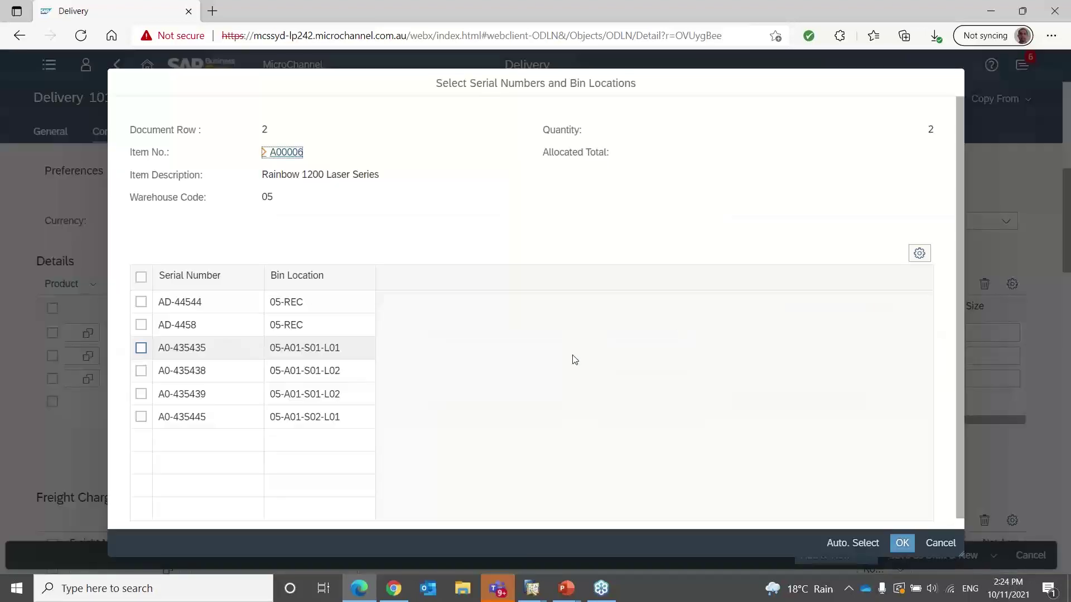
left_click(142, 394)
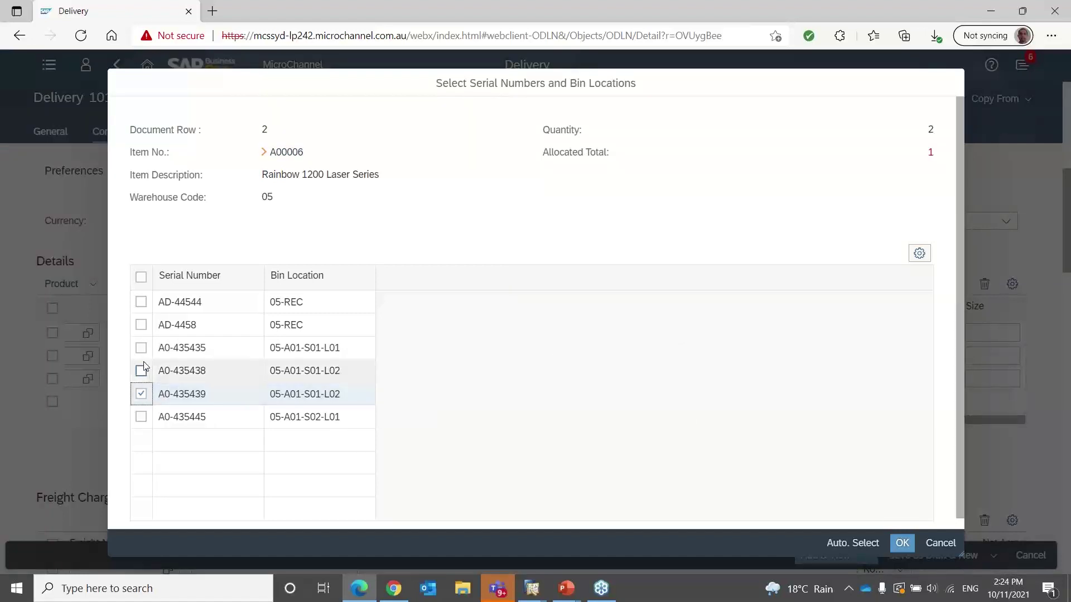
left_click(141, 347)
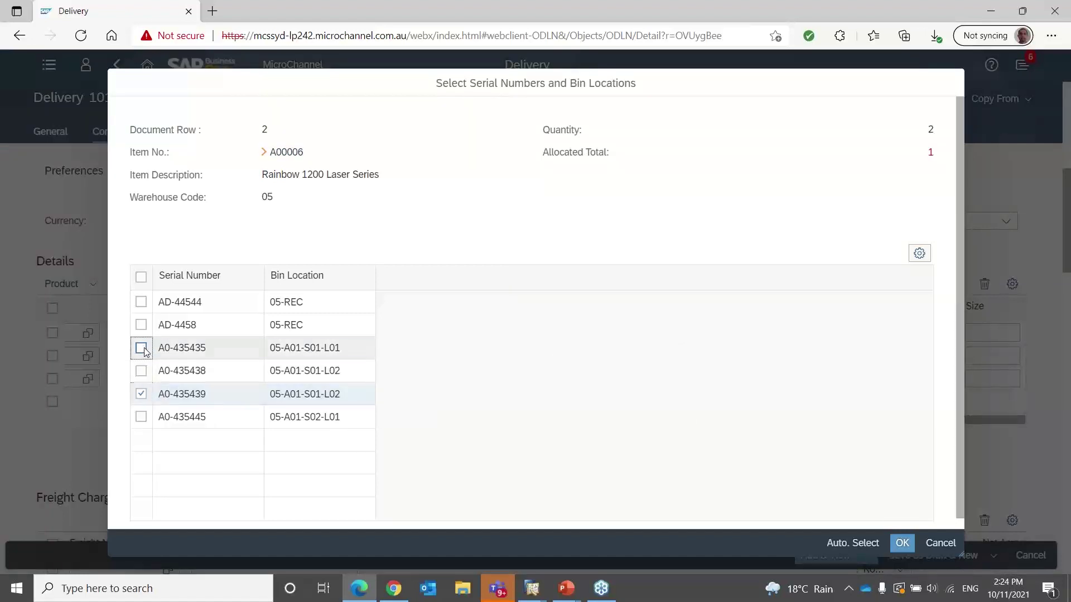
left_click(902, 544)
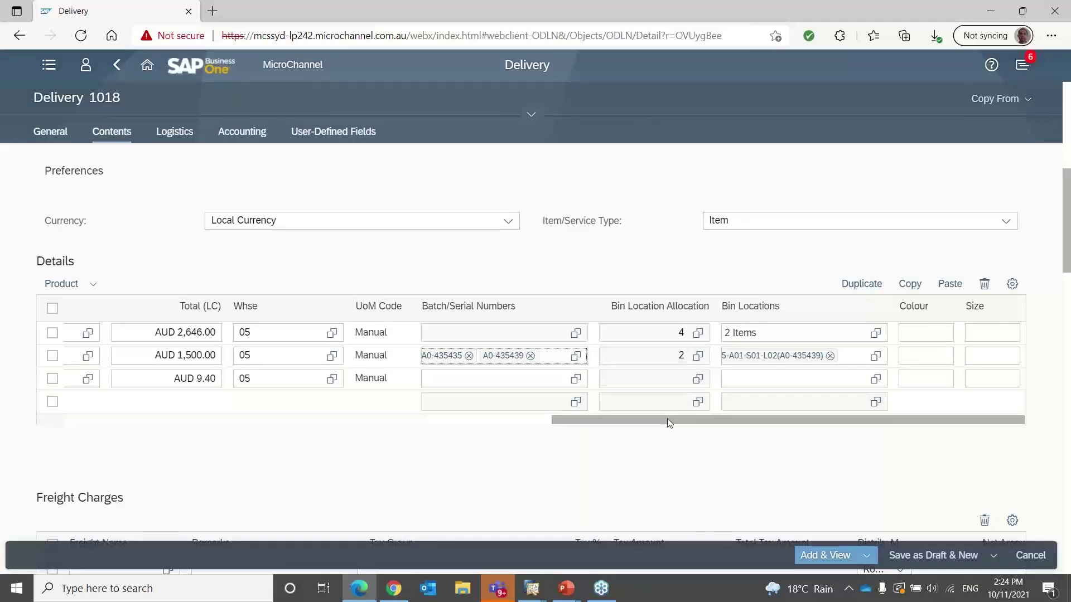
Step: Assign batch B0-34327 directly in the B10000 line and remove it again
left_click_drag(667, 419, 102, 444)
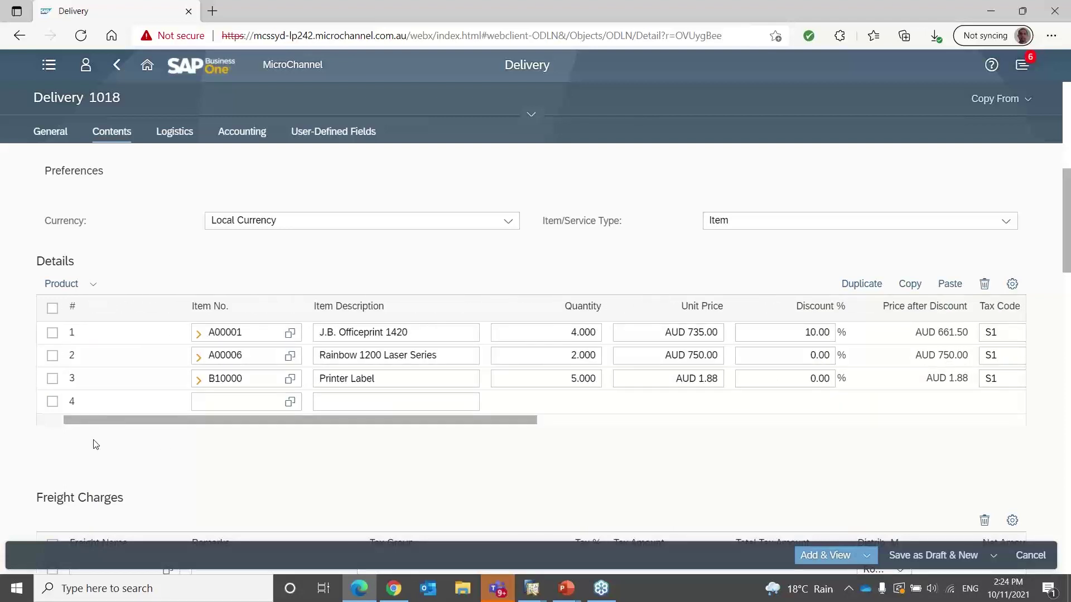
left_click_drag(209, 422, 619, 407)
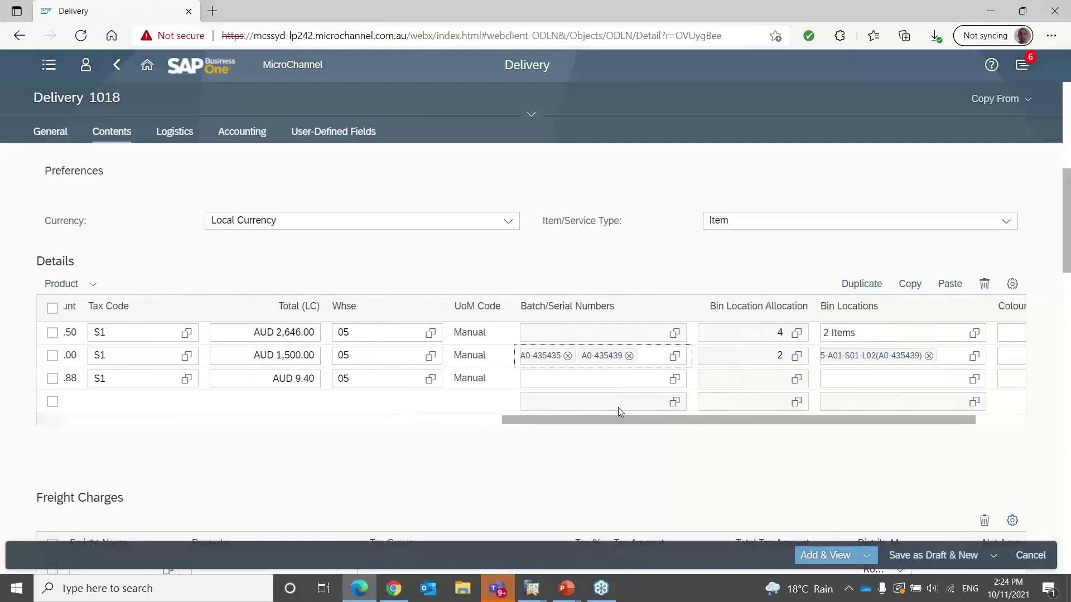
left_click(640, 380)
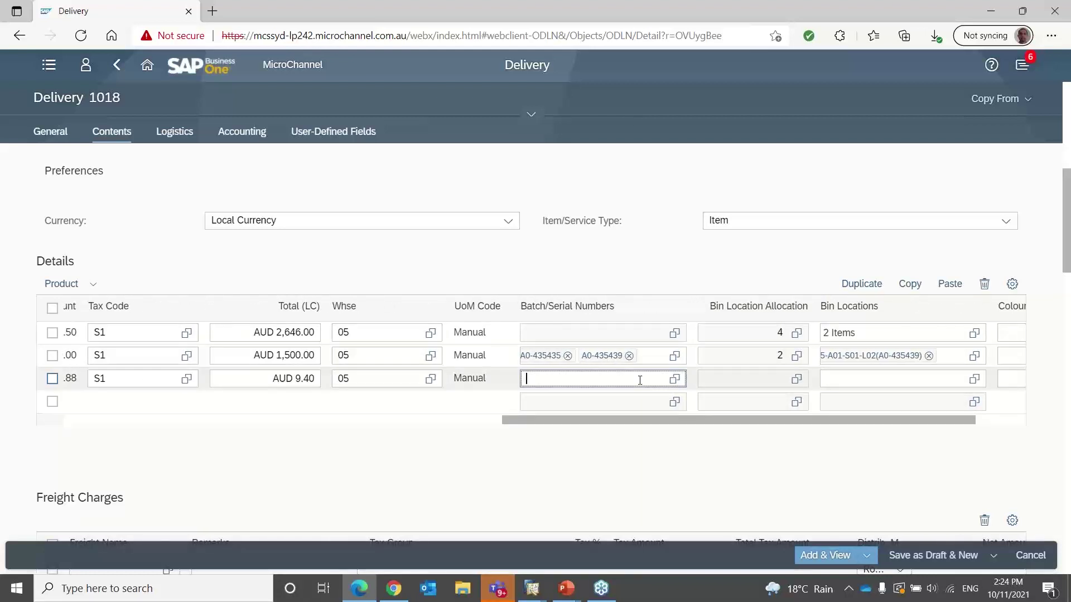
type("b")
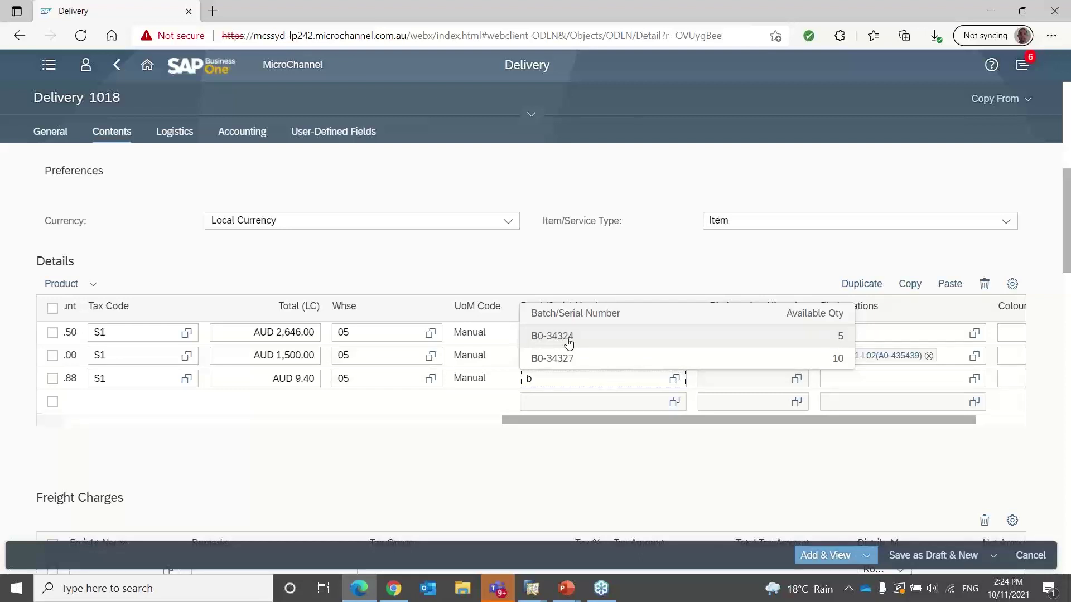
left_click(561, 362)
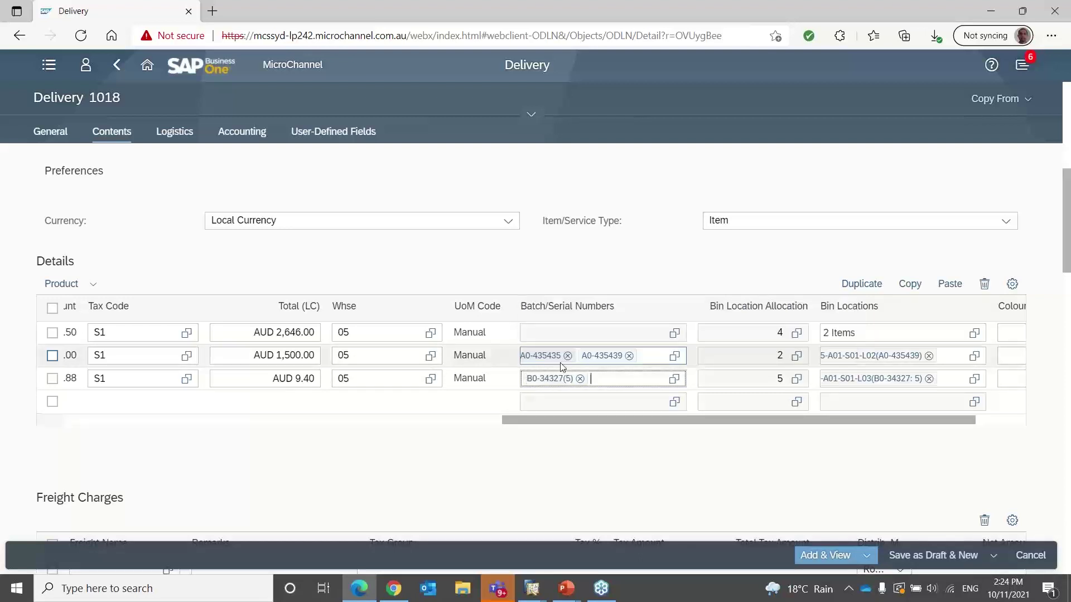
left_click(603, 375)
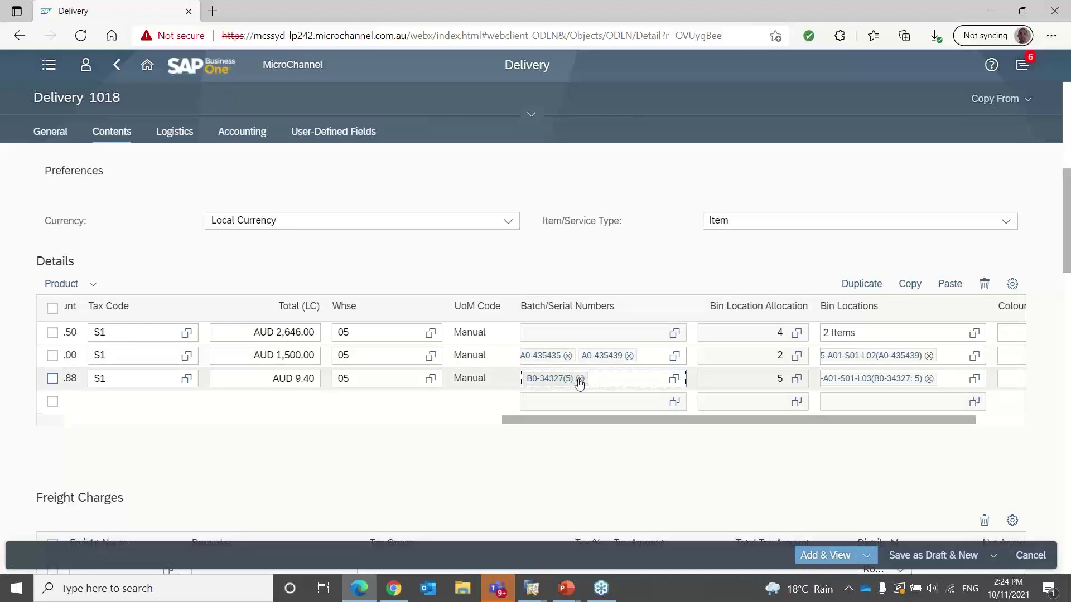
left_click(580, 379)
Step: Allocate the B10000 line's quantity as 2 from batch B0-34324 and 3 from batch B0-34327
left_click(675, 379)
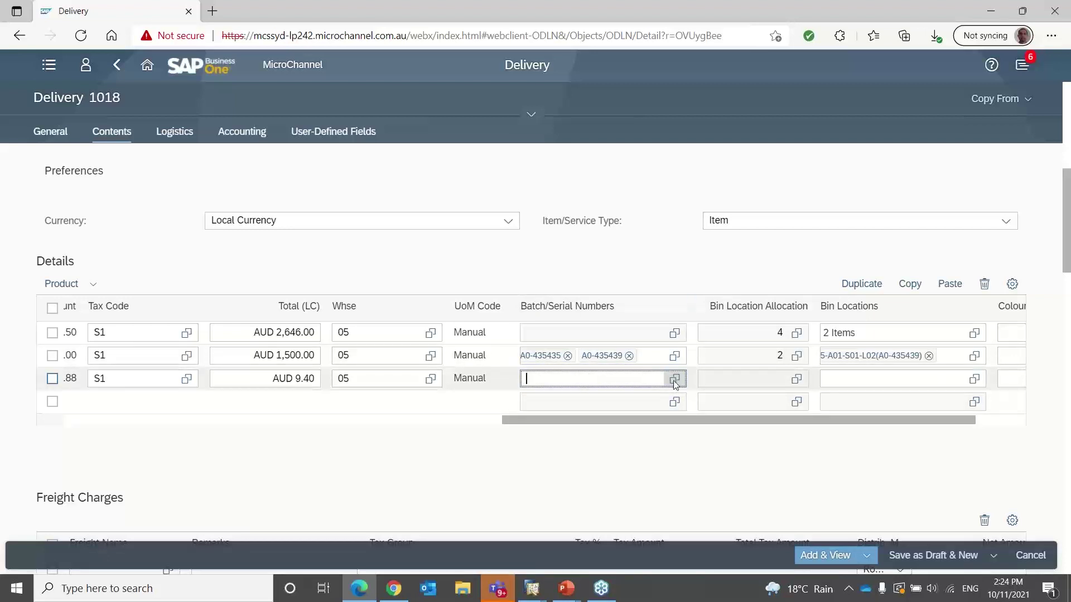
left_click(741, 303)
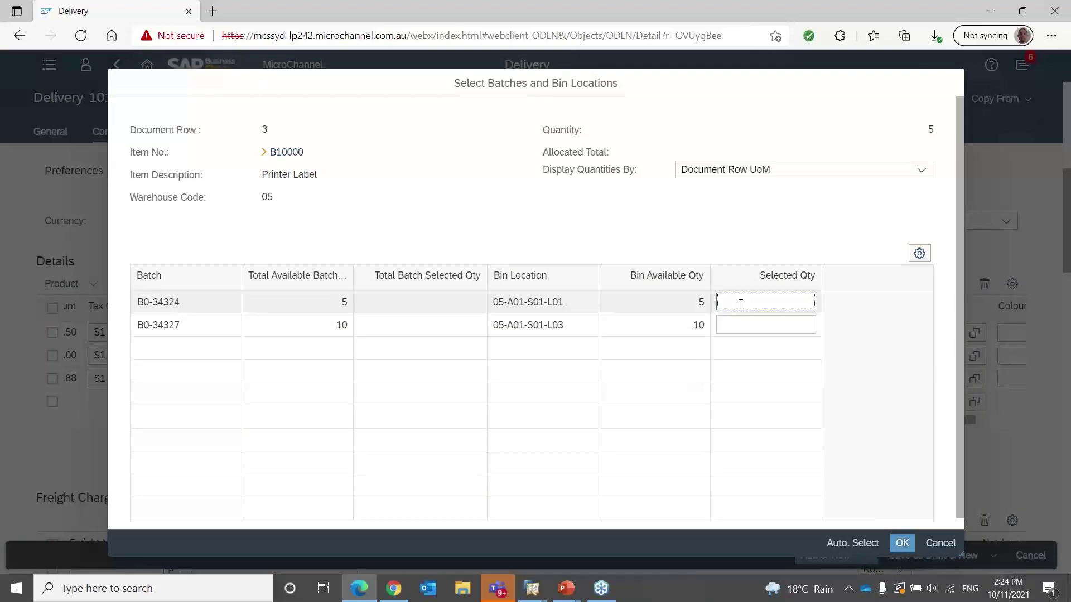
type("2")
left_click(743, 322)
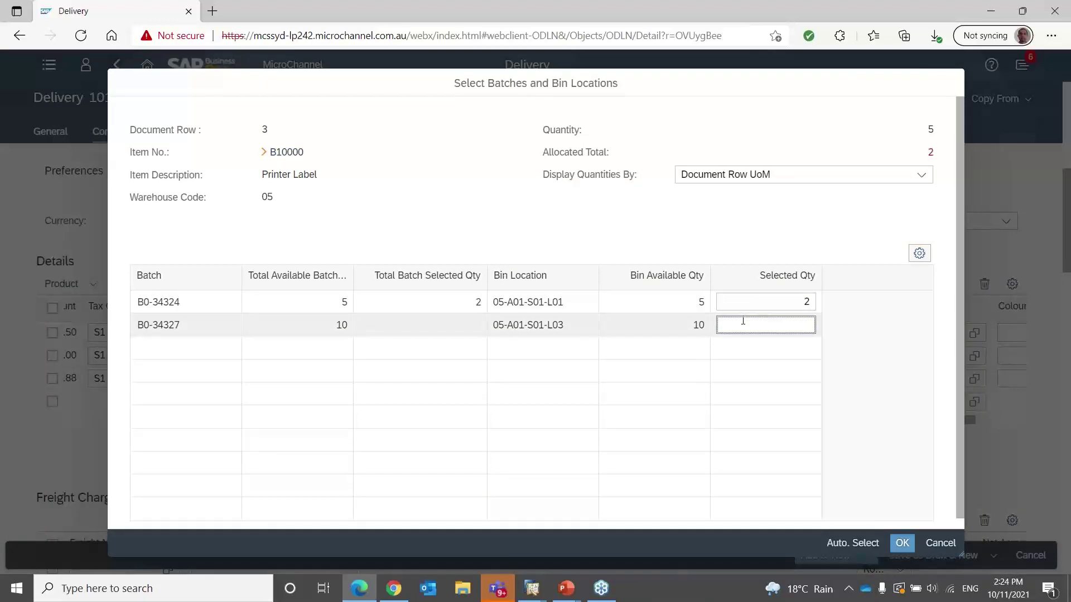
key("Return")
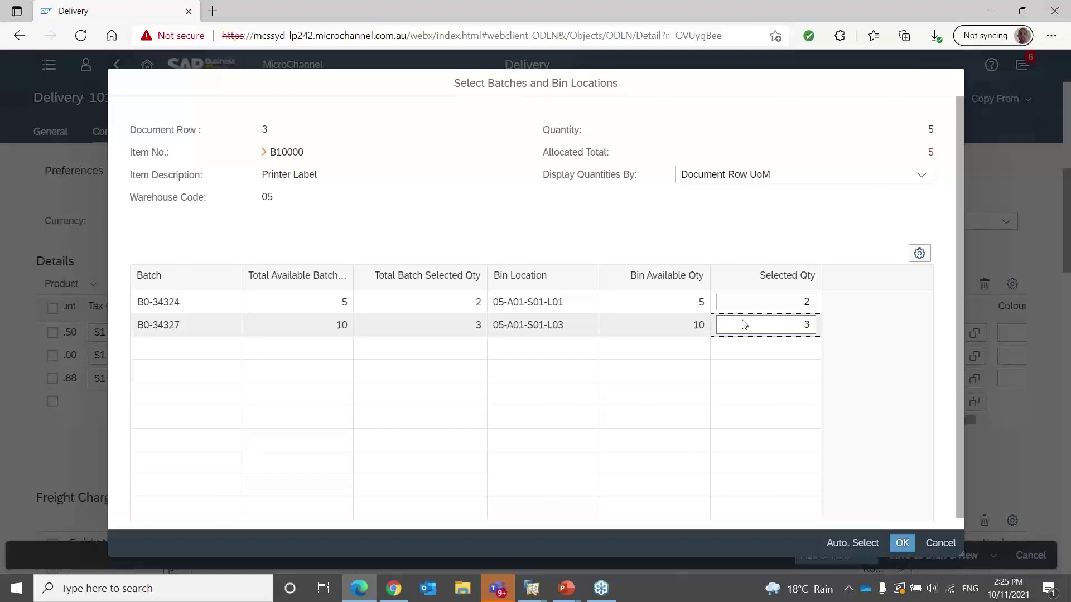
left_click(902, 543)
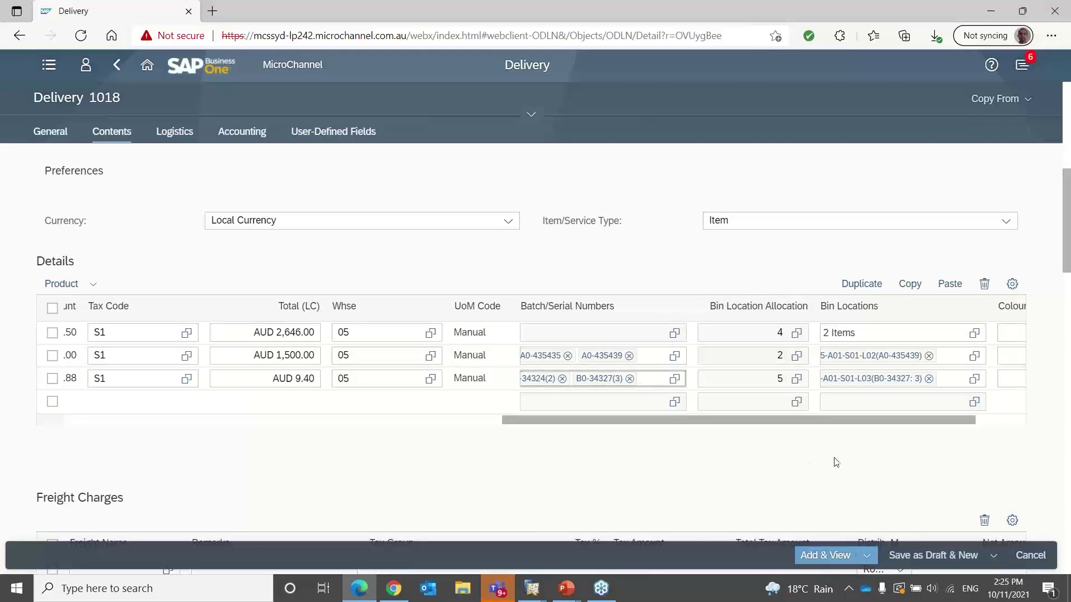
Step: Add the delivery, accepting the exceeded credit limit and the warning that it cannot be changed
left_click(834, 558)
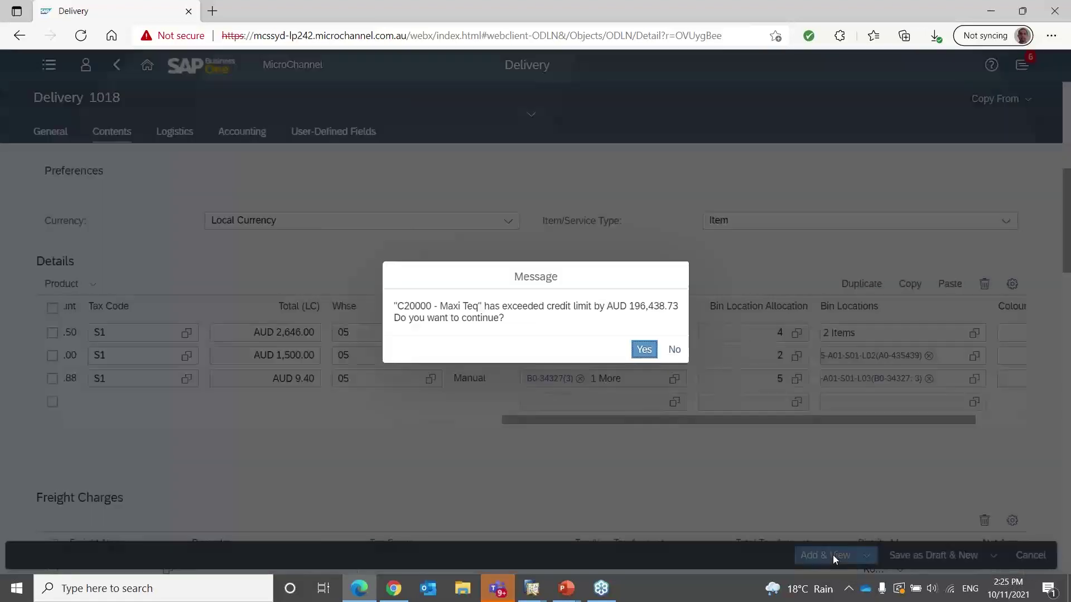
left_click(643, 349)
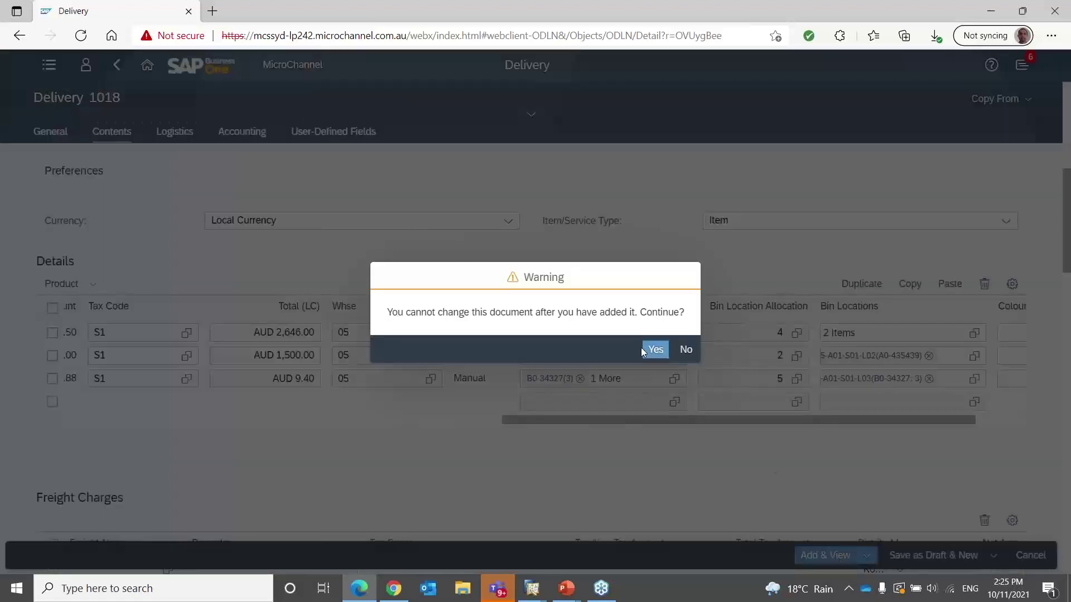
left_click(654, 349)
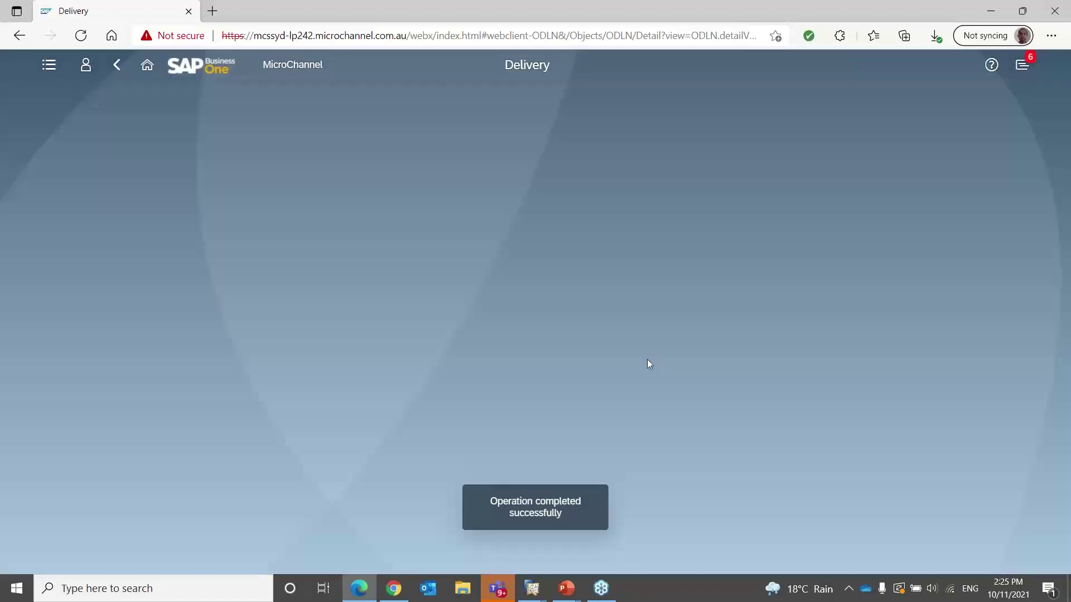
Step: Switch to the SAP Business One desktop client and open the most recent Maxi Teq delivery under Sales - A/R
mouse_move(532, 589)
left_click(448, 515)
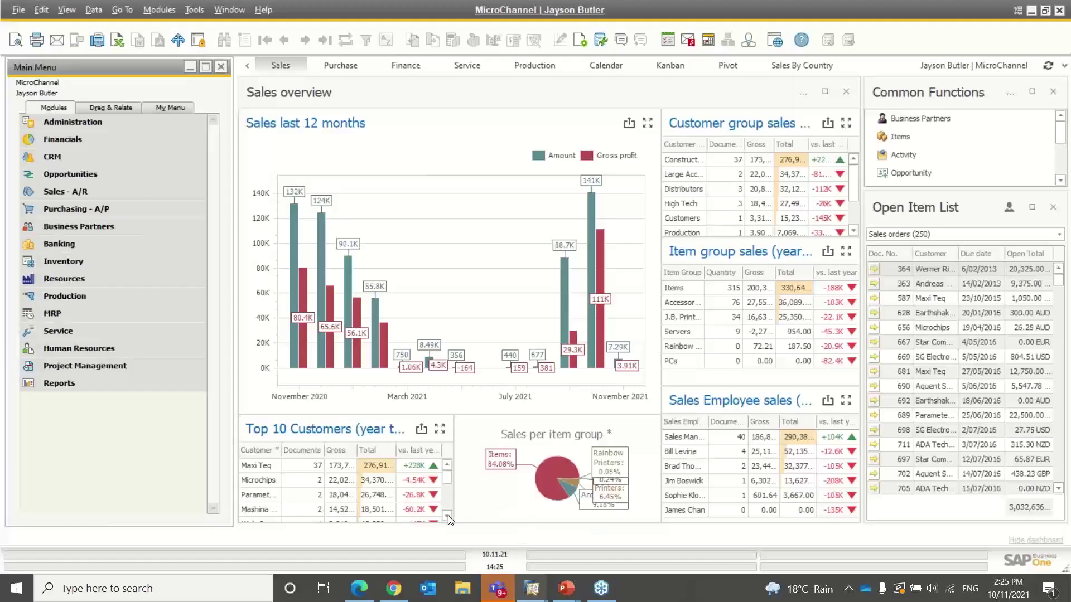
left_click(102, 193)
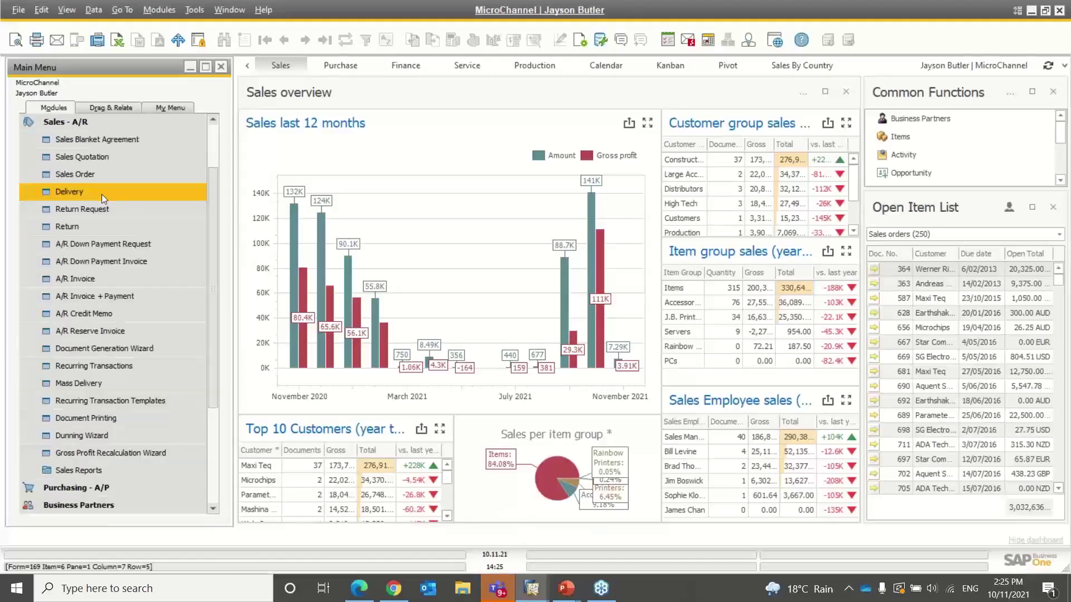
left_click(88, 196)
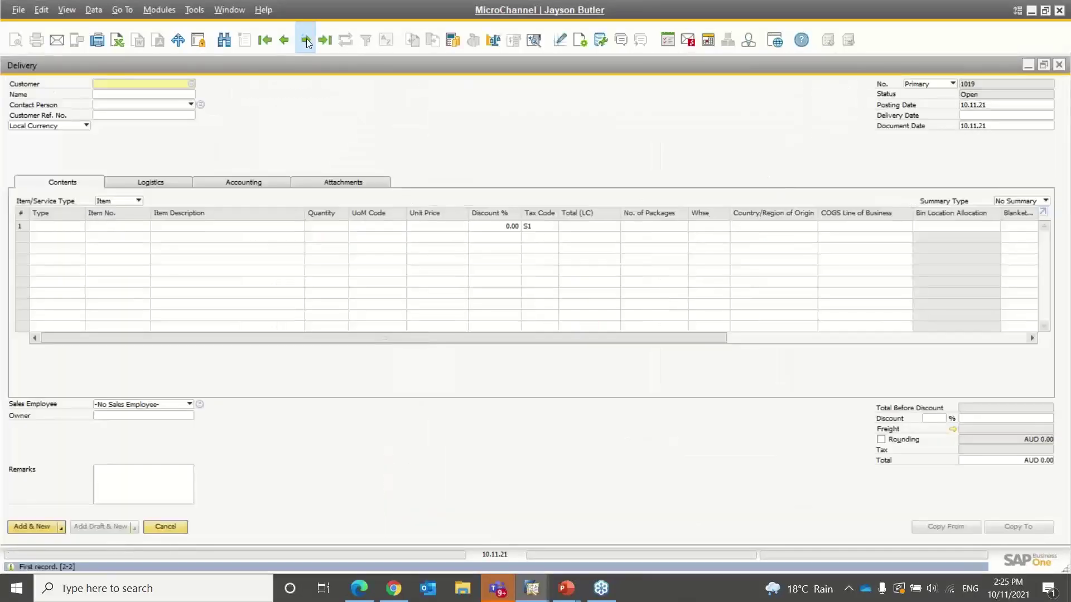
left_click(325, 42)
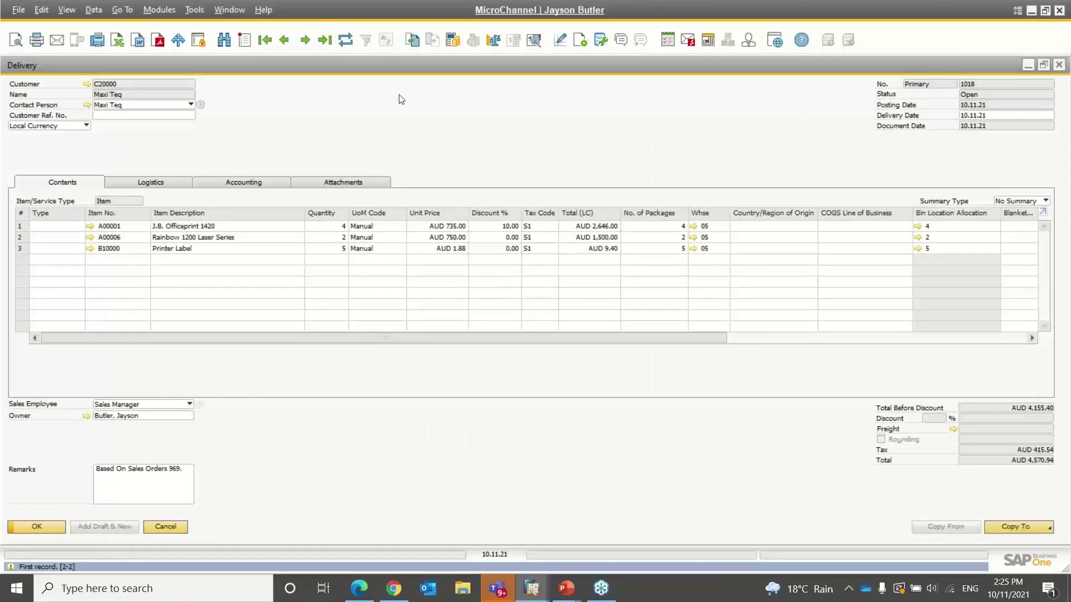
Step: View the delivery's Inventory Posting List, split by batch/serial numbers in addition to bin locations, including its Batch column
right_click(464, 208)
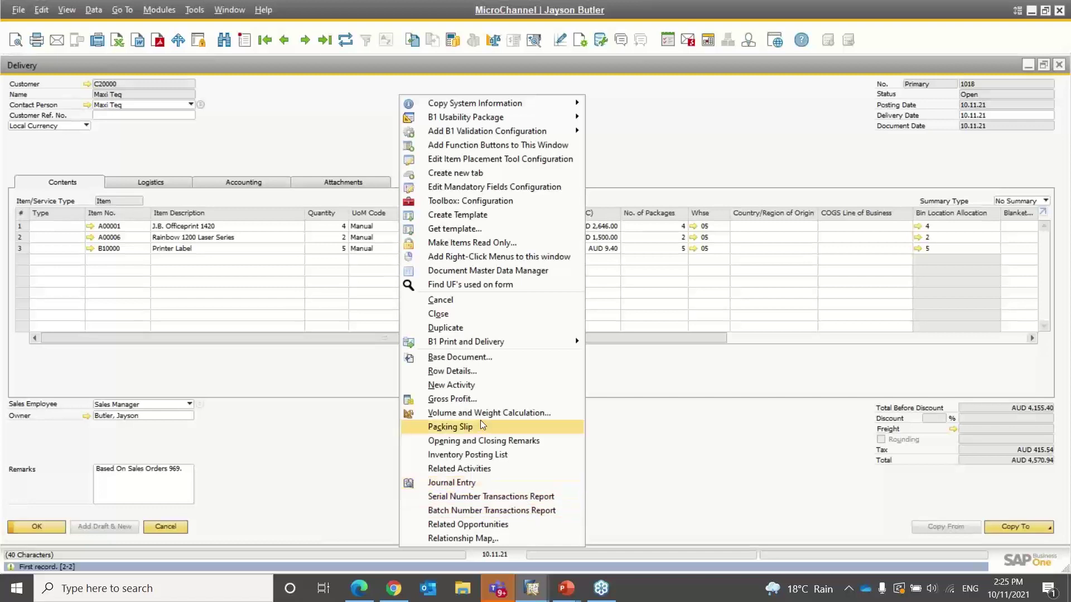
left_click(464, 454)
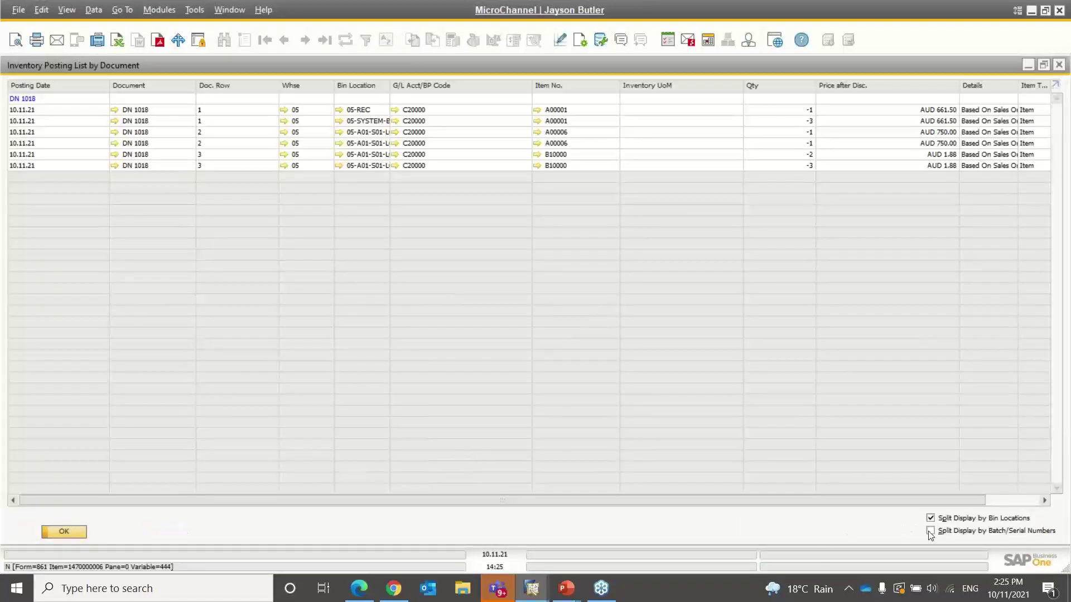
left_click(930, 532)
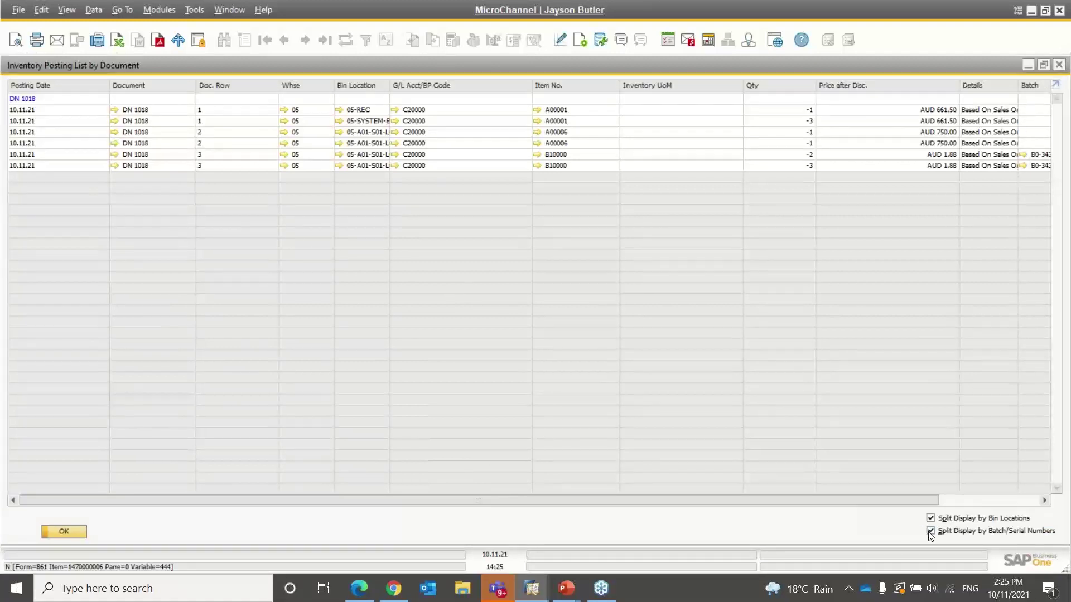
left_click_drag(797, 501, 899, 497)
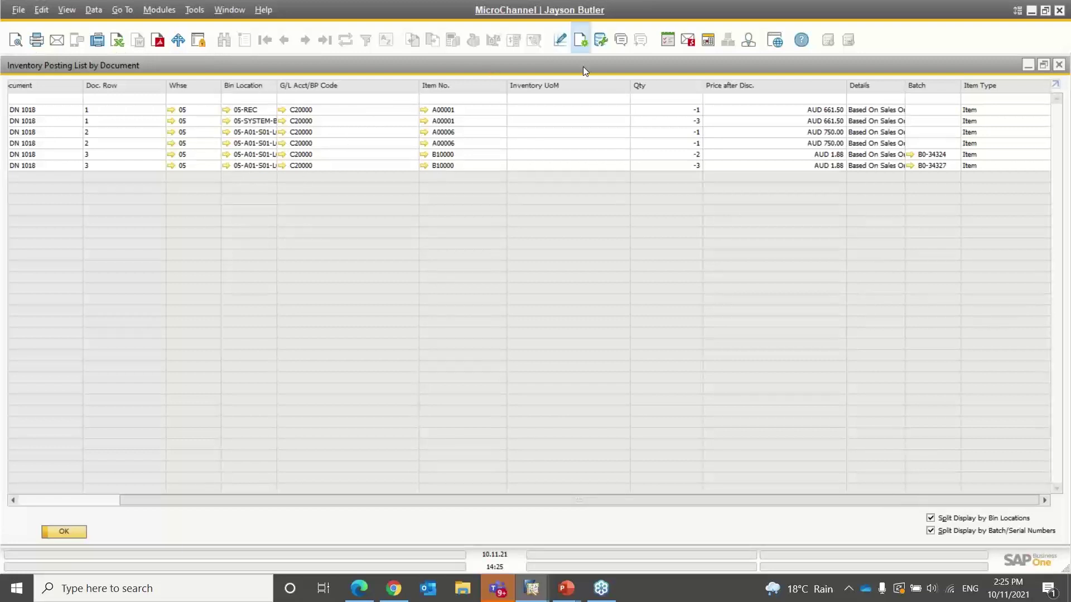
Step: Make the Serial Number column visible in the Inventory Posting List through the form settings and close the list
left_click(580, 39)
left_click(542, 479)
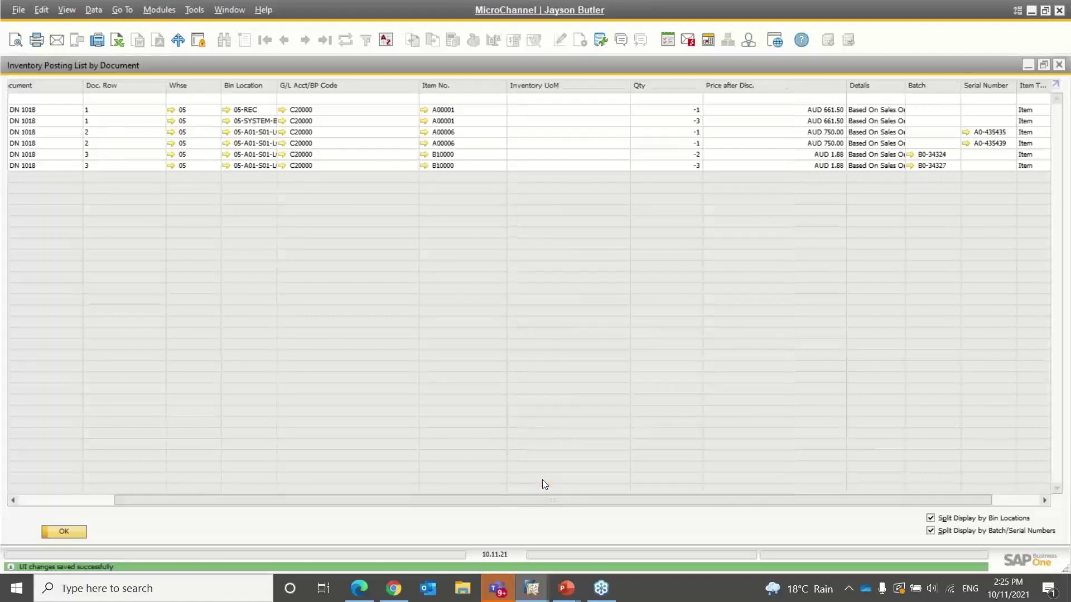
left_click(70, 533)
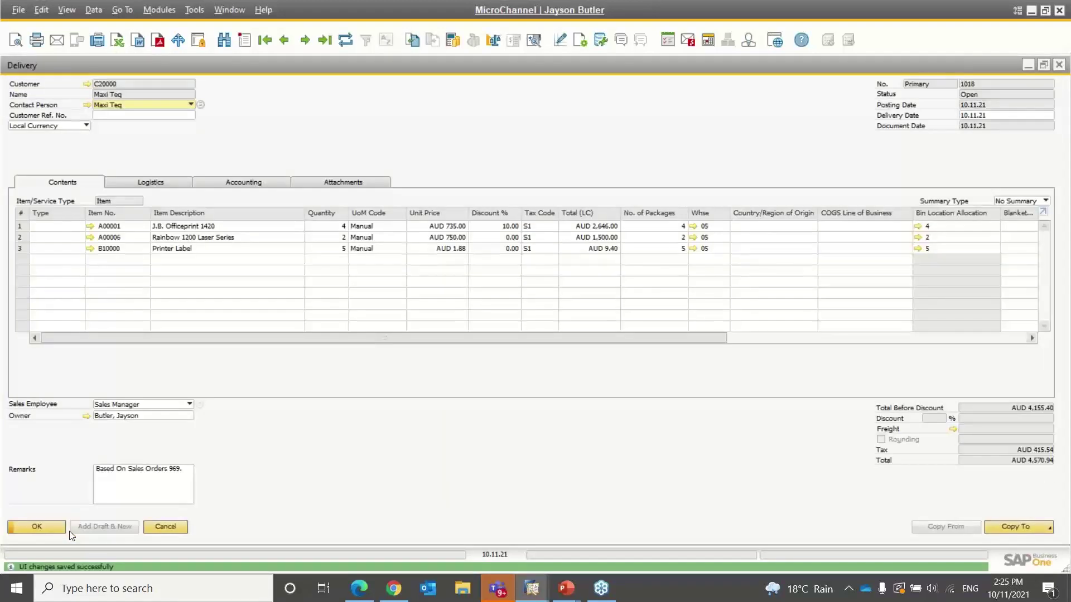
Step: Switch back to the Web Client and review the Contents section of delivery 1018
key("alt+Tab")
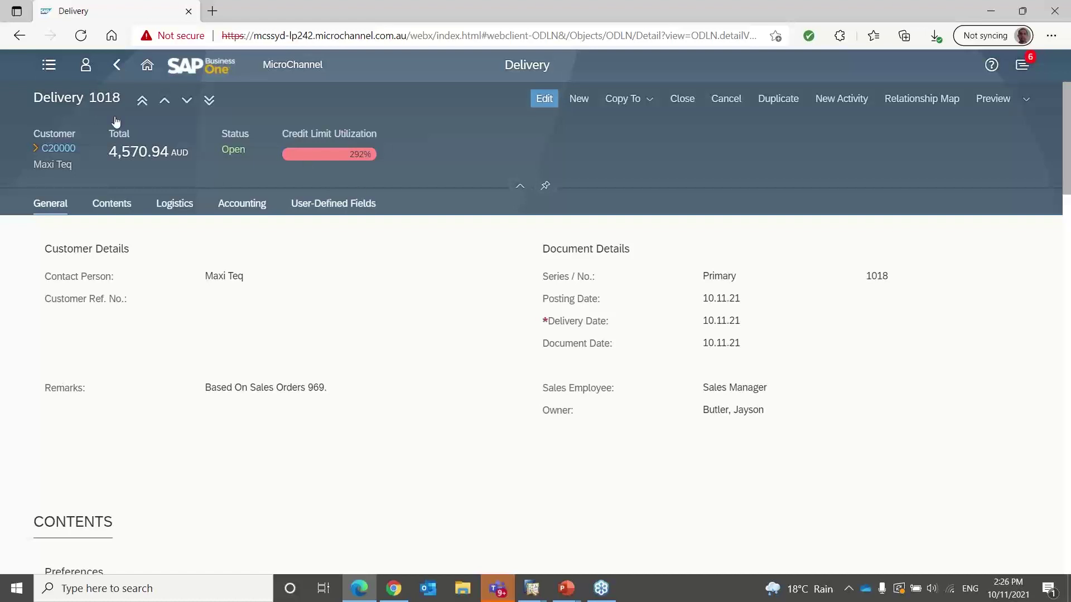
left_click(1067, 305)
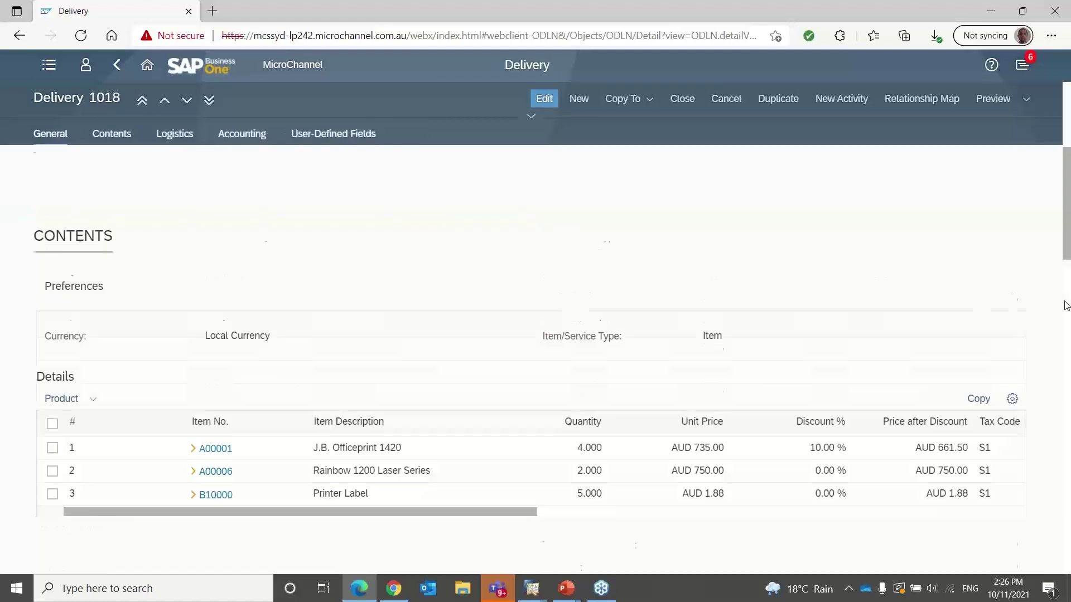
Step: Examine the batch, serial and bin location columns of the delivery's item lines, and return to the home page
left_click_drag(544, 369, 972, 356)
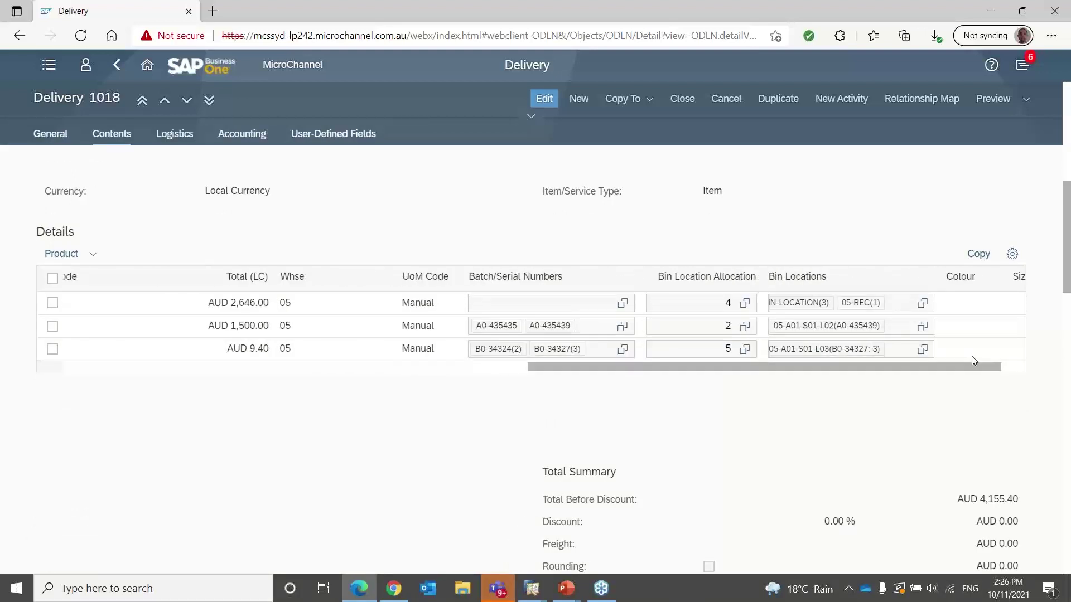
left_click_drag(972, 356, 177, 378)
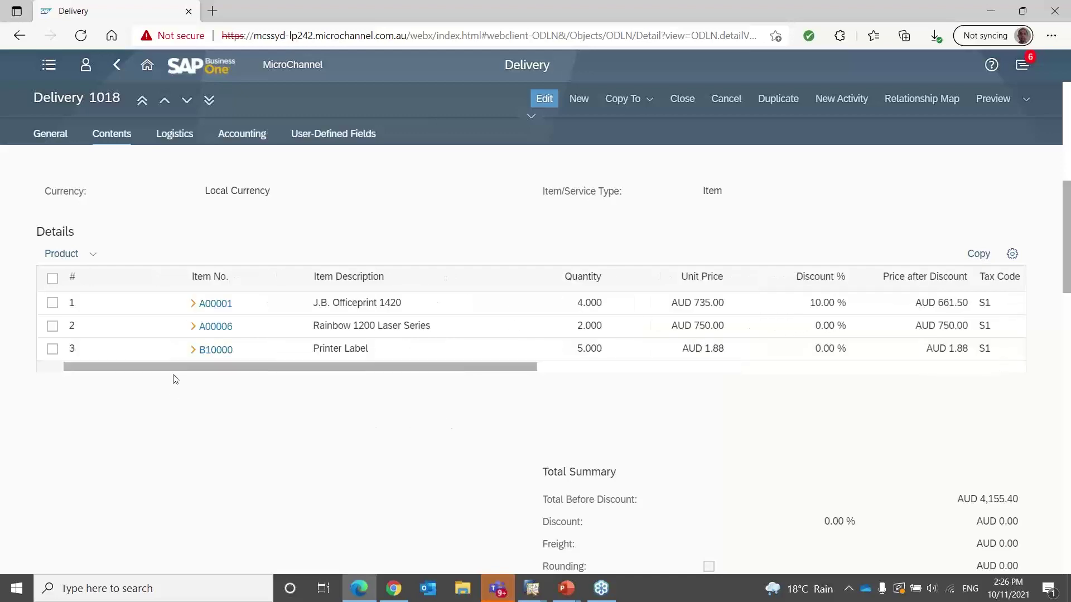
left_click(146, 64)
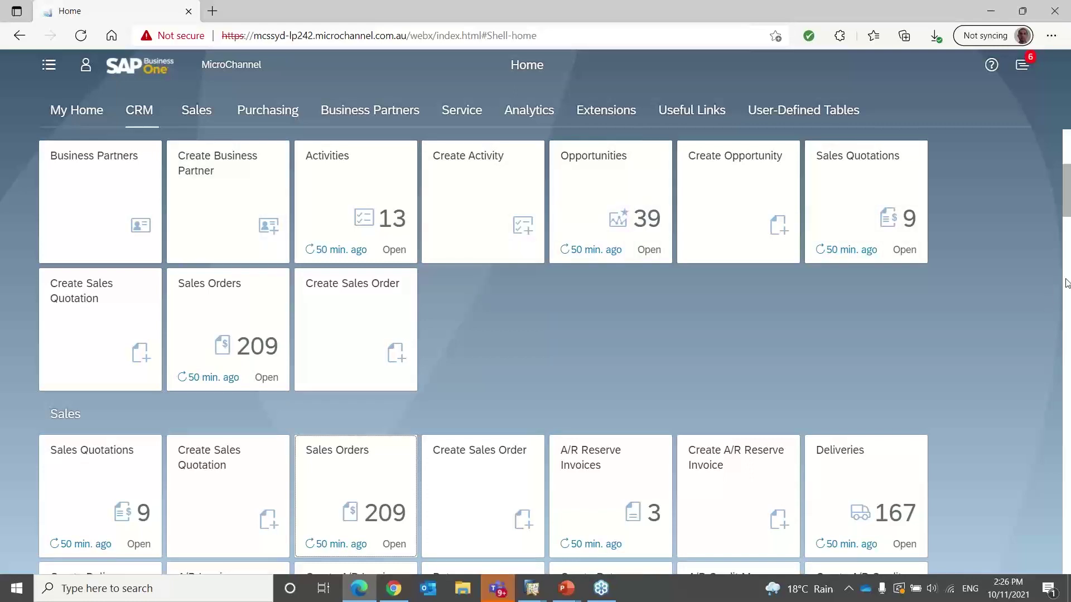
Step: View the Docs in Approval Process list from the Sales section and return to the home page
scroll(1067, 284, "down", 5)
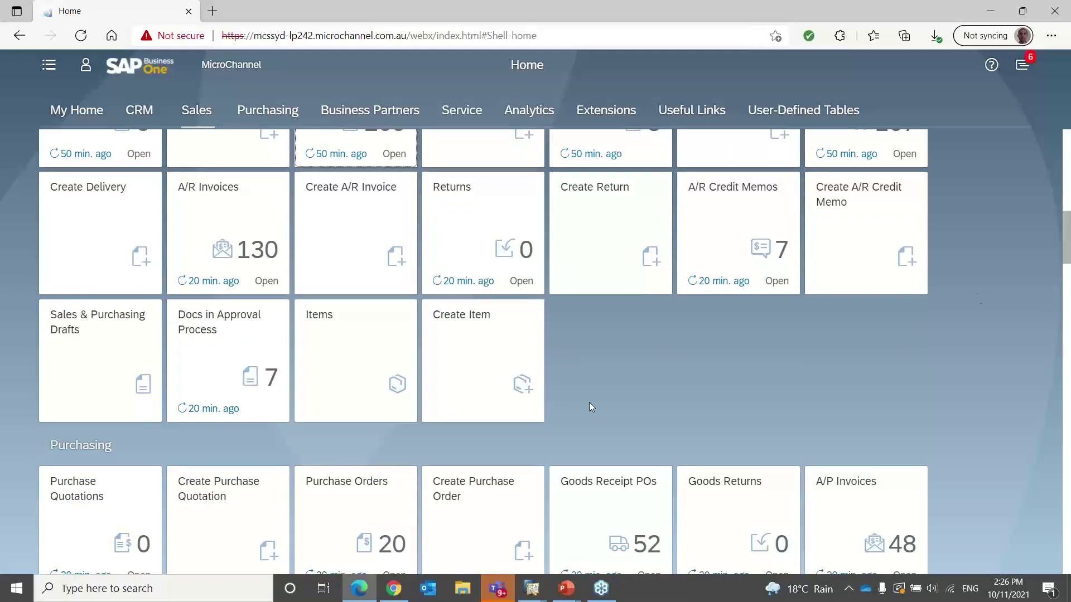
left_click(217, 329)
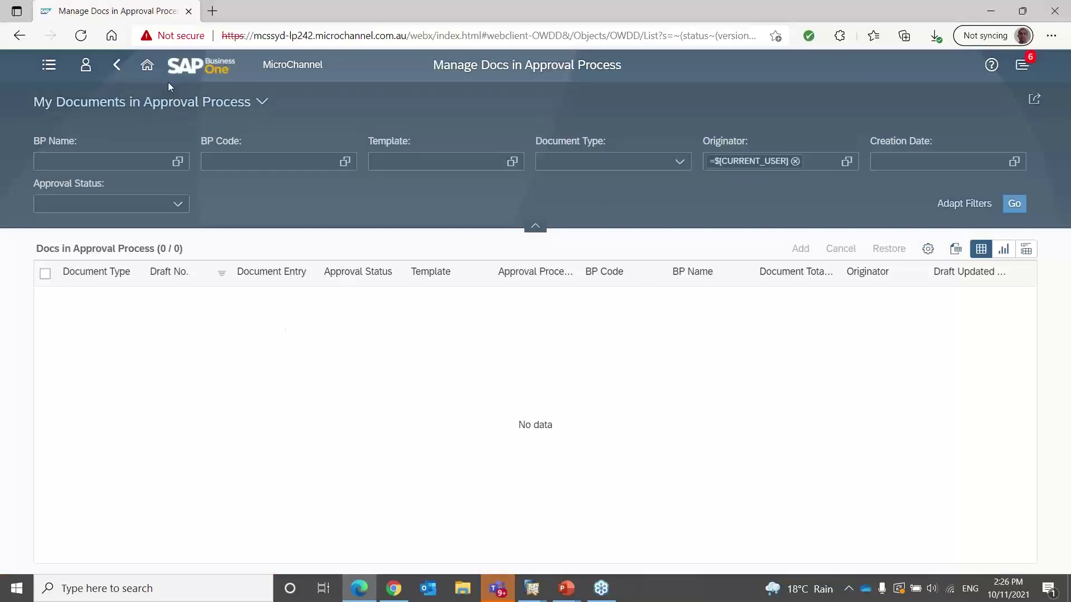
left_click(147, 65)
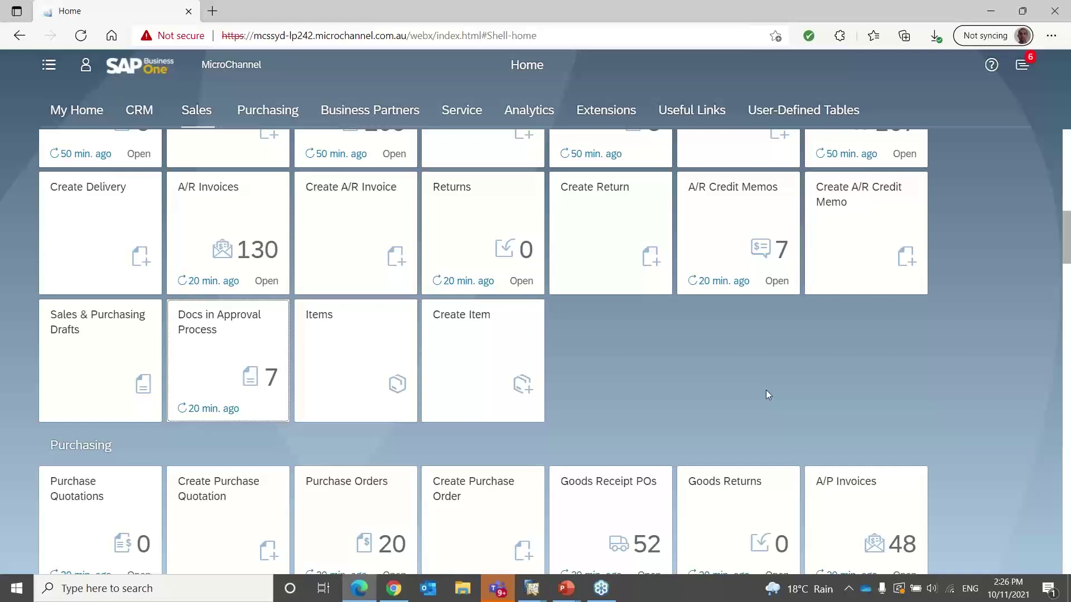
Step: Switch to the web client session in Google Chrome and start a new purchase order from the Purchase Orders list
key("alt+Tab")
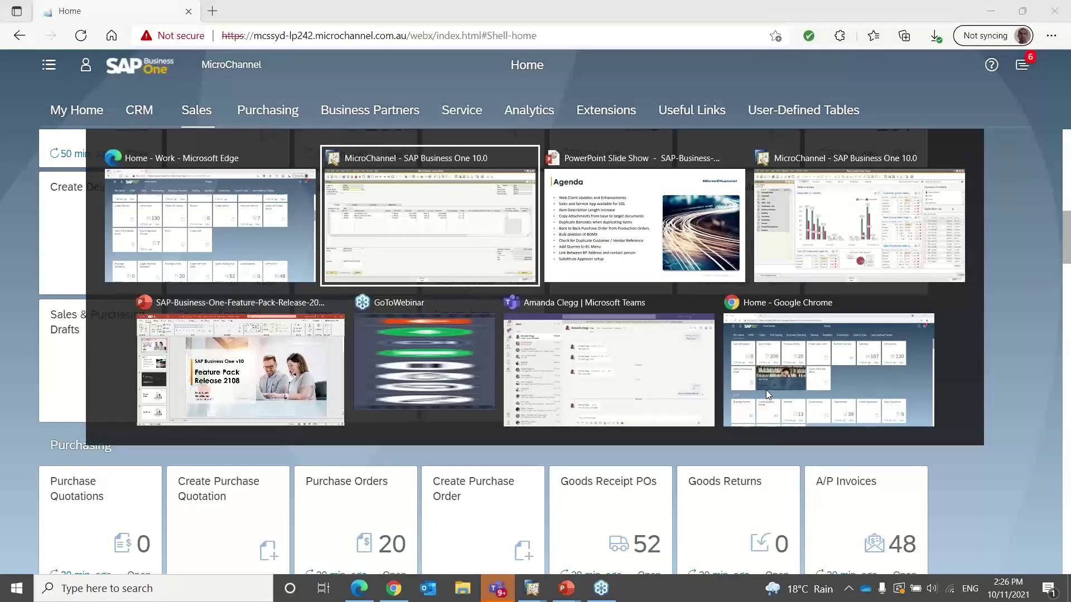
key("alt+Tab")
key("alt+Tab")
key("alt+Tab")
key("alt+Tab")
key("alt+Tab")
key("alt+Tab")
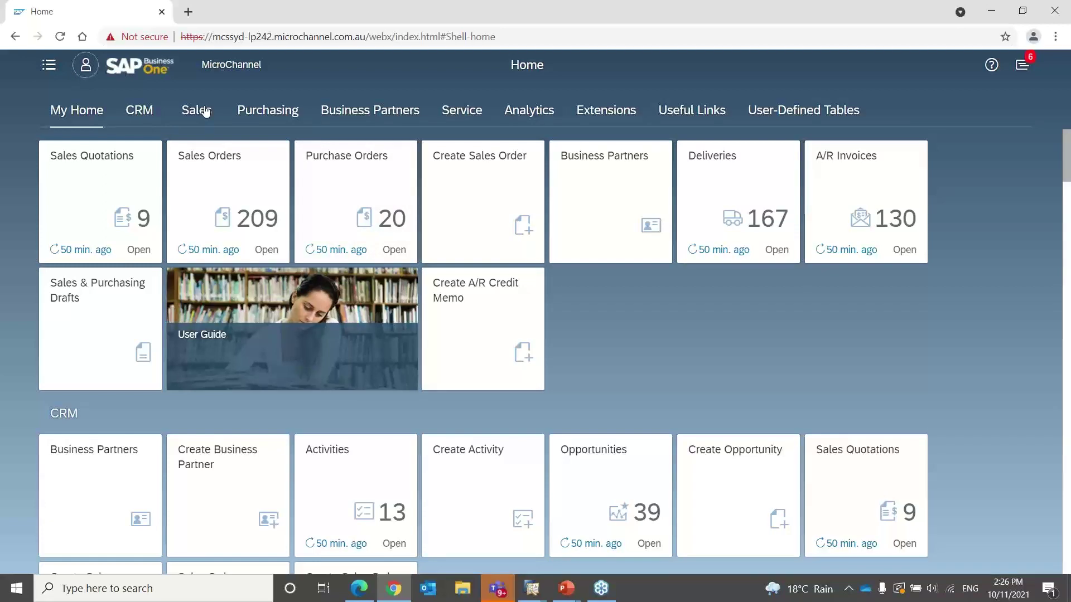
left_click(360, 177)
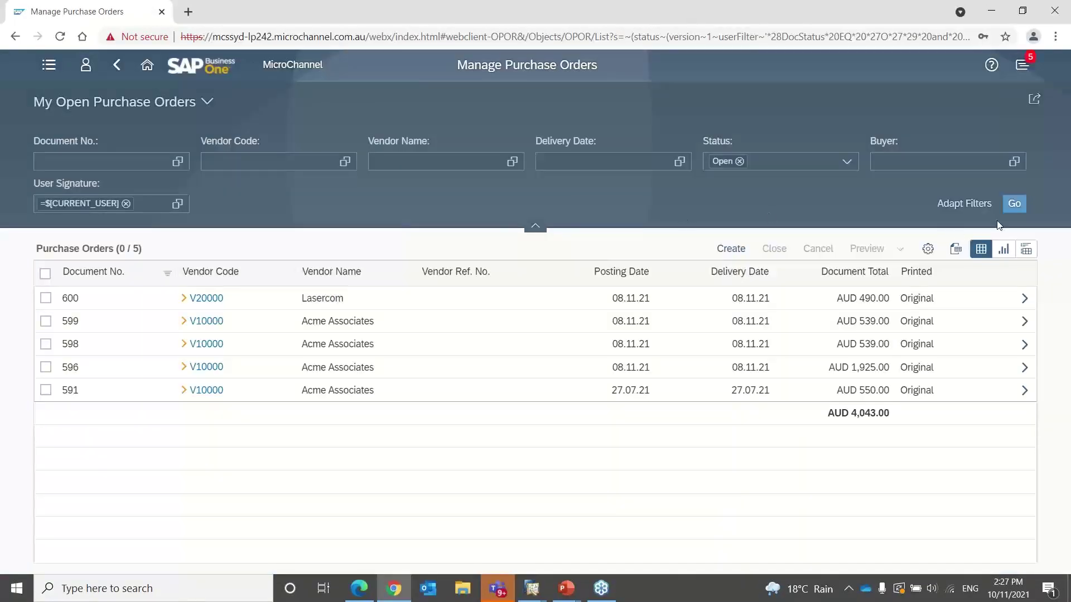
left_click(731, 249)
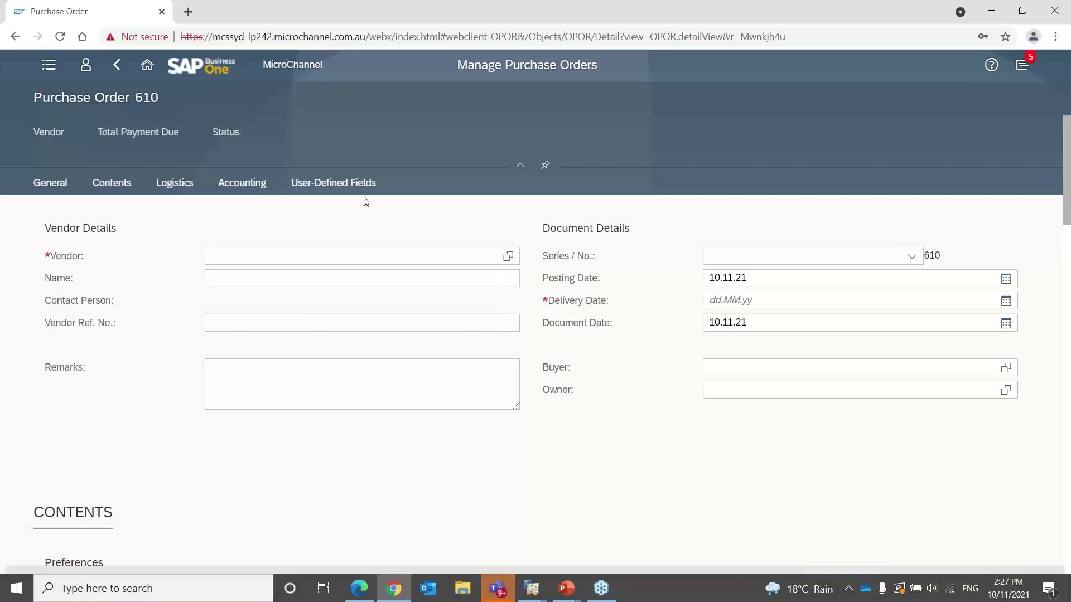
Step: Enter item A00001 with quantity 3 in the purchase order's contents, and add the order, acknowledging the authorization message
left_click(111, 183)
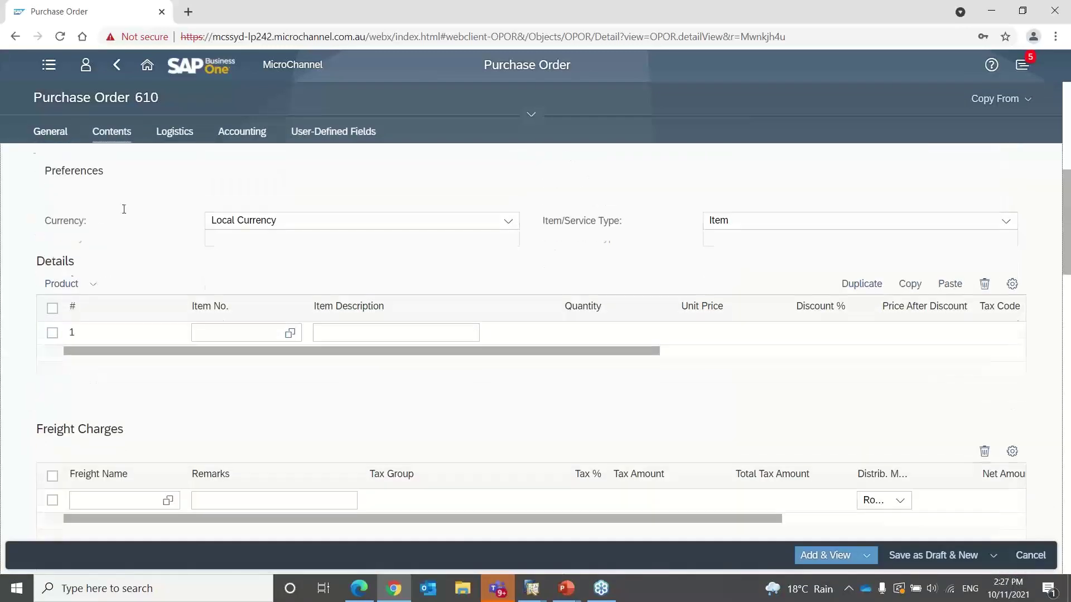
left_click(229, 340)
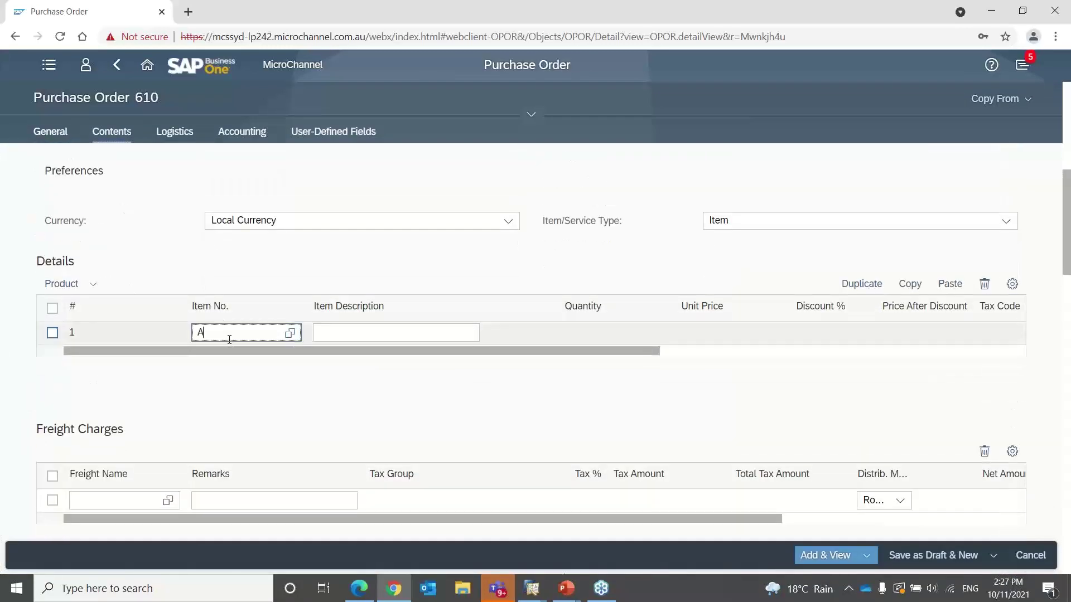
type("A00001")
key("Tab")
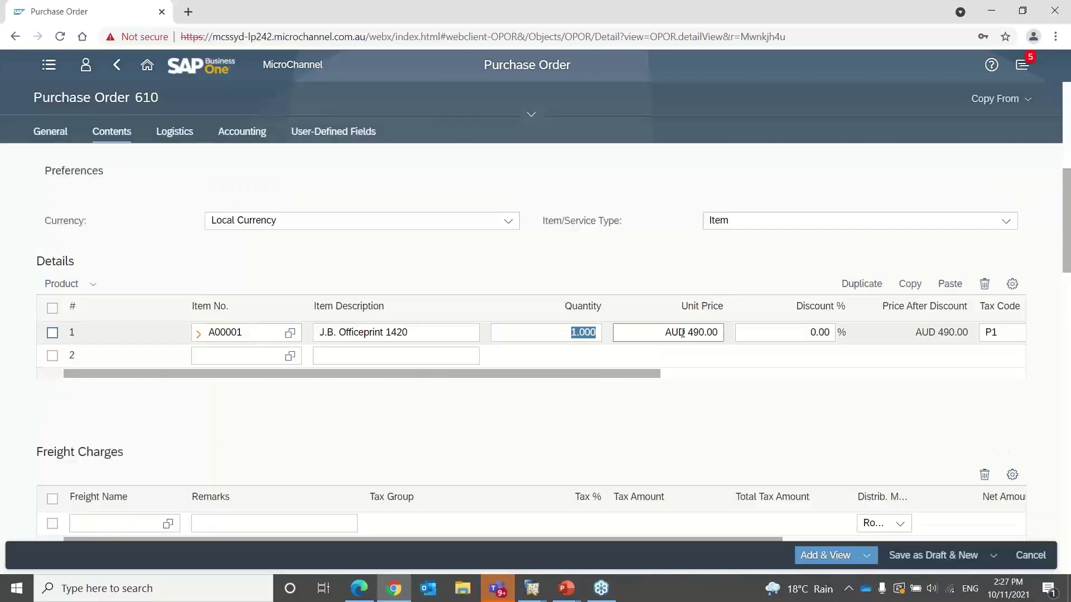
type("3")
key("Tab")
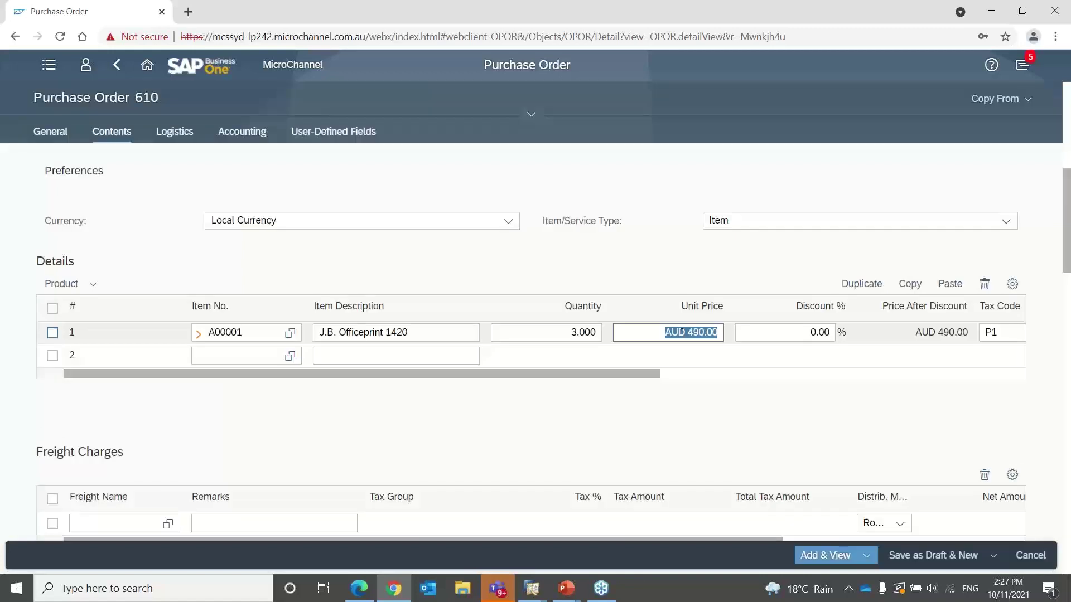
left_click(819, 556)
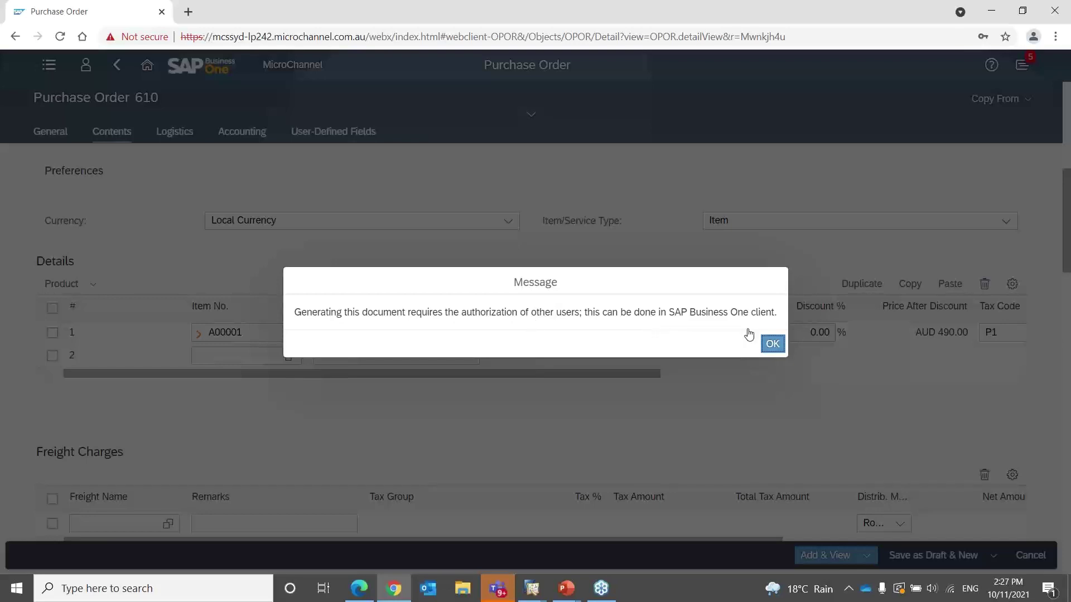
left_click(772, 344)
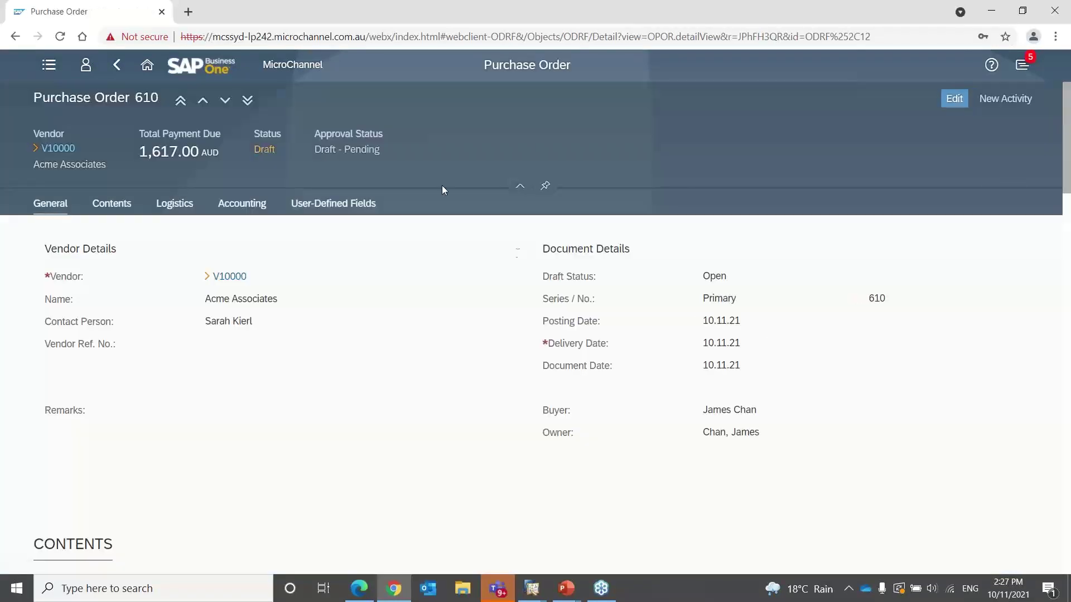
Step: View the pending purchase order, draft no. 12, from the Docs in Approval Process list and return to the list
left_click(148, 67)
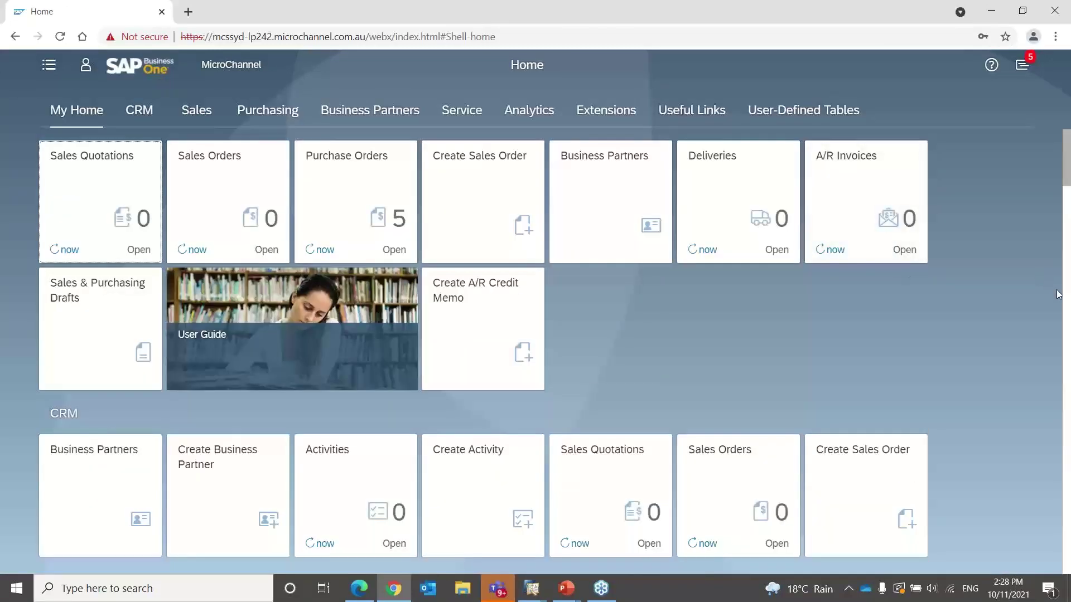
scroll(1067, 308, "down", 7)
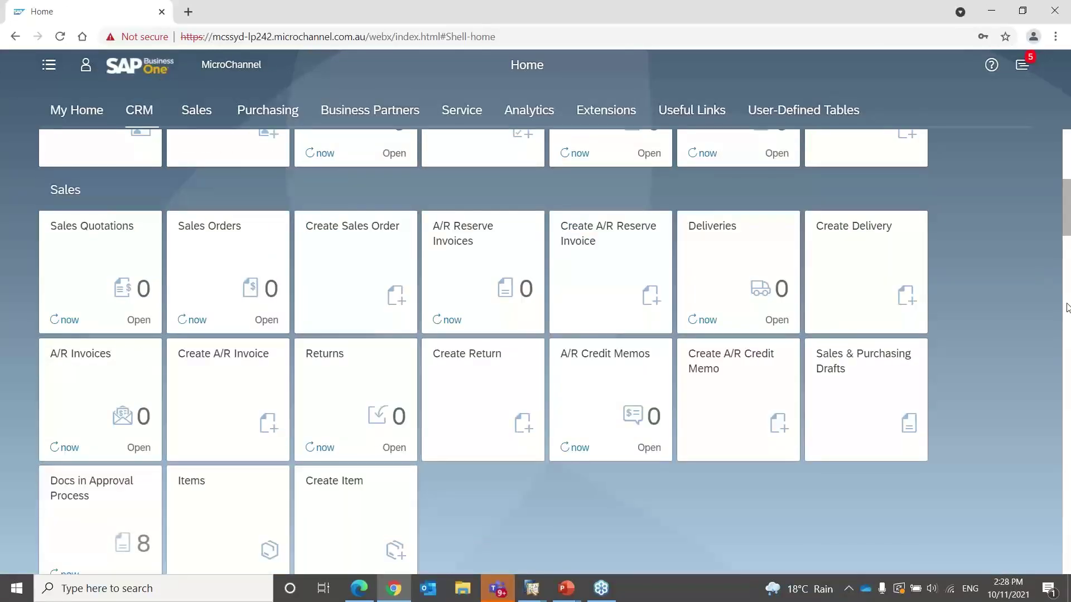
left_click(124, 480)
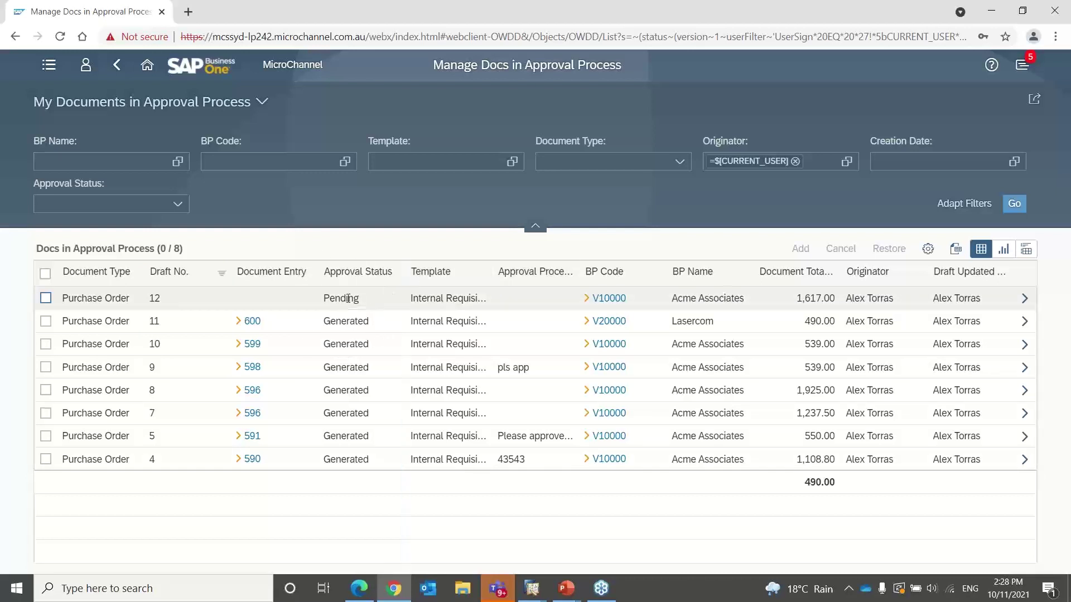
left_click(1026, 299)
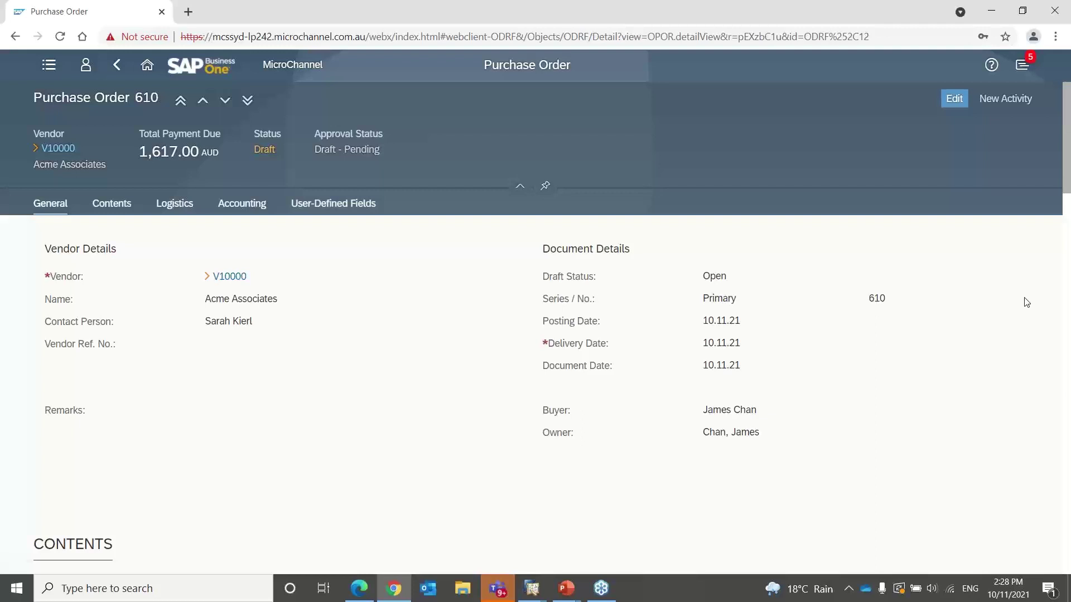
left_click(118, 72)
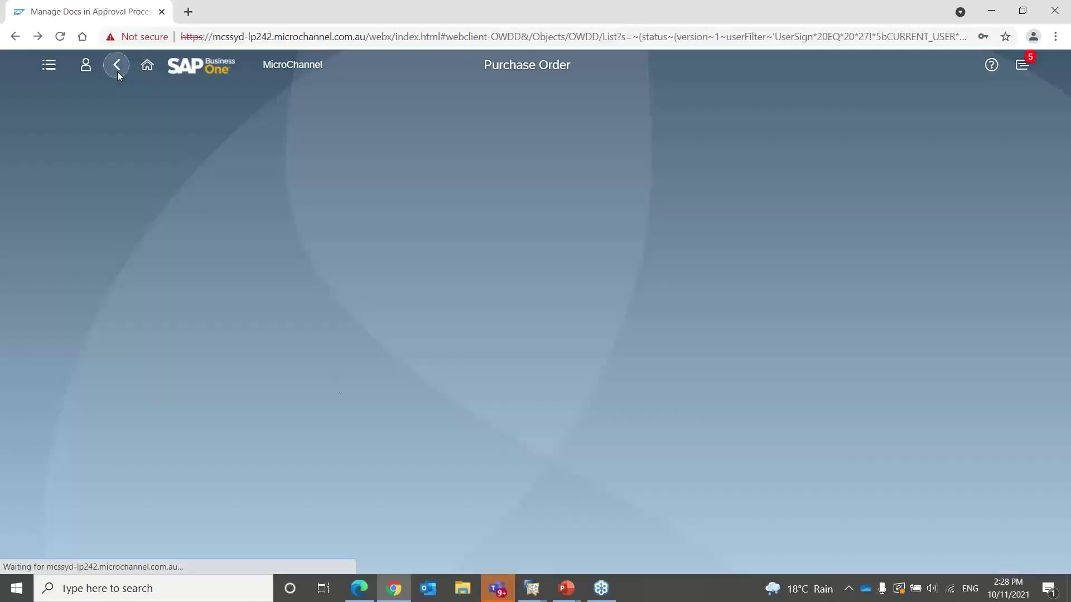
Step: Switch to the SAP Business One desktop client and open the newest document generation approval request, for purchase order draft 610
mouse_move(528, 589)
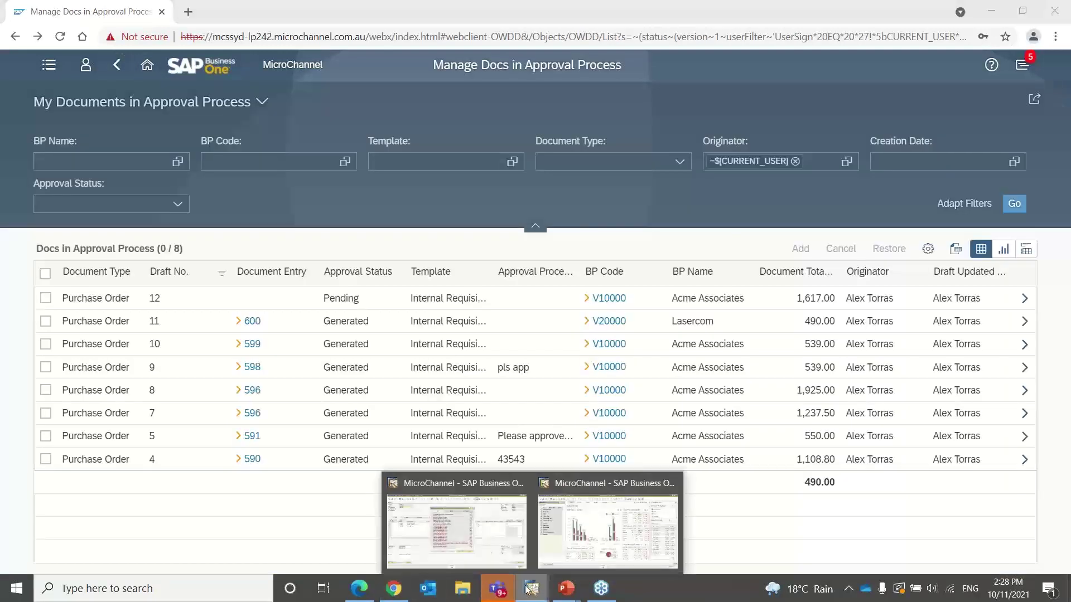
left_click(481, 545)
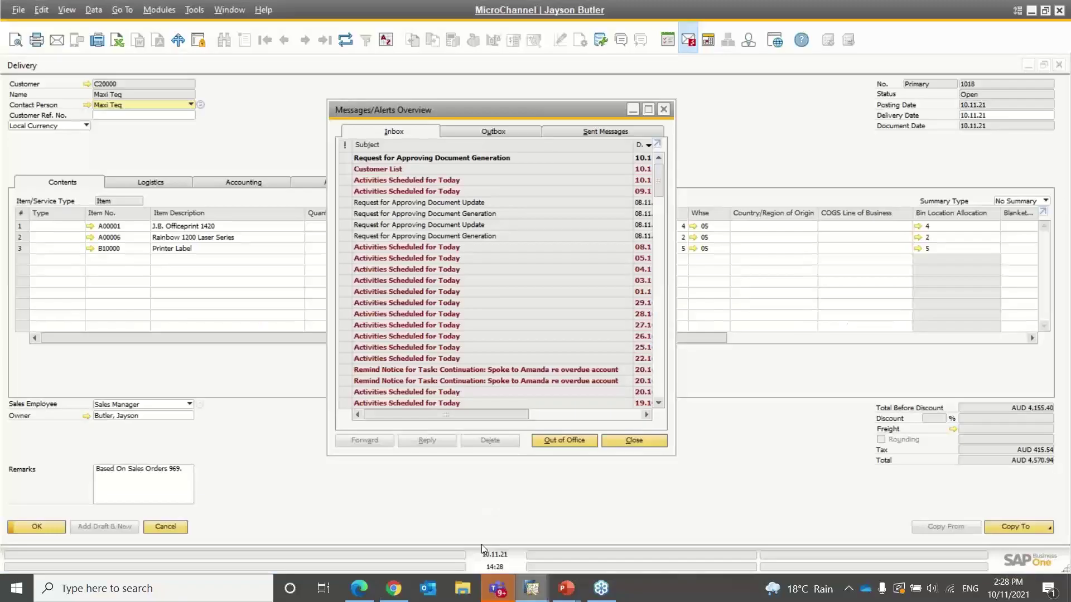
left_click(449, 159)
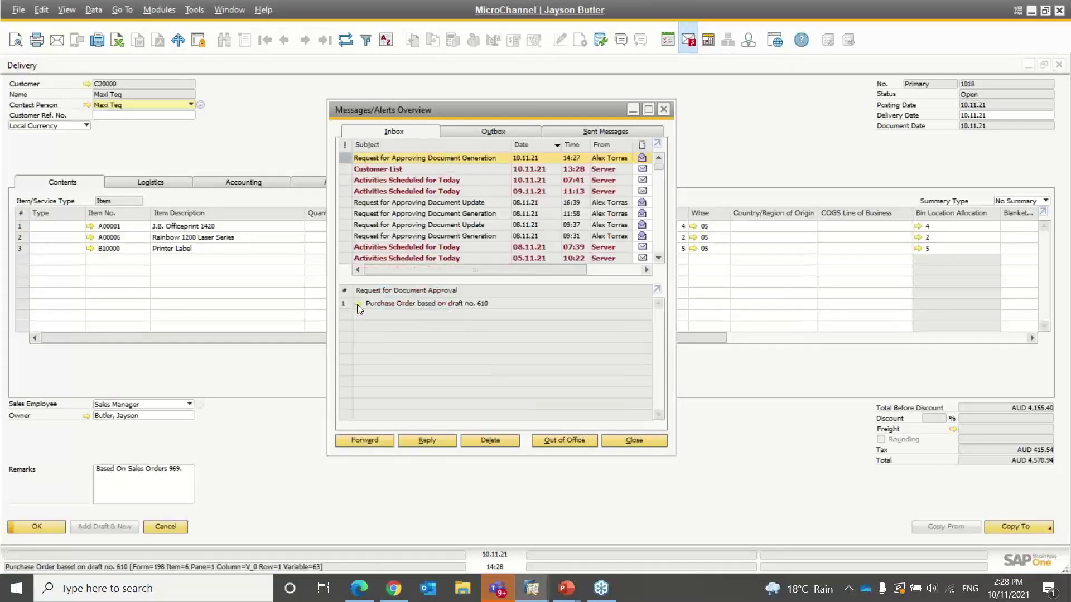
left_click(358, 304)
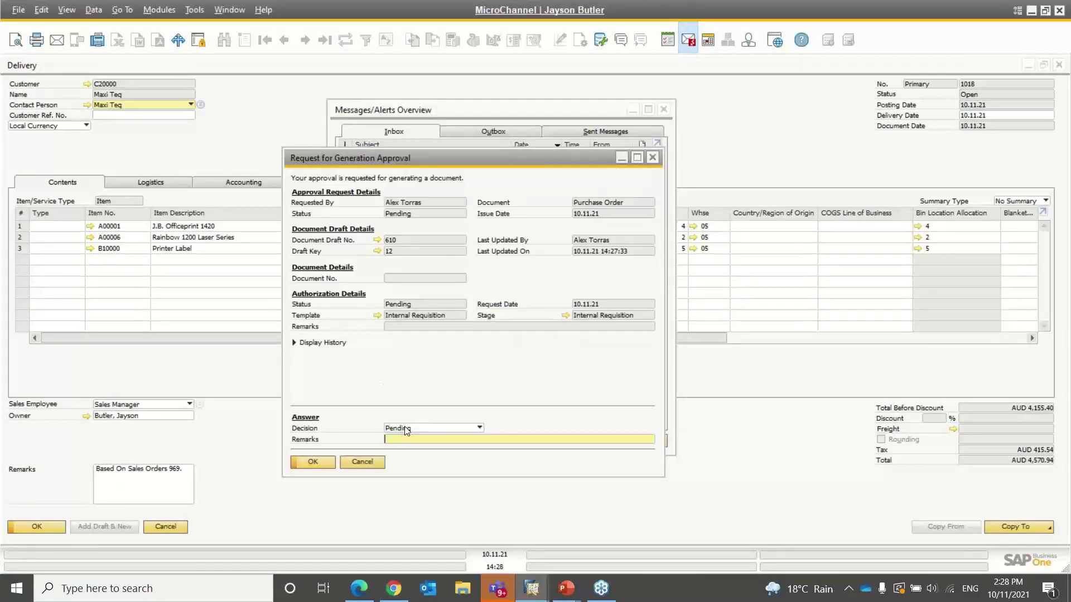
Step: Set the approval request's decision to Approved, save it and close the request
left_click(404, 427)
left_click(401, 445)
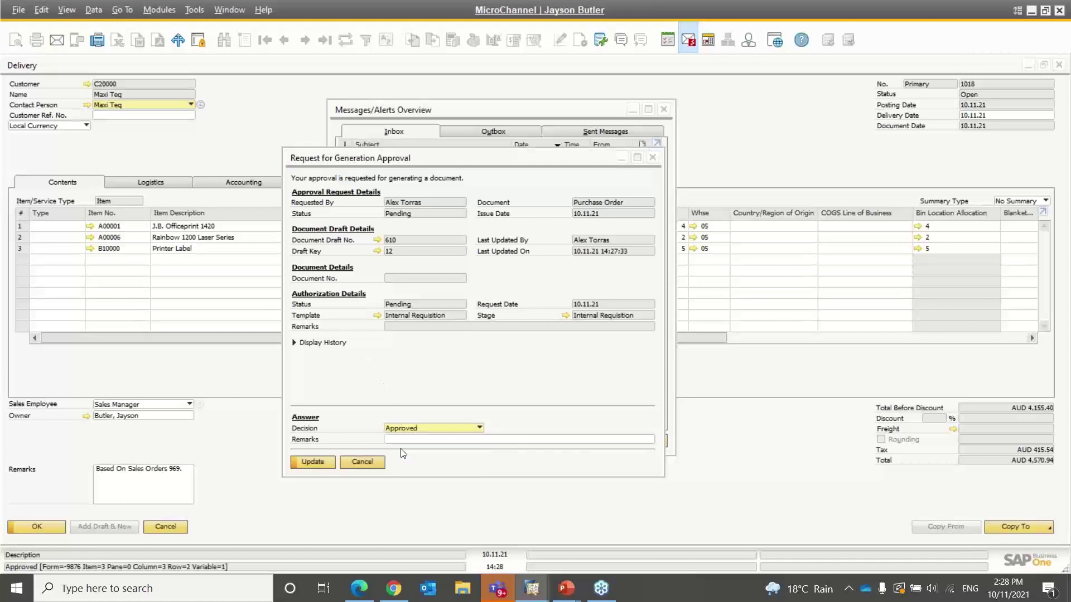
left_click(310, 463)
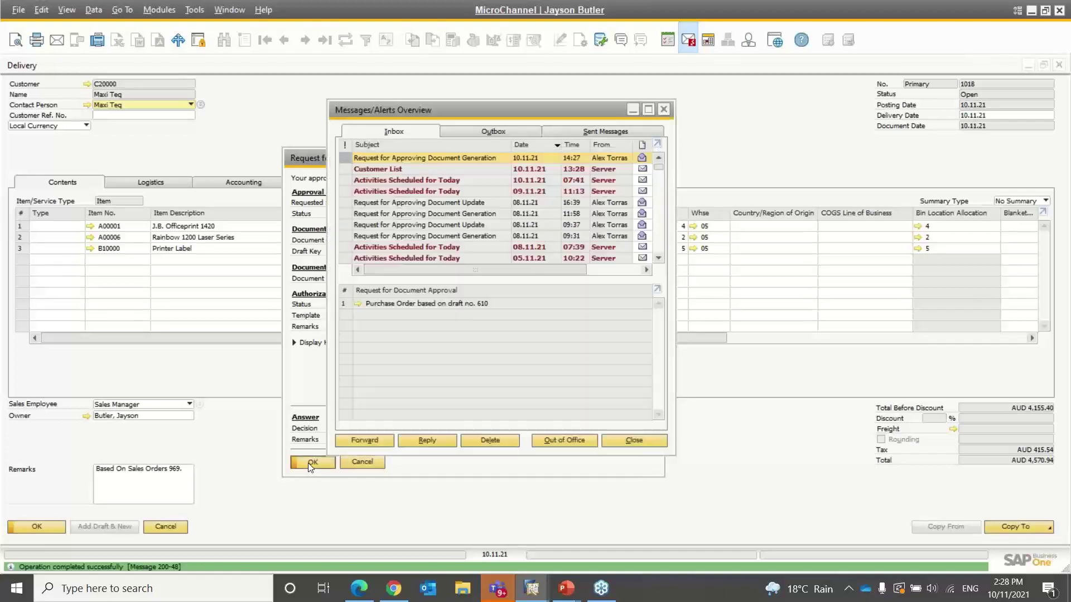
left_click(310, 463)
Step: Switch back to Google Chrome and open the approved purchase order, draft 12, from the home page notifications
key("alt+Tab")
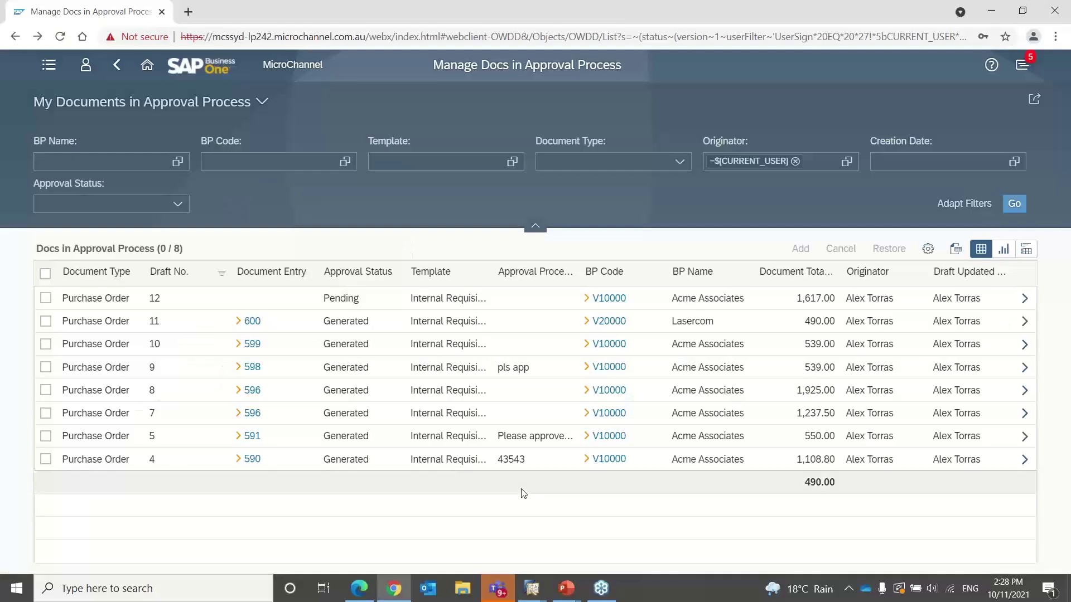
left_click(144, 67)
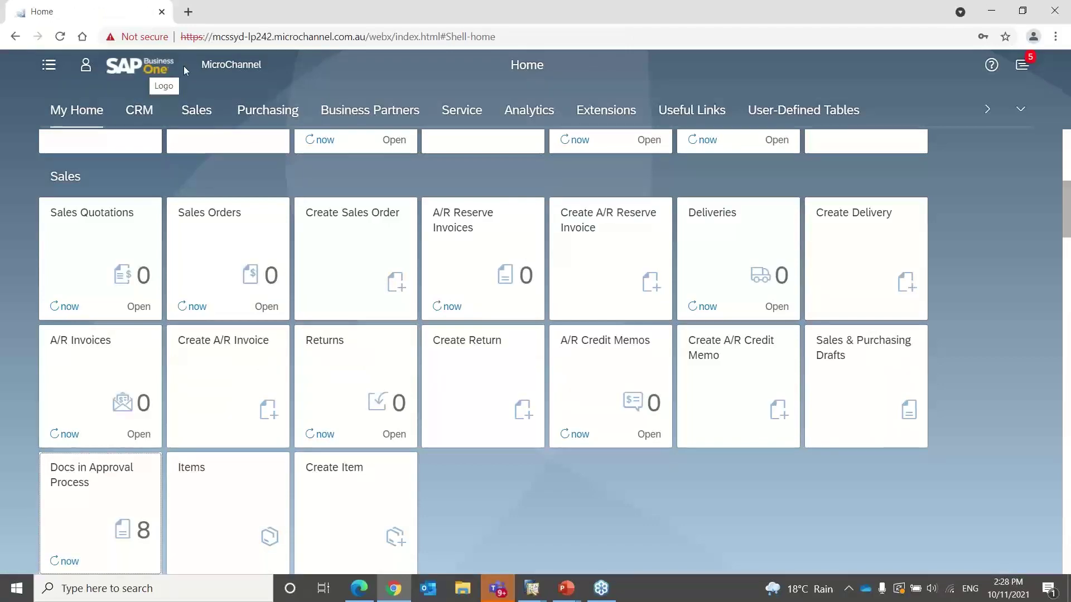
left_click_drag(1067, 233, 1066, 114)
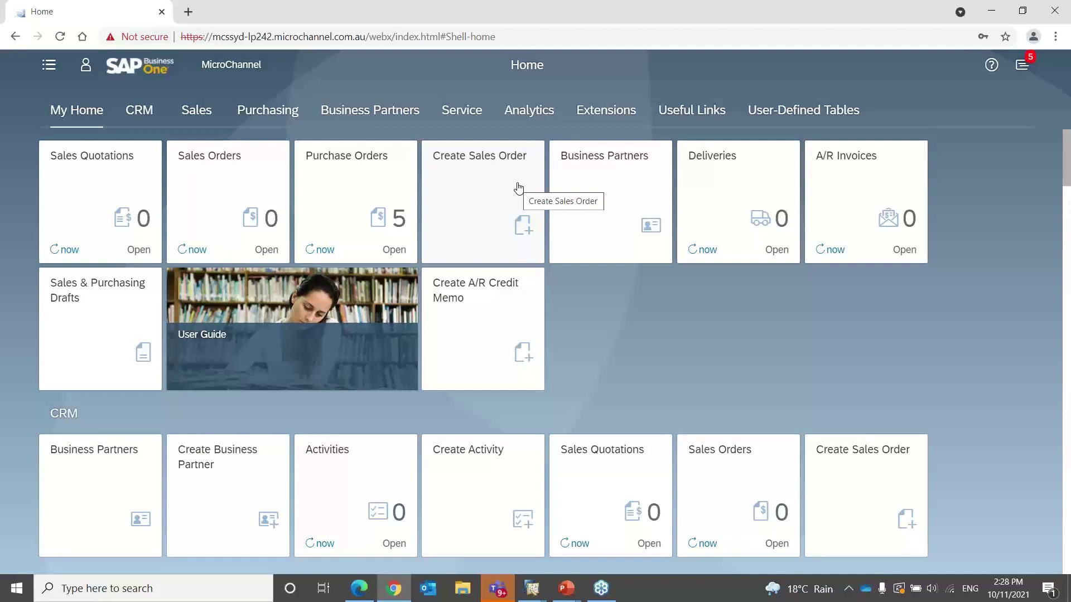
left_click(1028, 66)
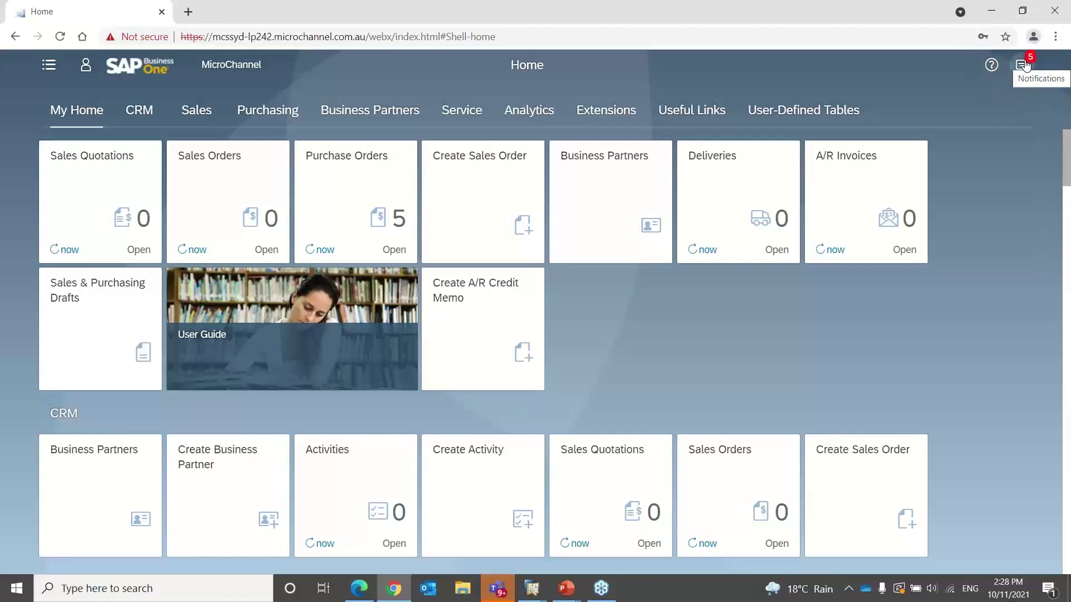
left_click(1025, 66)
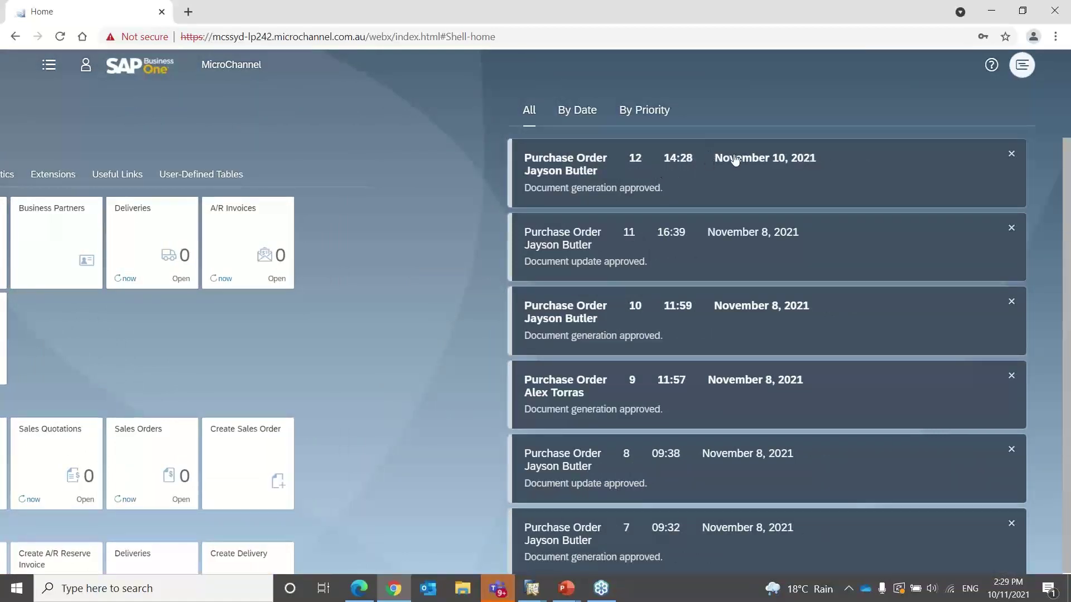
left_click(629, 169)
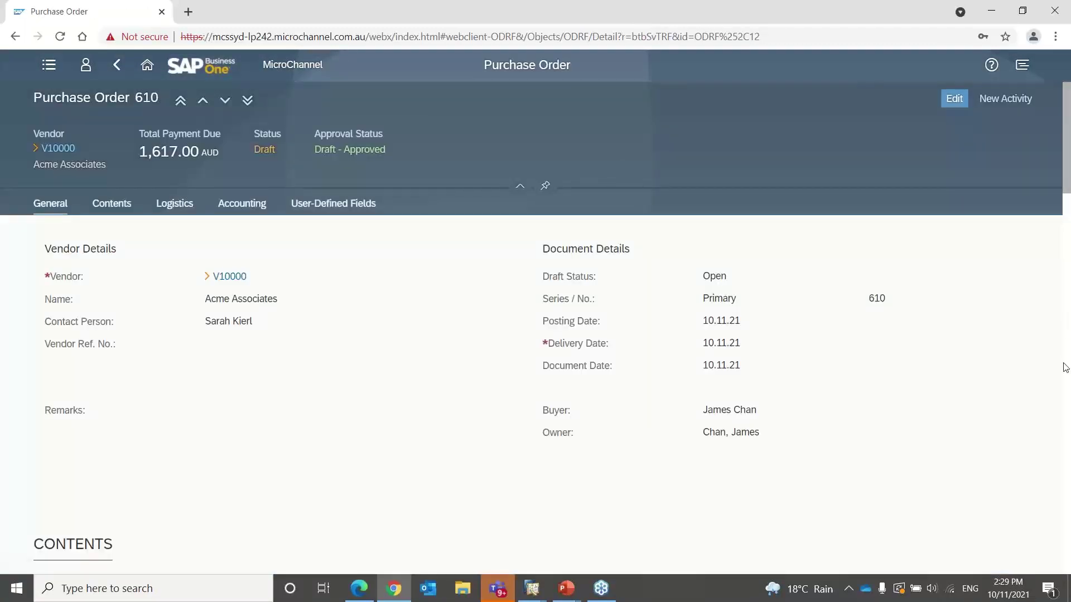
Step: Review the contents of the approved purchase order draft and open the draft for editing
scroll(1066, 368, "down", 5)
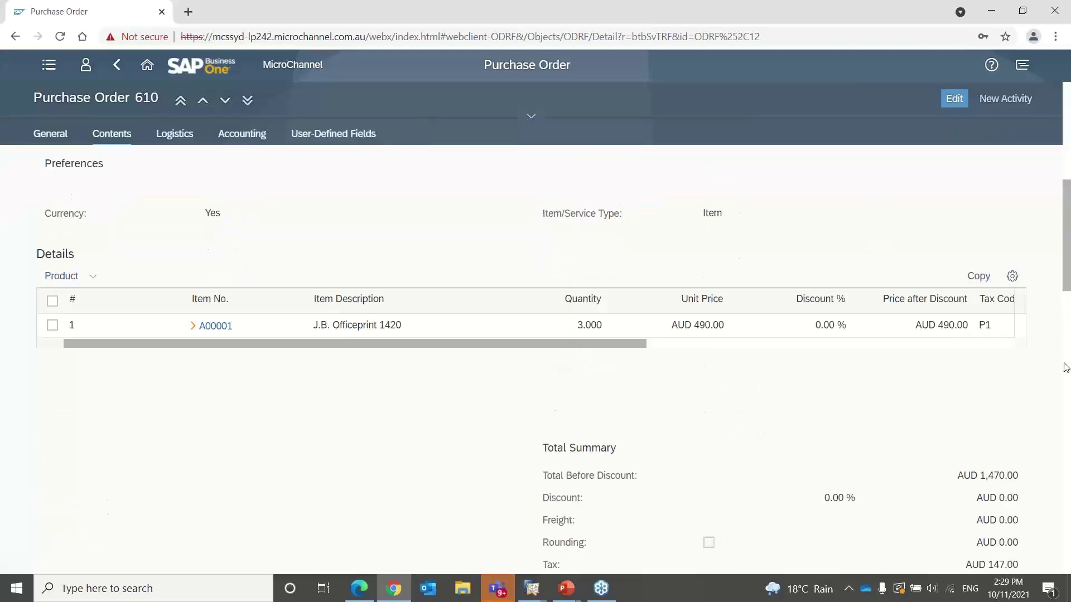
left_click(1066, 367)
left_click_drag(1066, 368, 1053, 186)
left_click(953, 95)
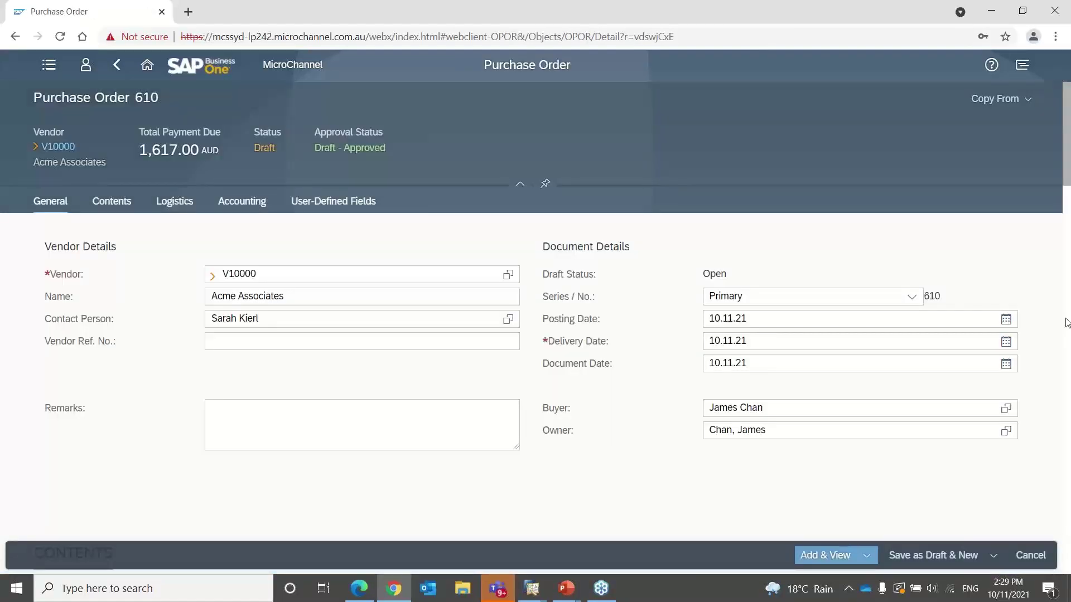
Step: Add the approved draft as an actual purchase order and view it
left_click(823, 556)
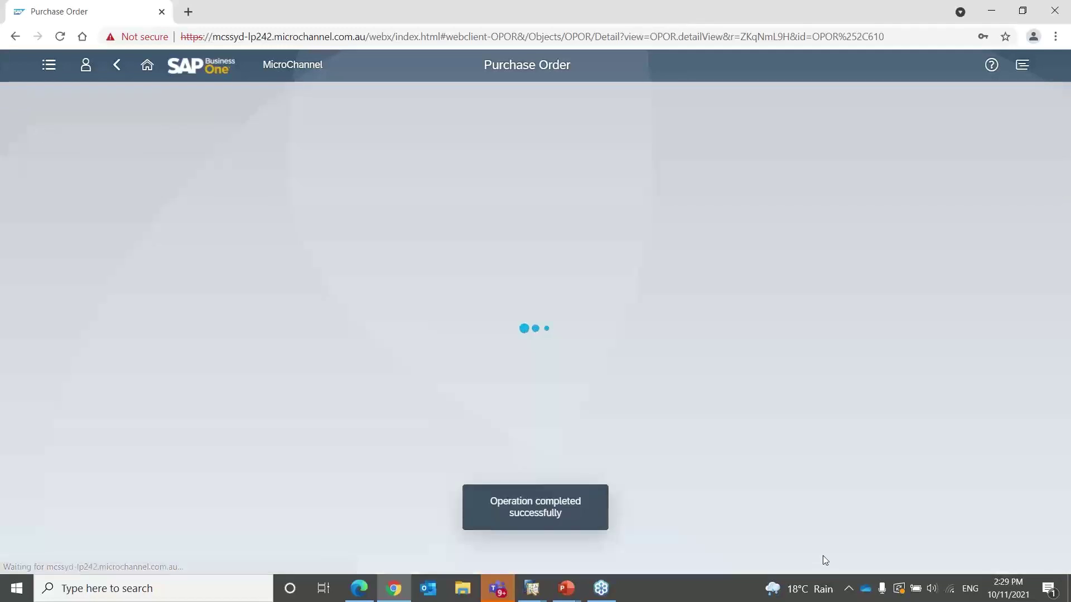
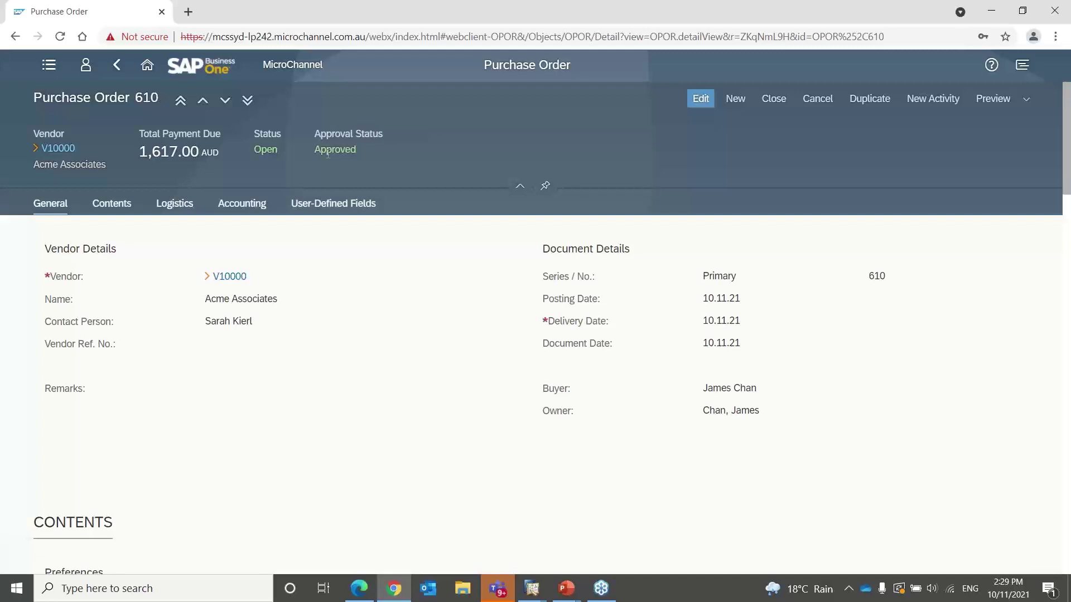
Step: Switch to Microsoft Edge and open the Sales Orders list from the My Home group of the home page
left_click(357, 592)
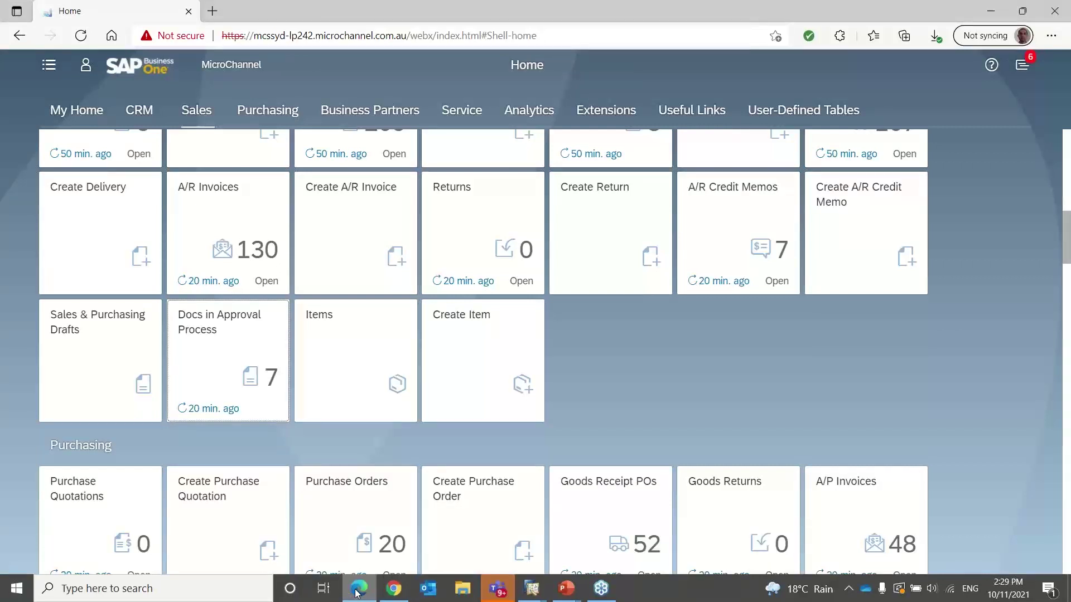
left_click(80, 114)
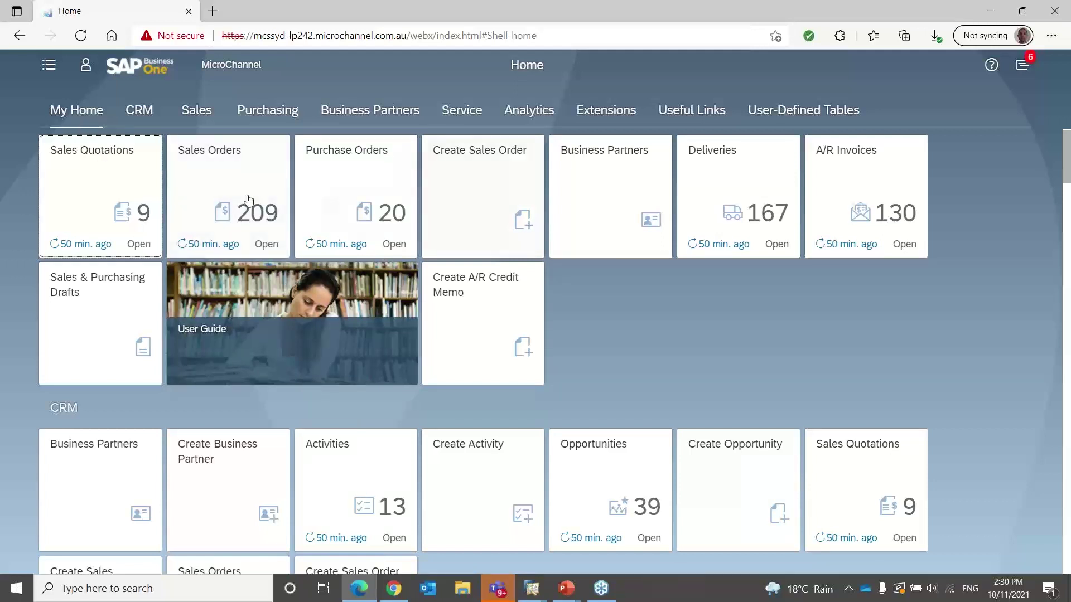
left_click(237, 173)
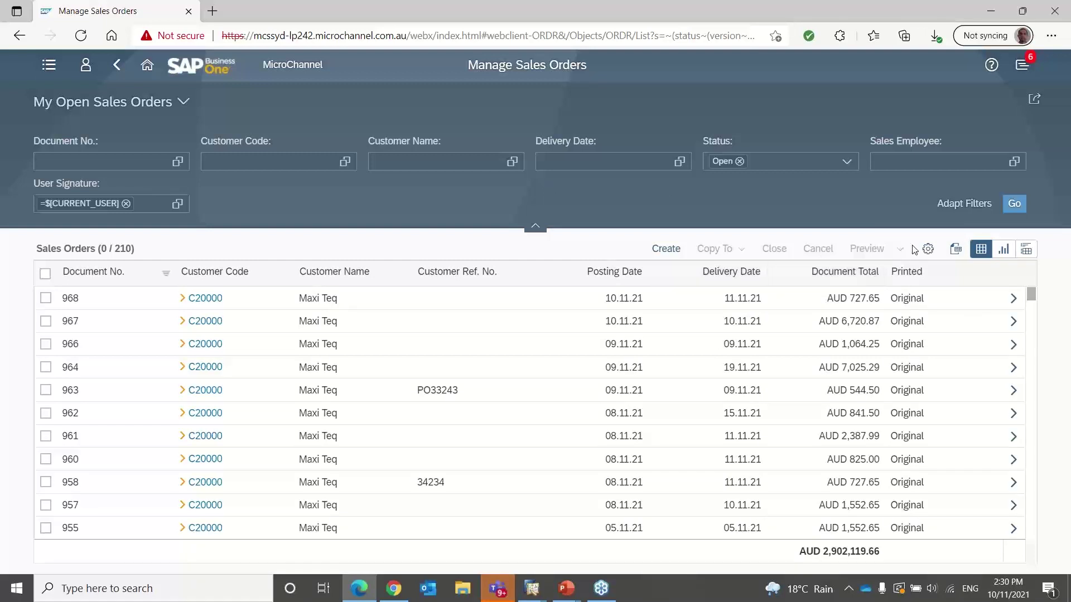
Step: Export the open sales orders list to a spreadsheet, open the downloaded file in Excel and close it
left_click(955, 252)
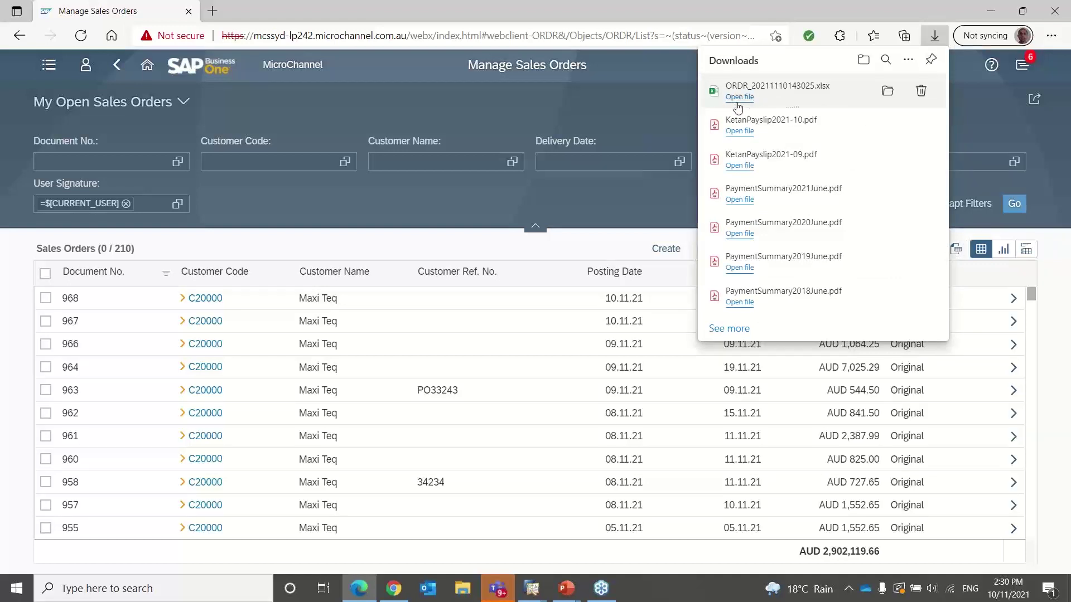
left_click(738, 97)
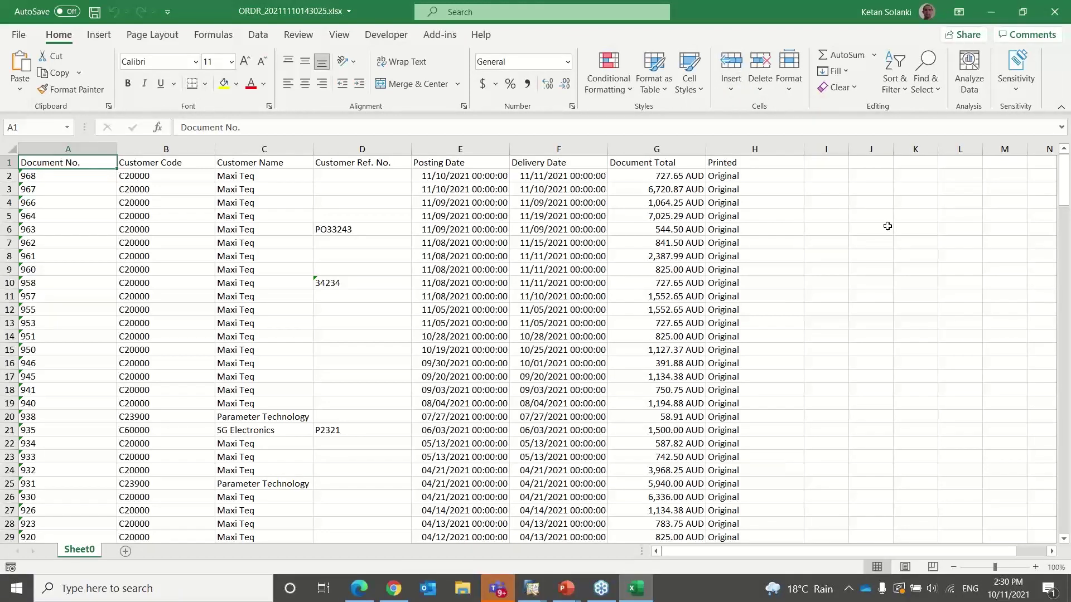
left_click(1057, 14)
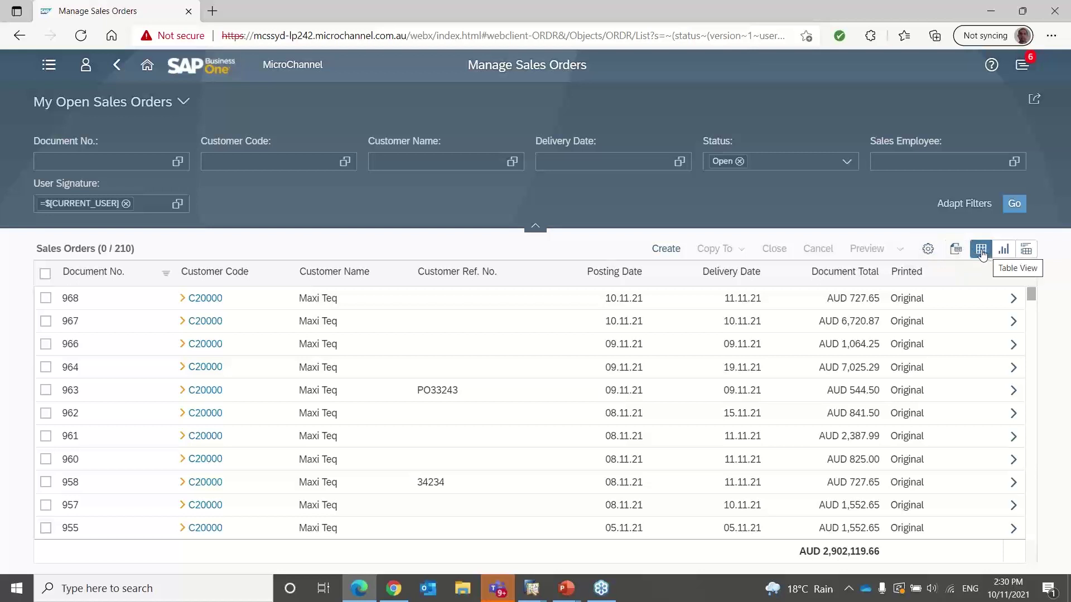
Step: Show the sales orders as a chart and replace the Record Count measure with Document Total
left_click(1005, 251)
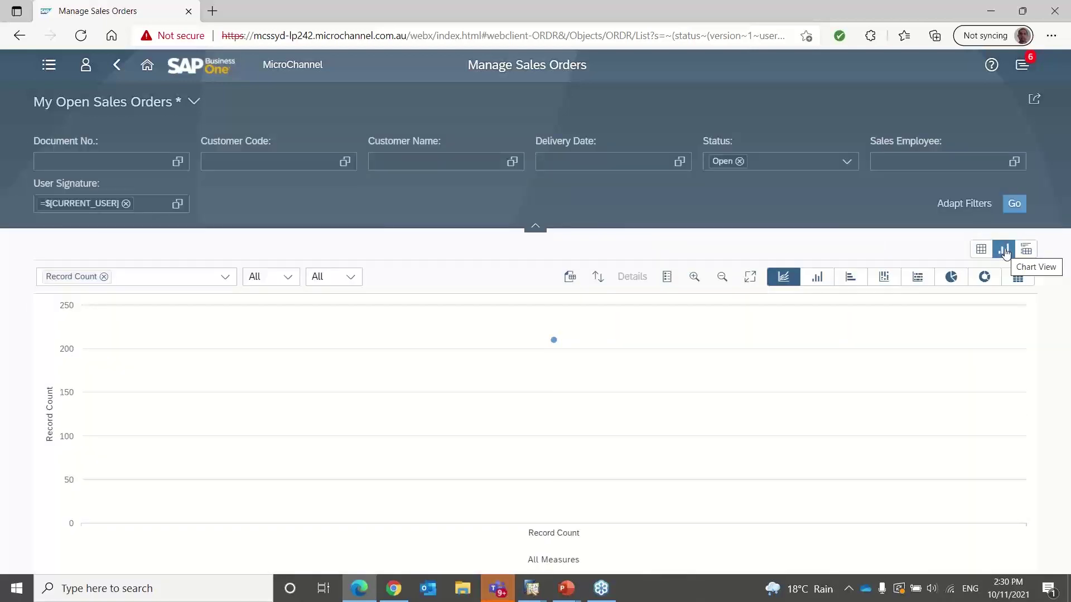
left_click(225, 278)
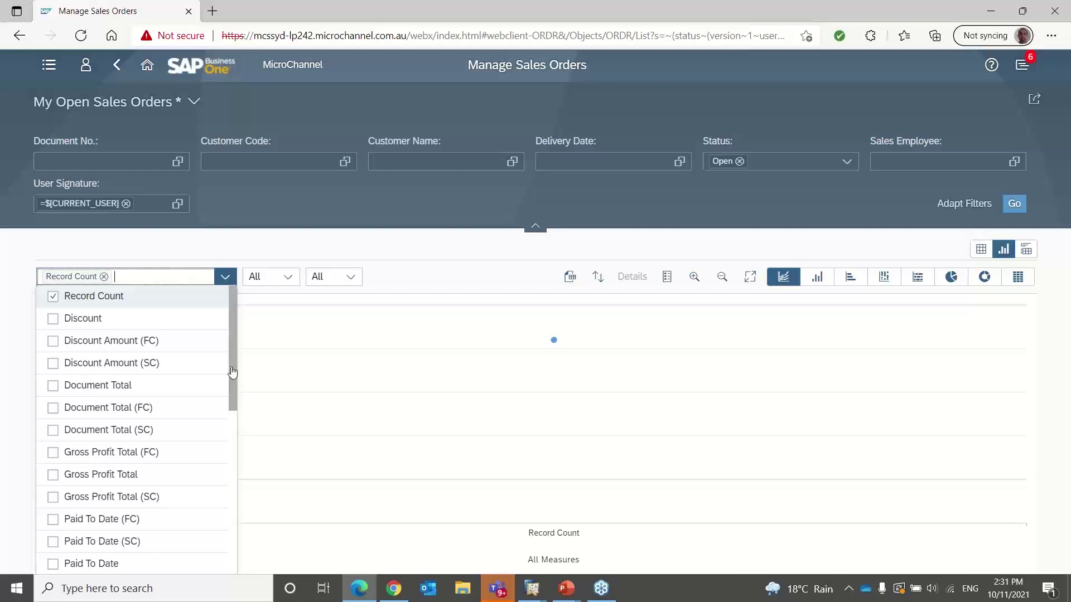
left_click(53, 386)
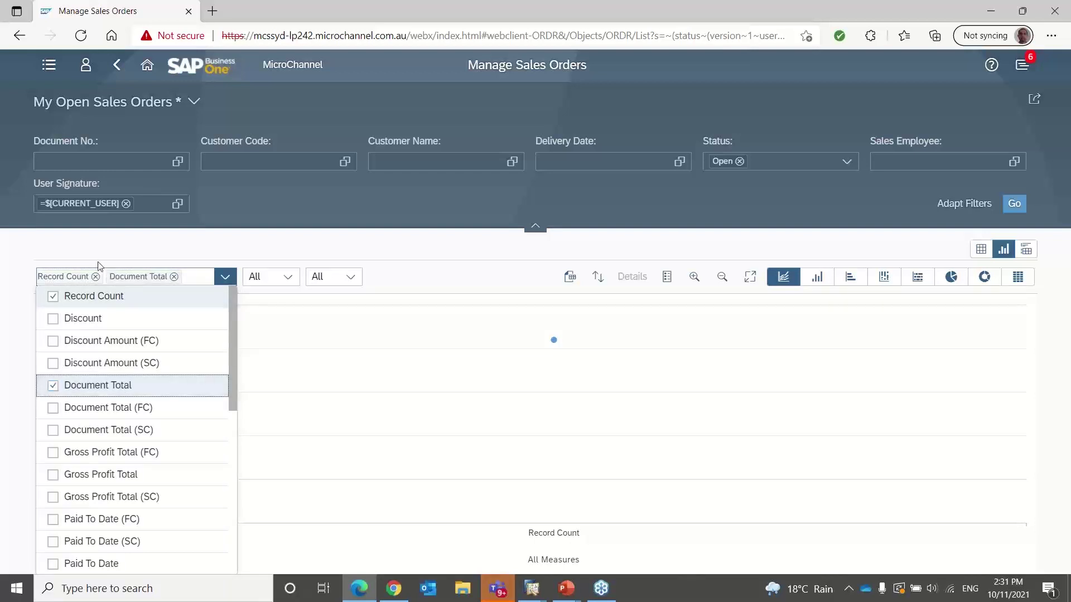
left_click(95, 276)
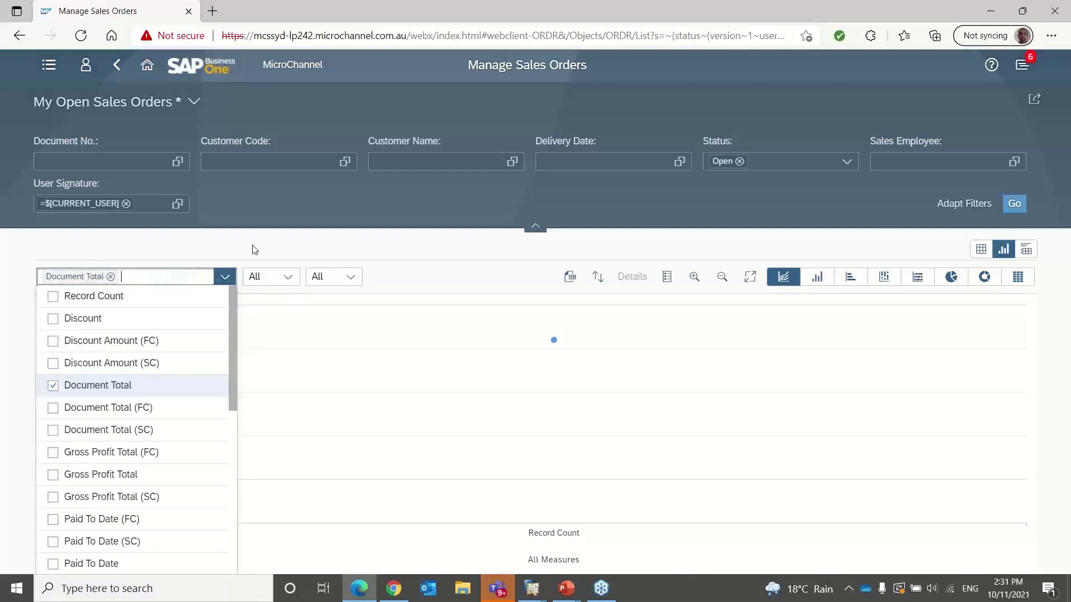
Step: Set the chart's dimension to Creation Date (Year and Month)
left_click(288, 277)
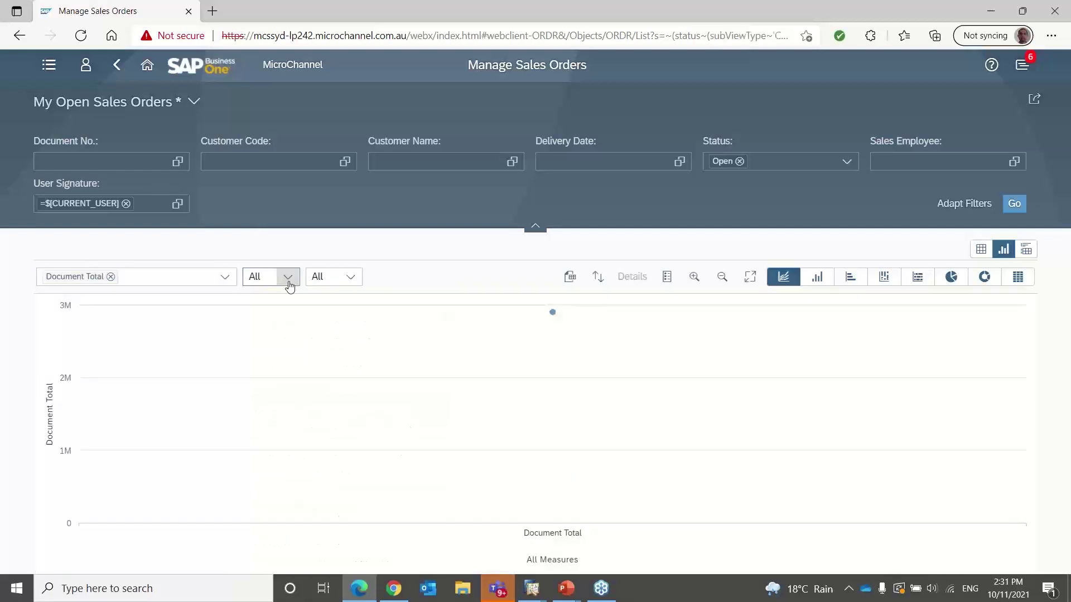
left_click(287, 277)
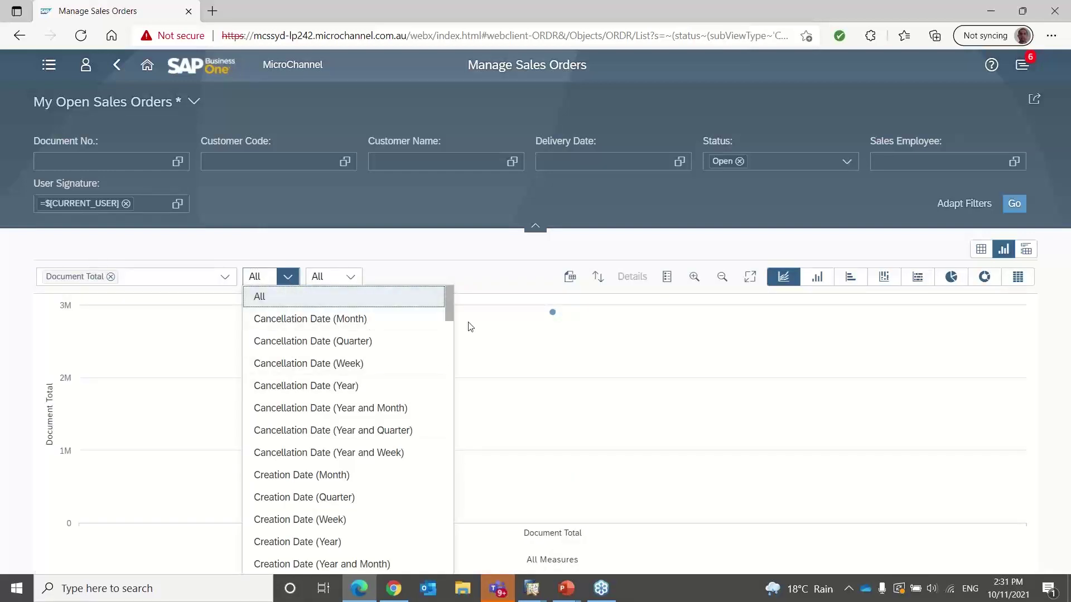
scroll(446, 314, "down", 1)
left_click_drag(446, 314, 447, 335)
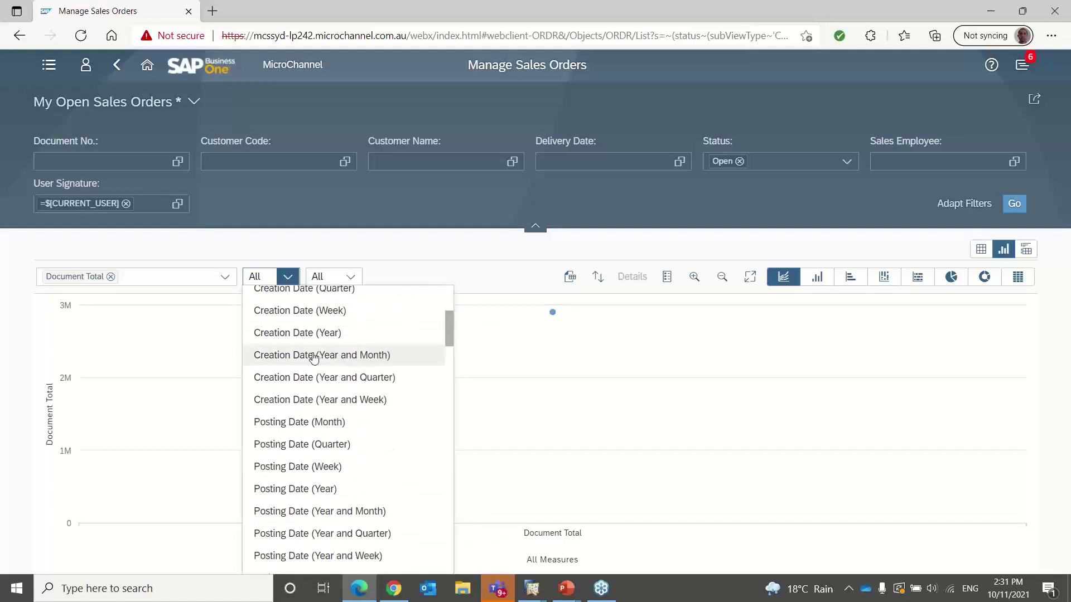
left_click(344, 357)
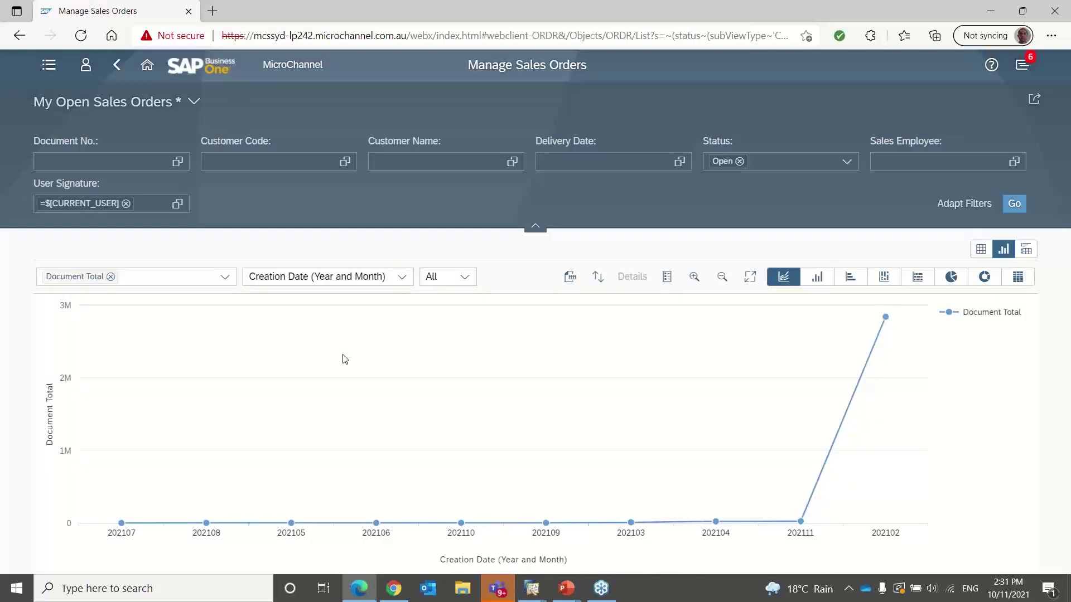
Step: Remove the current-user condition from the User Signature filter and apply the filters to the chart
left_click(126, 203)
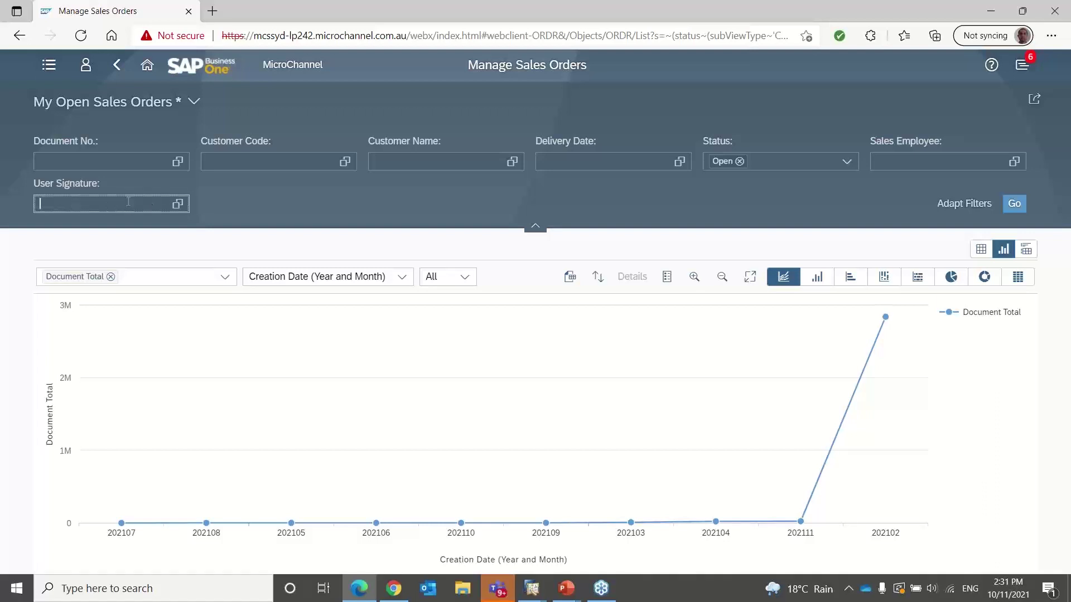
left_click(1013, 206)
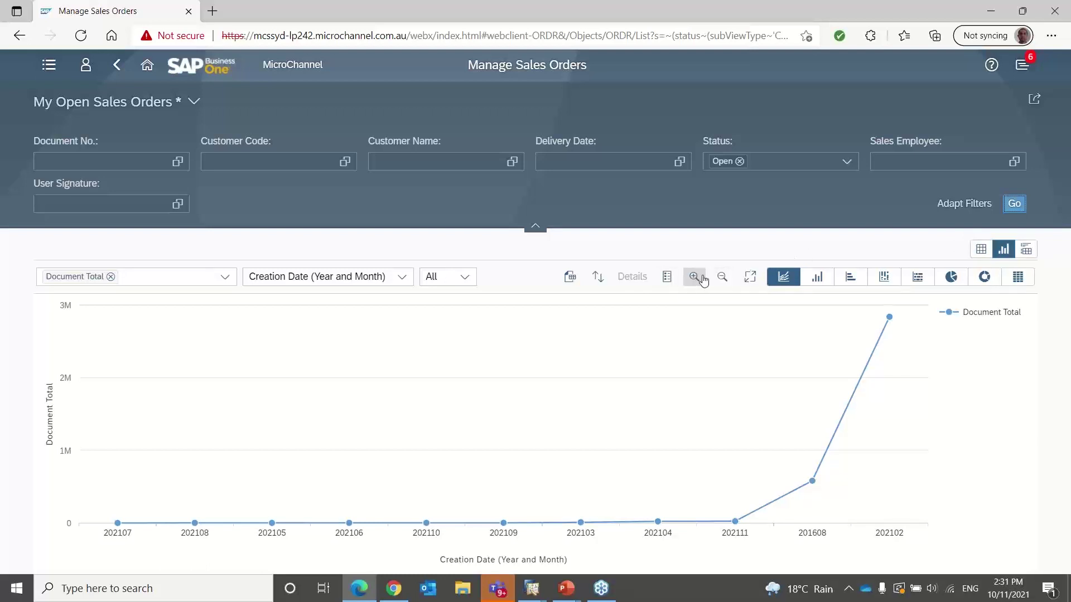
Step: Export the chart data to a spreadsheet and open the downloaded file in Excel
left_click(575, 285)
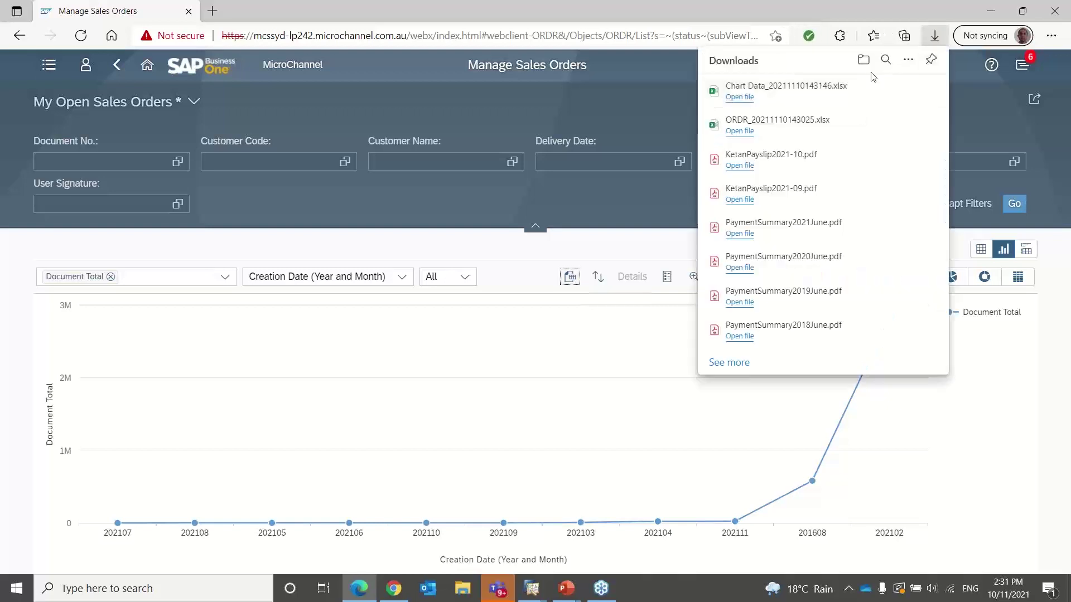
left_click(740, 97)
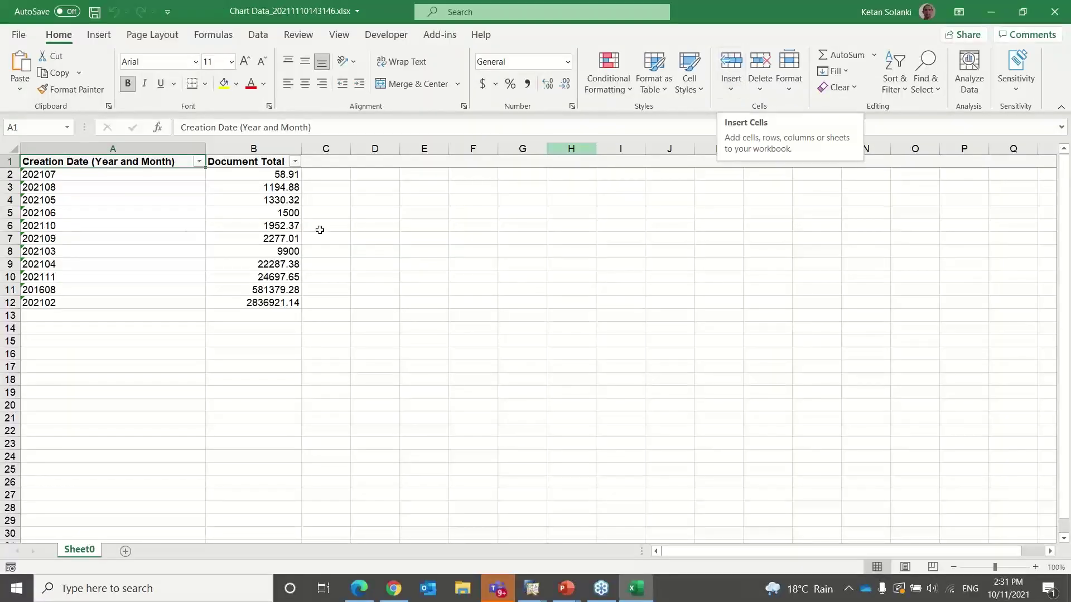
Step: Examine the creation months and their document totals in the exported chart data, then close the workbook
left_click(69, 182)
left_click(66, 216)
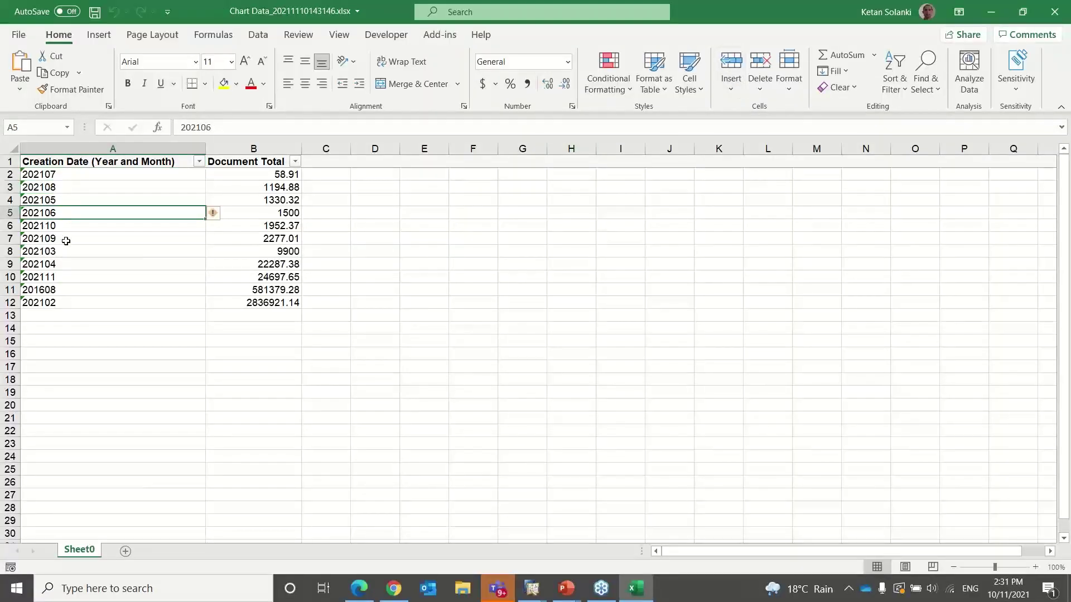
left_click(65, 239)
left_click(69, 276)
left_click(68, 290)
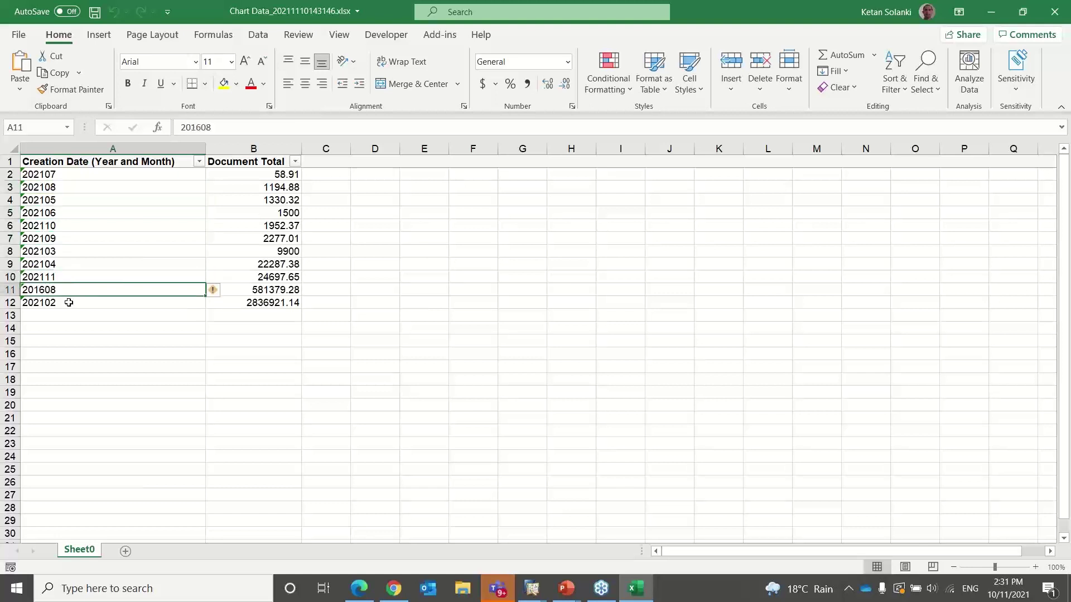
left_click(68, 302)
left_click(130, 199)
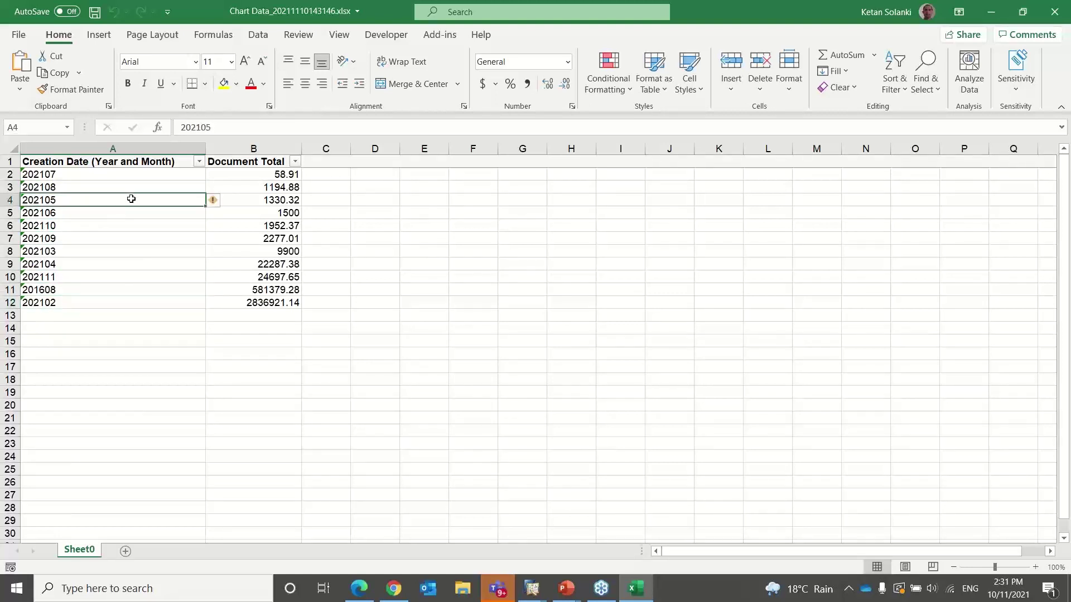
left_click(143, 180)
left_click(1056, 14)
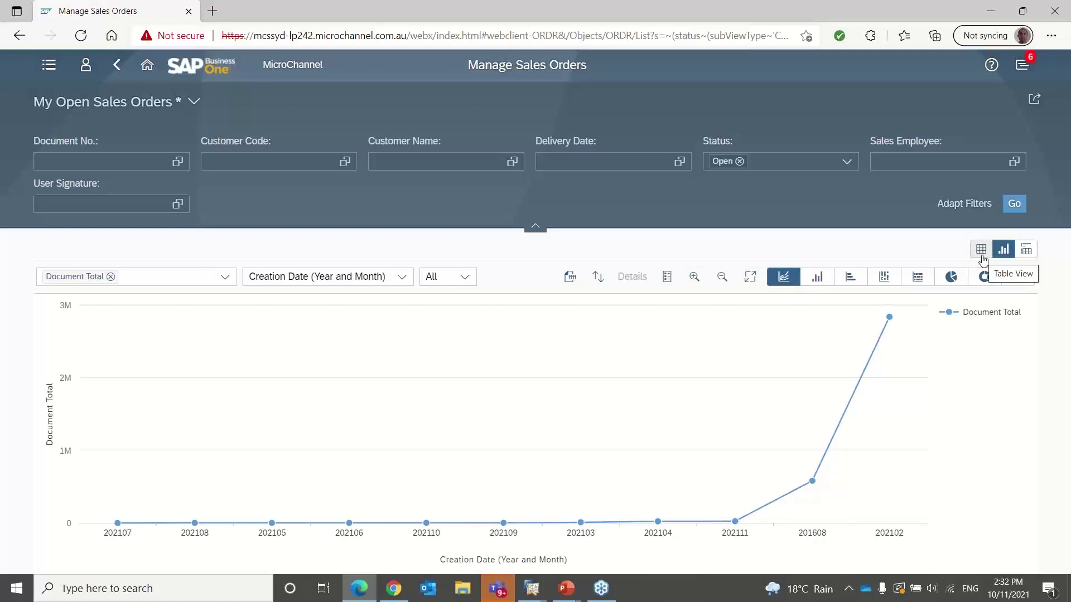
Step: Enlarge the chart to full screen, try the column and bar chart types, and exit full screen with the bar chart
left_click(751, 282)
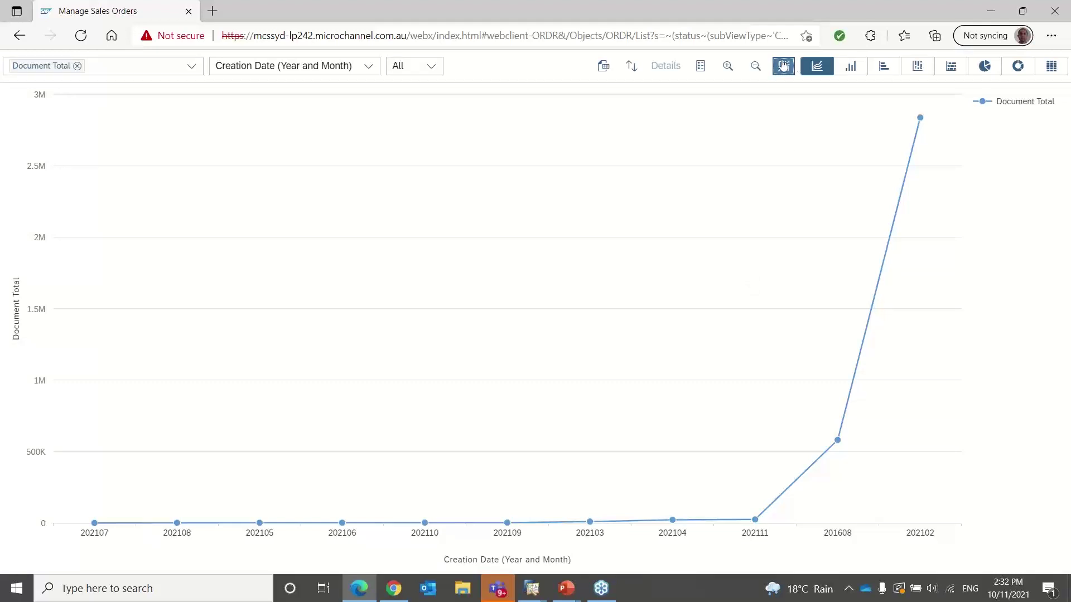
left_click(849, 67)
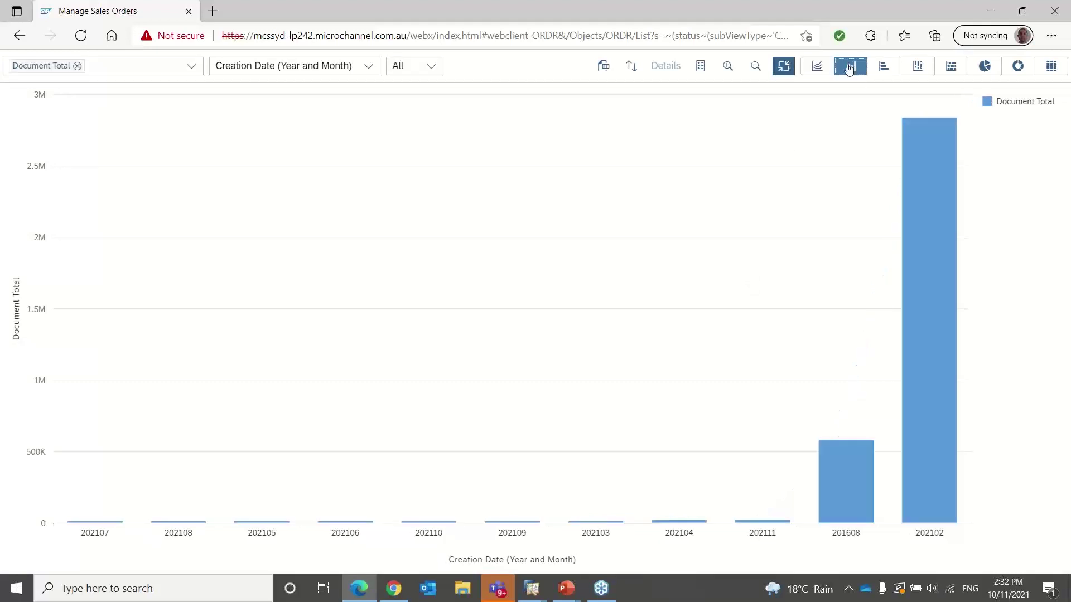
left_click(883, 68)
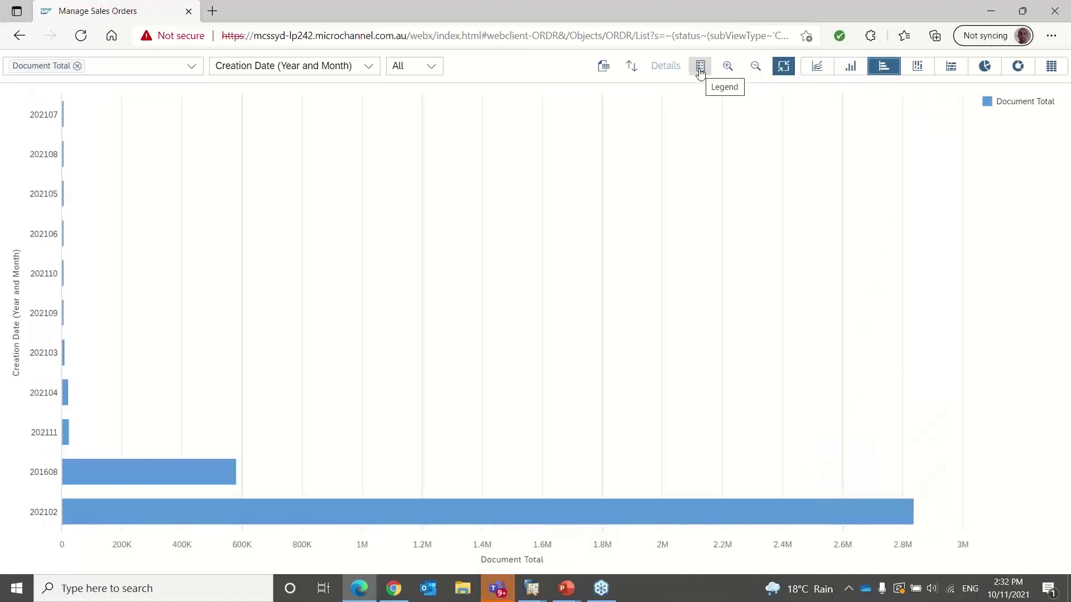
left_click(784, 71)
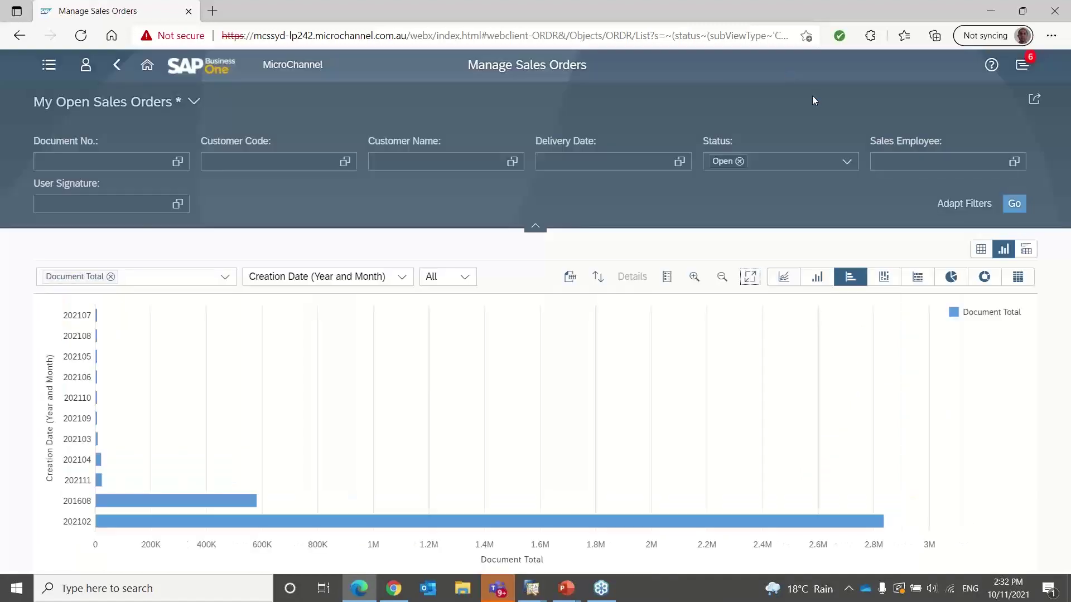
Step: Return the sales orders to the table view and group them by Customer Name
left_click(981, 250)
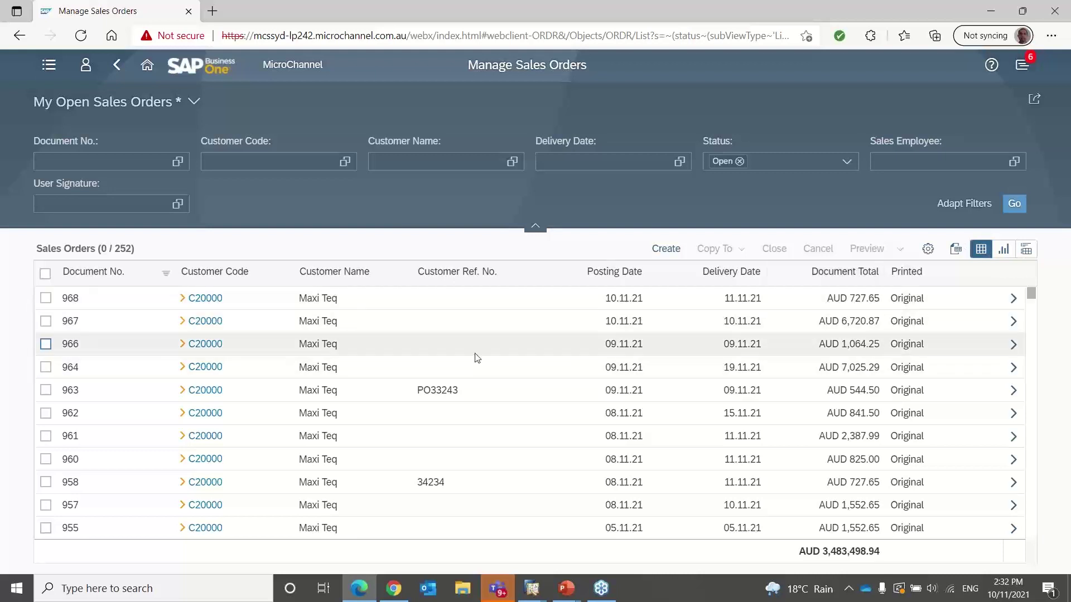
left_click(347, 275)
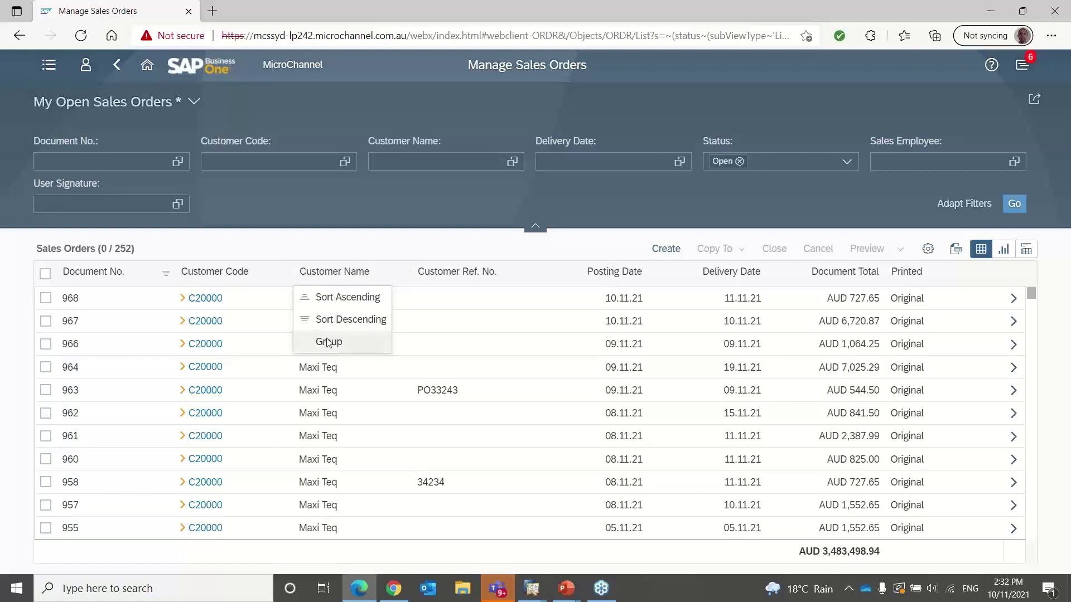
left_click(328, 342)
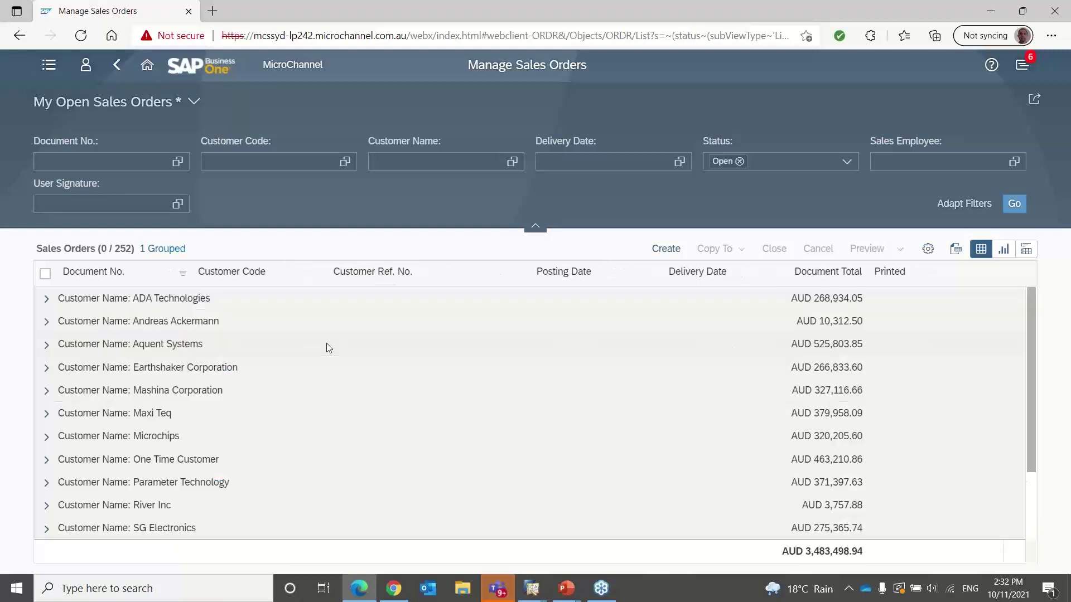
Step: Expand and collapse the first two customer groups to examine their sales orders
left_click(48, 300)
left_click(48, 300)
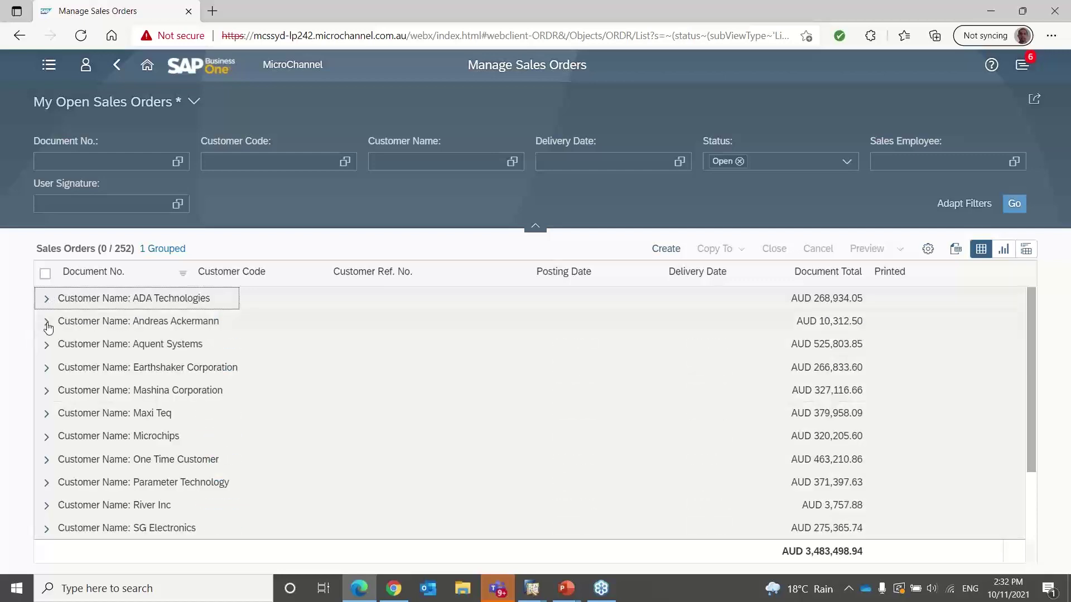
left_click(47, 324)
left_click(48, 324)
left_click(47, 300)
left_click(47, 300)
Step: Remove the Customer Name grouping from the sales orders table
left_click(162, 249)
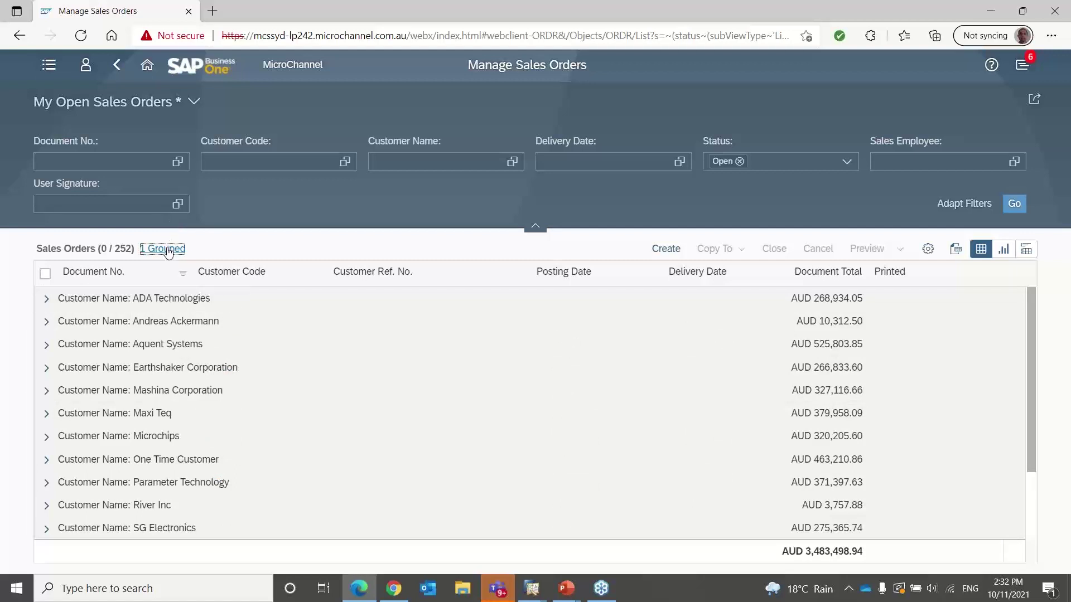
left_click(276, 223)
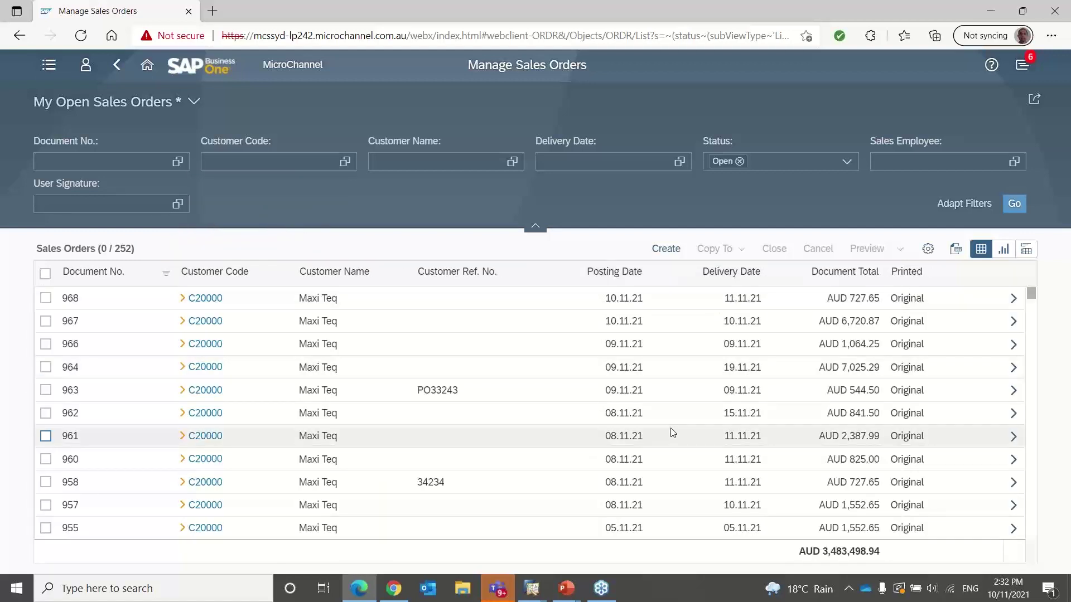
Step: Group the open sales orders by Delivery Date, and expand and collapse the first two date groups
left_click(734, 270)
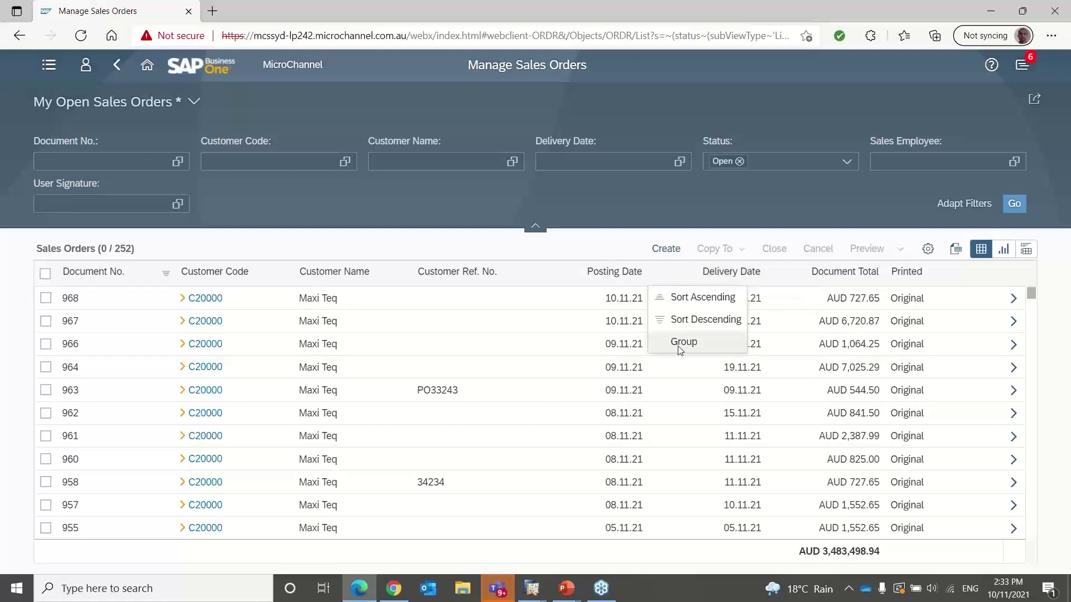
left_click(680, 346)
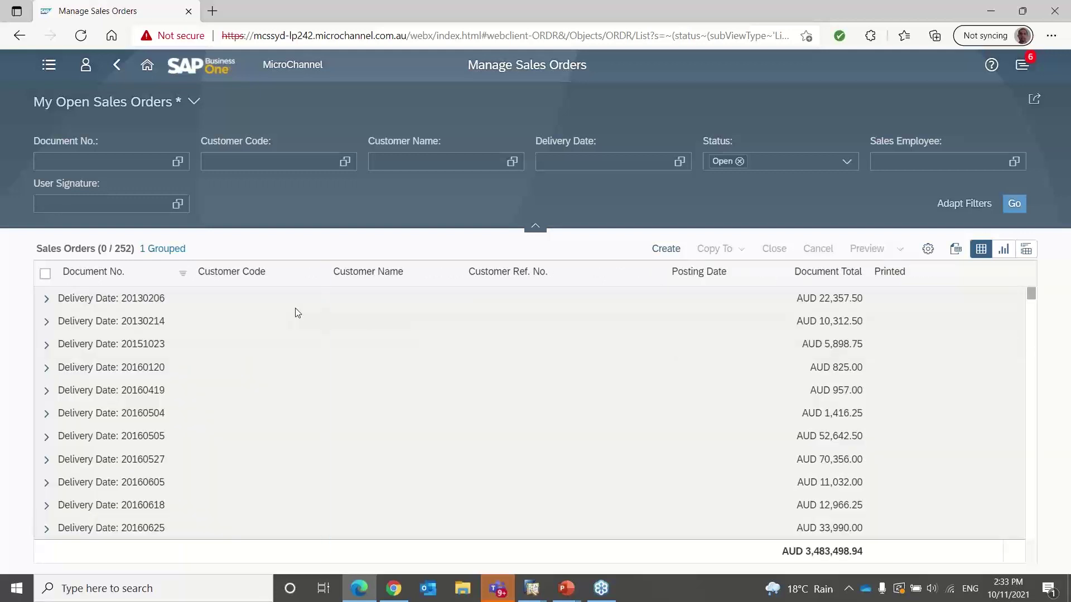
left_click(47, 299)
left_click(48, 301)
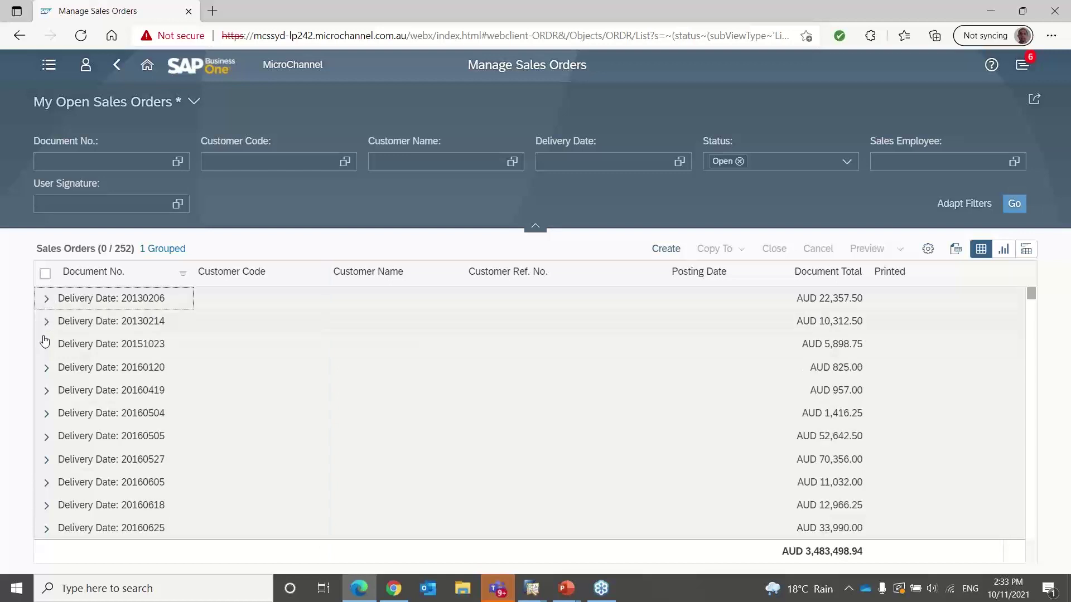
left_click(45, 323)
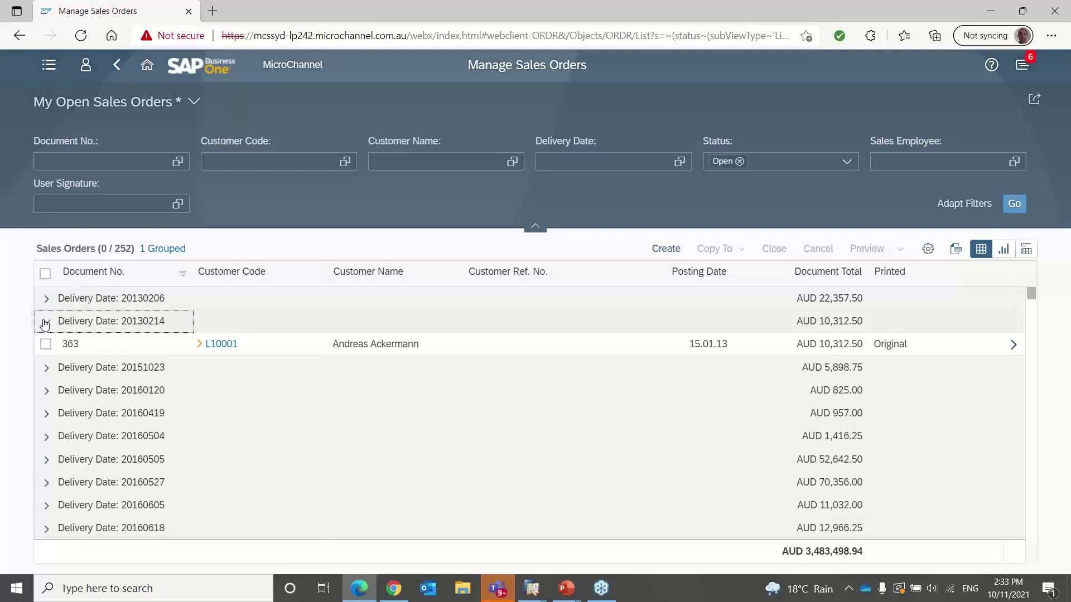
left_click(44, 324)
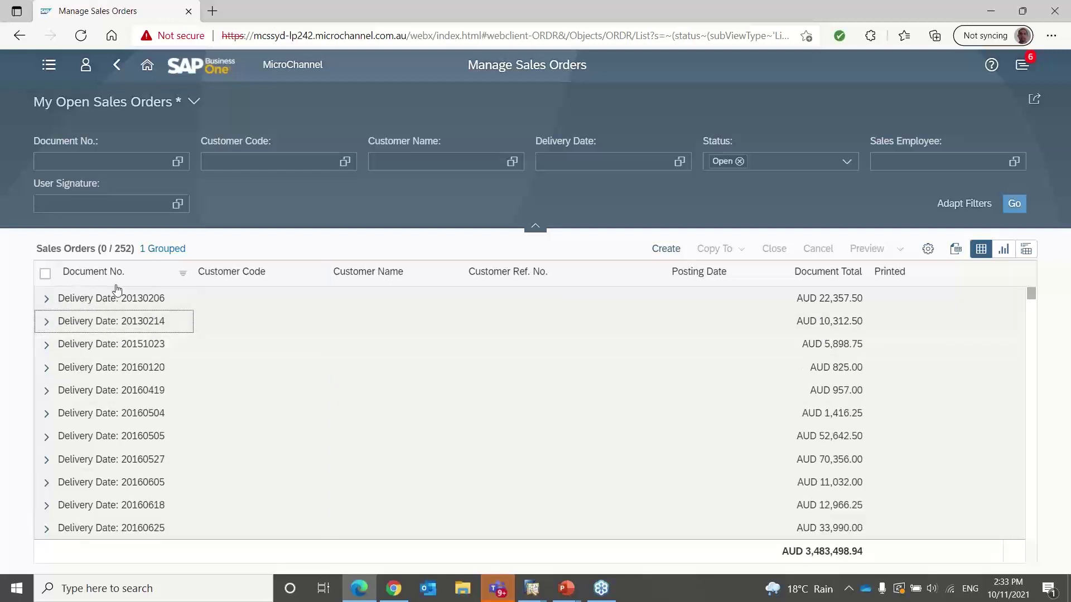
Step: Remove the Delivery Date grouping from the sales orders table
left_click(165, 252)
left_click(268, 223)
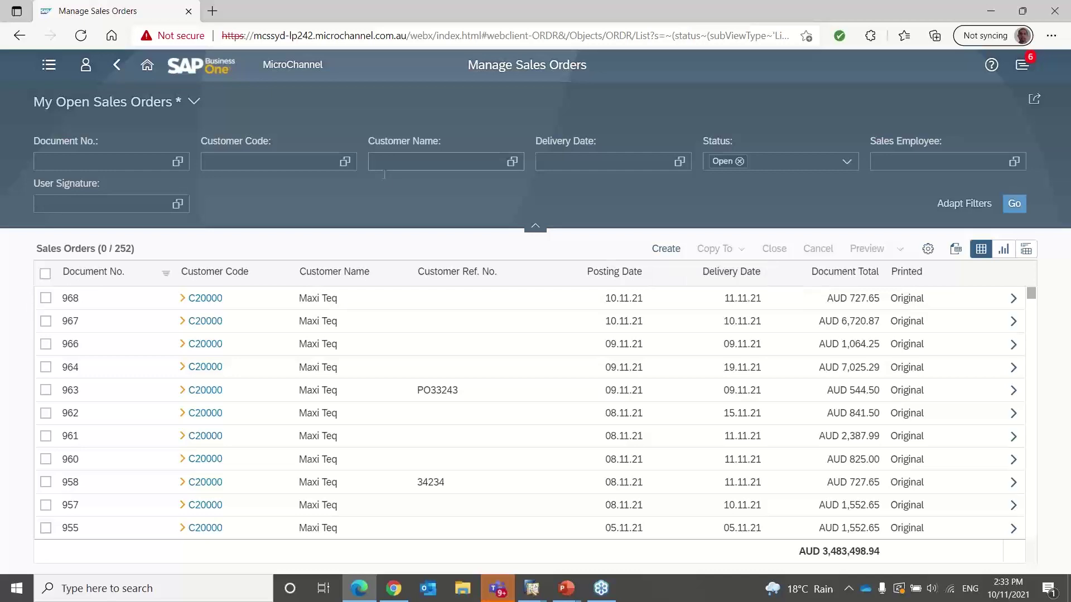
Step: Open the General Overview analytics dashboard from the home page and look through all its cards
left_click(148, 66)
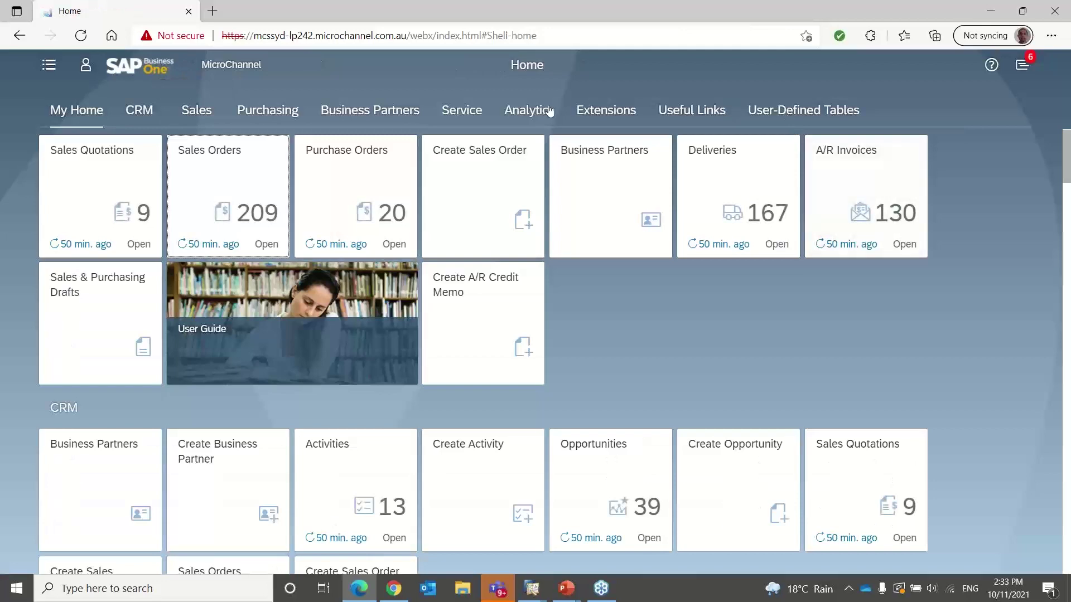
left_click(526, 110)
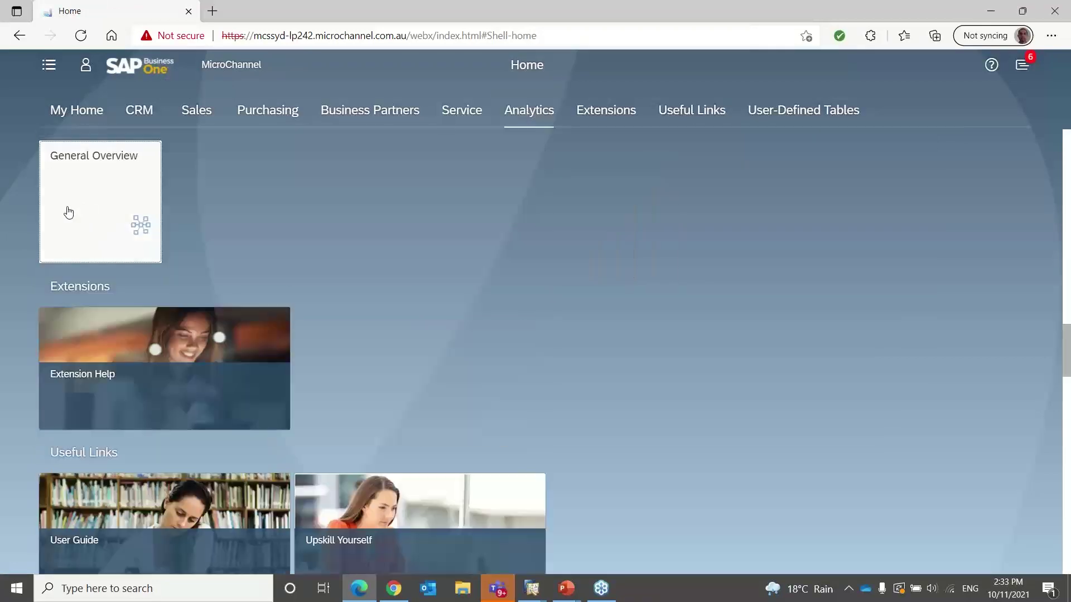
left_click(113, 187)
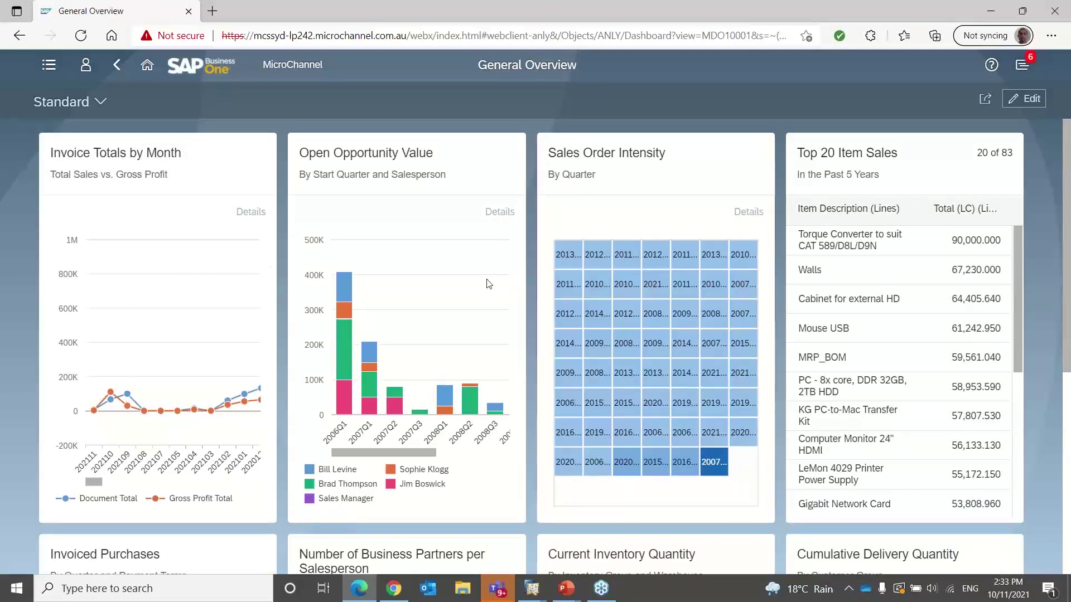
mouse_move(574, 364)
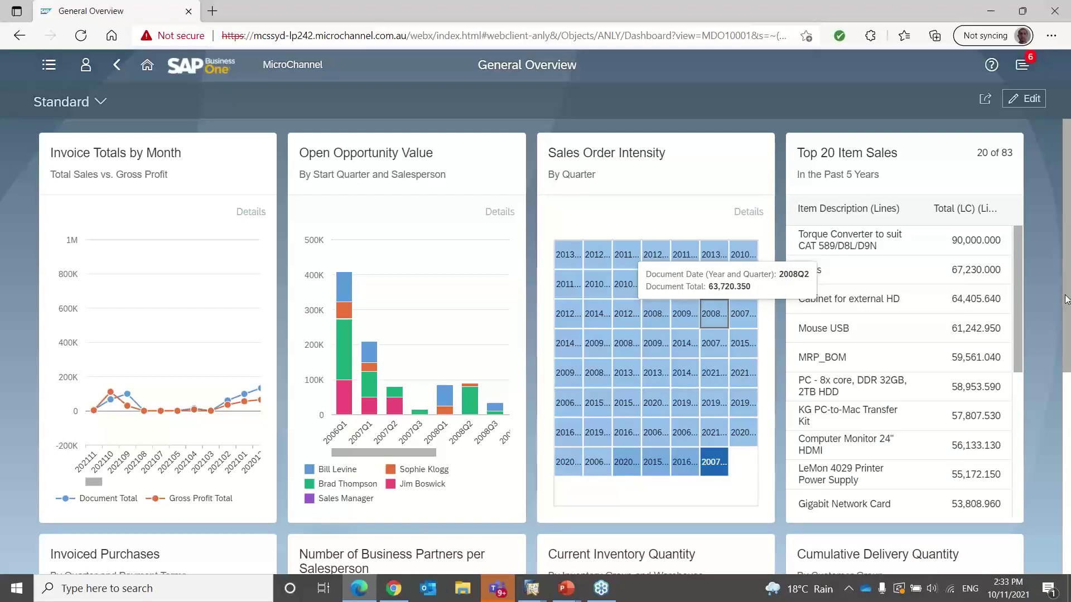
left_click_drag(1066, 300, 1069, 501)
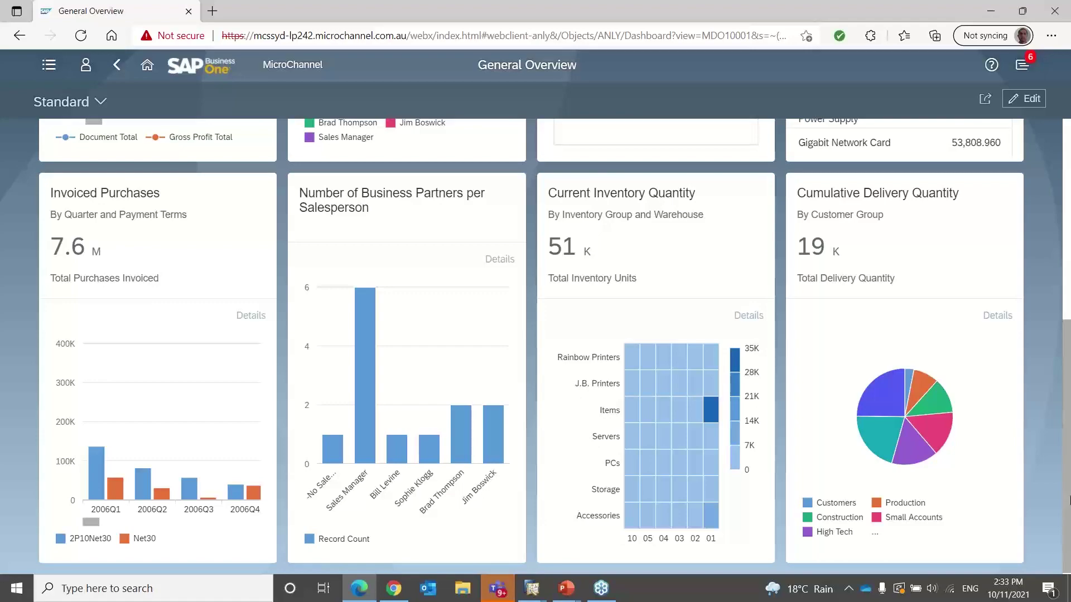
left_click_drag(1069, 501, 1040, 178)
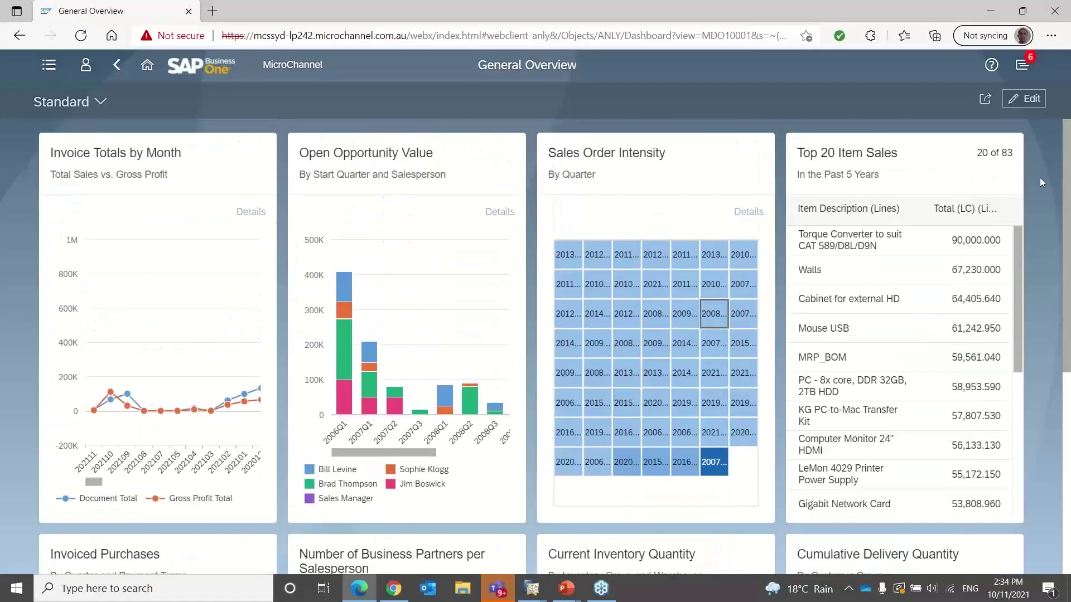
Step: Put the General Overview dashboard in edit mode and start a new card with A/R Invoices as data source
left_click(1026, 100)
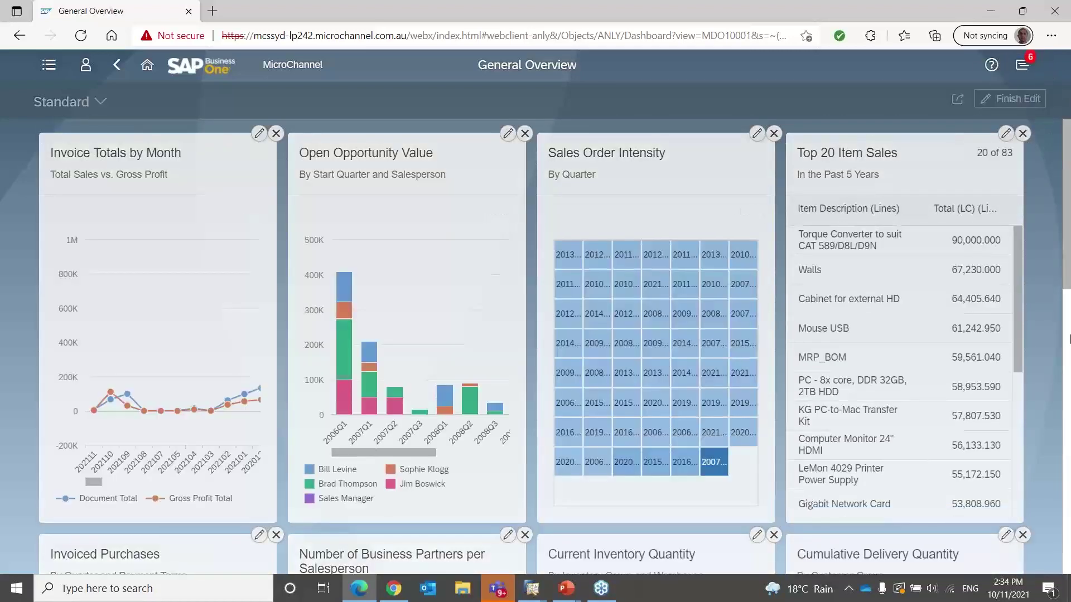
left_click_drag(1068, 289, 1068, 525)
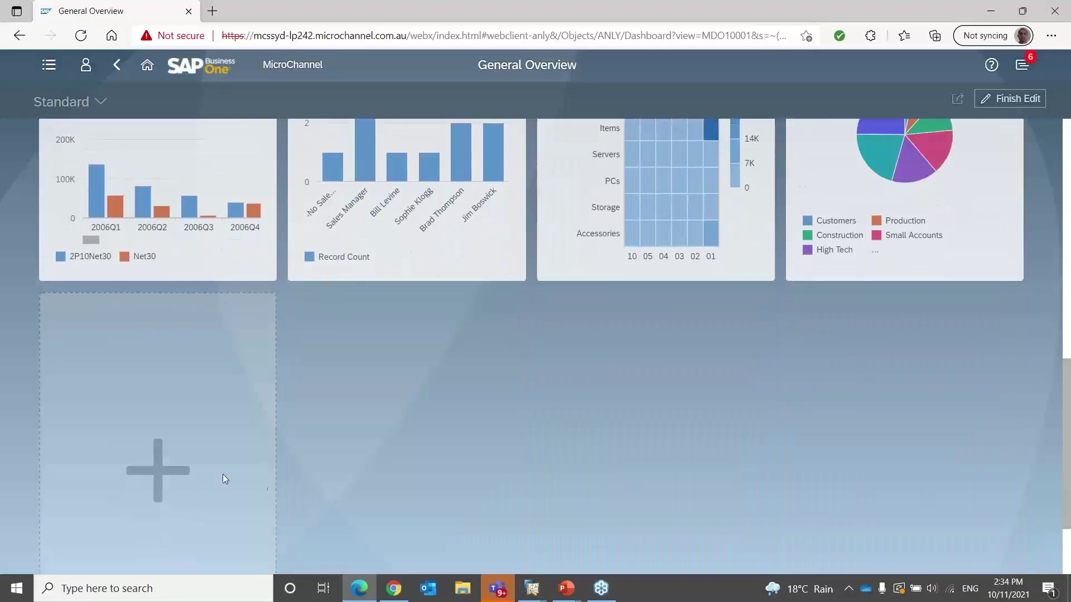
left_click(155, 469)
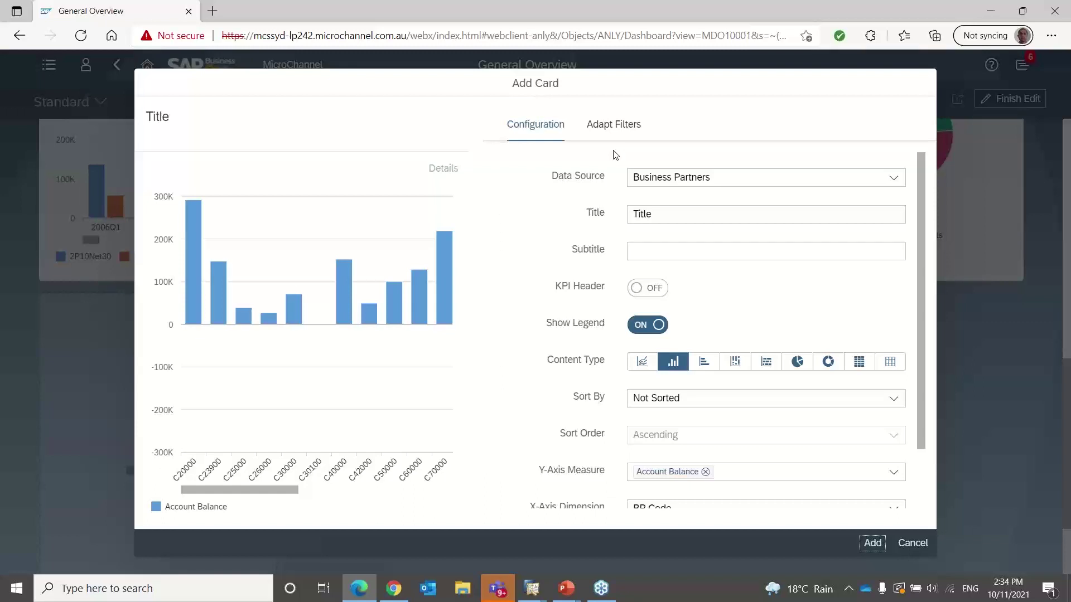
left_click(895, 179)
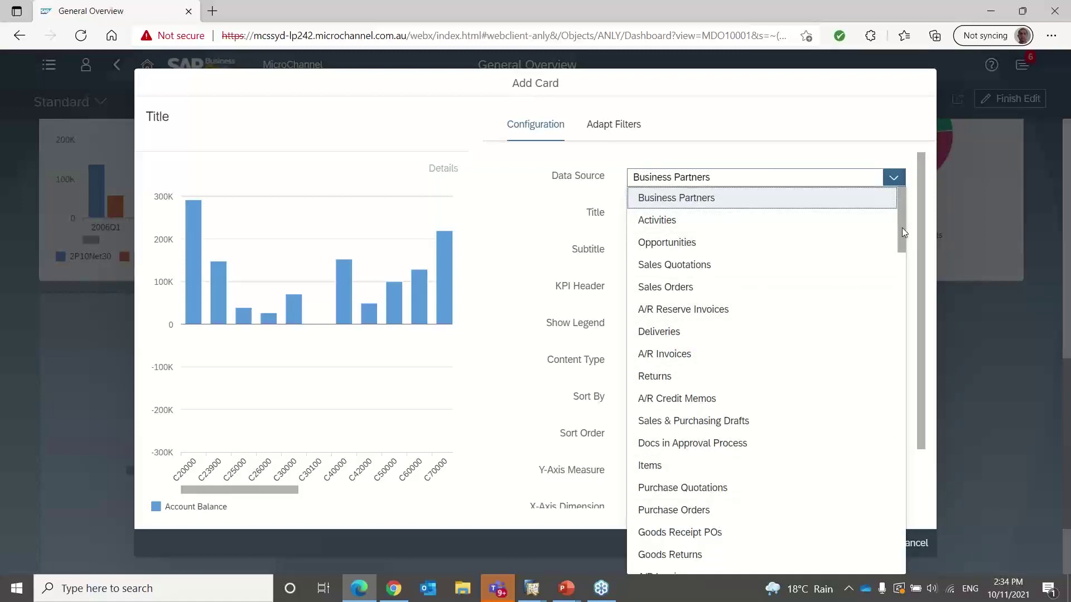
left_click(662, 360)
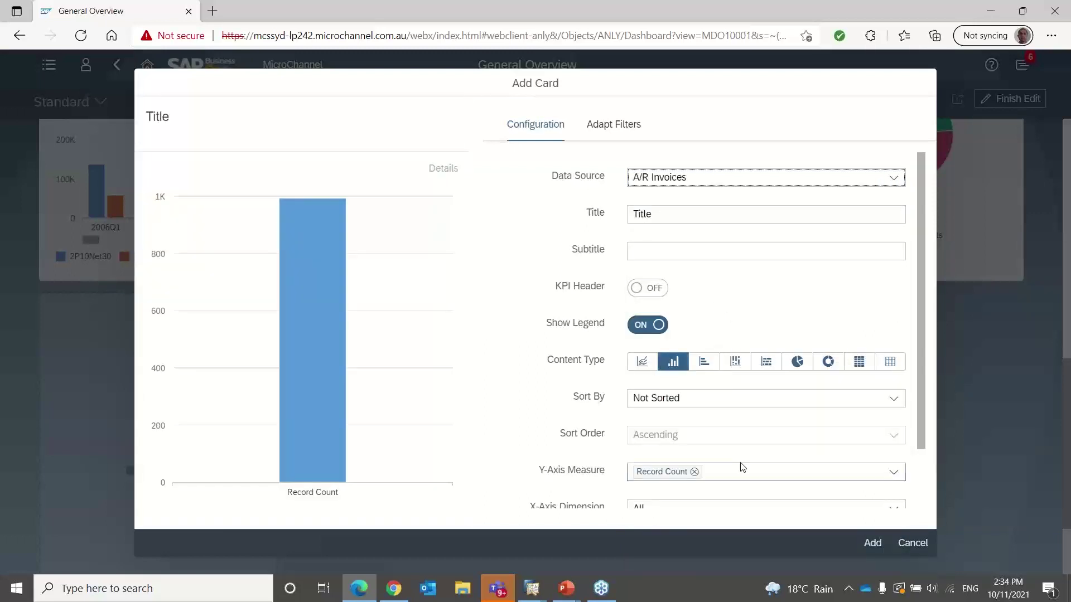
Step: Replace the card's Y-axis measure Record Count with Document Total and Gross Profit Total
left_click(695, 472)
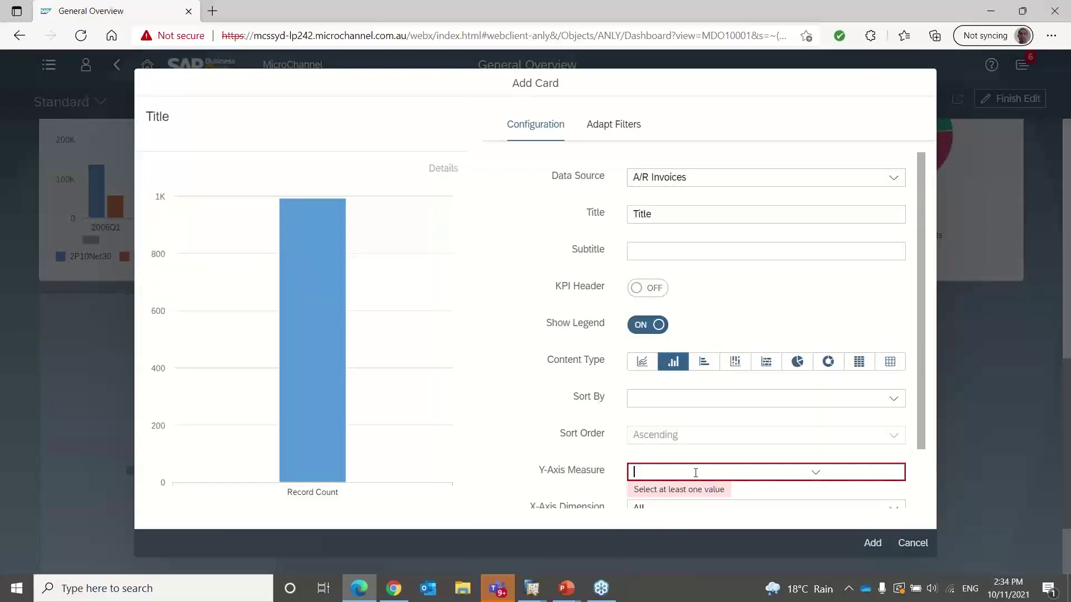
left_click(892, 472)
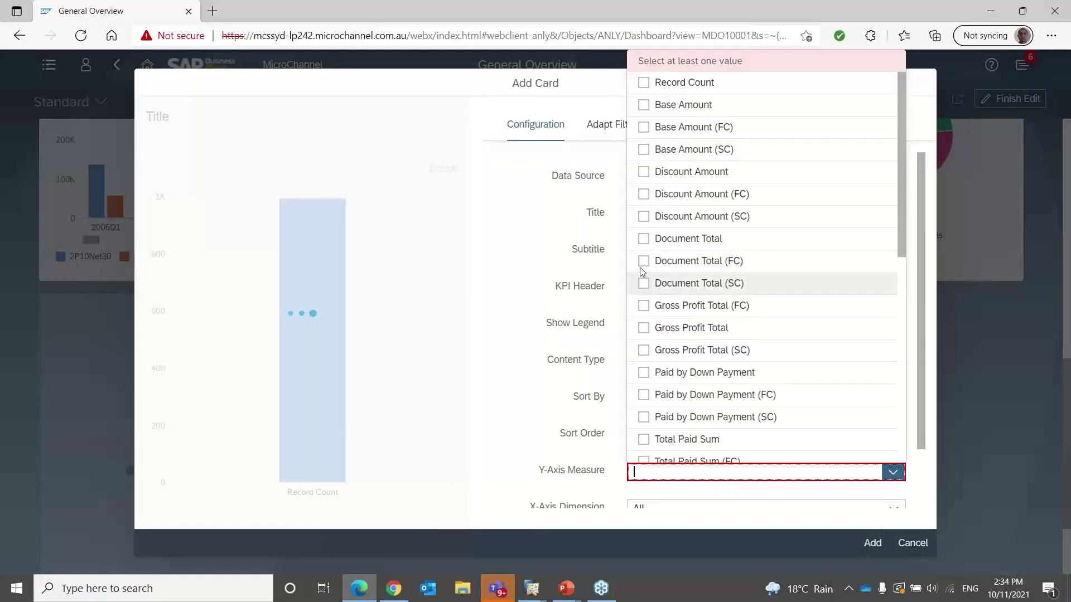
left_click(644, 239)
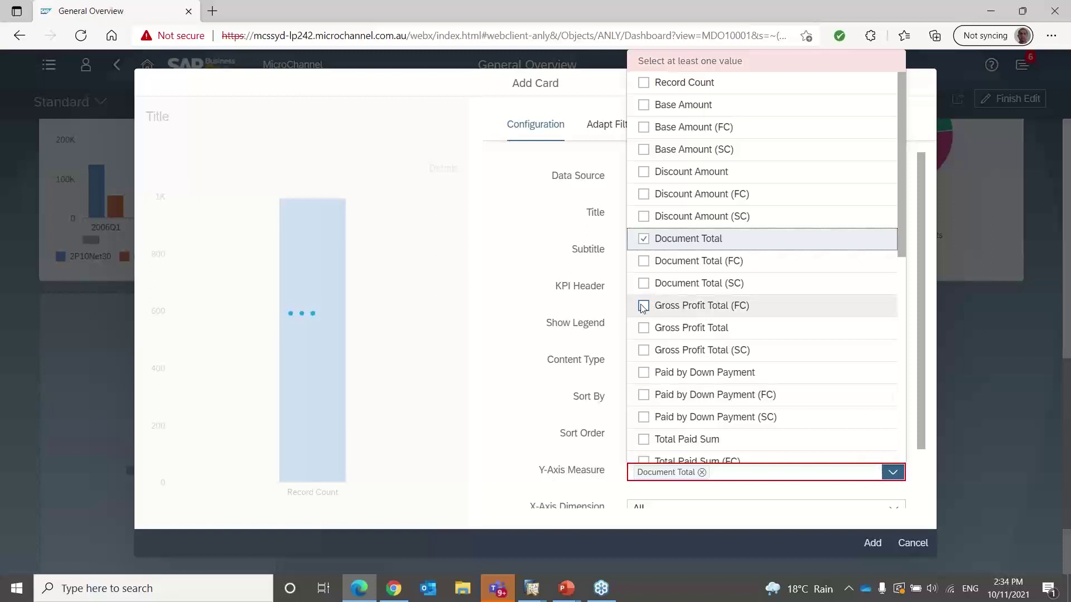
left_click(644, 328)
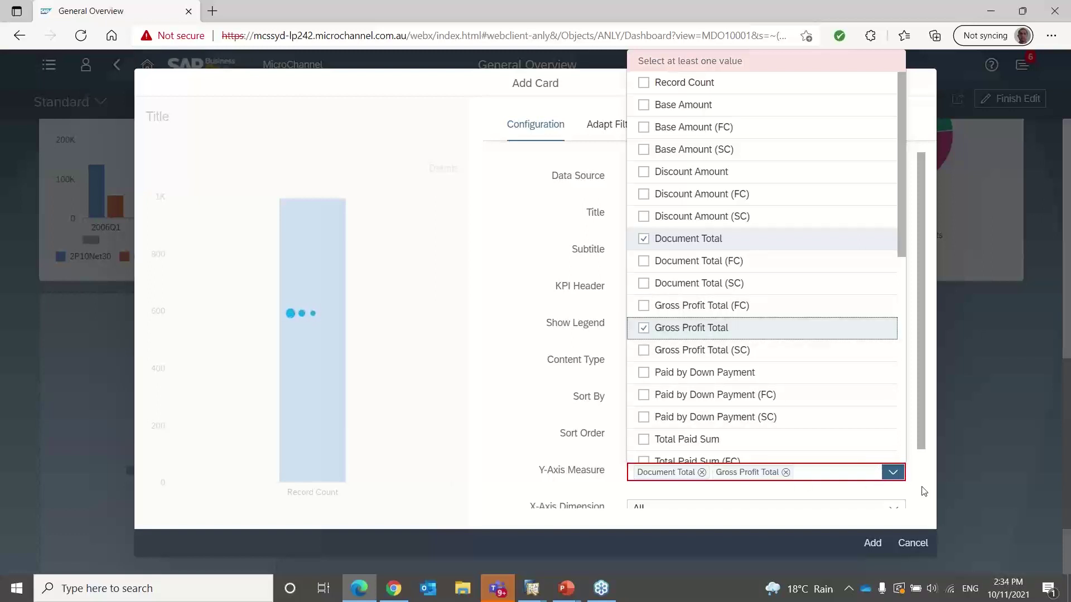
left_click(889, 496)
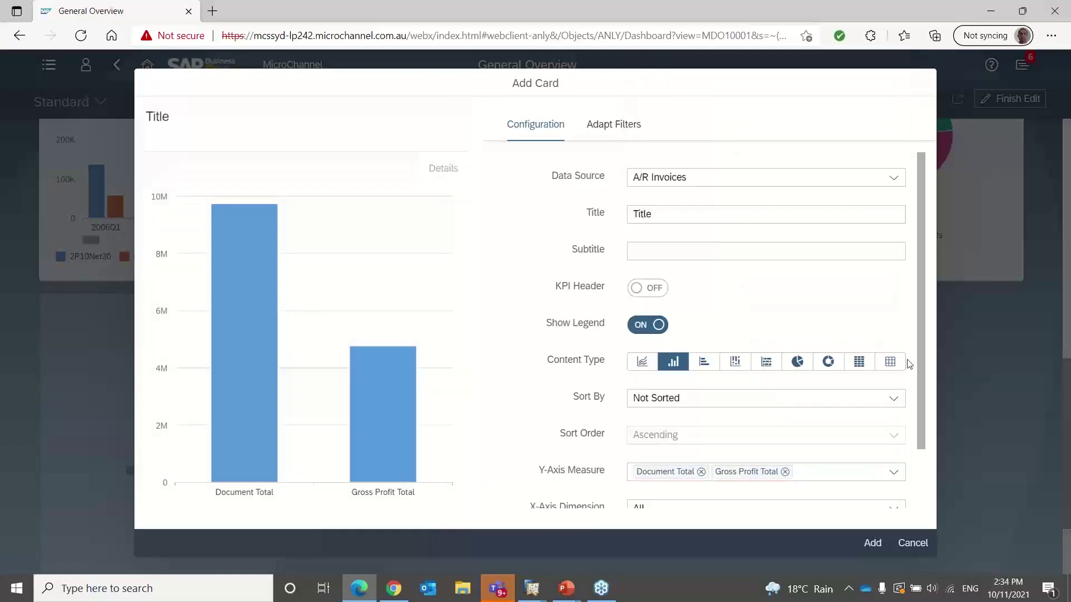
Step: Set the card's X-axis dimension to Posting Date (Year and Month)
left_click_drag(921, 349, 942, 428)
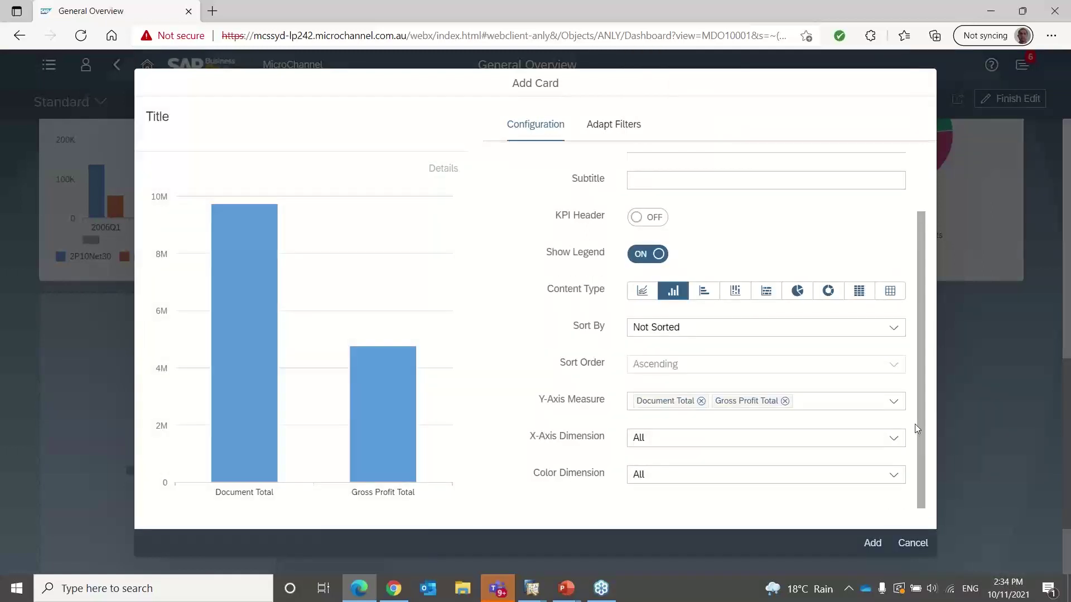
left_click(894, 438)
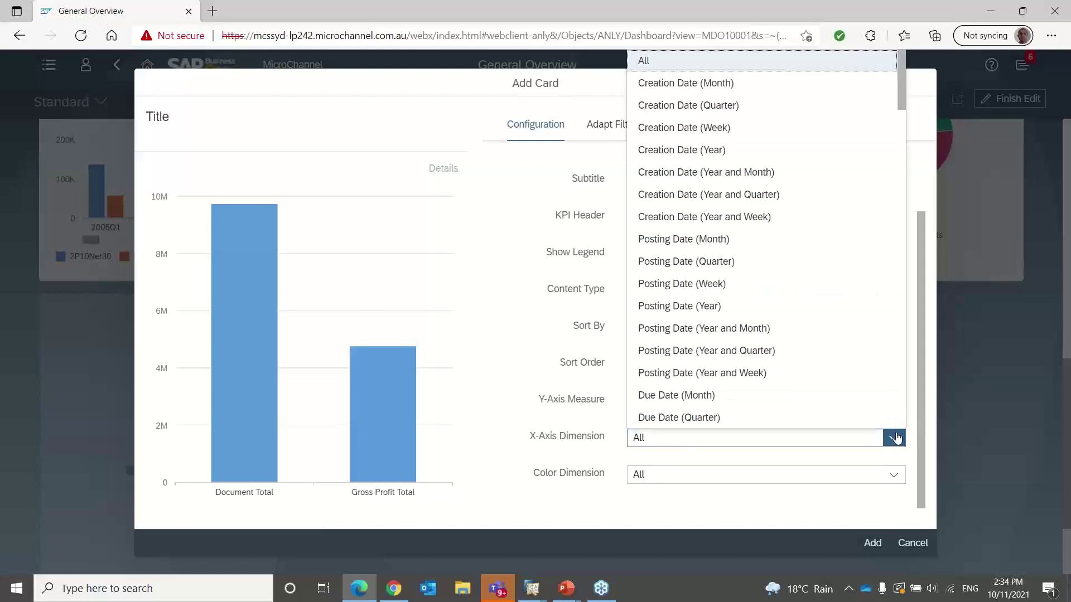
left_click(691, 335)
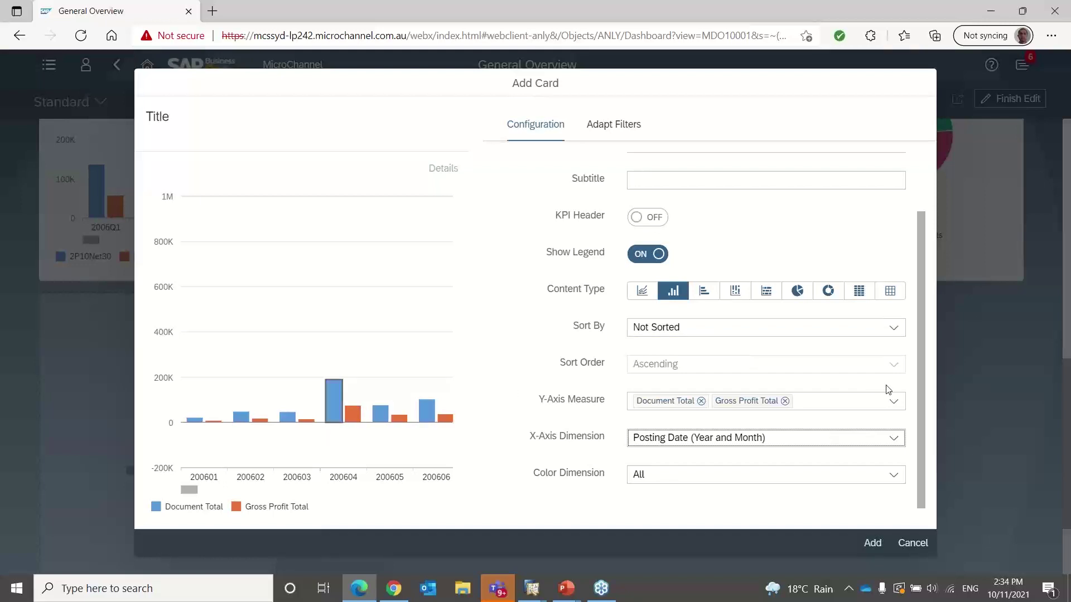
Step: Change the new card's title to "Sales By Month"
left_click_drag(924, 409, 915, 283)
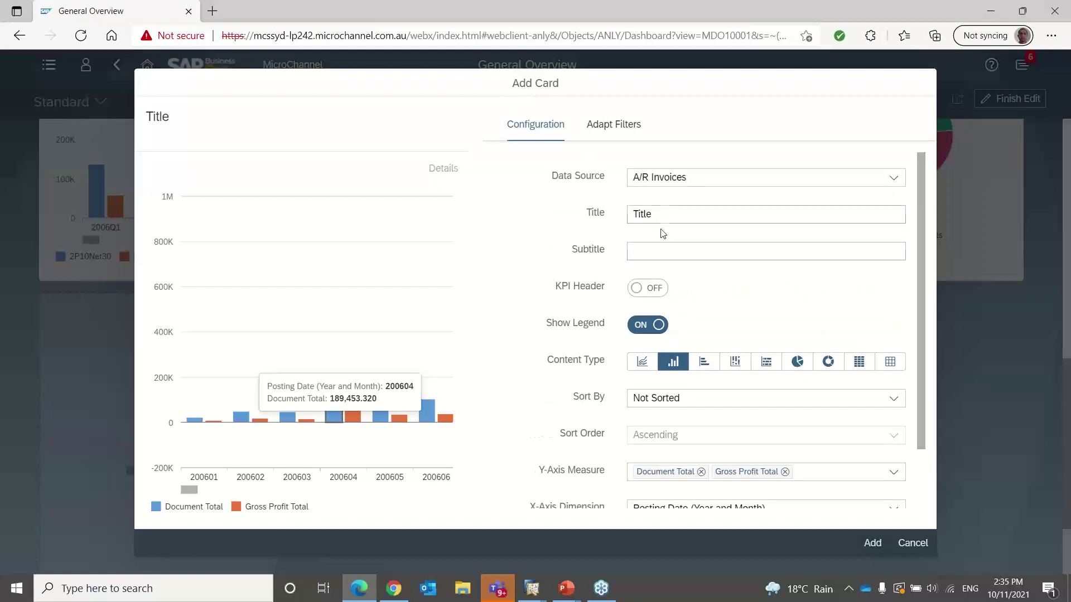
left_click(663, 212)
left_click_drag(663, 213, 583, 216)
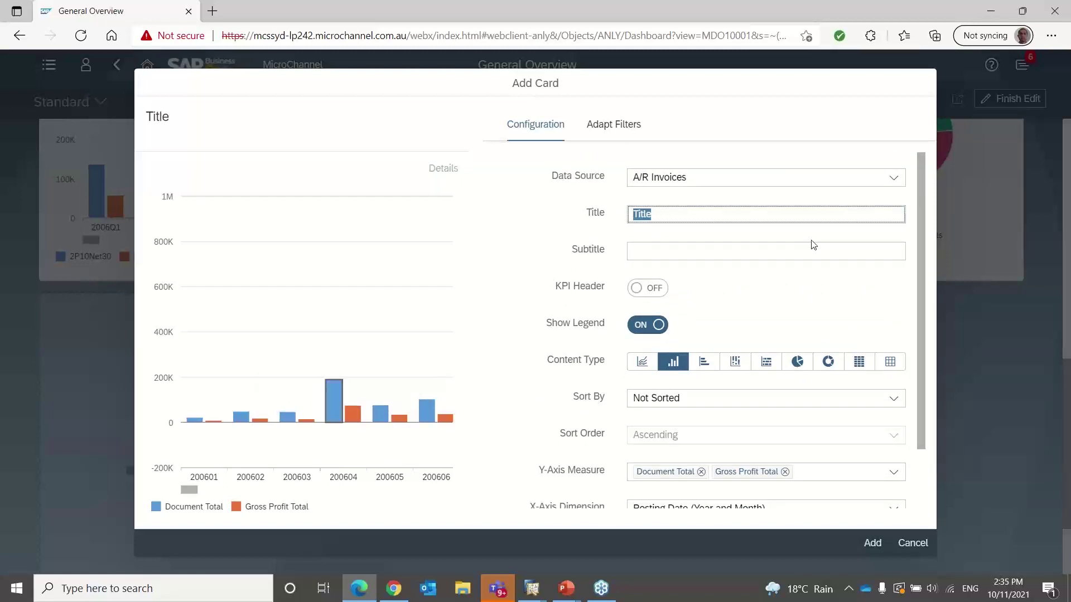
type("Saes")
key("BackSpace")
type("les By")
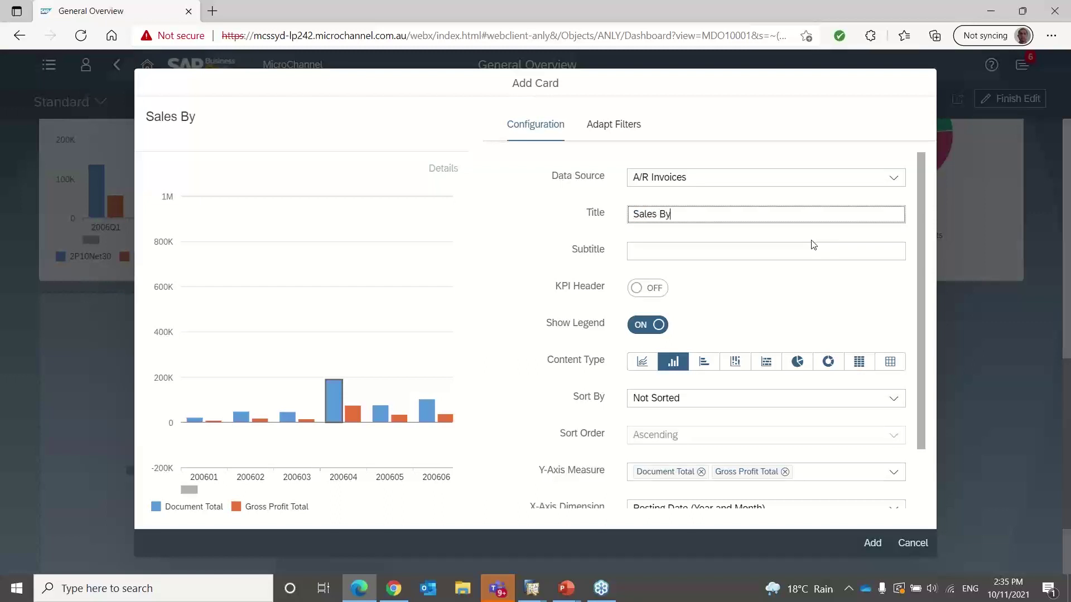
type(" Month")
key("Tab")
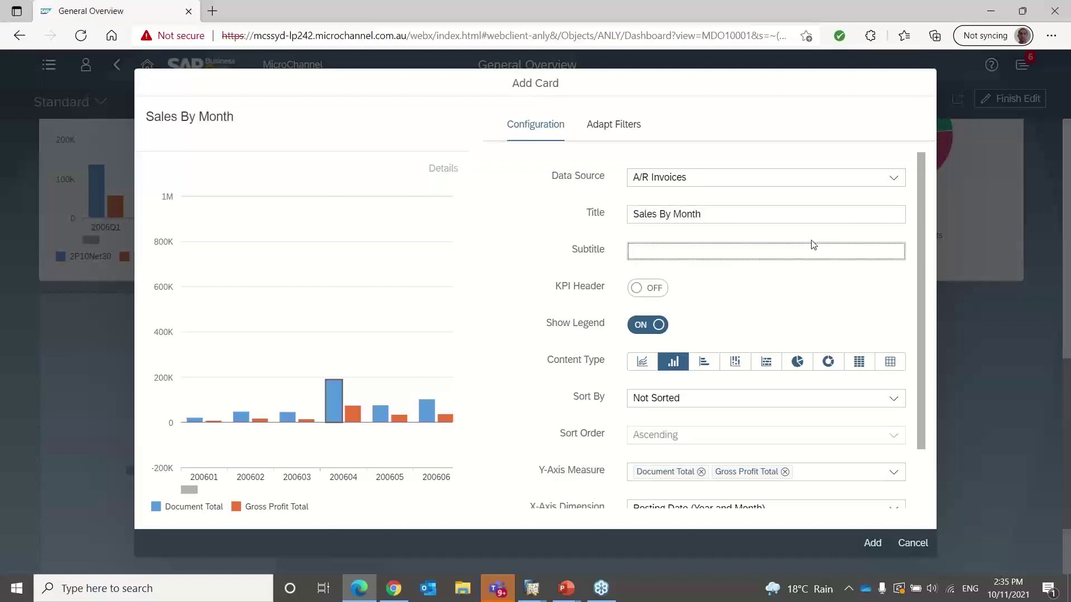
Step: Turn on the card's KPI header and set its KPI value to Document Total
left_click(639, 288)
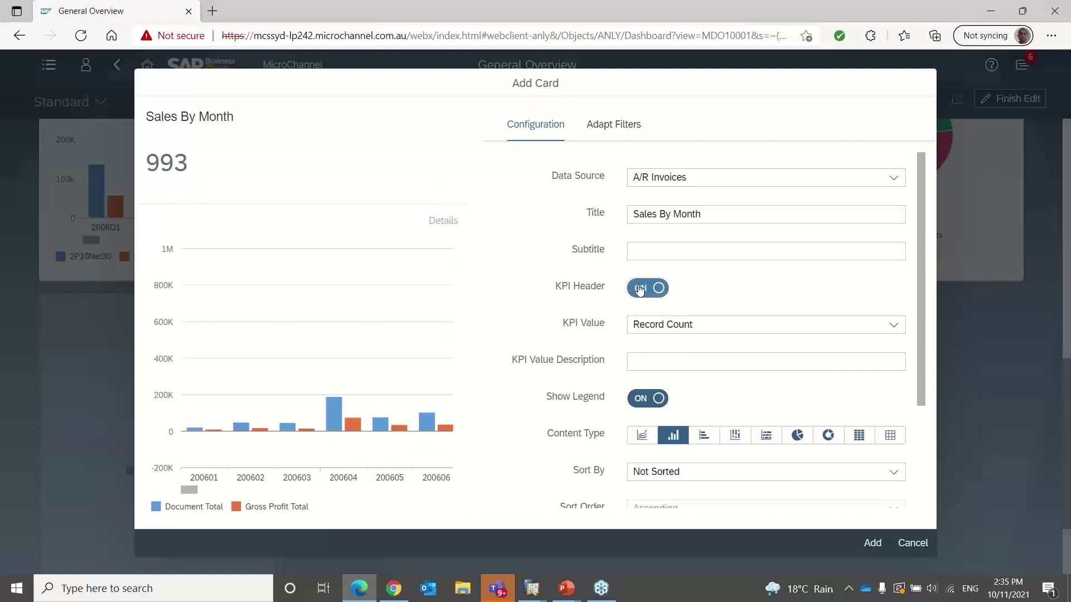
left_click(894, 327)
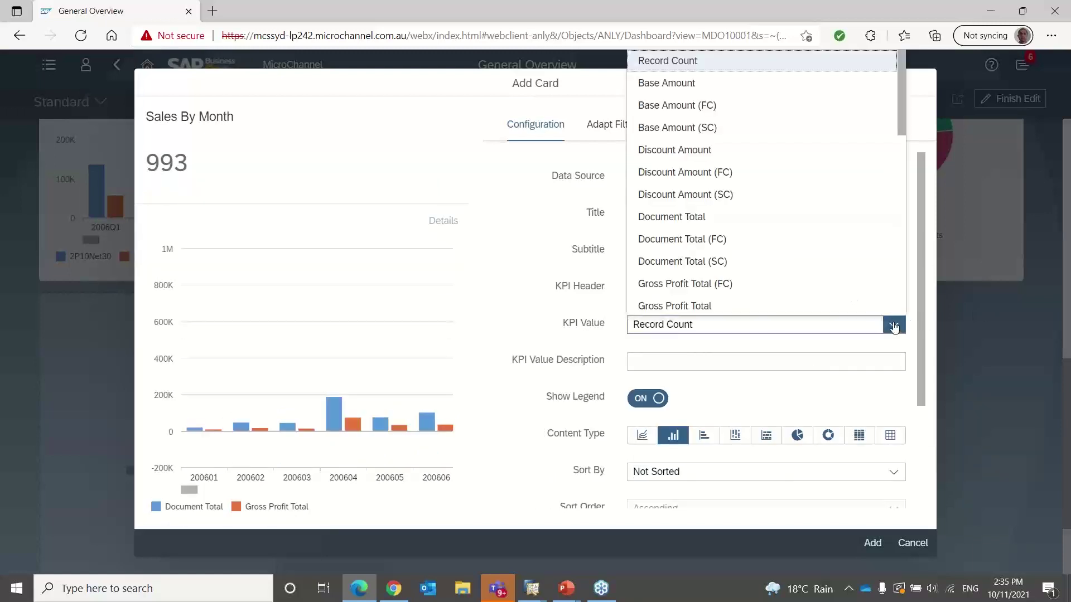
left_click(675, 218)
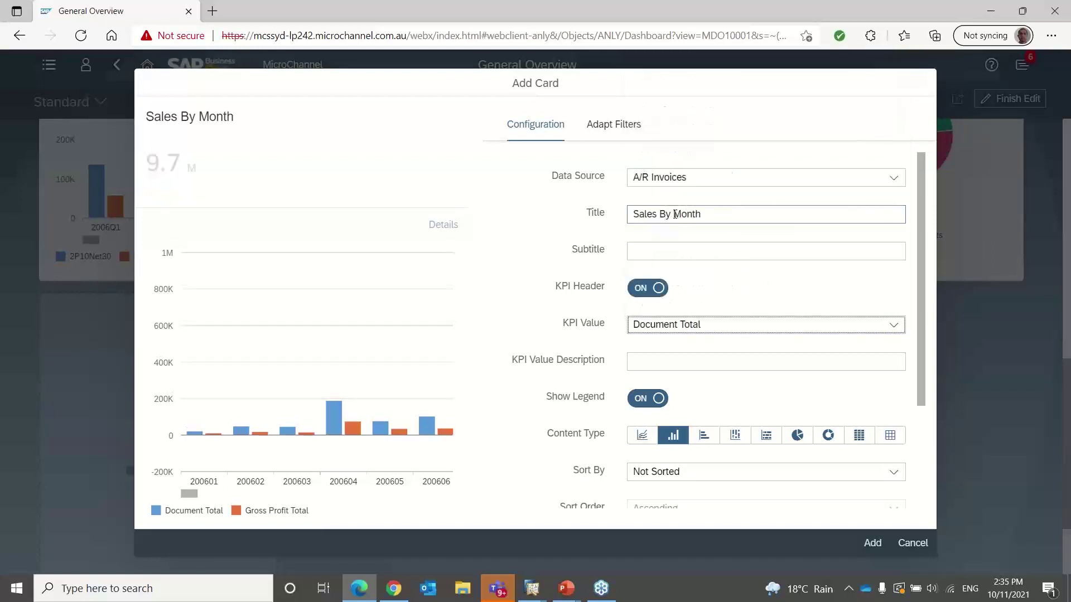
Step: Review the Sales By Month card's configuration and add the card to the dashboard
scroll(925, 217, "down", 3)
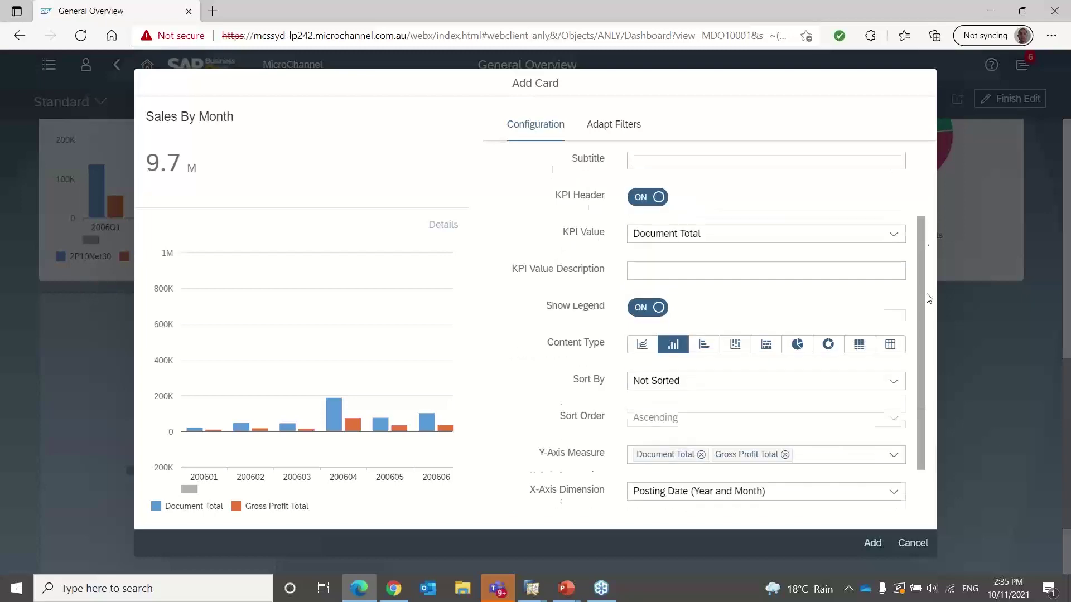
left_click_drag(920, 250, 915, 167)
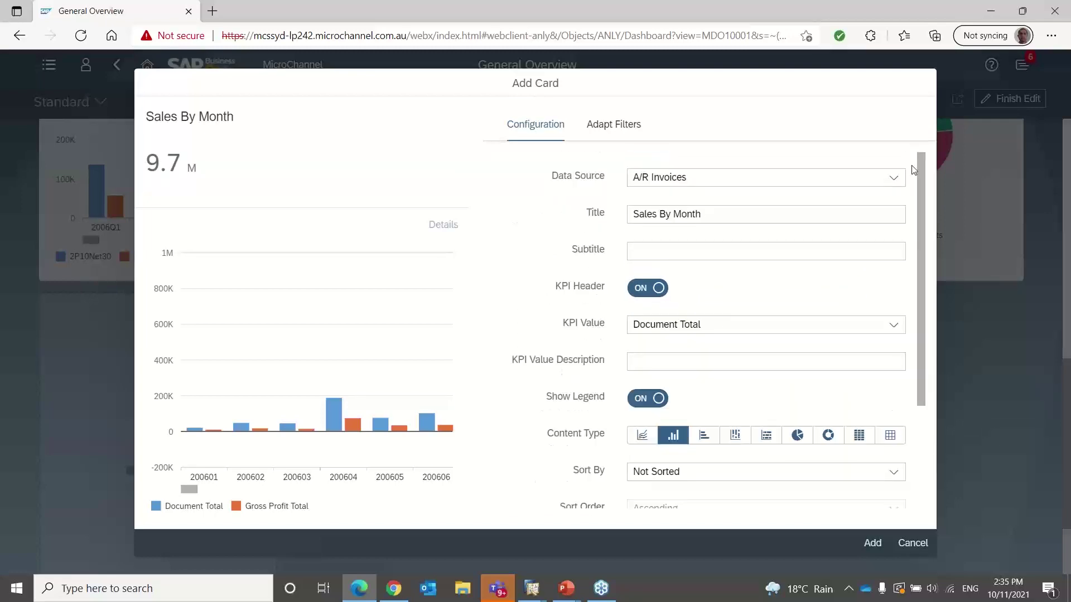
left_click(866, 544)
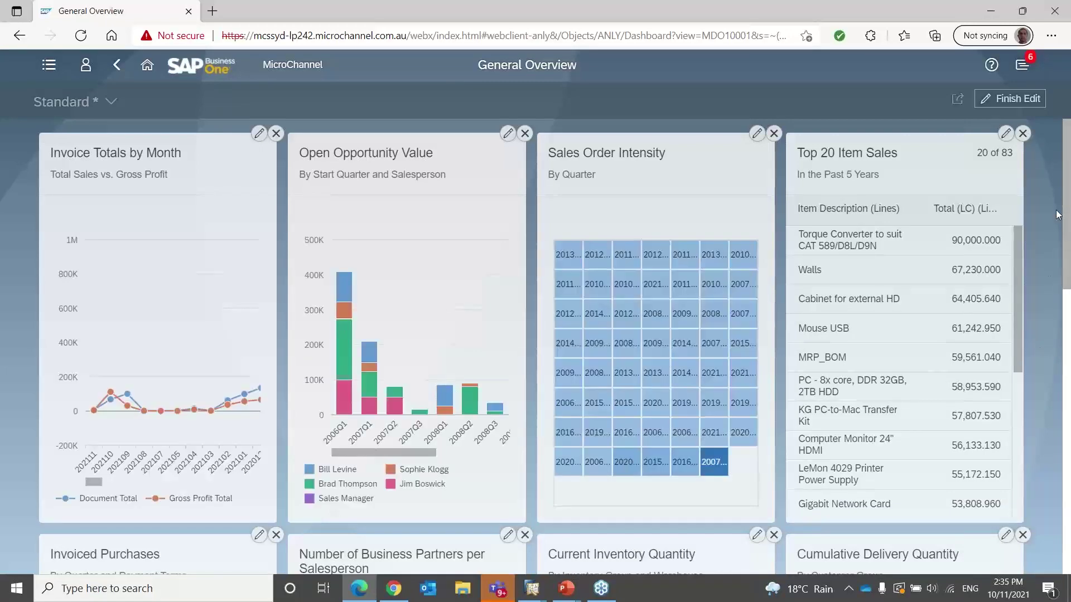
Step: Finish editing the General Overview dashboard and check the new Sales By Month card at its end
left_click(1011, 99)
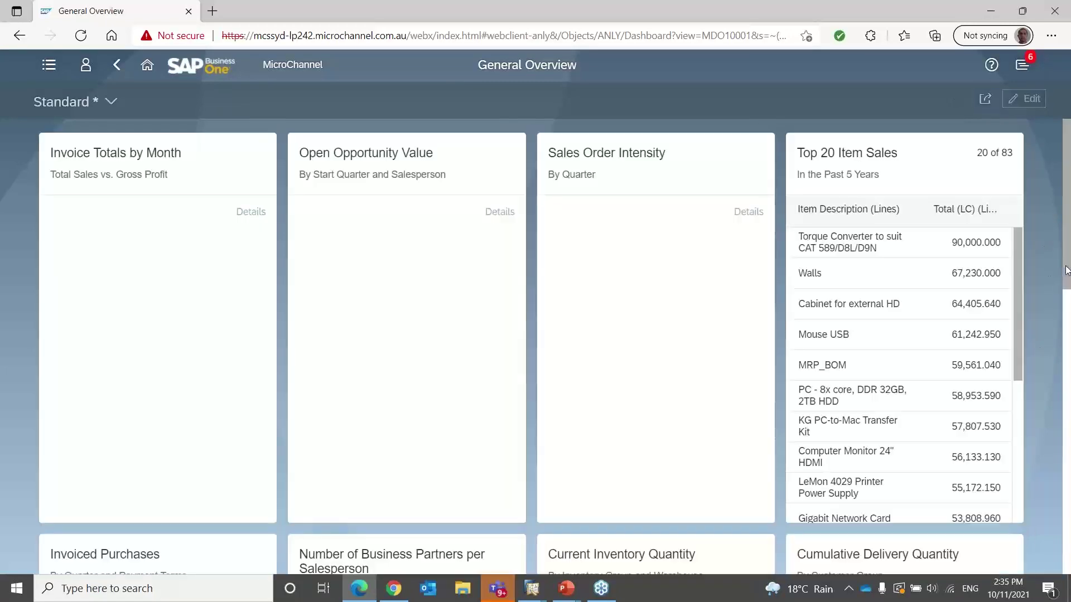
left_click_drag(1067, 270, 1068, 502)
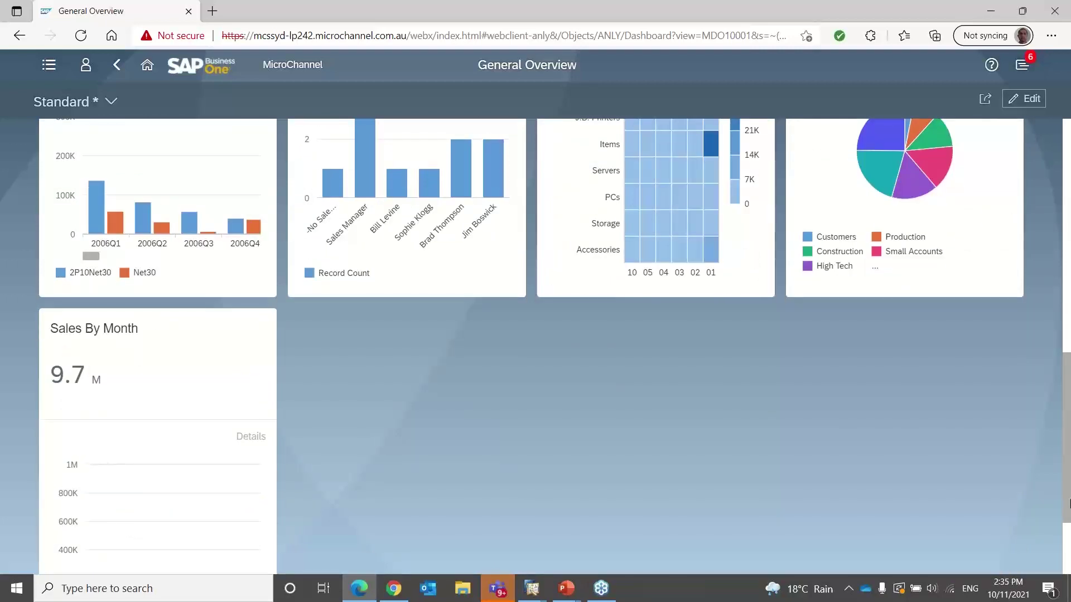
left_click_drag(1068, 501, 1032, 181)
Step: Return to the home page, open the Sales Orders list from the Sales group and show it in card view
left_click(144, 69)
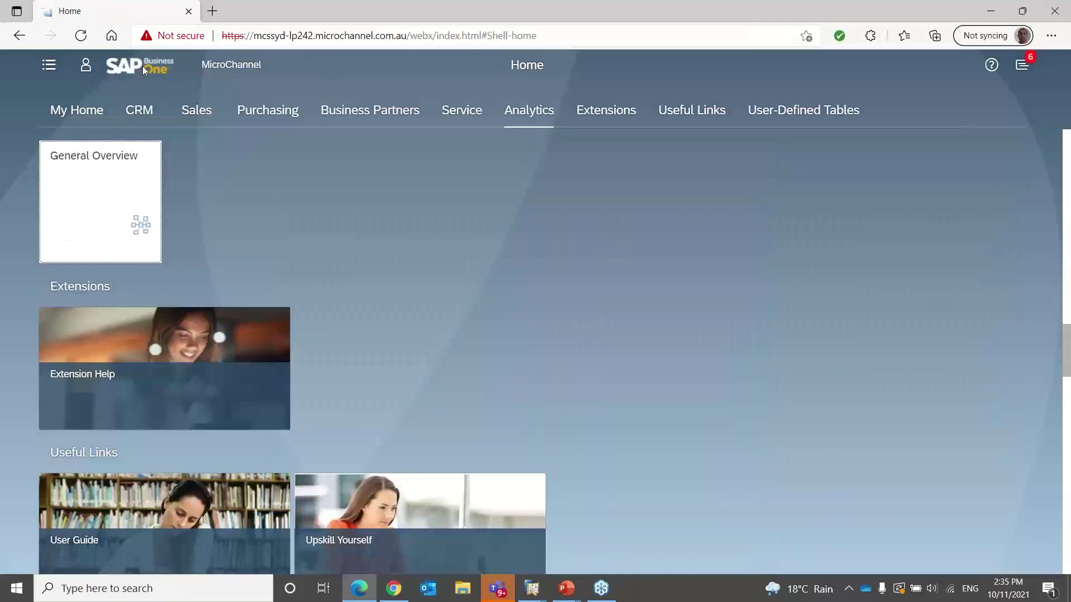
left_click(199, 111)
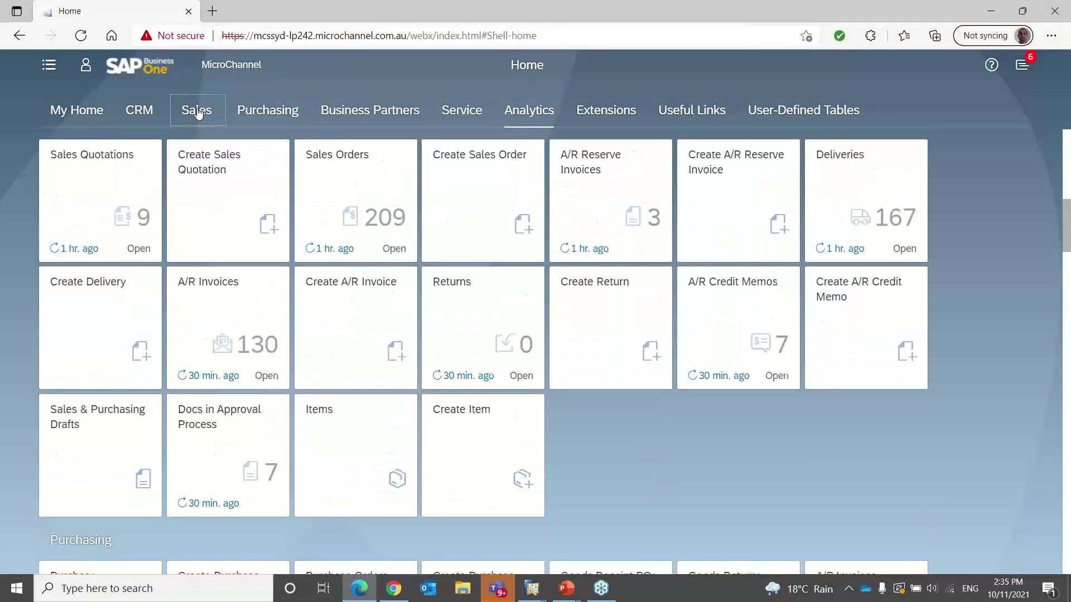
left_click(350, 191)
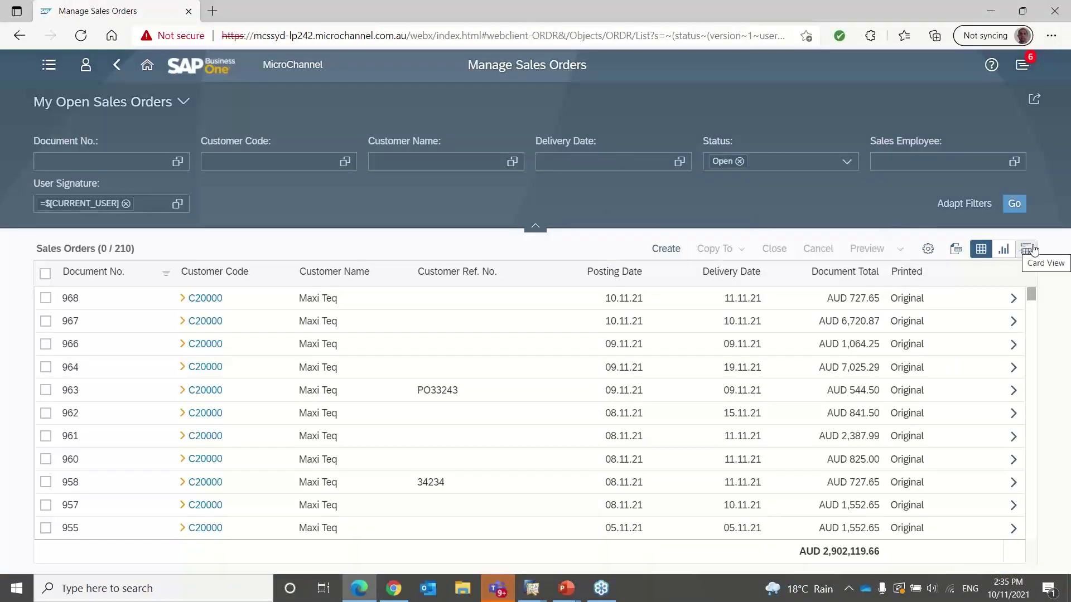
left_click(1031, 251)
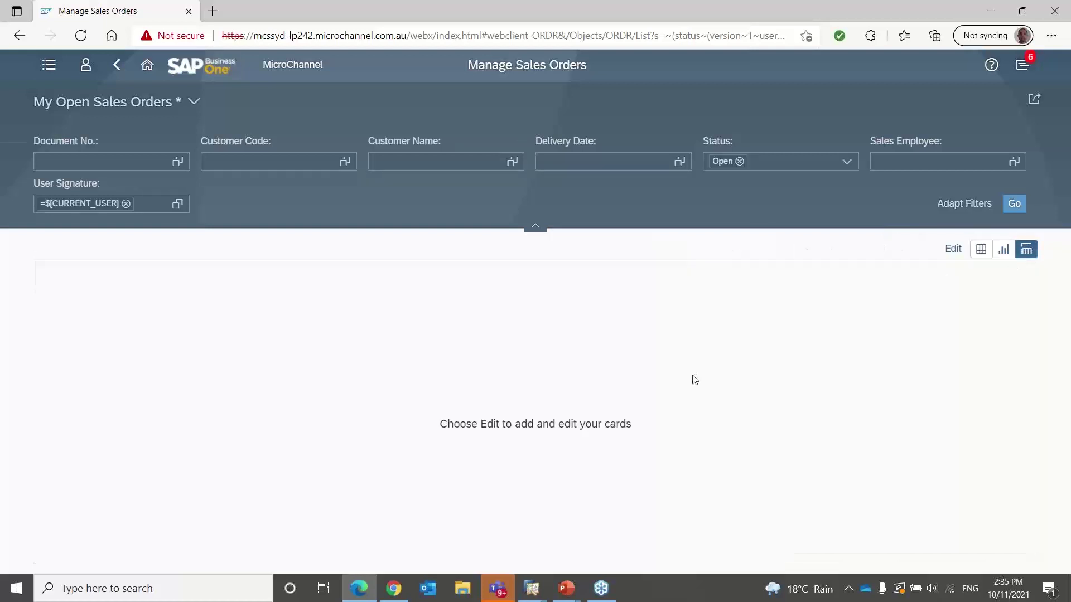
Step: Examine the new-card settings for the sales orders list, discard the card and return to the home page
left_click(954, 249)
left_click(167, 454)
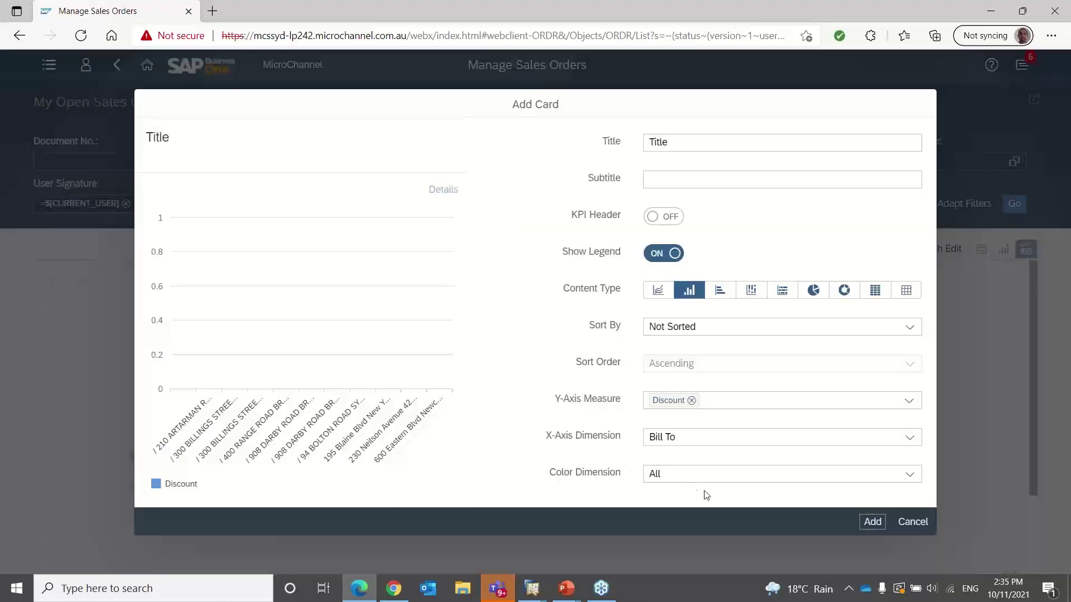
left_click(923, 523)
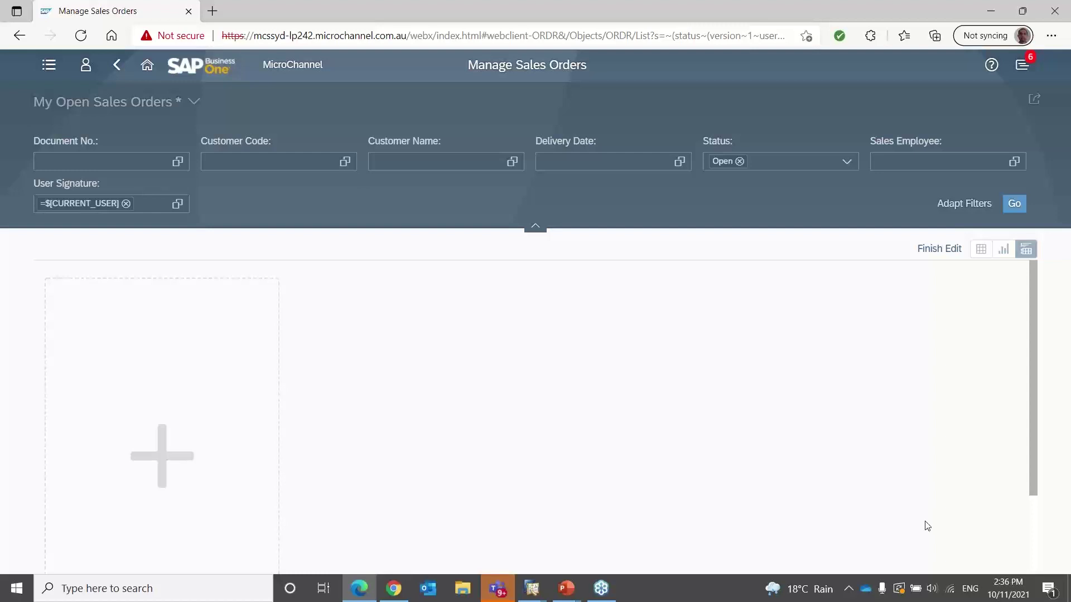
left_click(151, 72)
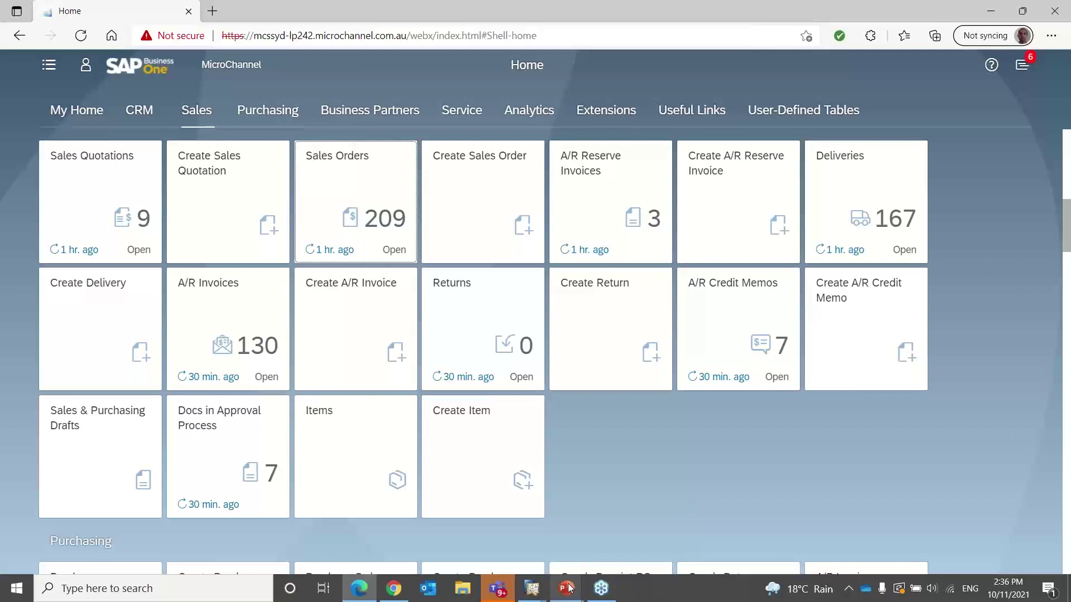
Step: Check the Agenda slide in the PowerPoint slide show, then switch to the SAP Business One client that has the Delivery document open
mouse_move(569, 588)
left_click(611, 539)
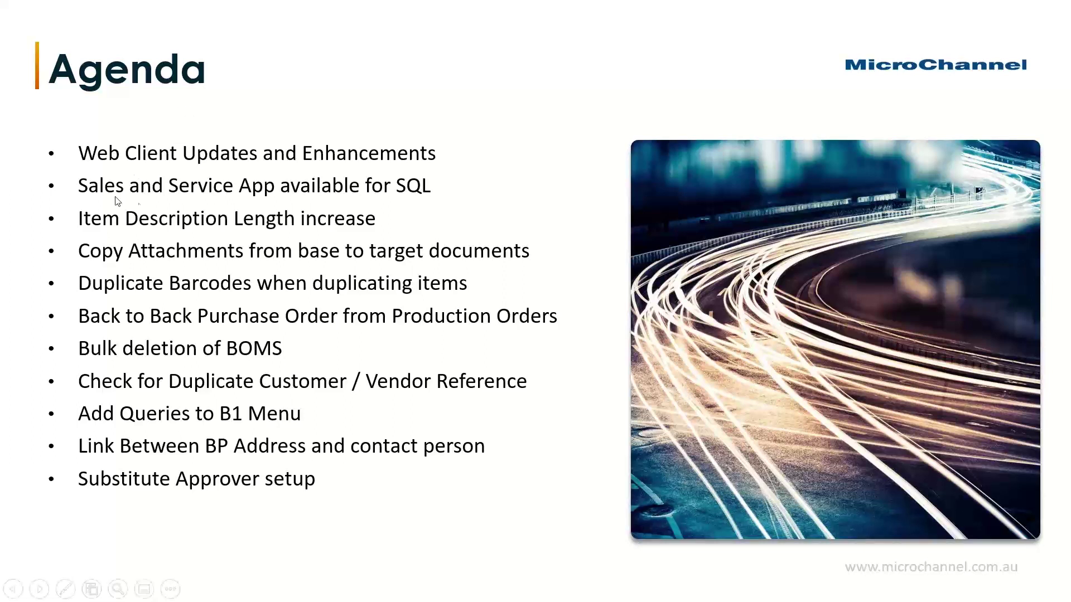
key("alt+Tab")
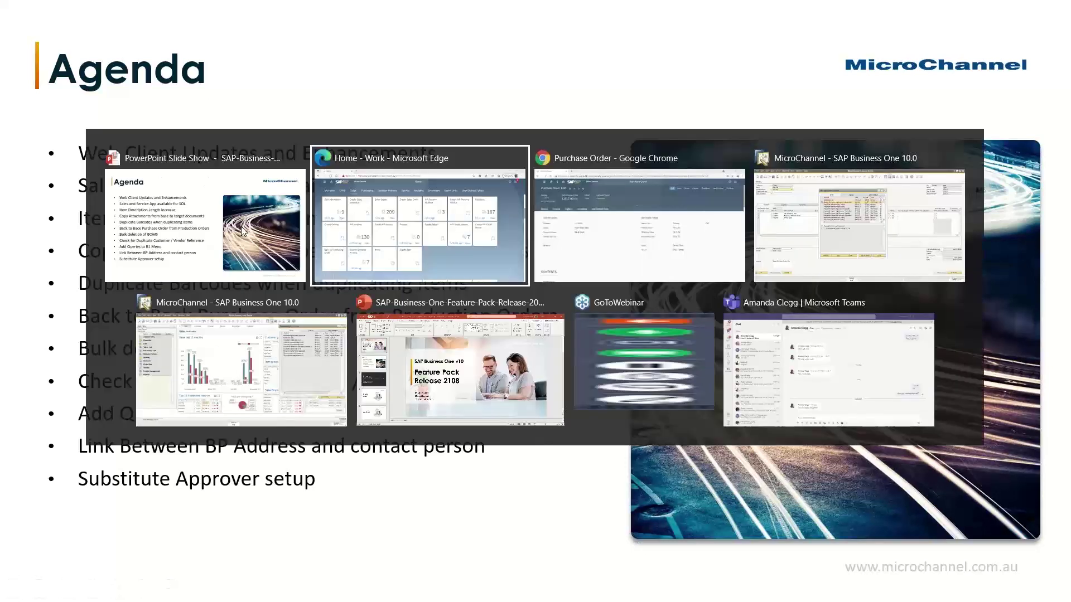
key("Tab")
key("Tab")
key("Tab")
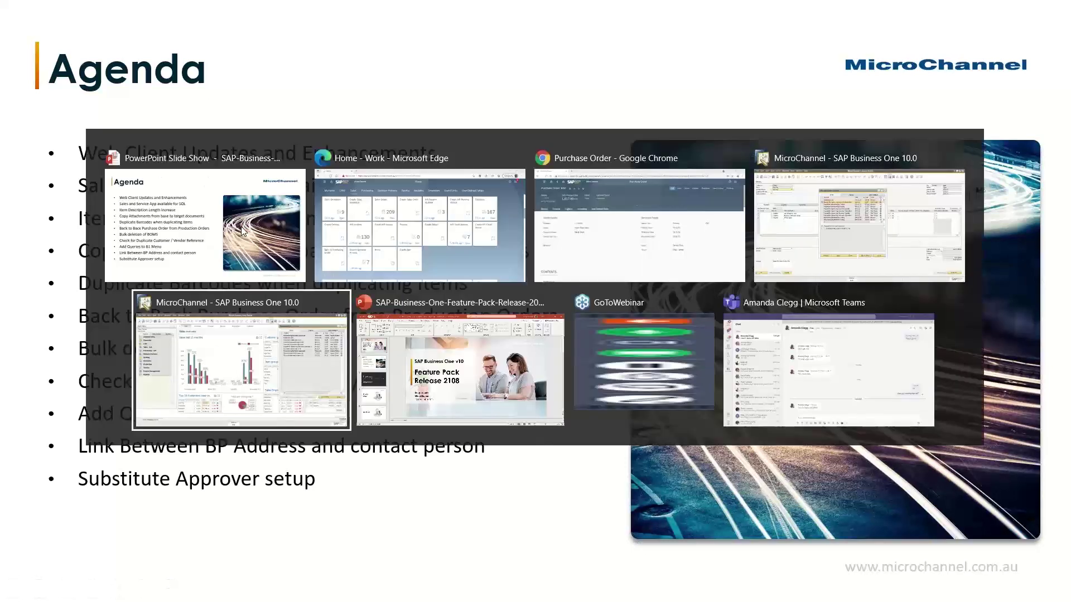
key("alt+Tab")
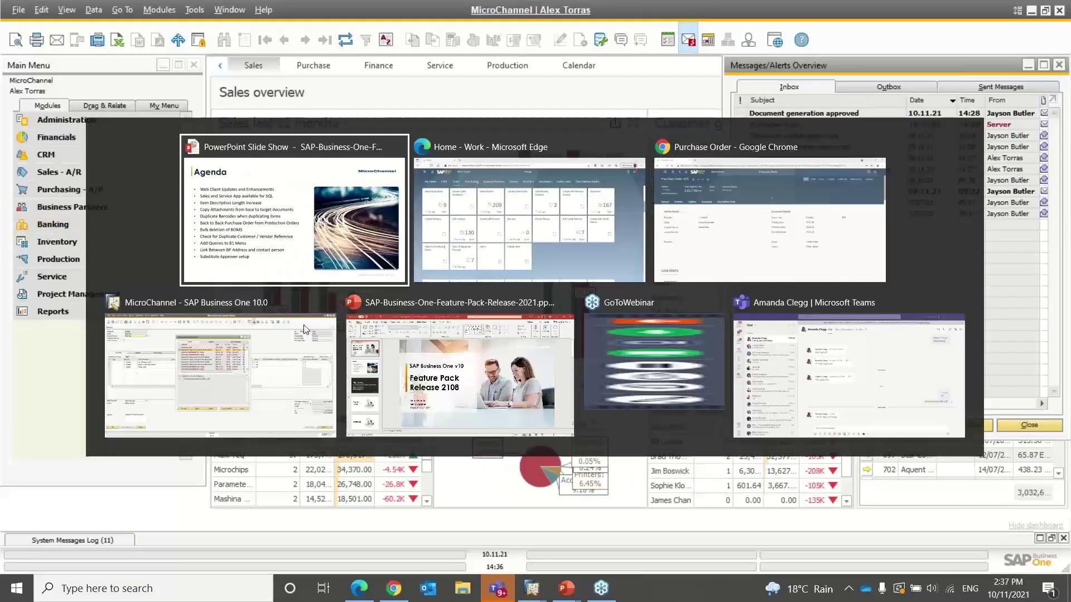
key("Tab")
key("Tab")
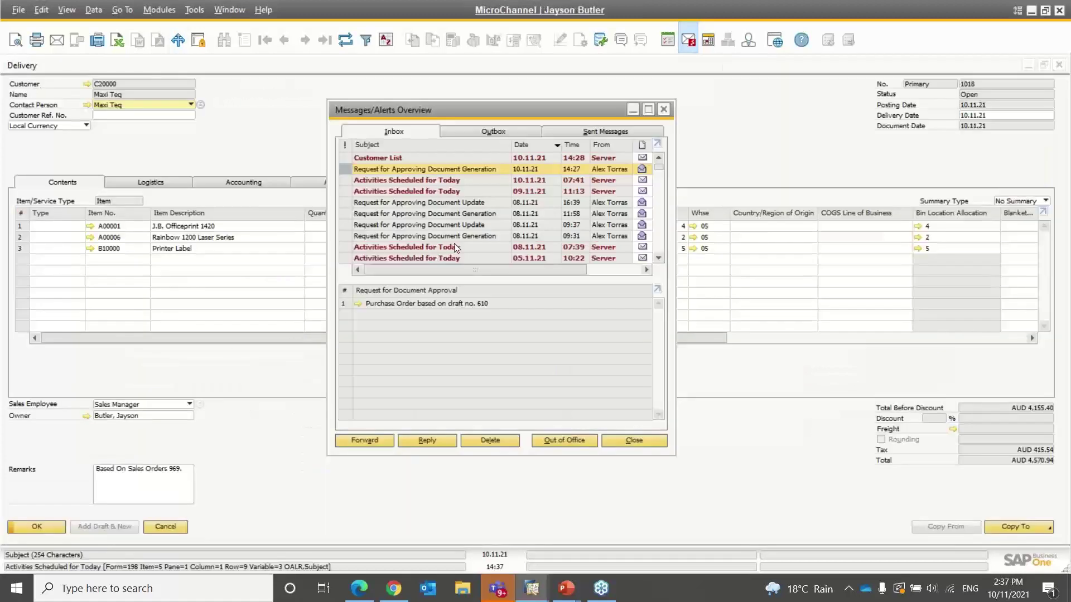
Step: Close the Messages/Alerts Overview and the Delivery document, then collapse the expanded module in the Main Menu
left_click(664, 110)
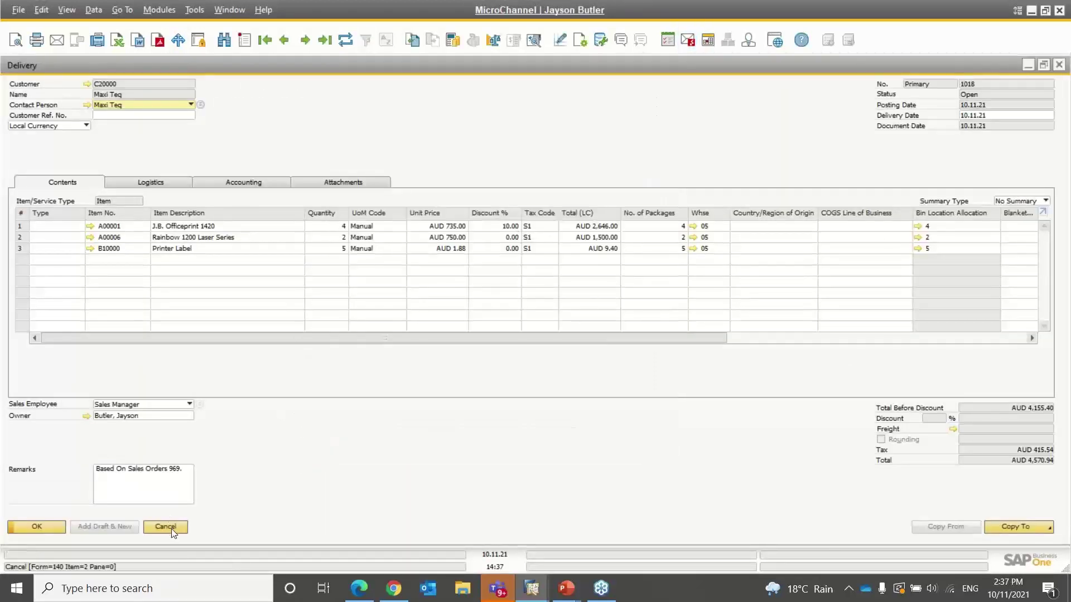
left_click(170, 527)
left_click(79, 121)
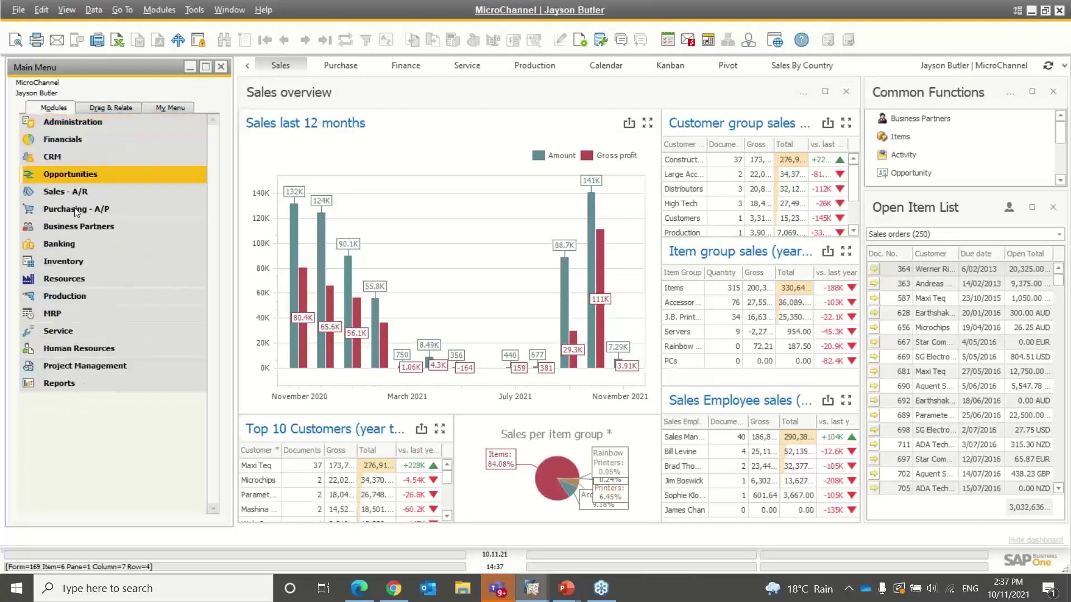
Step: Open Item Master Data from the Inventory module and check the maximum length of the item Description field
left_click(59, 262)
left_click(82, 277)
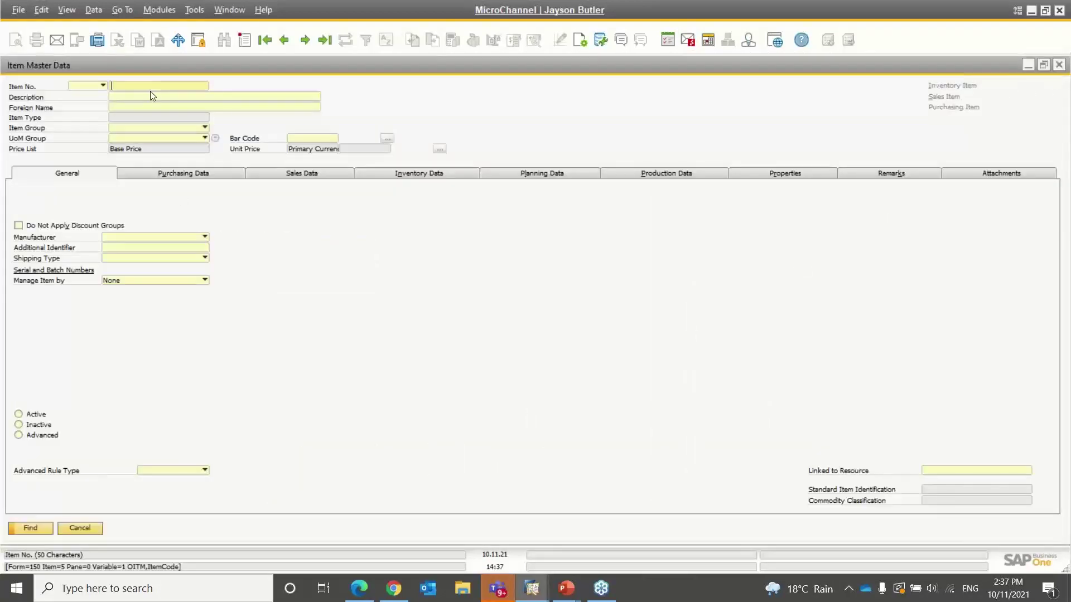
left_click(151, 96)
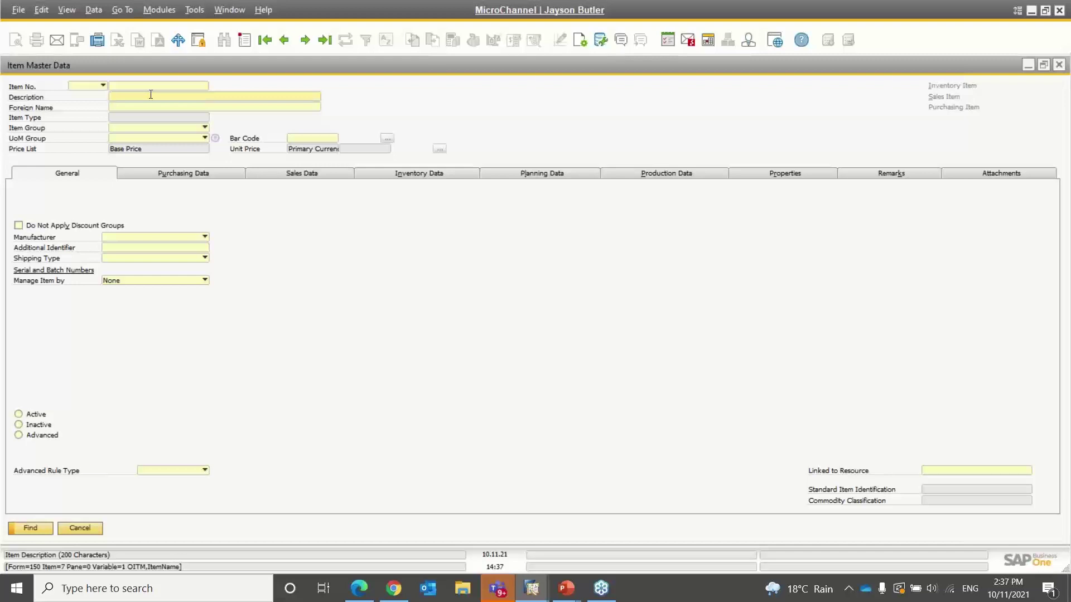
left_click(150, 94)
key("ctrl")
Step: Check the Agenda slide in PowerPoint again, return to SAP Business One and close Item Master Data
key("alt+Tab")
key("alt+Tab")
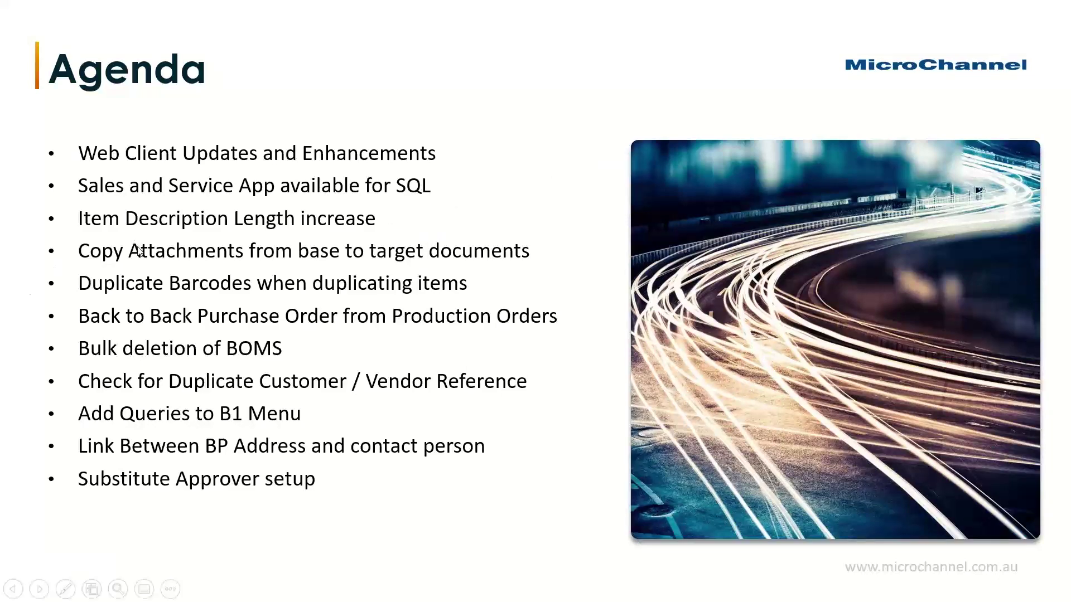
key("alt+Tab")
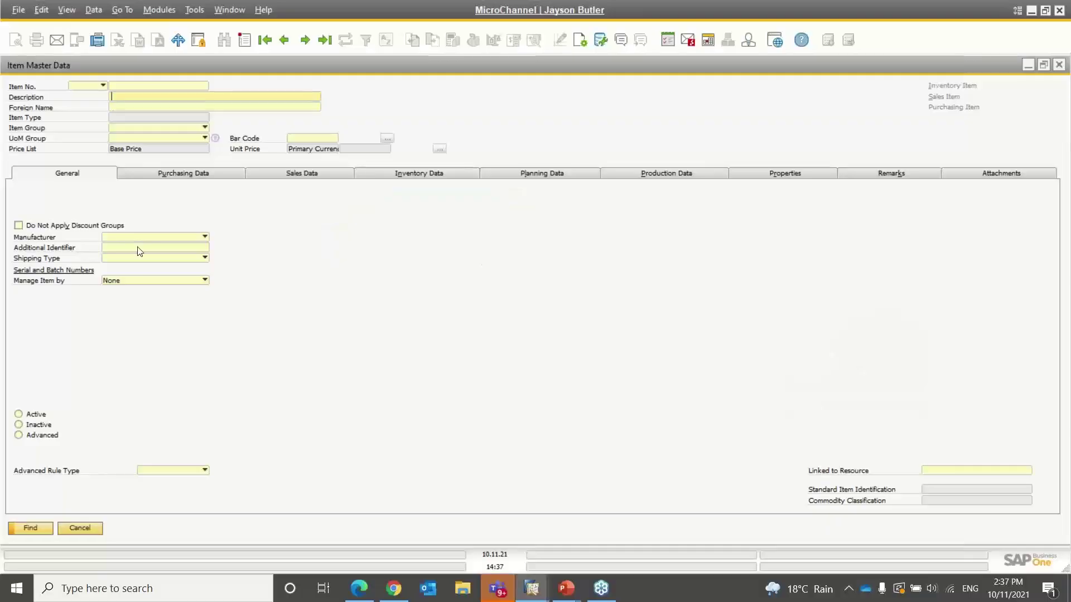
left_click(85, 530)
Step: Open the Sales Order window from Sales - A/R and browse back to the most recent open Maxi Teq order
left_click(128, 192)
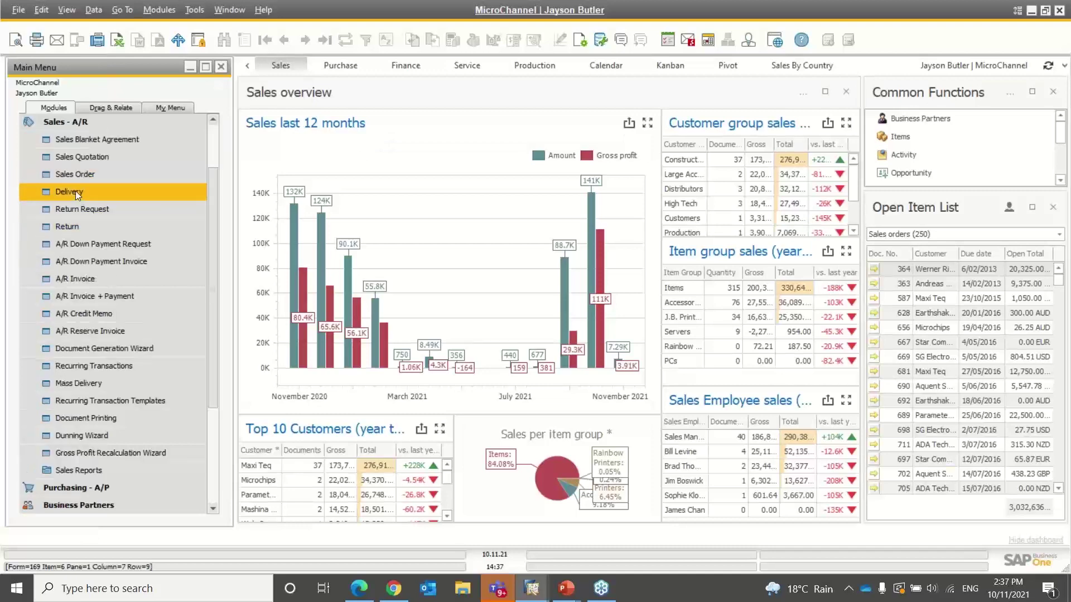
left_click(80, 177)
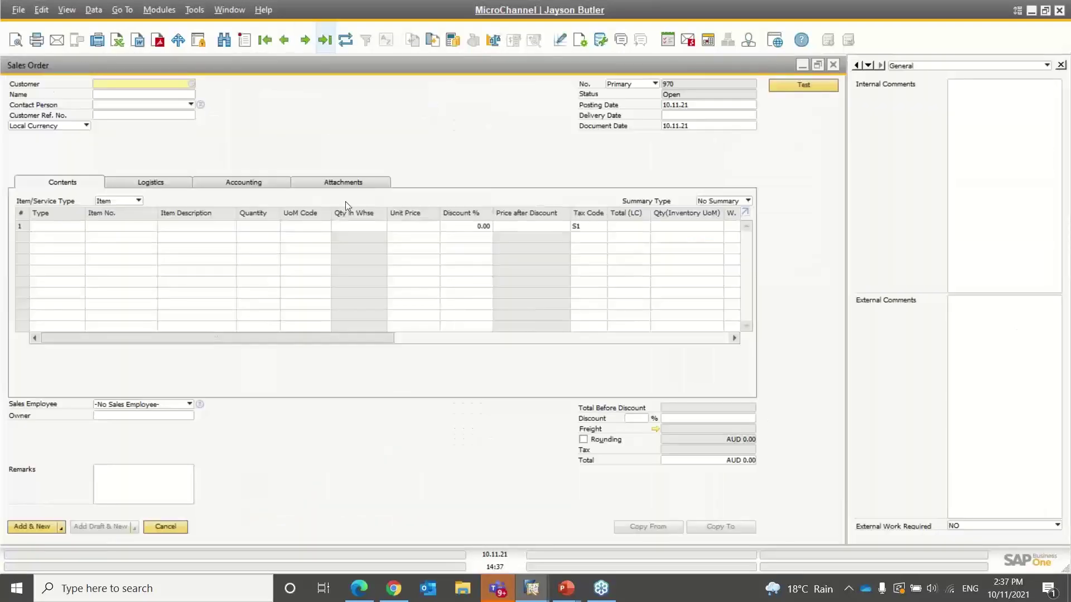
left_click(282, 44)
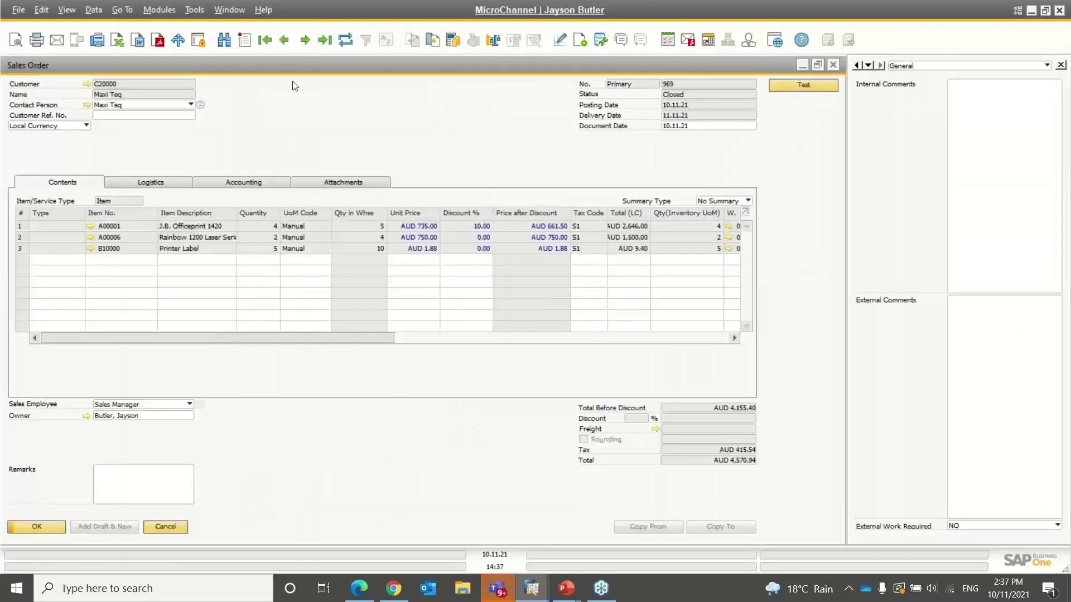
left_click(282, 44)
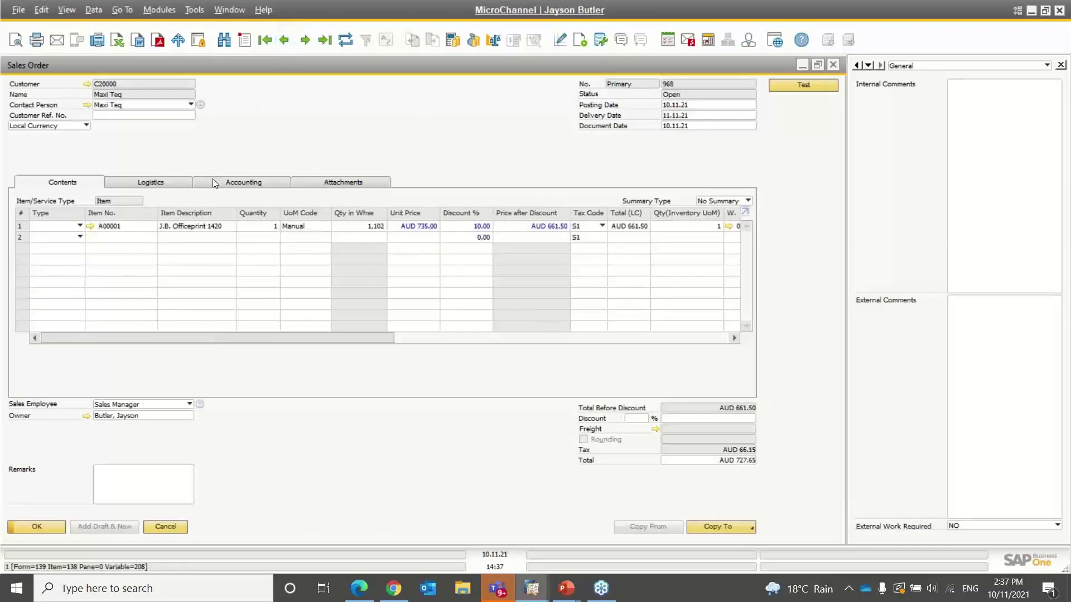
Step: Attach the recent file Chart Data_20211110143146.xlsx to the sales order and update the order, accepting the exceeded credit limit
left_click(333, 184)
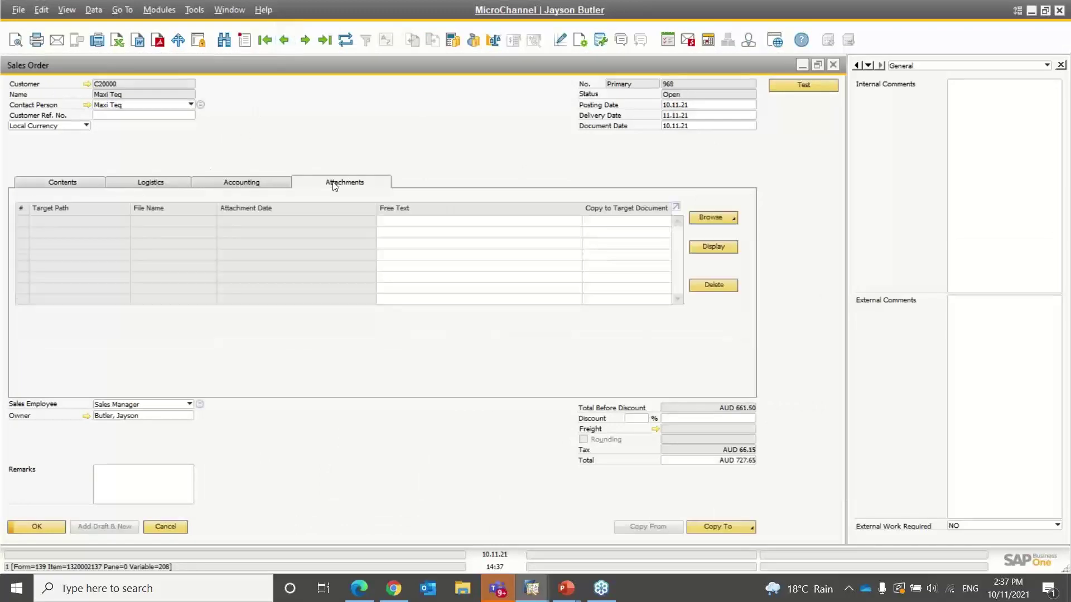
left_click(732, 219)
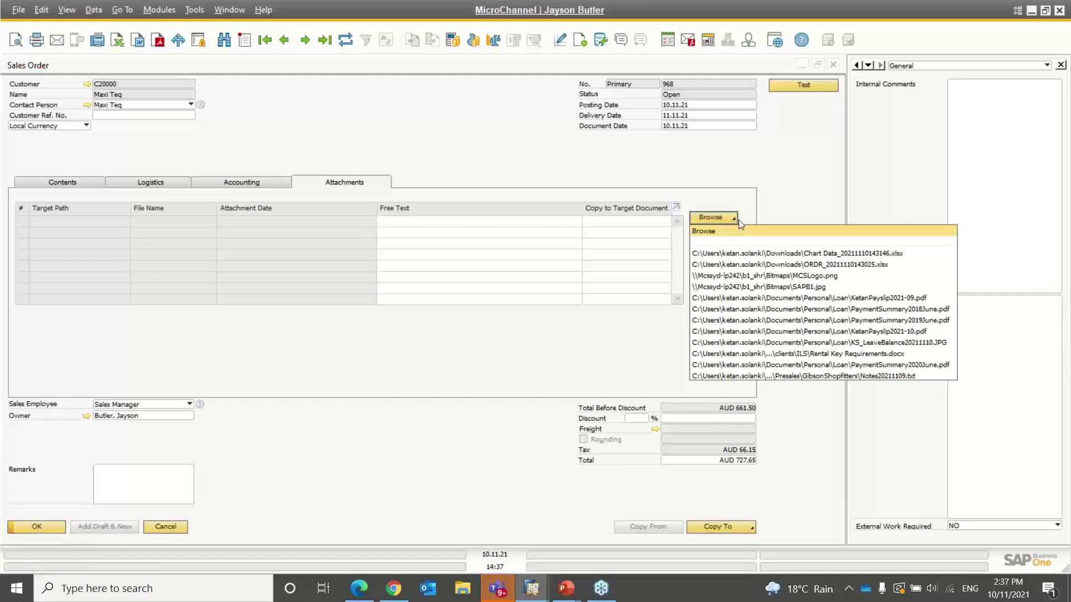
left_click(737, 254)
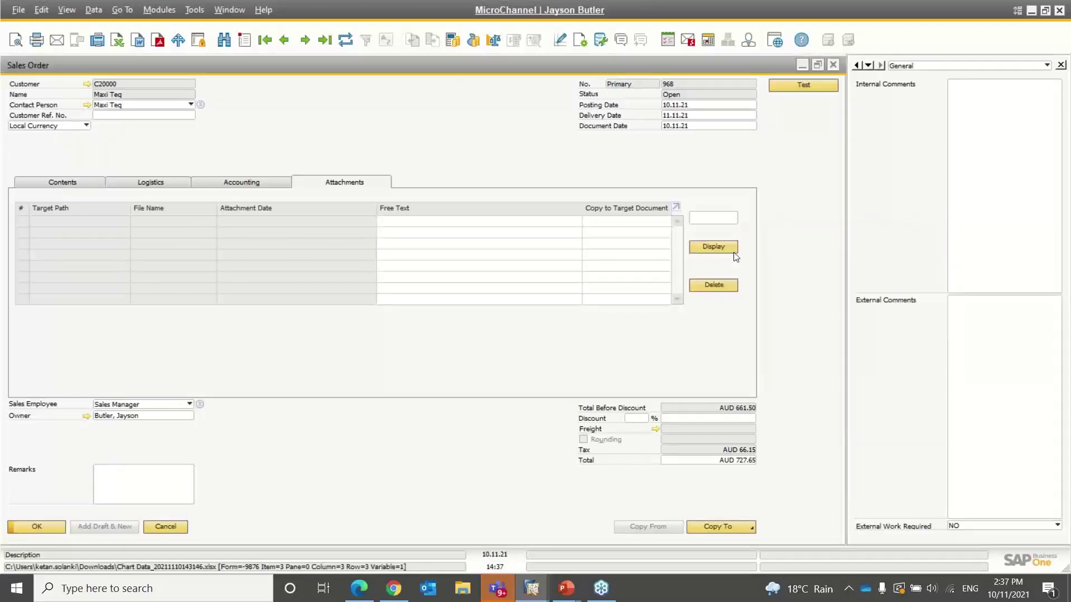
left_click(627, 221)
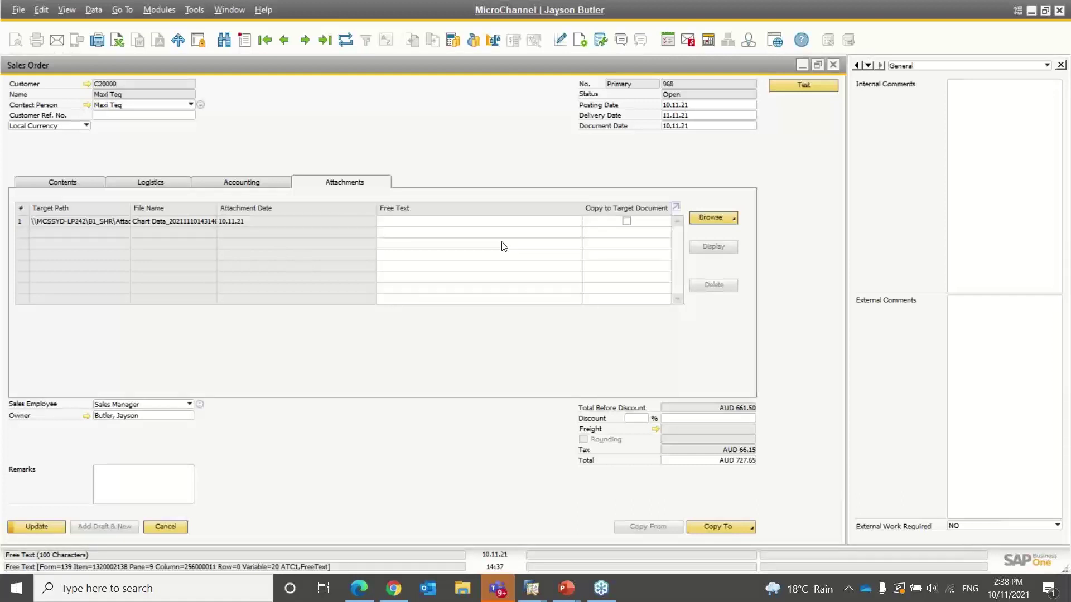
left_click(36, 526)
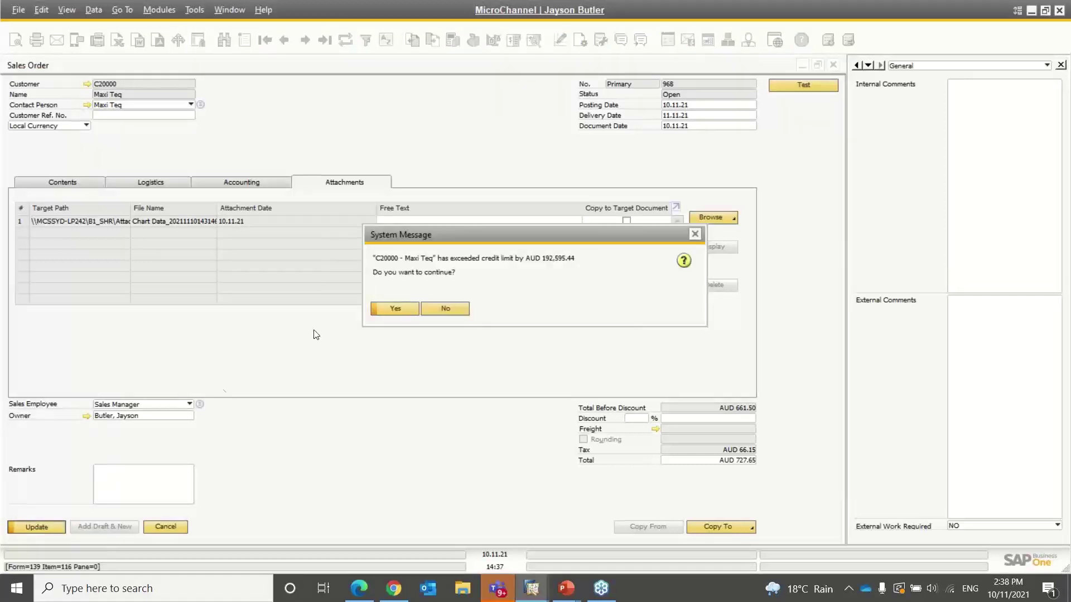
left_click(395, 309)
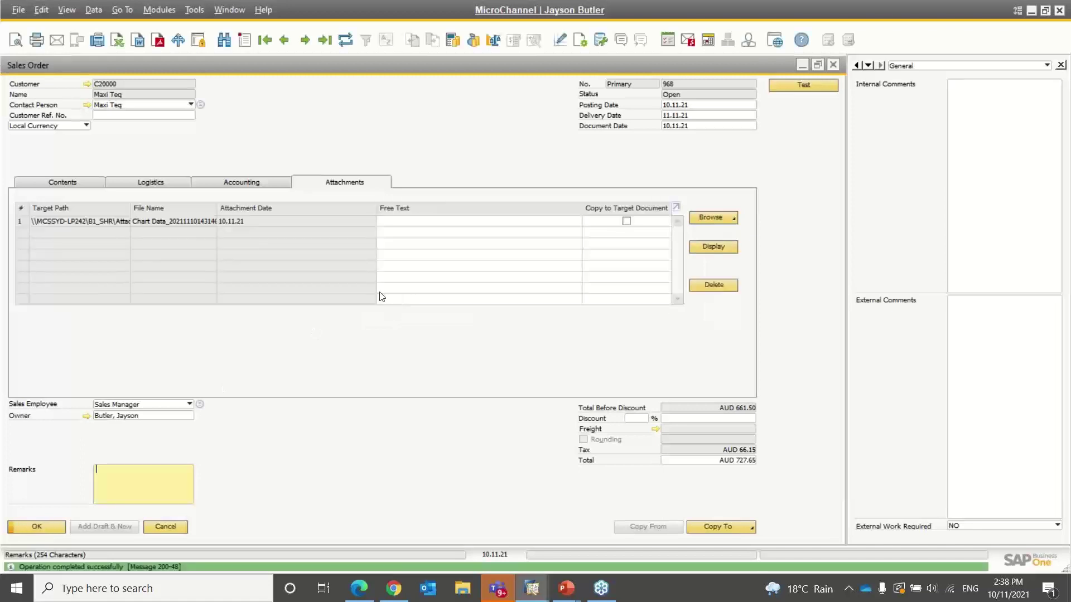
Step: Mark the sales order's attachment as Copy to Target Document and update the order again
left_click(626, 221)
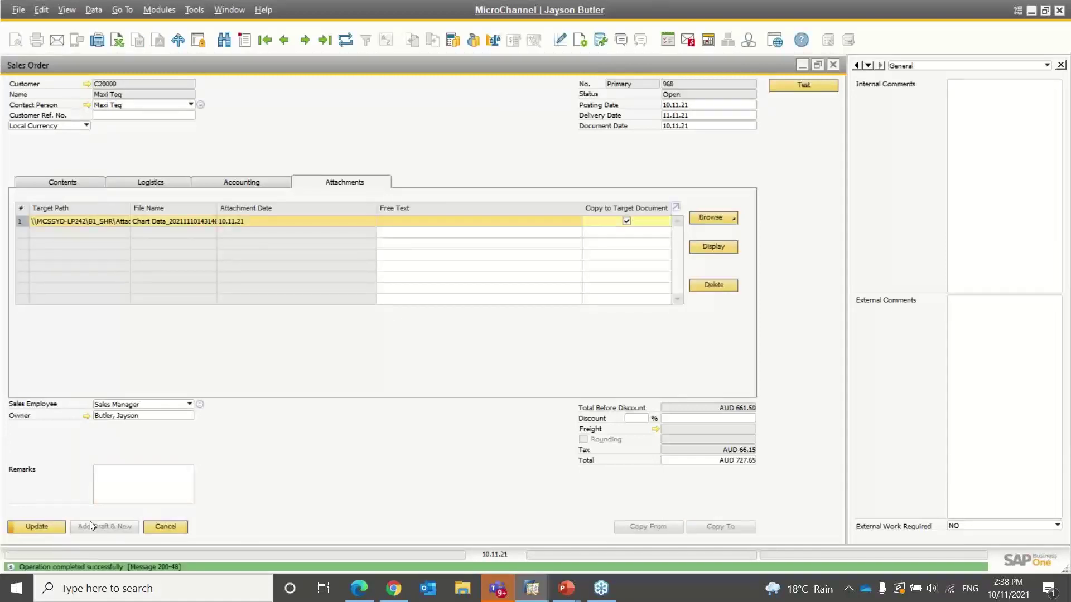
left_click(32, 525)
left_click(399, 307)
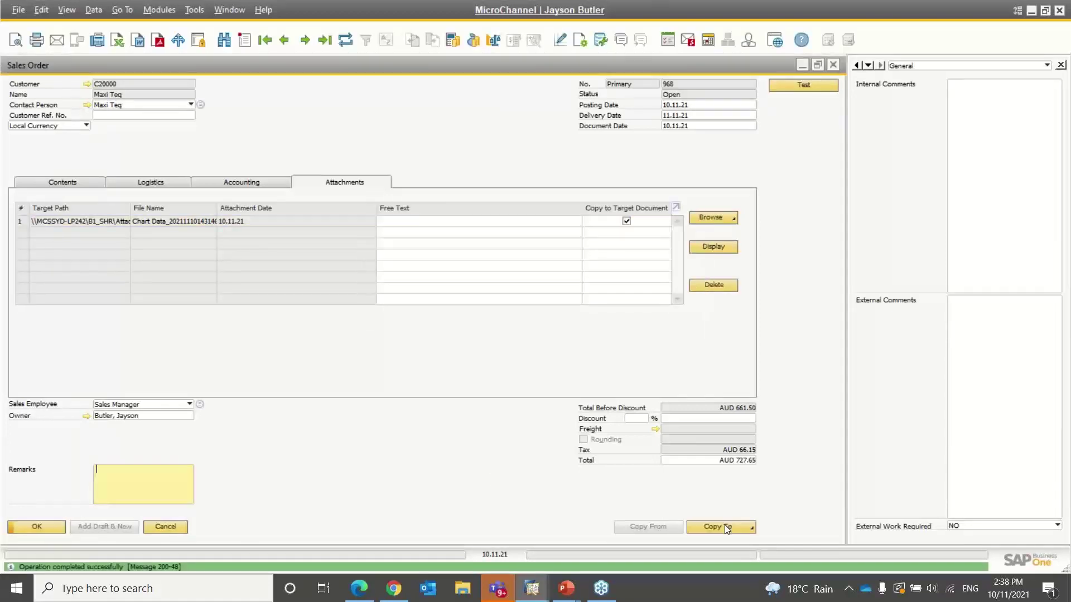
Step: Copy the sales order to a delivery, accepting the exceeded credit limit, and check the delivery's attachments
left_click(725, 527)
left_click(718, 494)
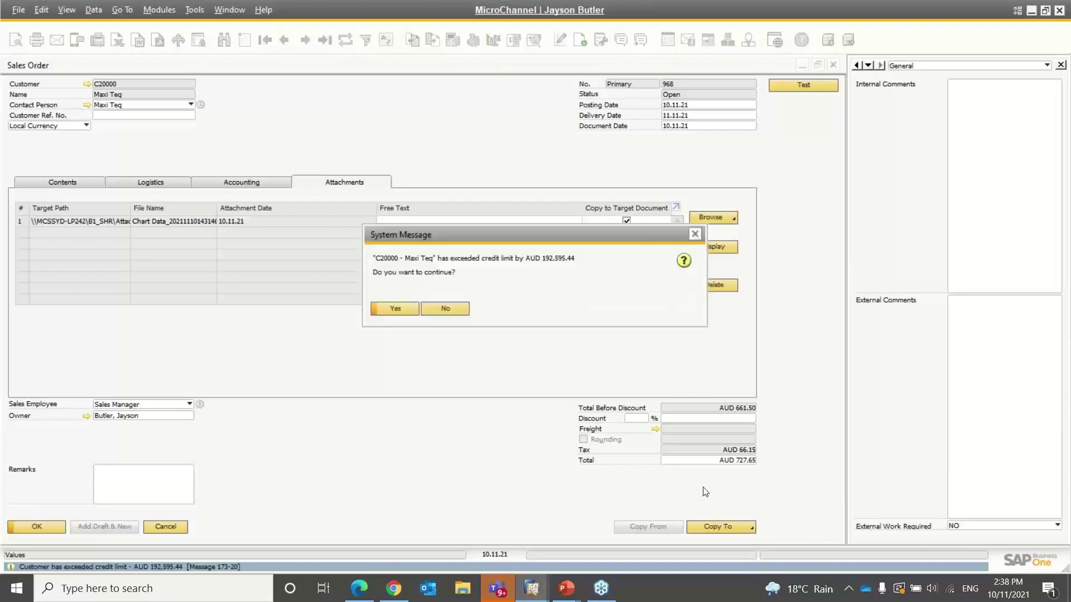
left_click(391, 309)
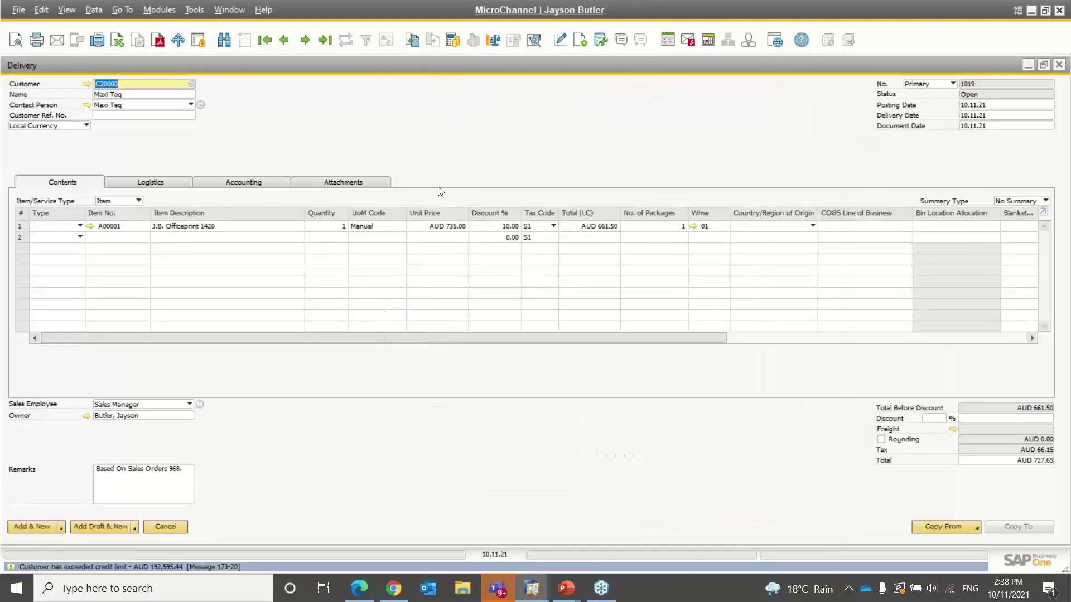
left_click(326, 183)
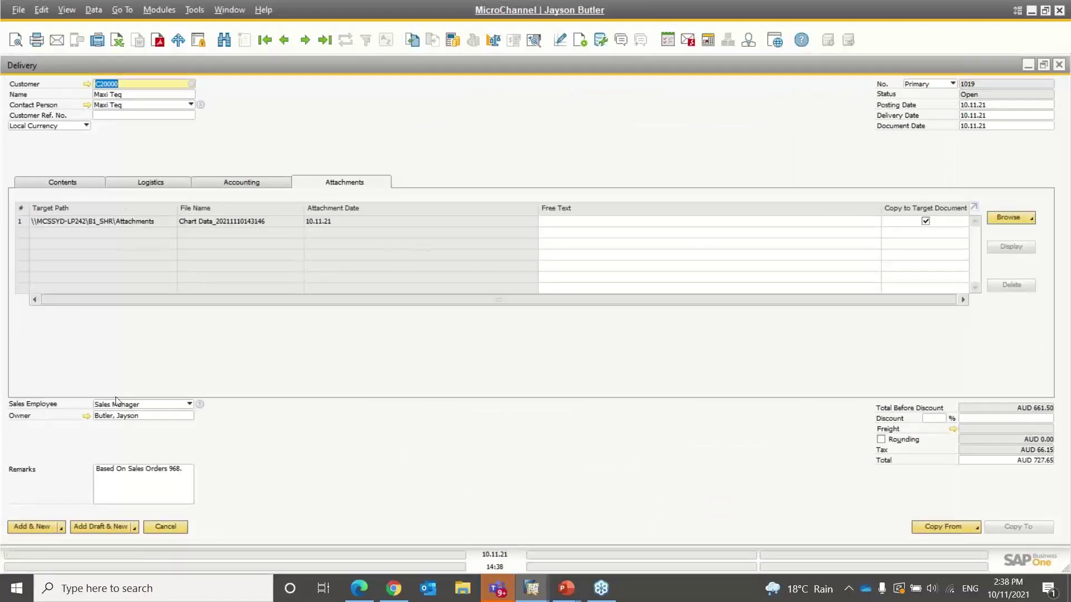
Step: Close the unsaved delivery and its sales order, and check the agenda slide for the barcode duplication topic
left_click(179, 528)
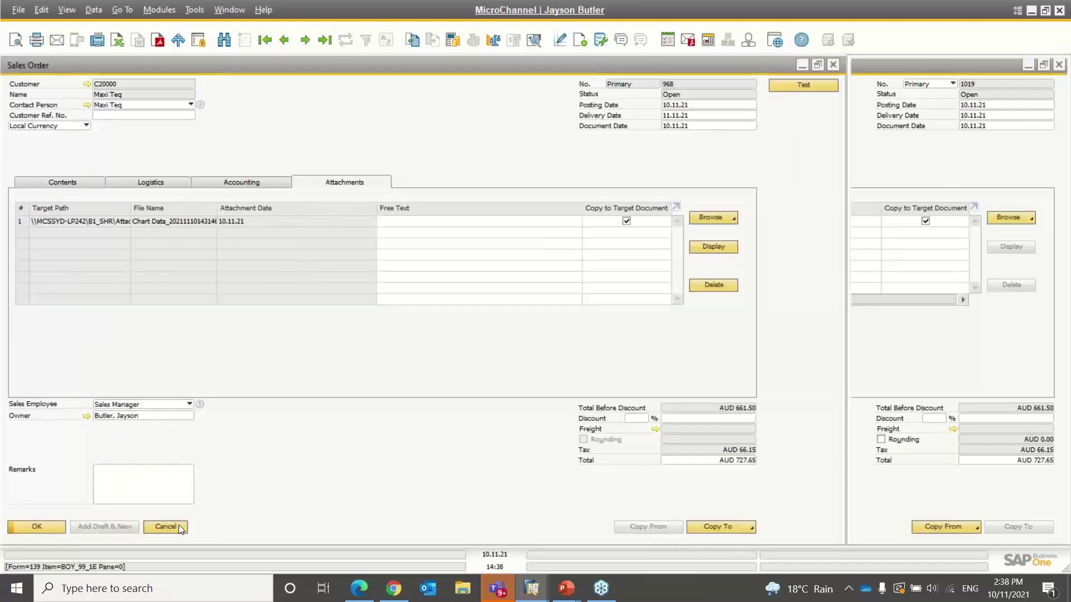
key("alt+Tab")
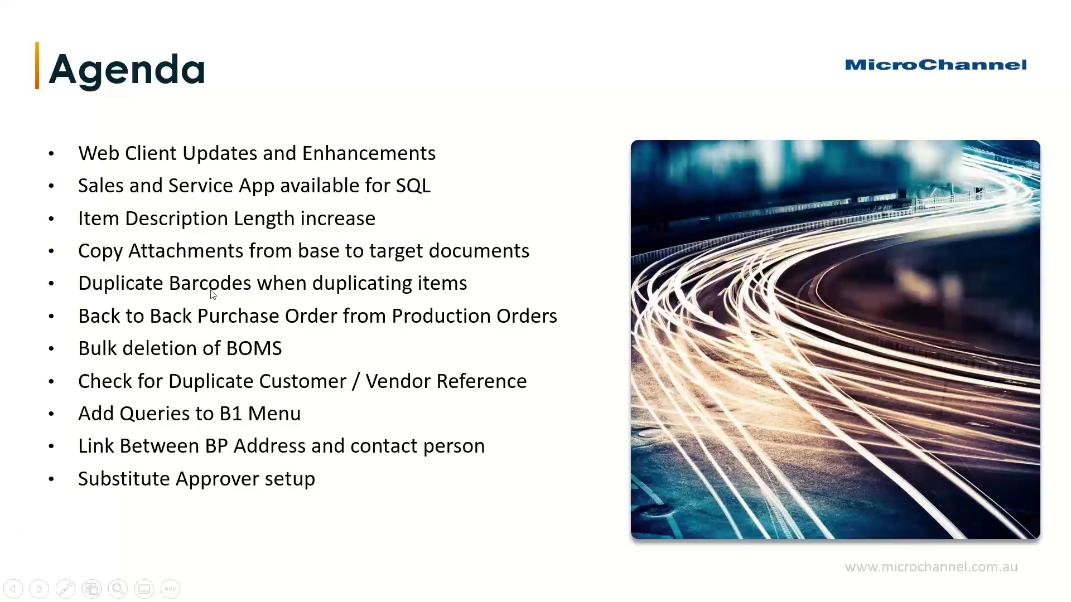
key("alt+Tab")
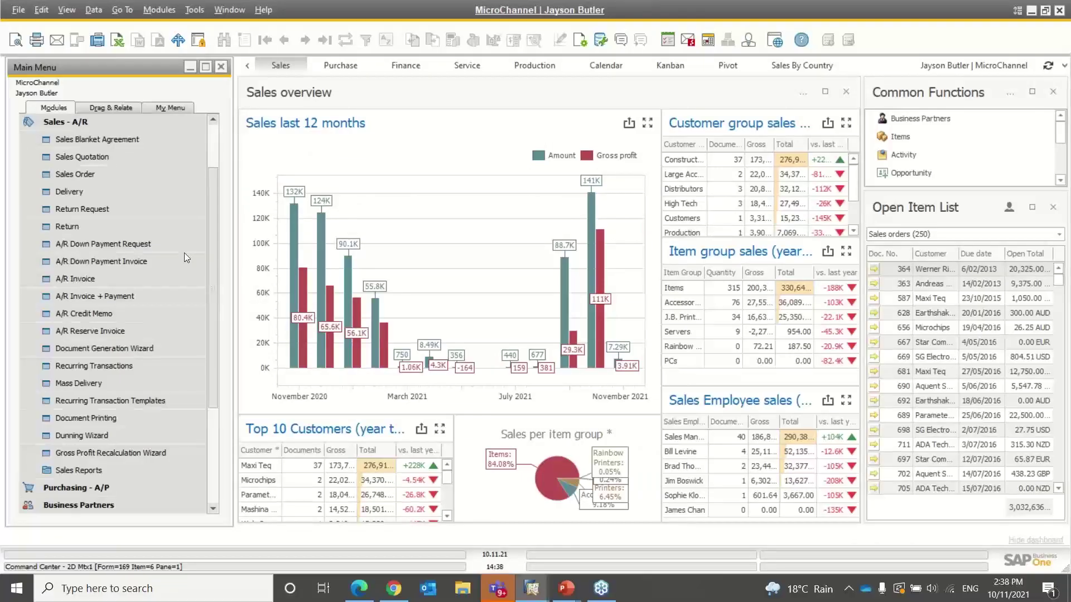
Step: Review the inventory item options in General Settings under System Initialization, including Duplicate Bar Codes While Duplicating Items, and close them without changes
left_click(57, 116)
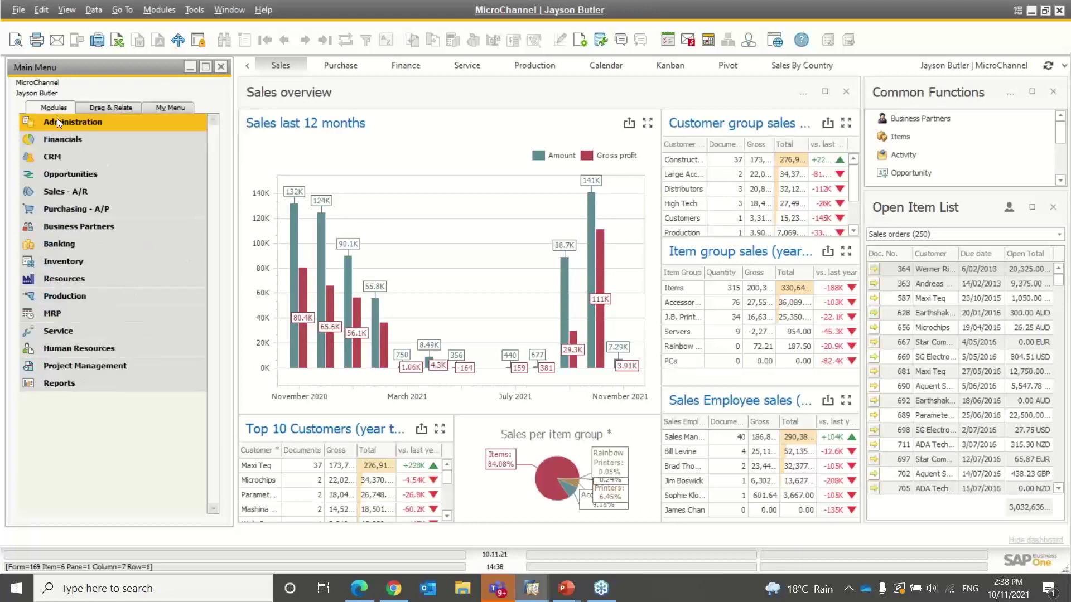
left_click(58, 121)
left_click(89, 190)
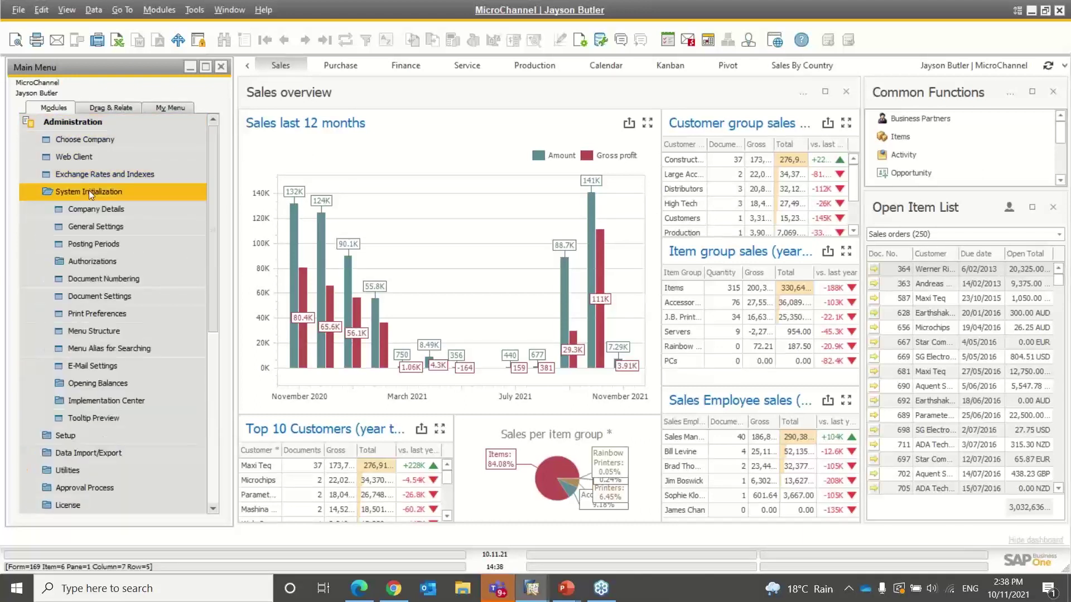
left_click(102, 227)
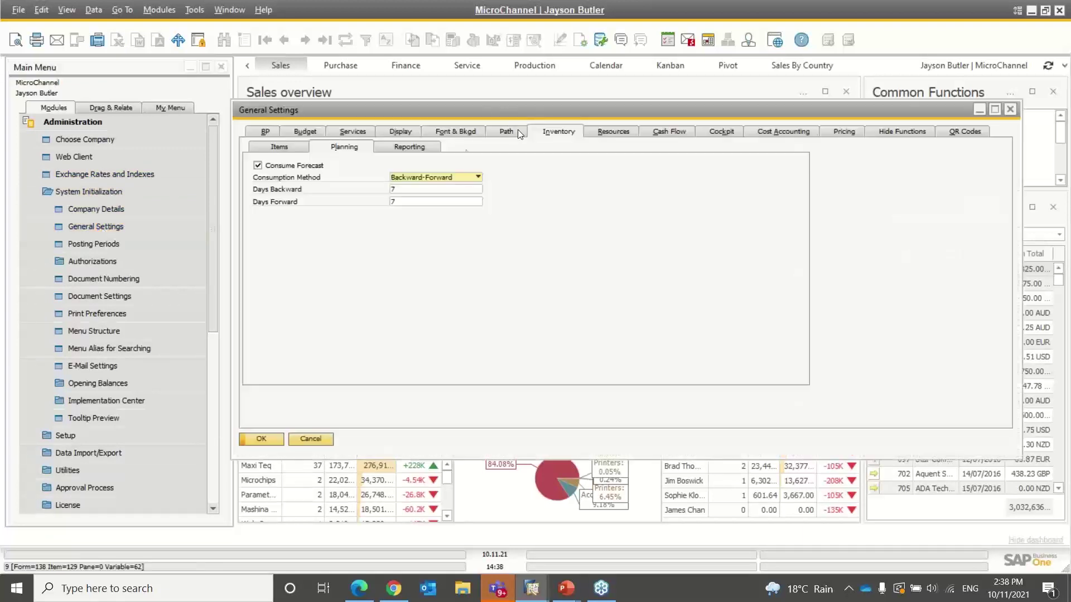
left_click(288, 149)
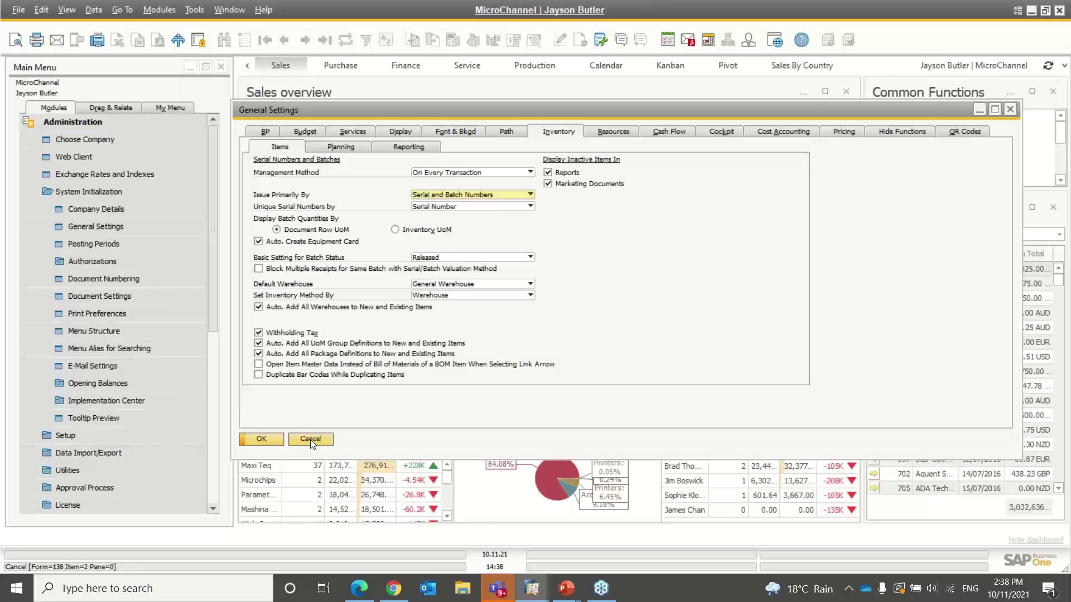
key("alt+Tab")
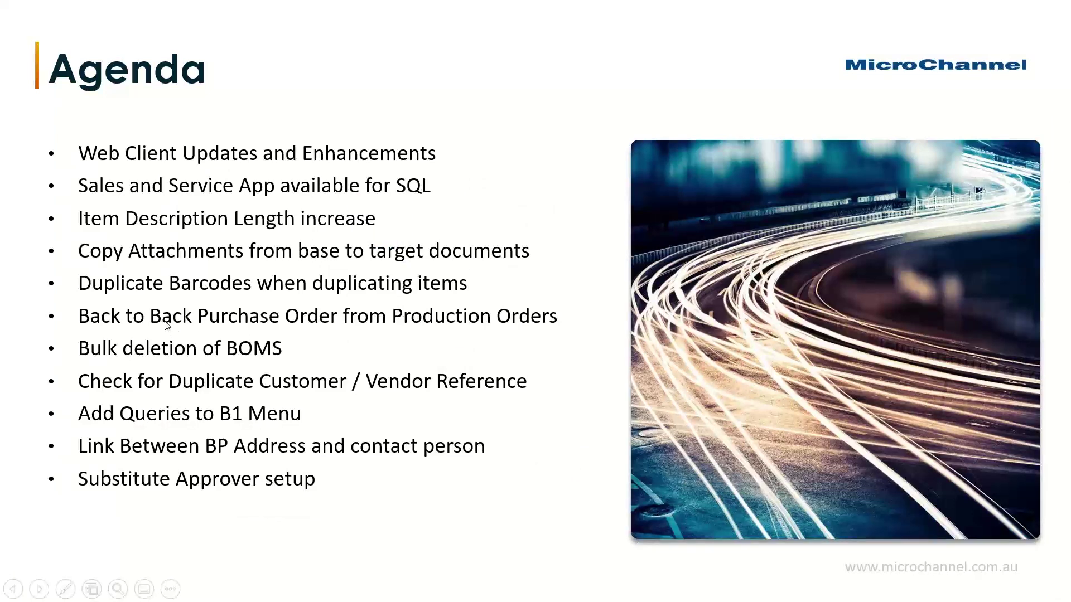
key("alt+Tab")
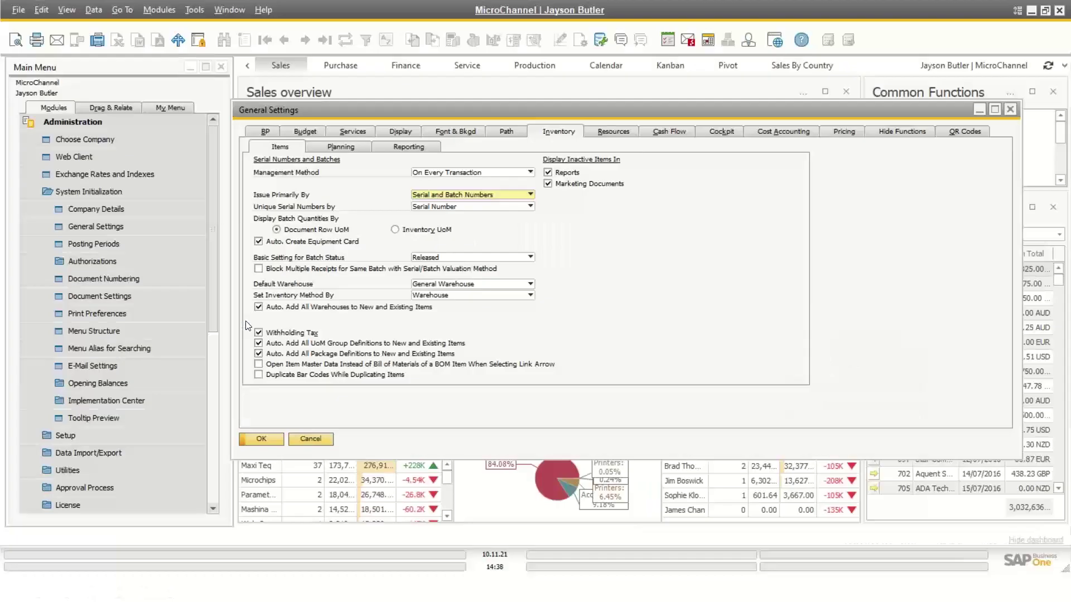
left_click(312, 442)
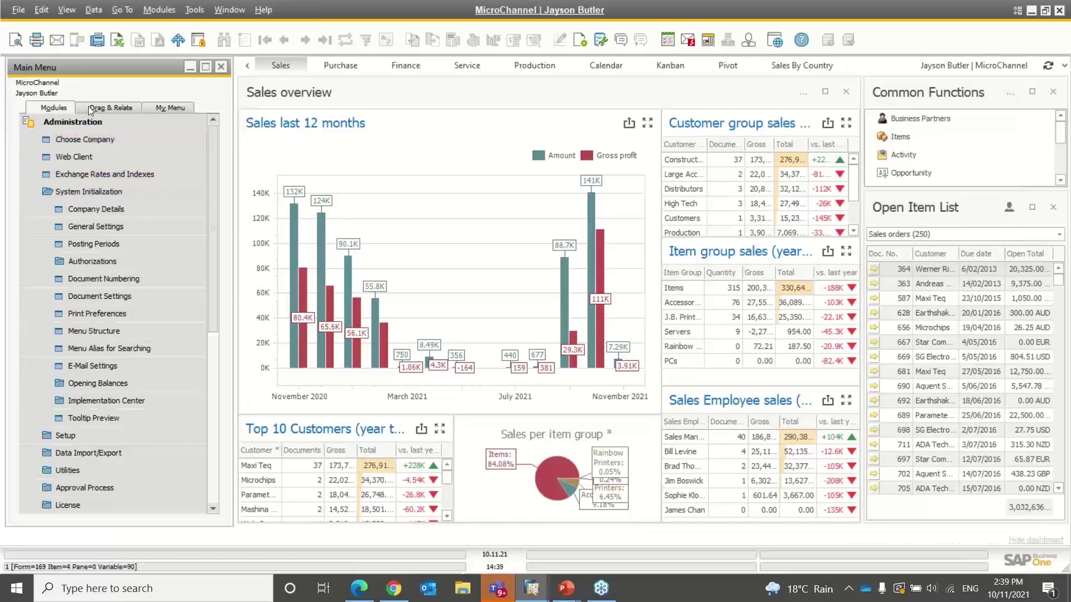
Step: Open the Sales Order window from Sales - A/R and return to the open Maxi Teq order
left_click(78, 121)
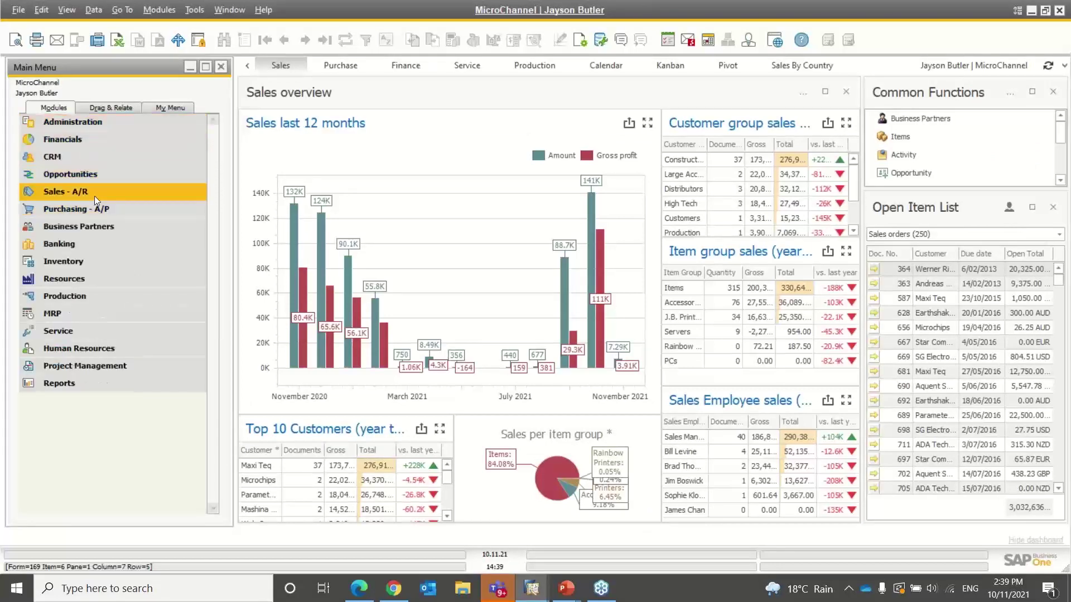
left_click(95, 194)
left_click(89, 175)
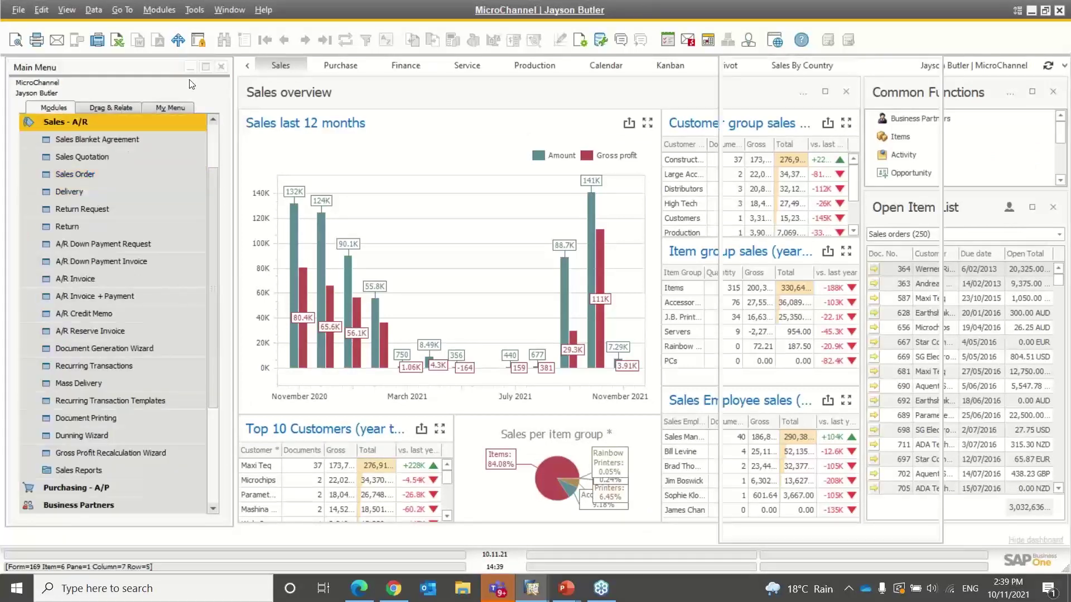
left_click(285, 41)
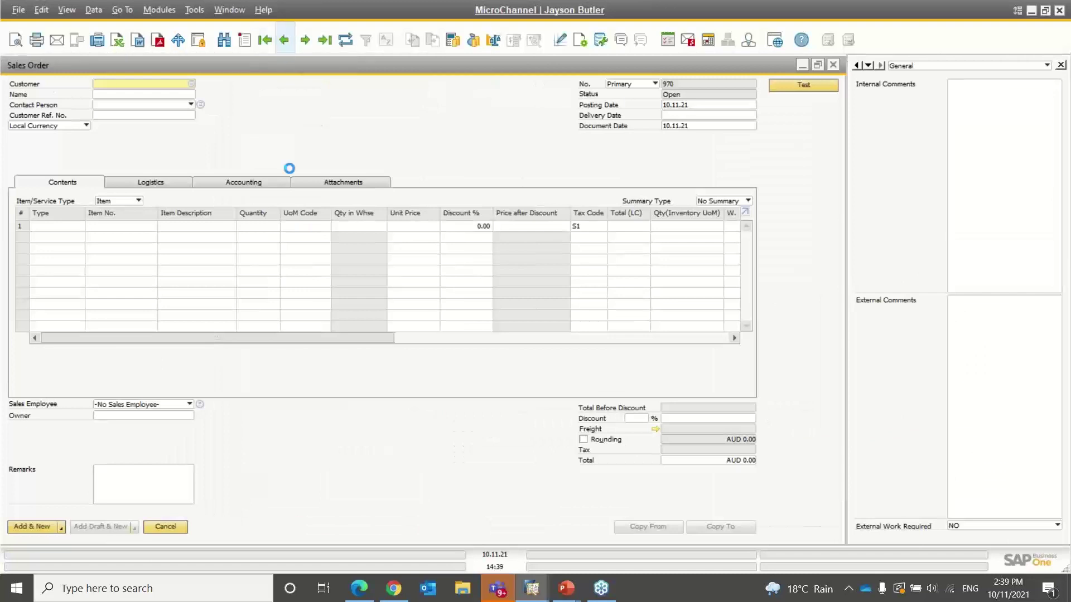
left_click(285, 41)
Step: Enable Procure Non Drop-Ship Items in the sales order's logistics and update the order, accepting the exceeded credit limit
left_click(152, 183)
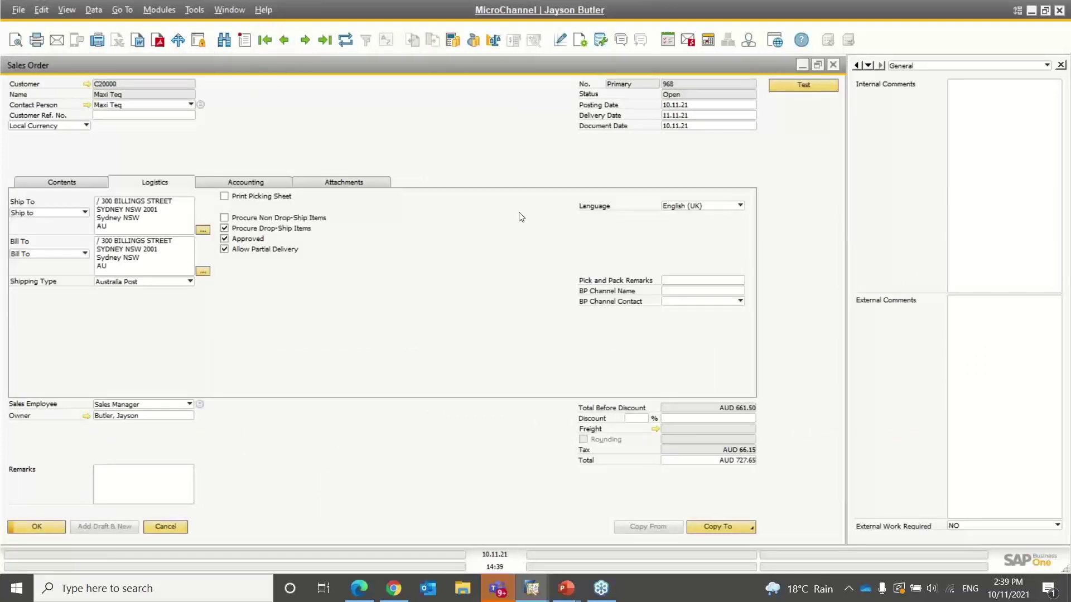
left_click(224, 218)
left_click(390, 326)
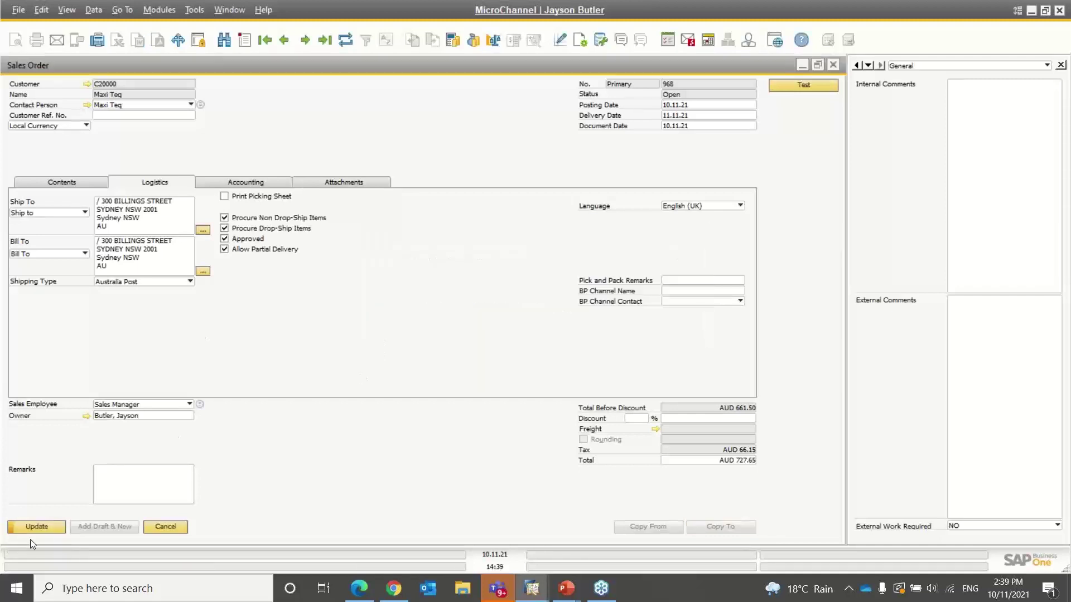
left_click(15, 530)
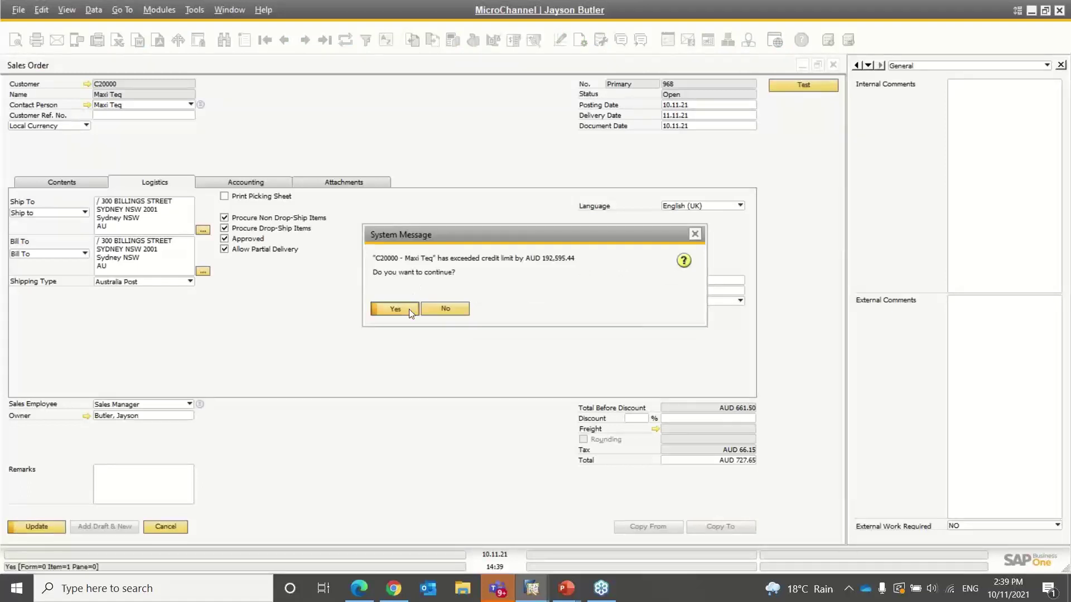
left_click(410, 311)
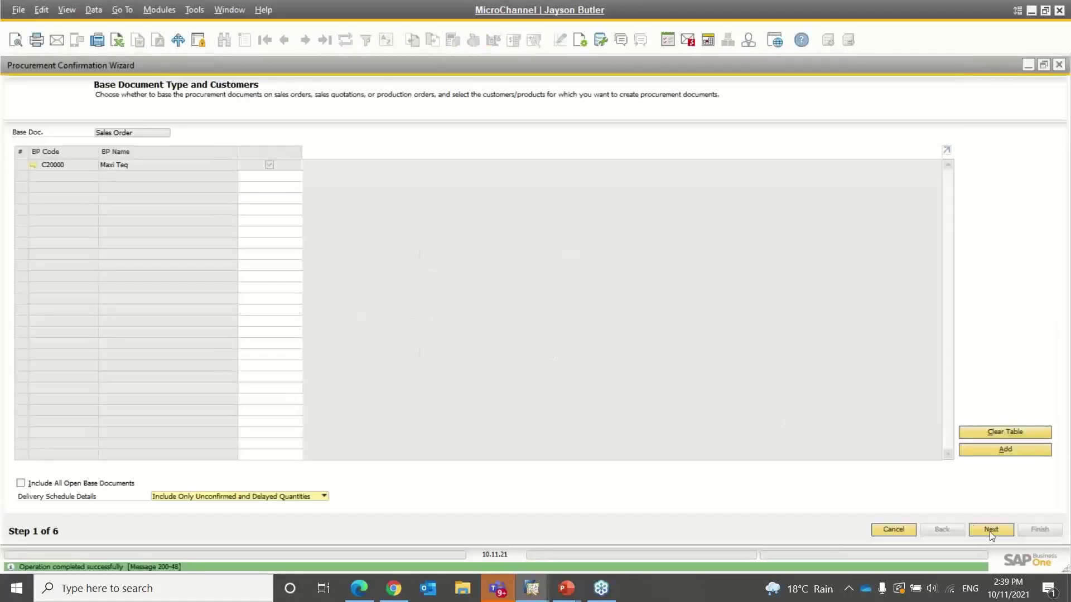
Step: Look through the Procurement Confirmation Wizard up to the base document line items, then cancel it and close the sales order
left_click(991, 530)
left_click(991, 530)
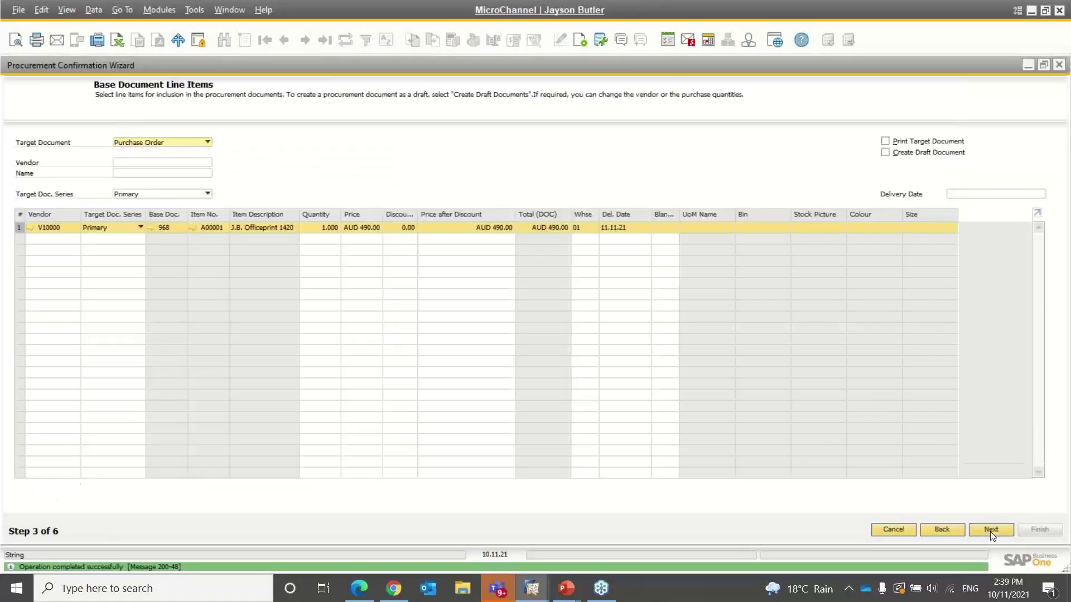
left_click(892, 530)
left_click(161, 531)
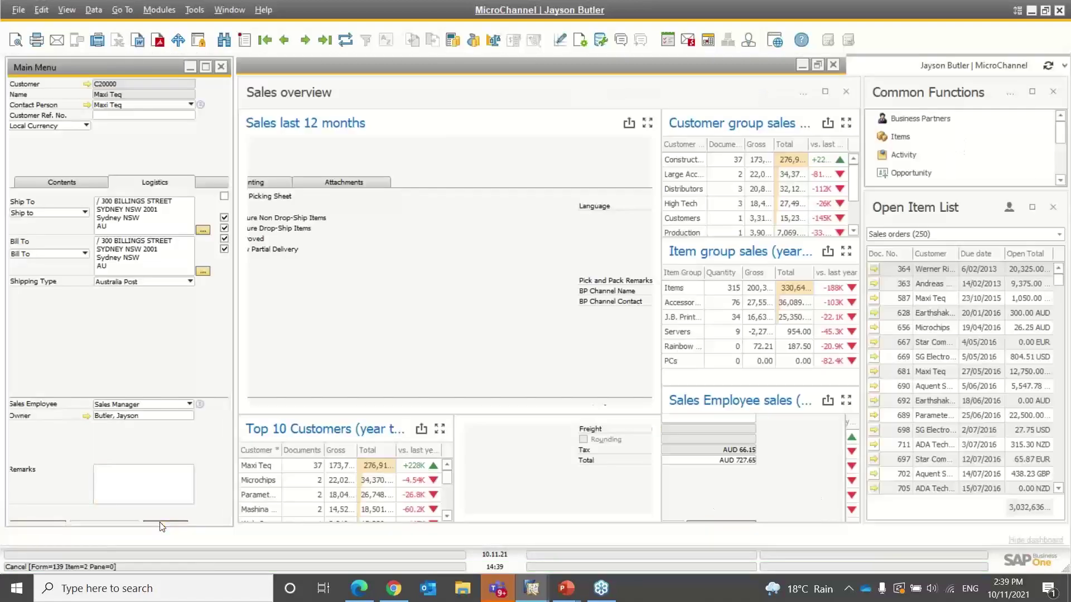
Step: Open the Production Order window from Production and go to the latest order for the LeMon 4029 Printer
left_click(145, 125)
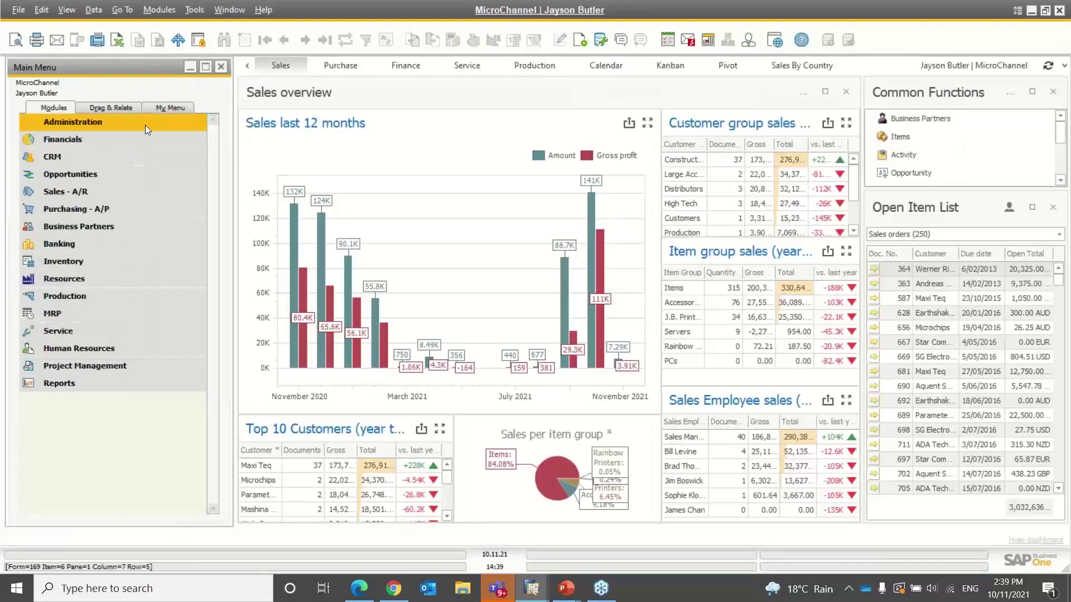
left_click(93, 293)
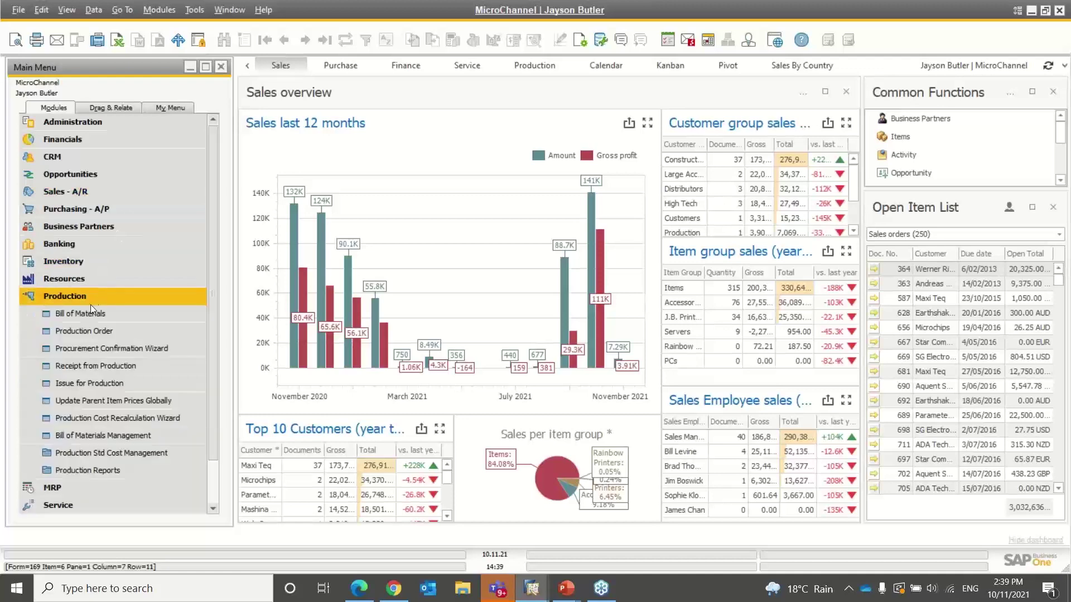
left_click(76, 329)
left_click(283, 41)
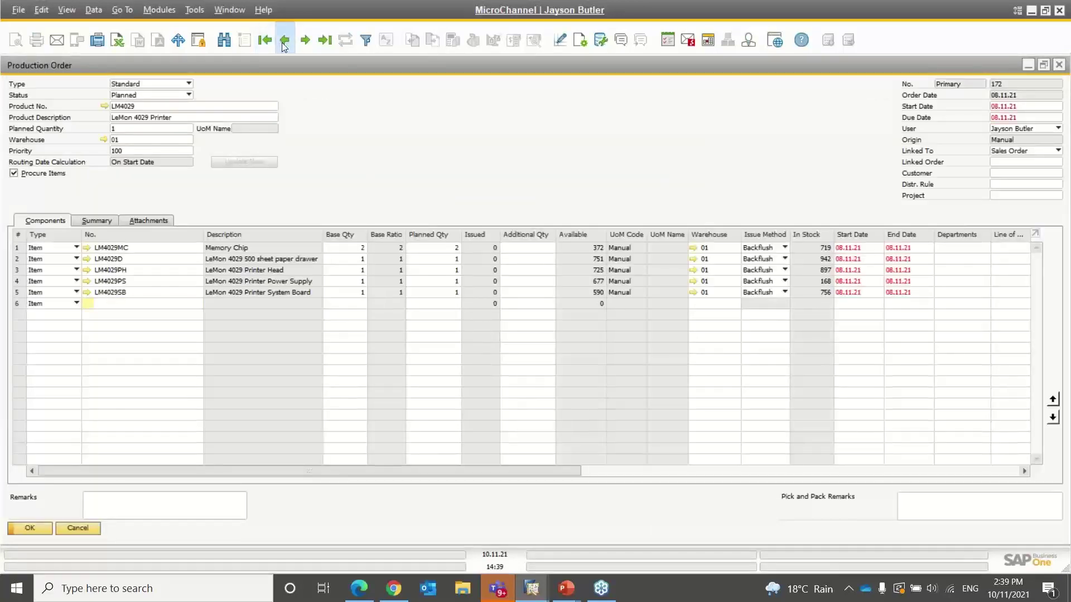
Step: Review the order's Procure Items option and its components' Procurement Doc. and Allow Procurmt Doc. columns, and update the order
left_click(14, 174)
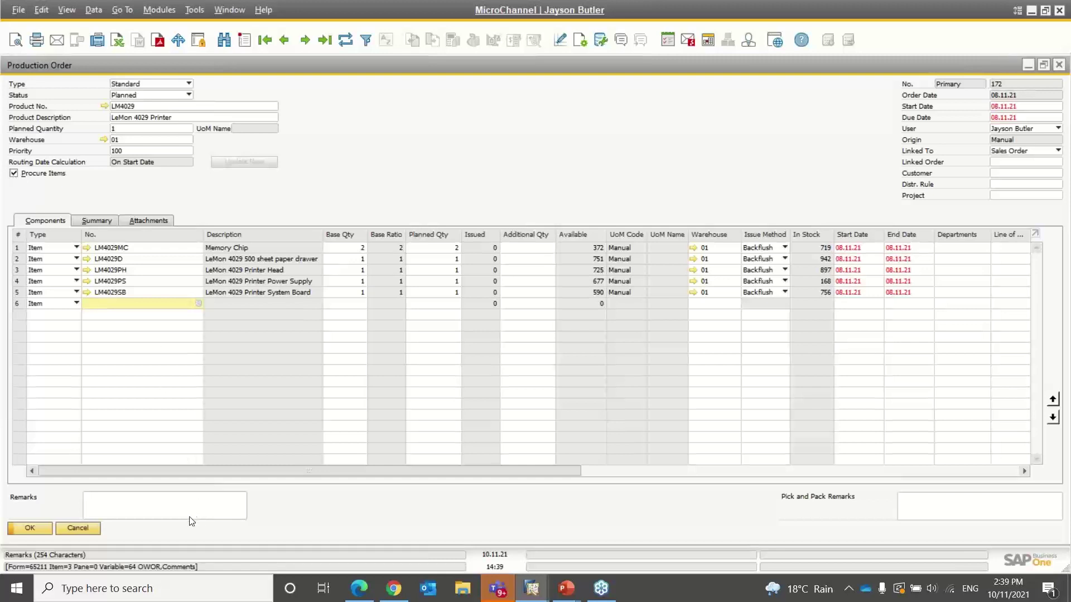
left_click_drag(203, 474, 715, 471)
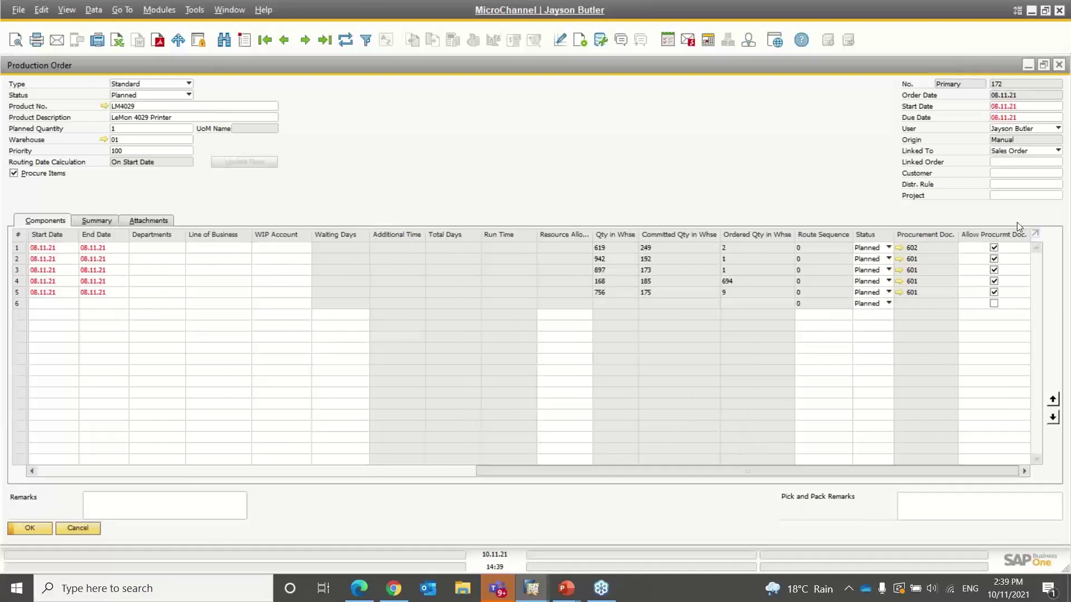
left_click(207, 510)
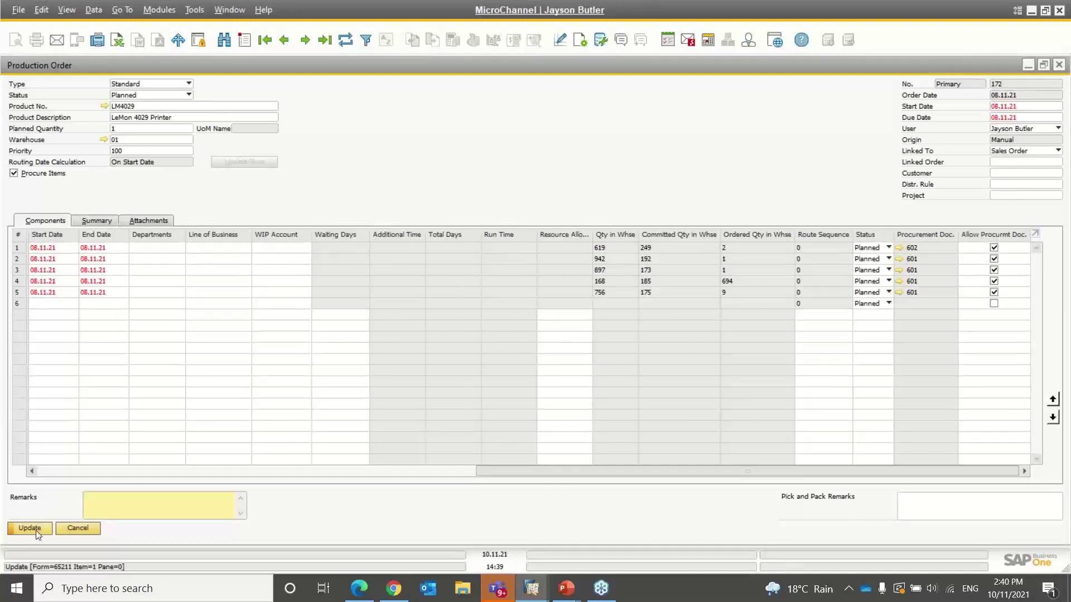
left_click(37, 532)
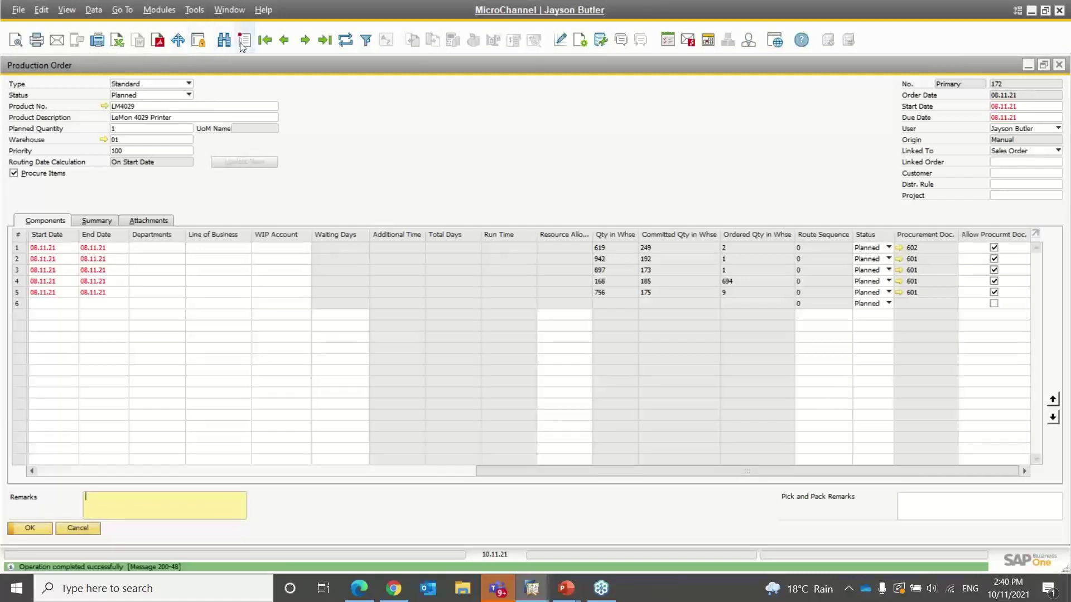
Step: Start a new production order for product LM4029 and enable Procure Items, applying it to the existing component rows
double_click(125, 105)
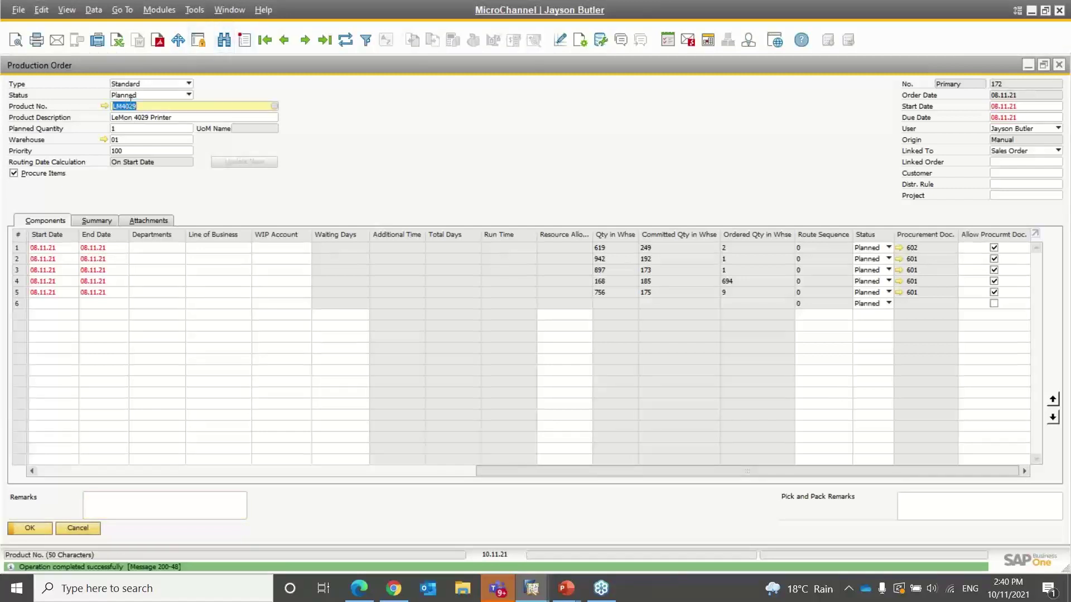
key("ctrl+a")
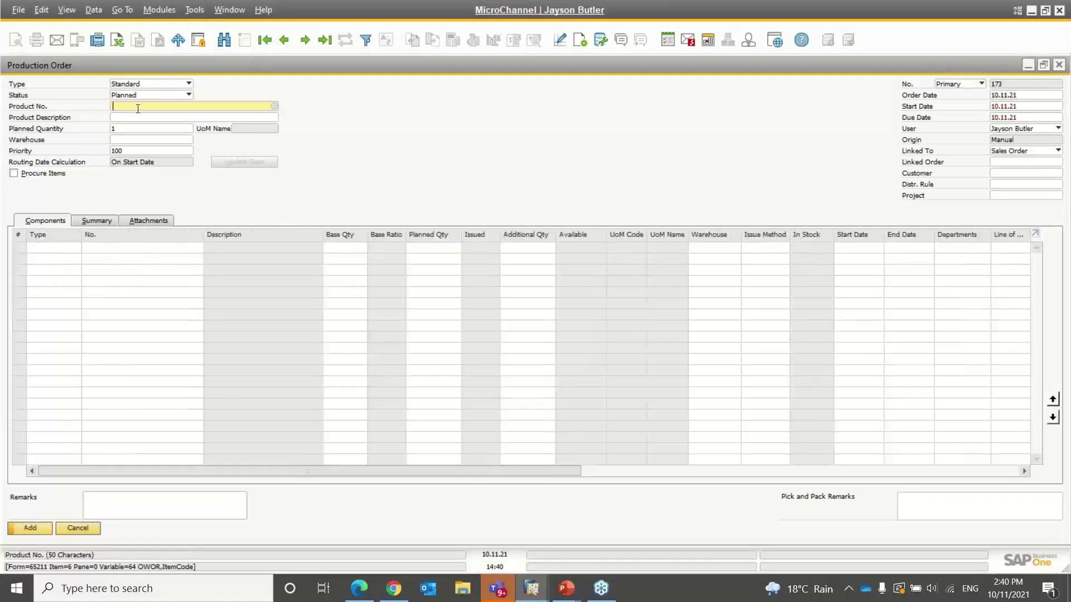
type("LM4029")
key("Tab")
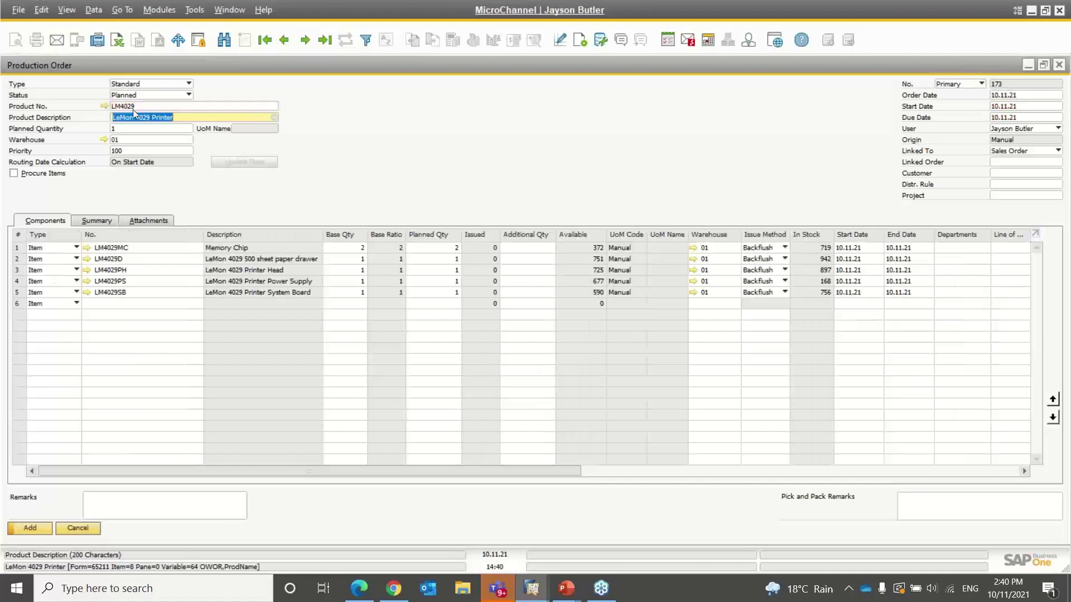
left_click(24, 174)
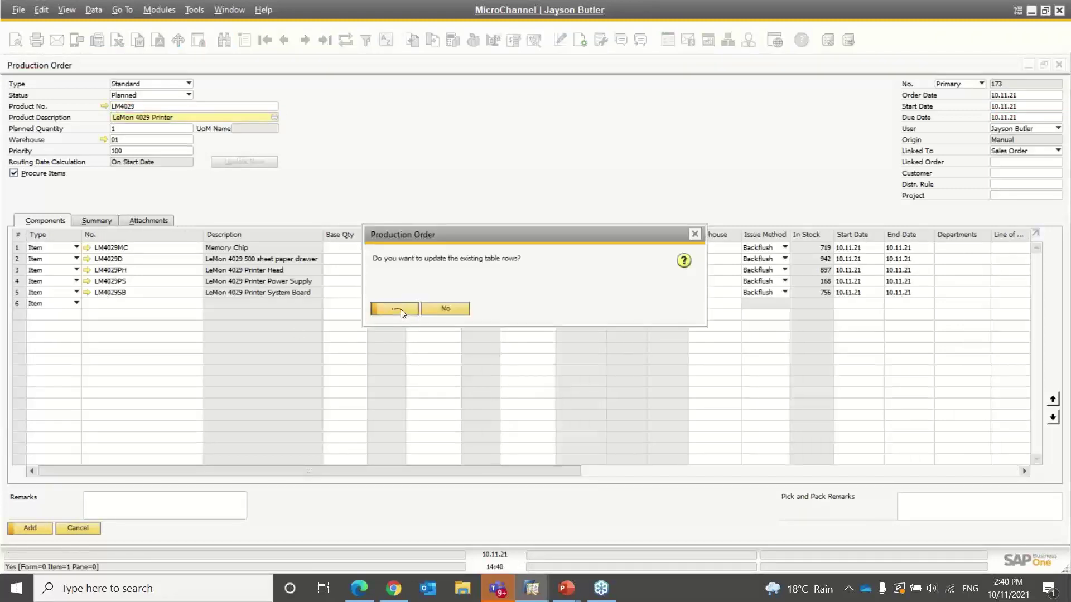
left_click(401, 311)
Step: Disallow procurement documents for the memory chip and printer power supply components, and add the production order
left_click_drag(356, 471, 859, 463)
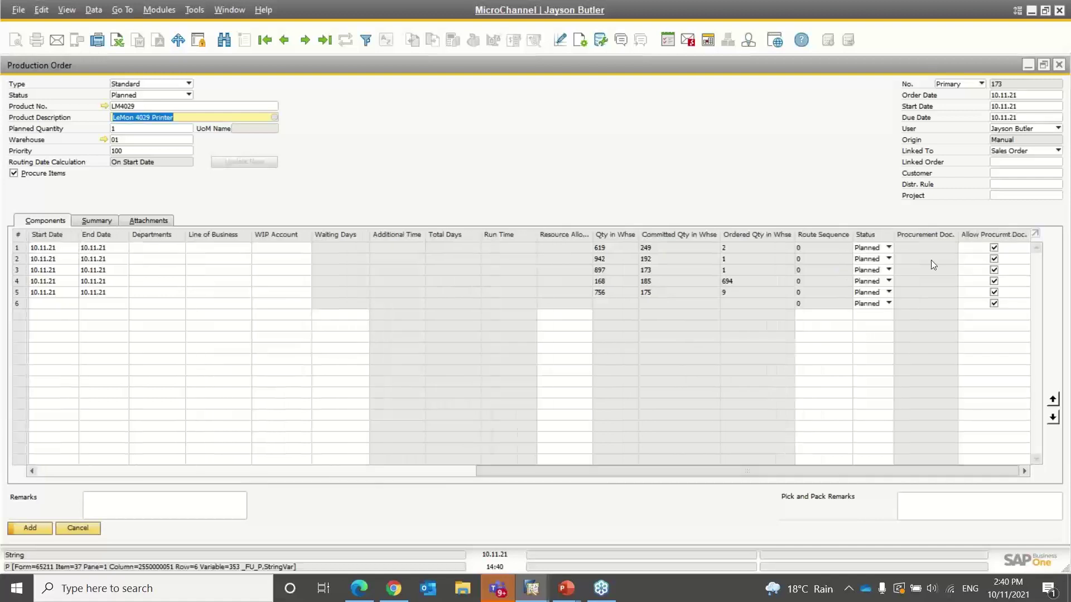
left_click(994, 248)
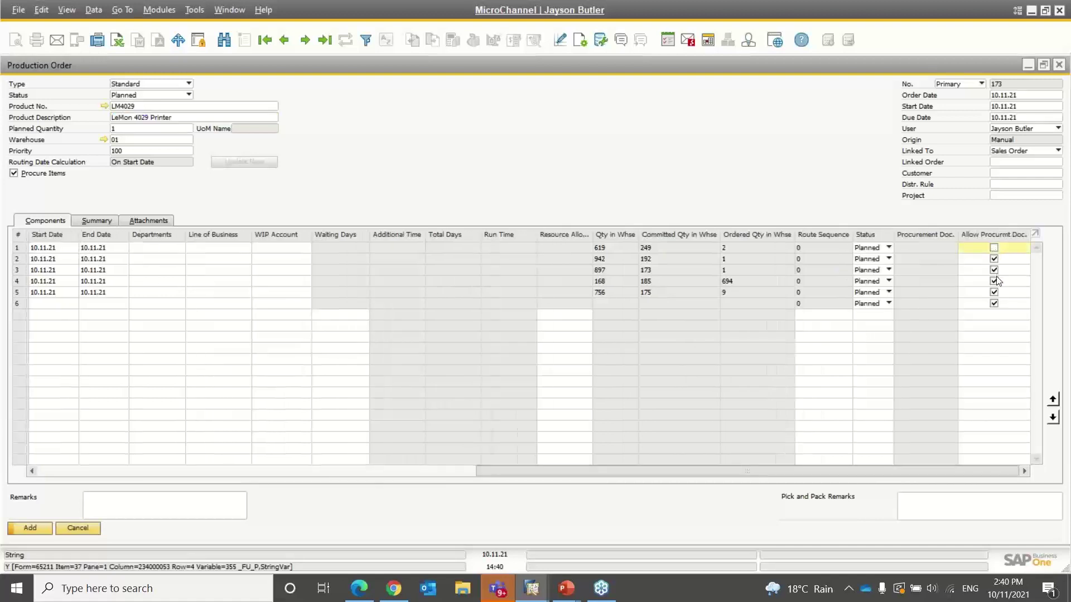
left_click(31, 527)
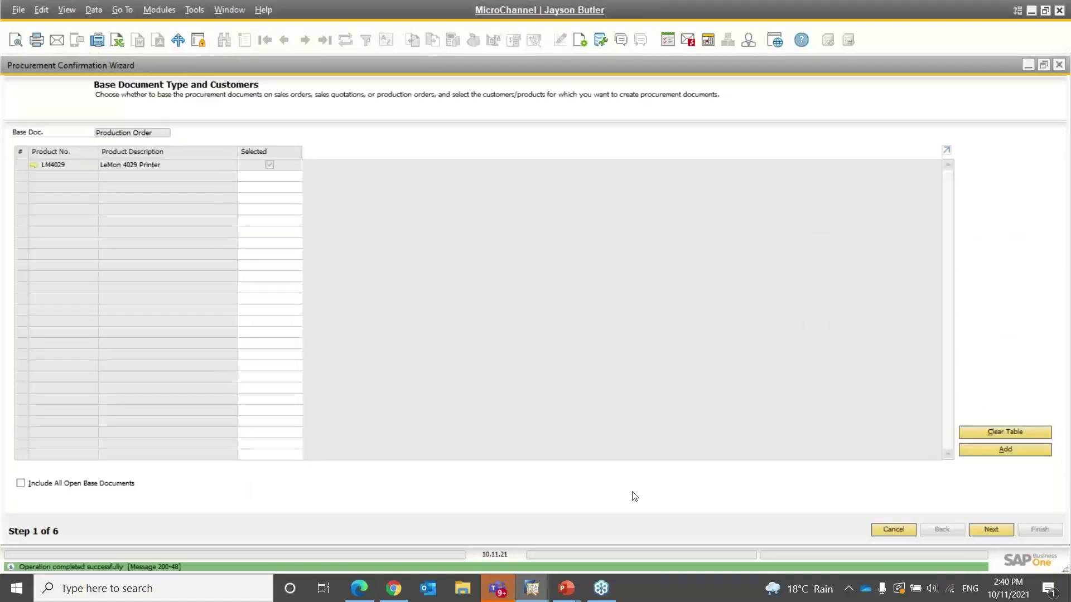
Step: Advance the procurement wizard to the line items of the LM4029 production order and set the printer system board's vendor to V1010
left_click(991, 530)
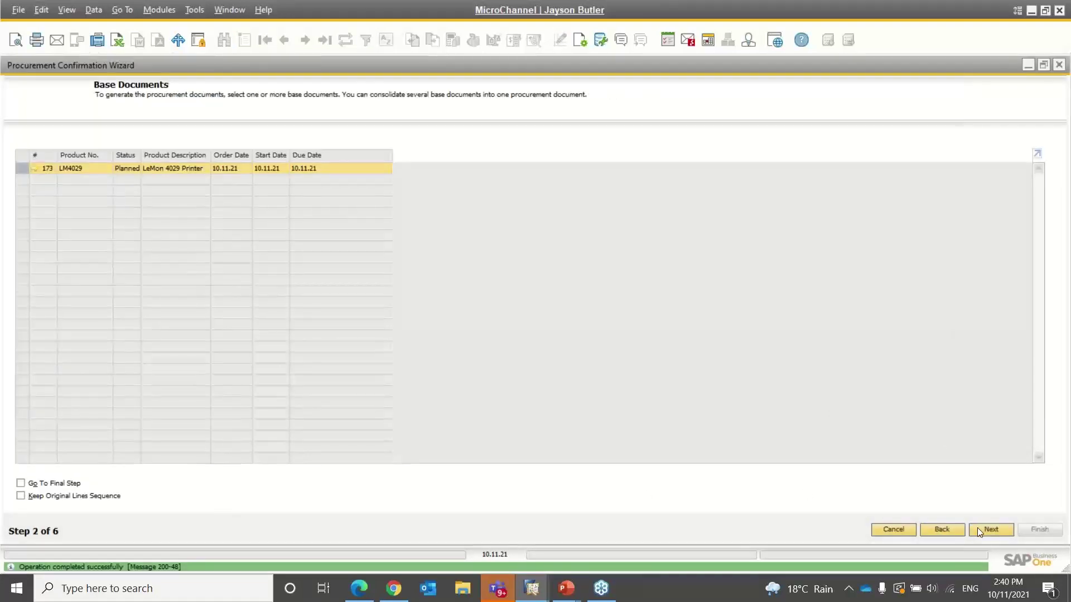
left_click(978, 528)
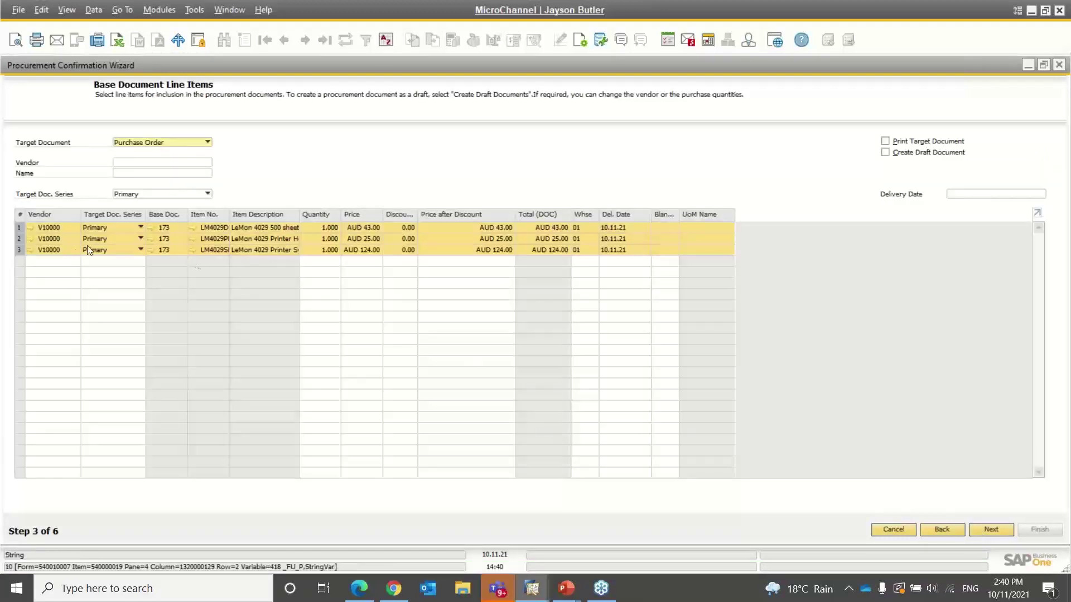
left_click(70, 251)
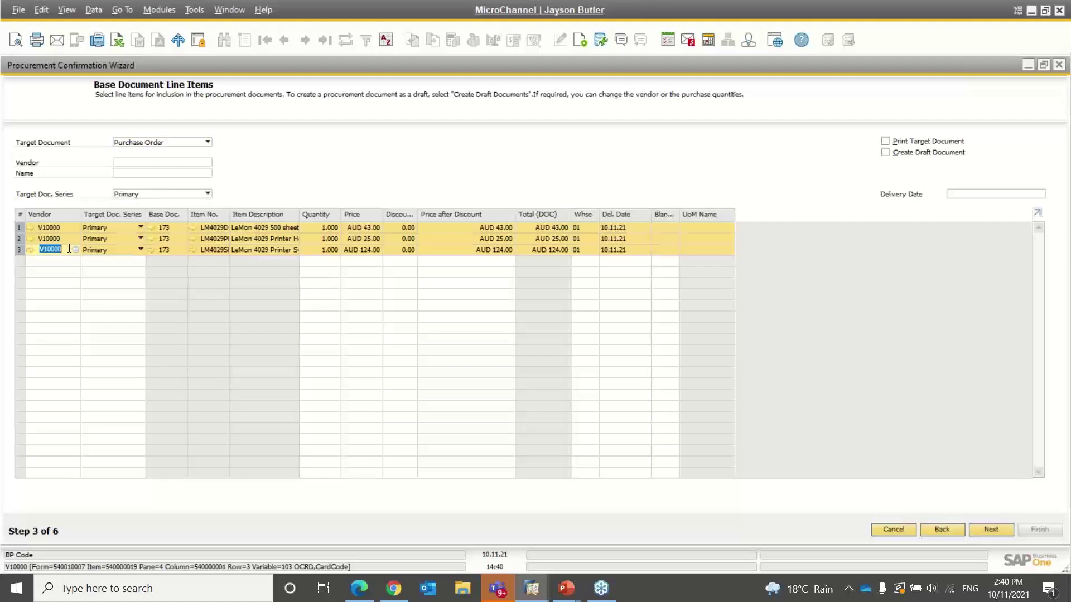
left_click(75, 250)
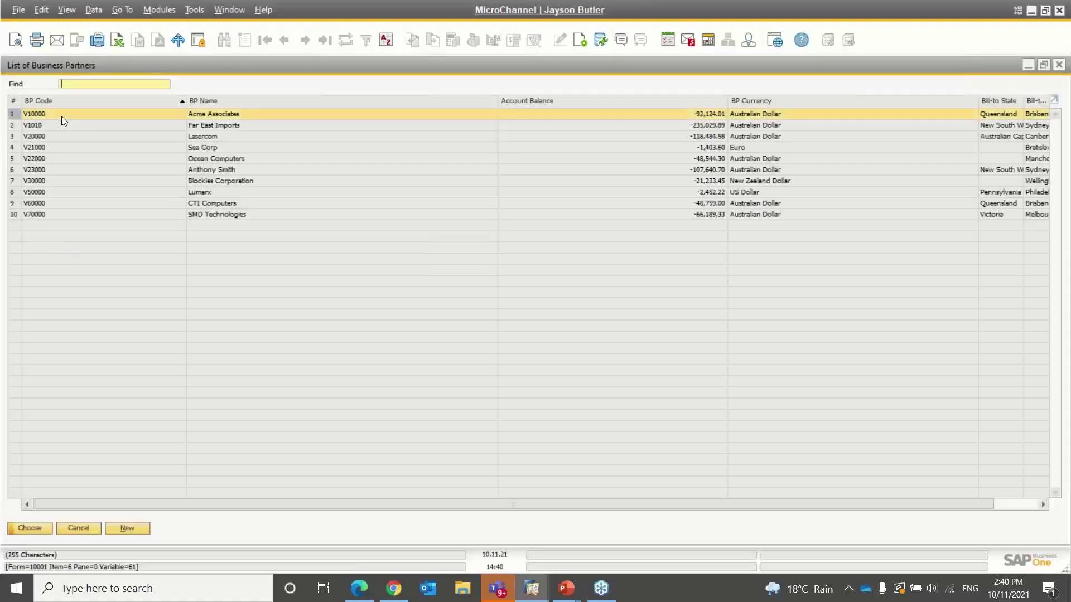
double_click(33, 126)
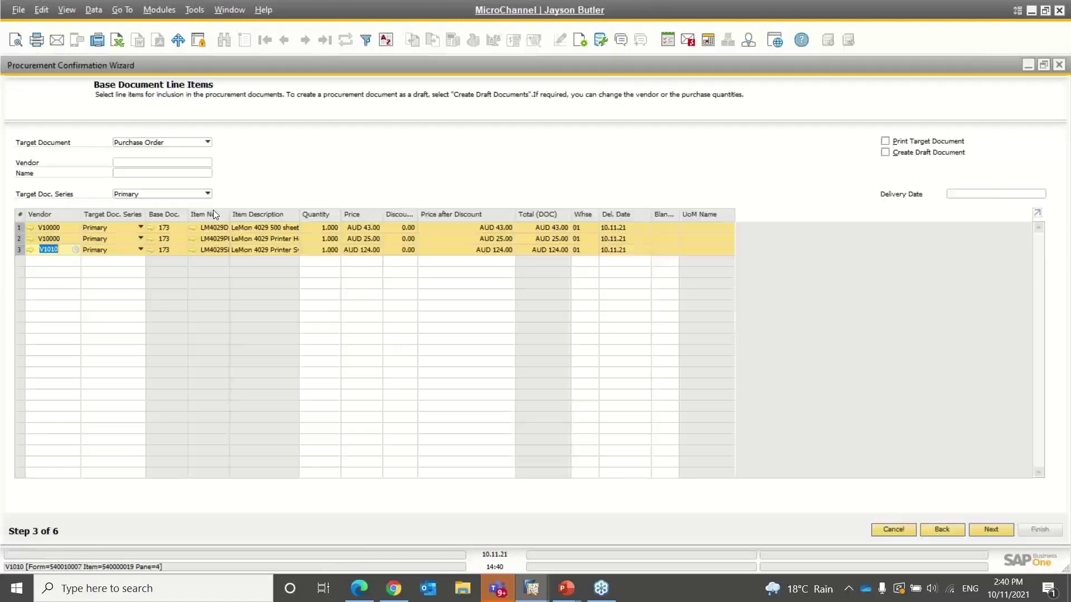
Step: Generate the purchase orders through the wizard's remaining stages and close the summary report
left_click(989, 530)
left_click(986, 528)
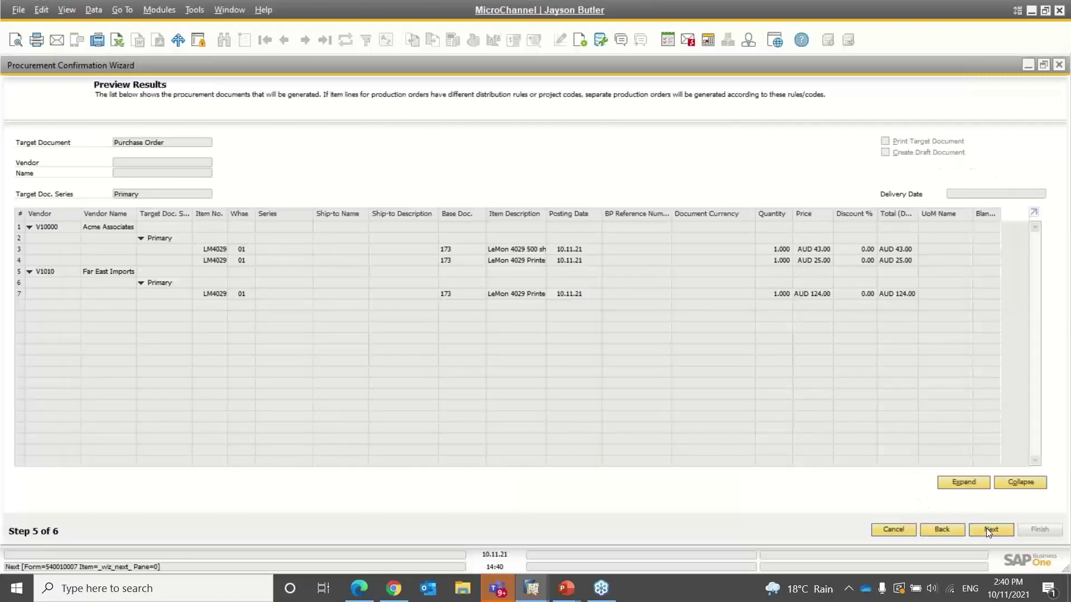
left_click(986, 528)
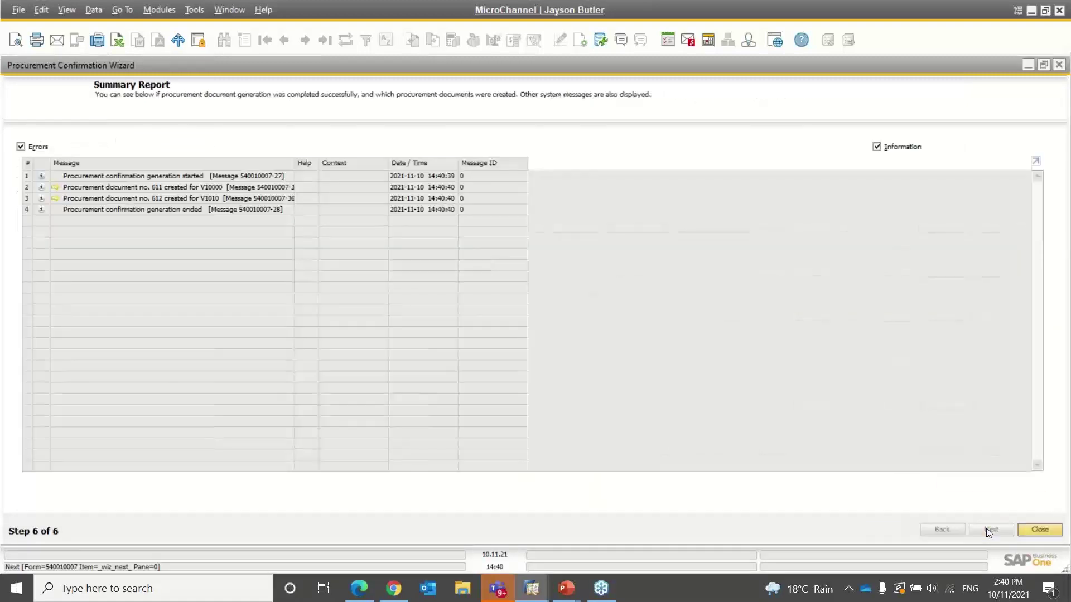
left_click(1039, 530)
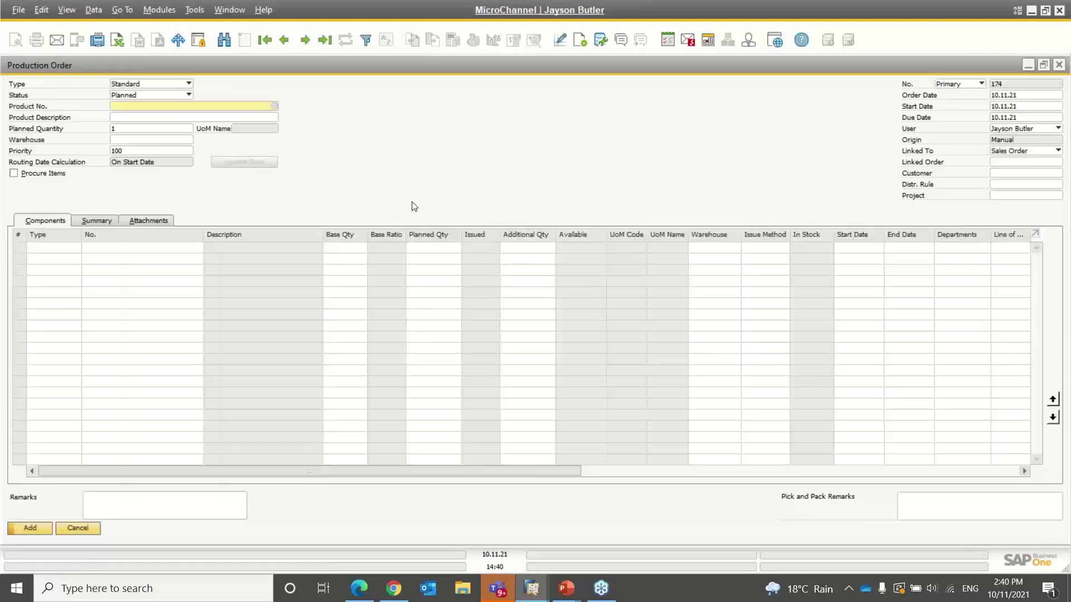
Step: Go to the latest LM4029 production order, examine its linked purchase orders in the Relationship Map, and close the map
left_click(321, 46)
right_click(324, 125)
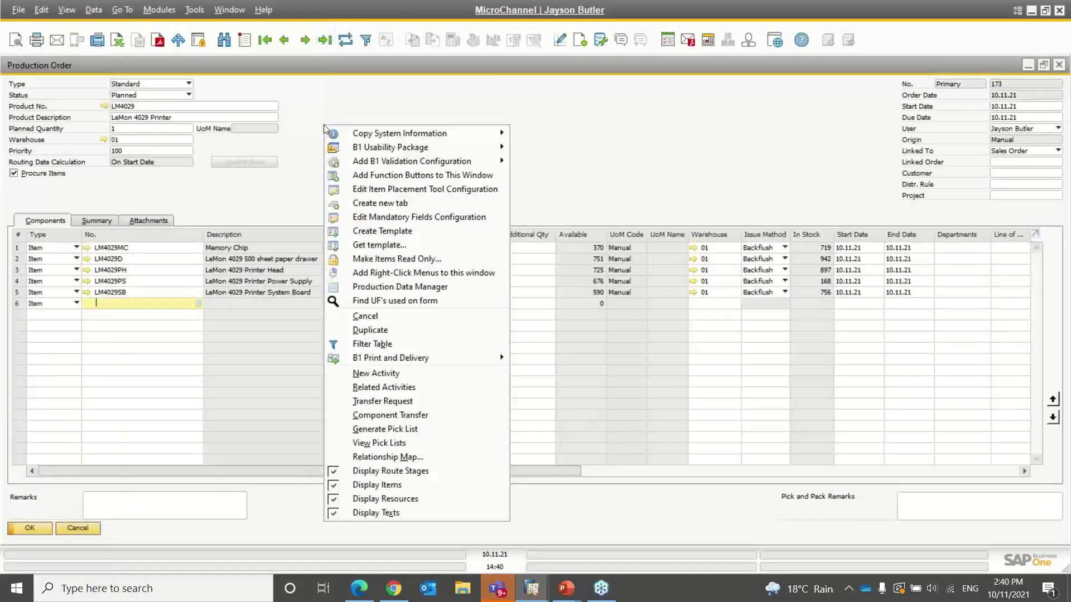
left_click(390, 457)
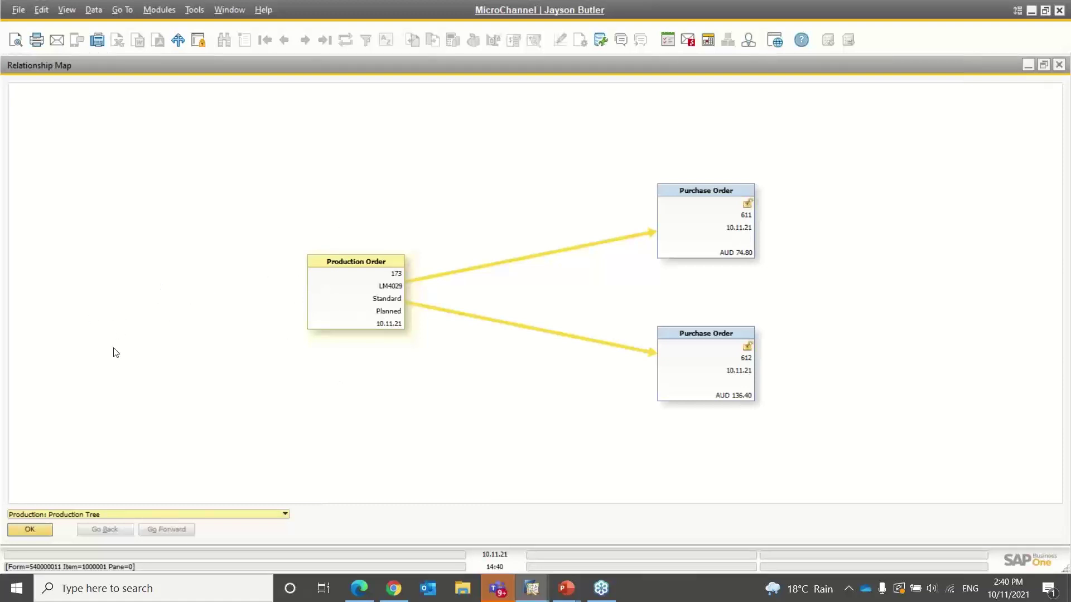
left_click(29, 530)
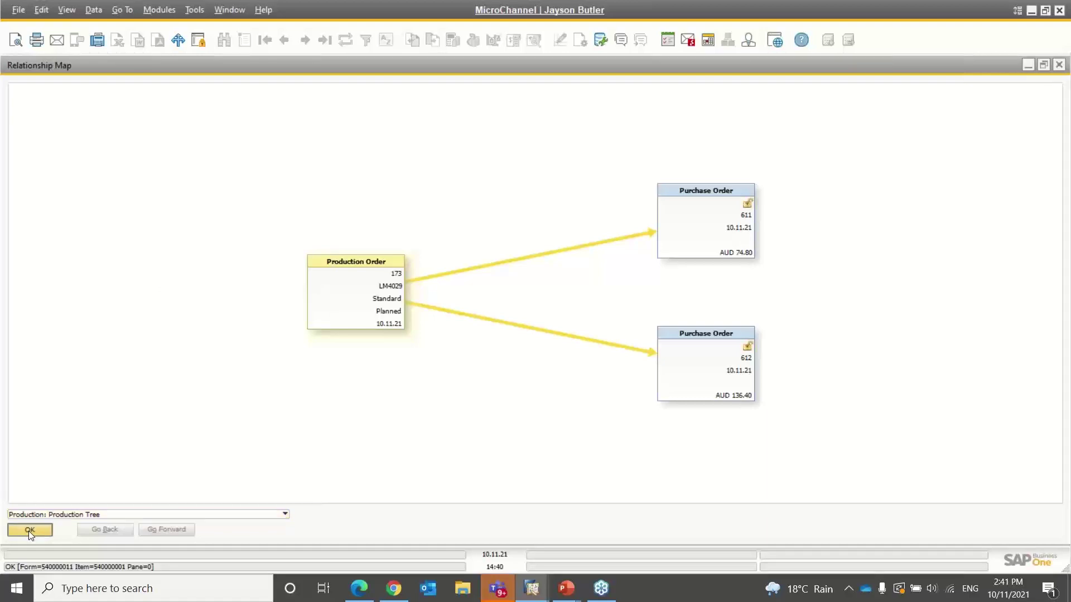
Step: Check the agenda slide, close the production order, and open Bill of Materials Management from Production
key("alt+Tab")
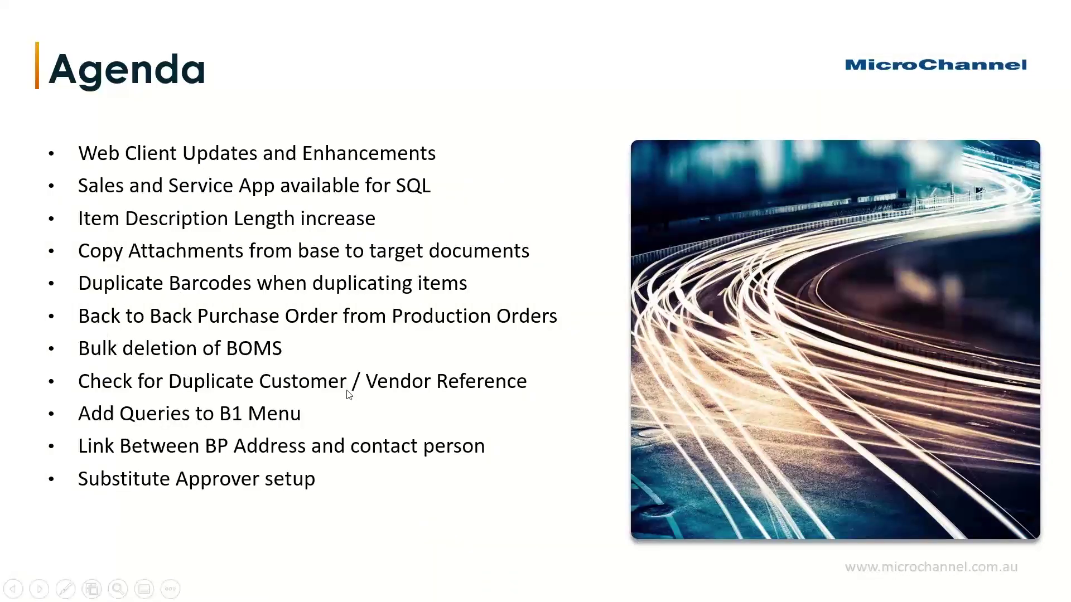
key("alt+Tab")
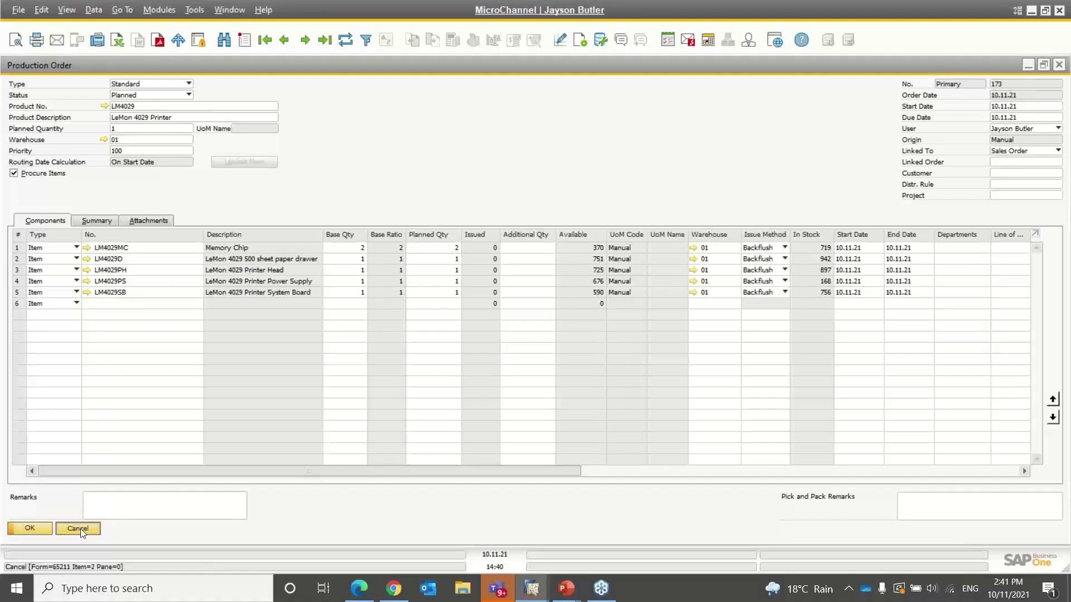
left_click(81, 527)
left_click(100, 290)
left_click(89, 296)
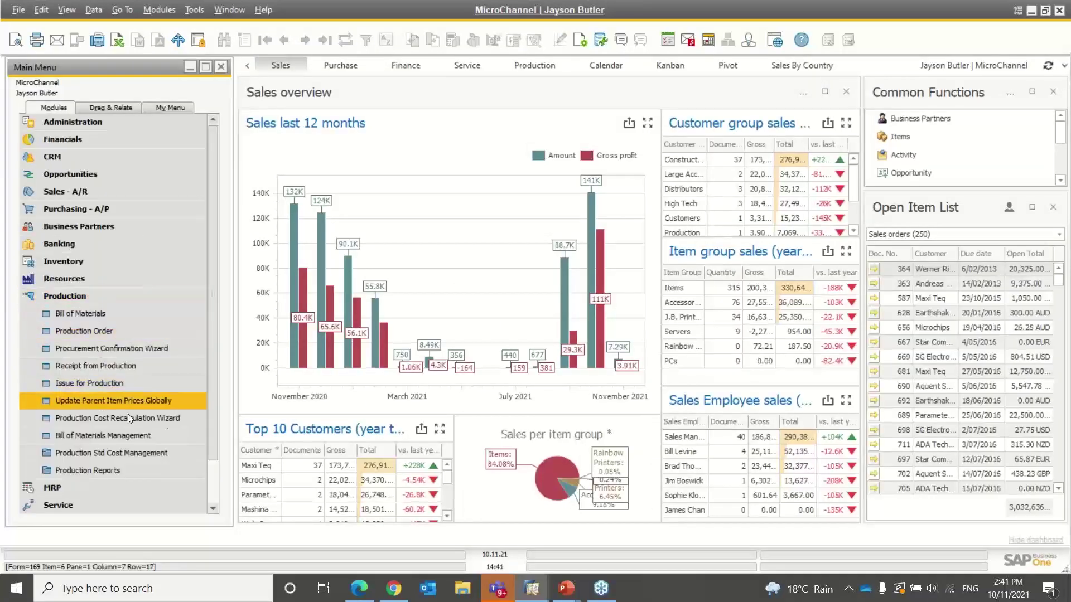
left_click(106, 437)
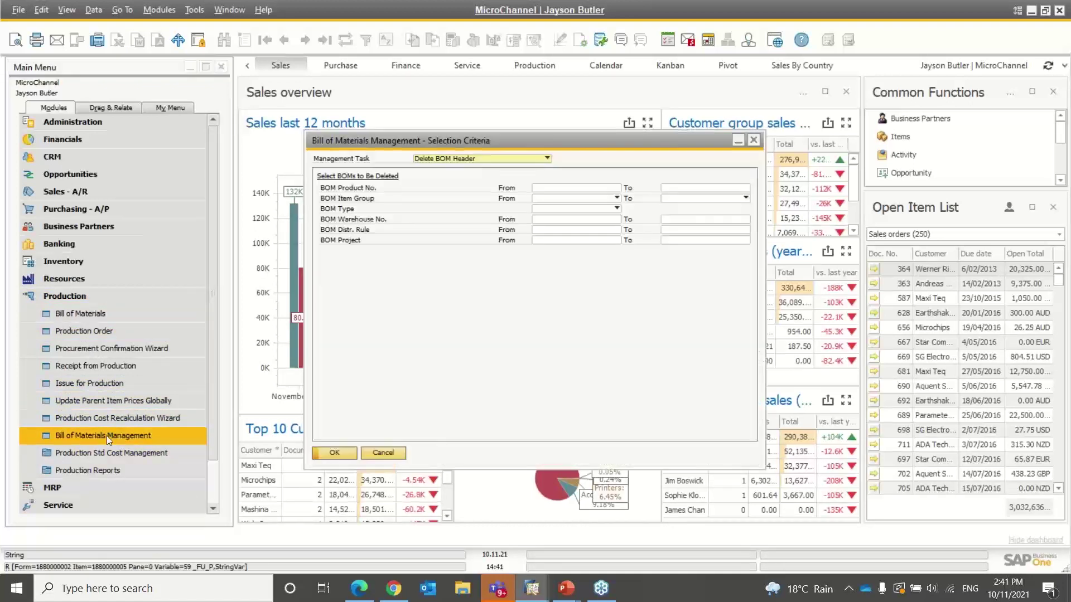
Step: Review the Change BOM Lines and Delete BOM Header management tasks, and cancel the selection criteria
left_click(447, 157)
left_click(440, 168)
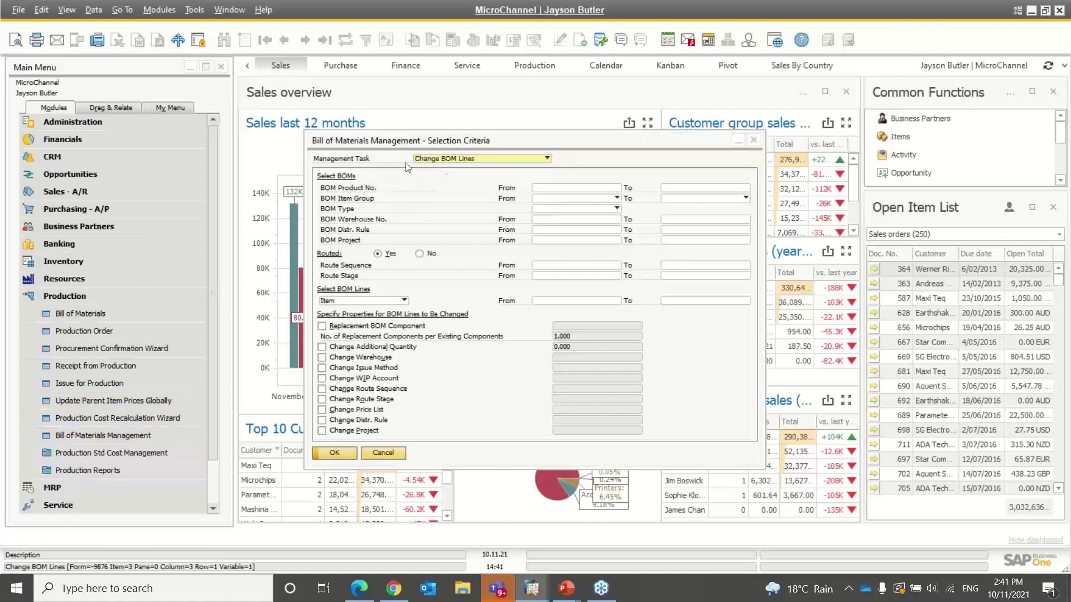
left_click(438, 161)
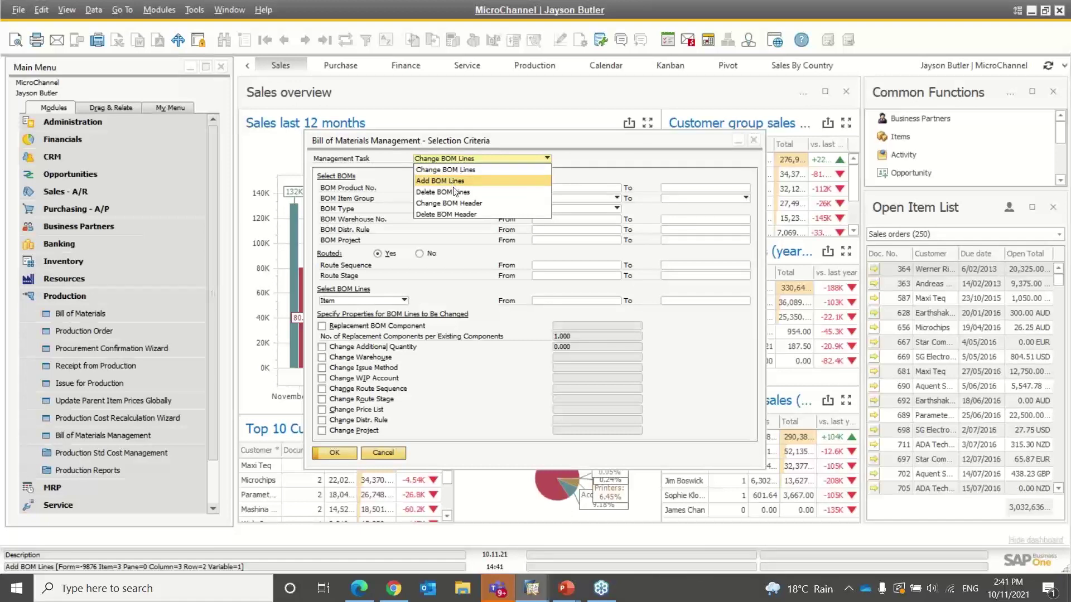
left_click(436, 215)
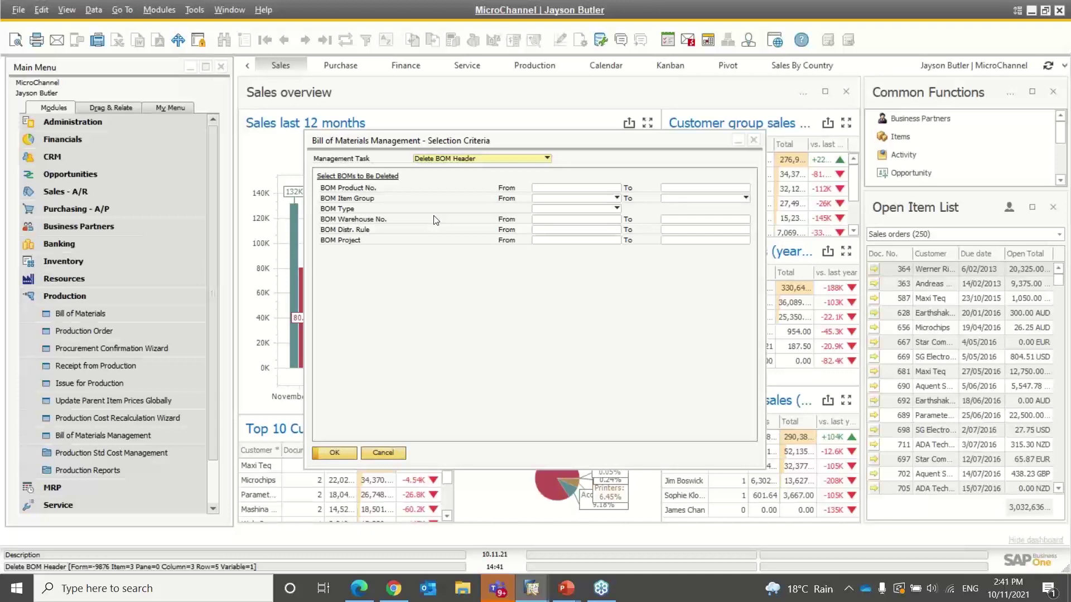
left_click(394, 454)
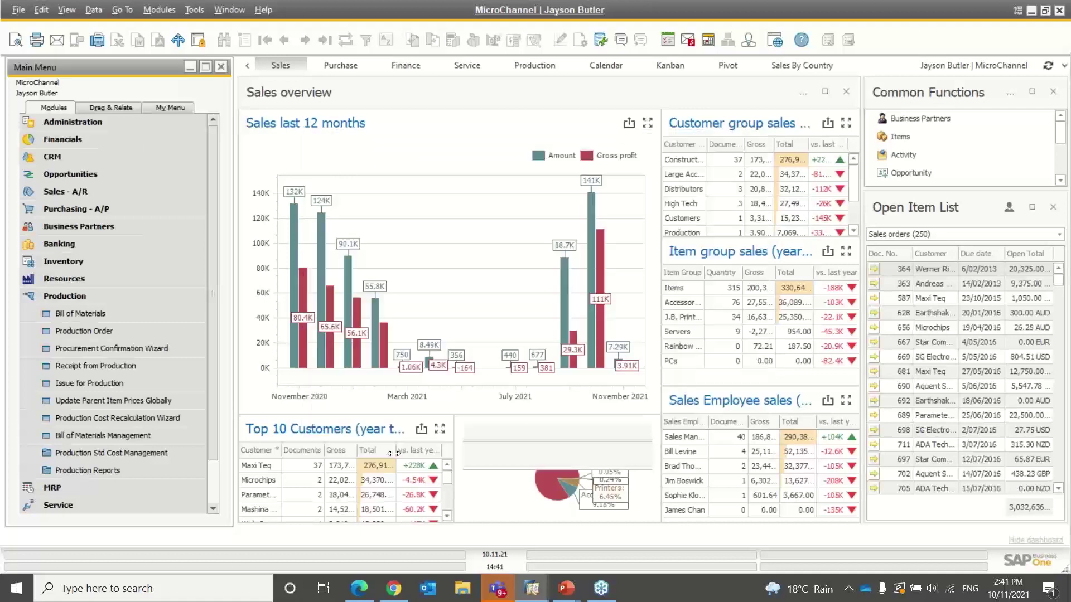
Step: Check the agenda slide and open the per-document settings for Sales Order from Document Settings in System Initialization
key("alt+Tab")
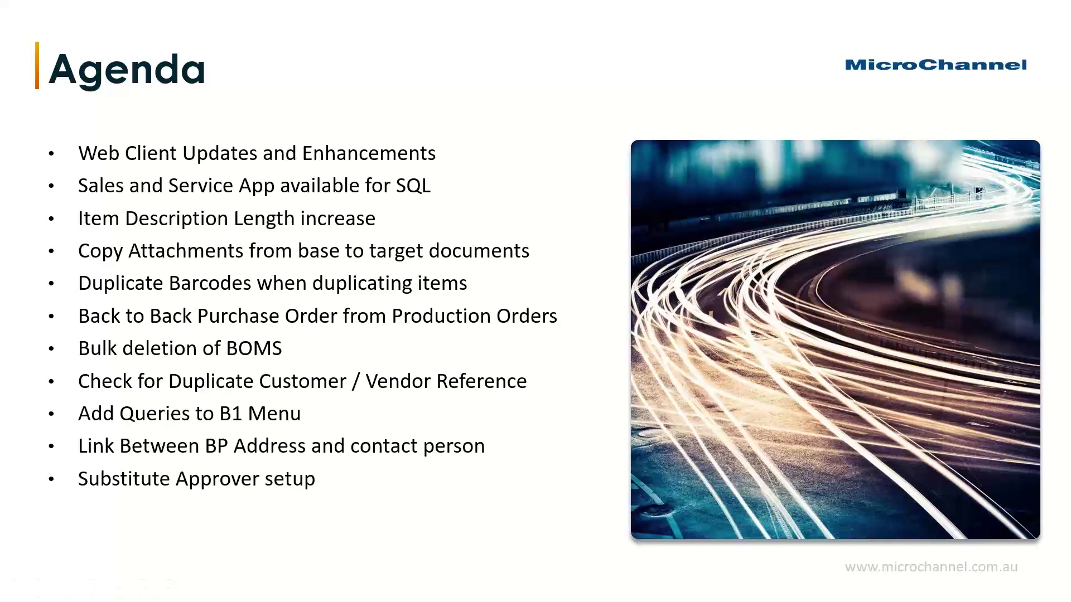
key("alt+Tab")
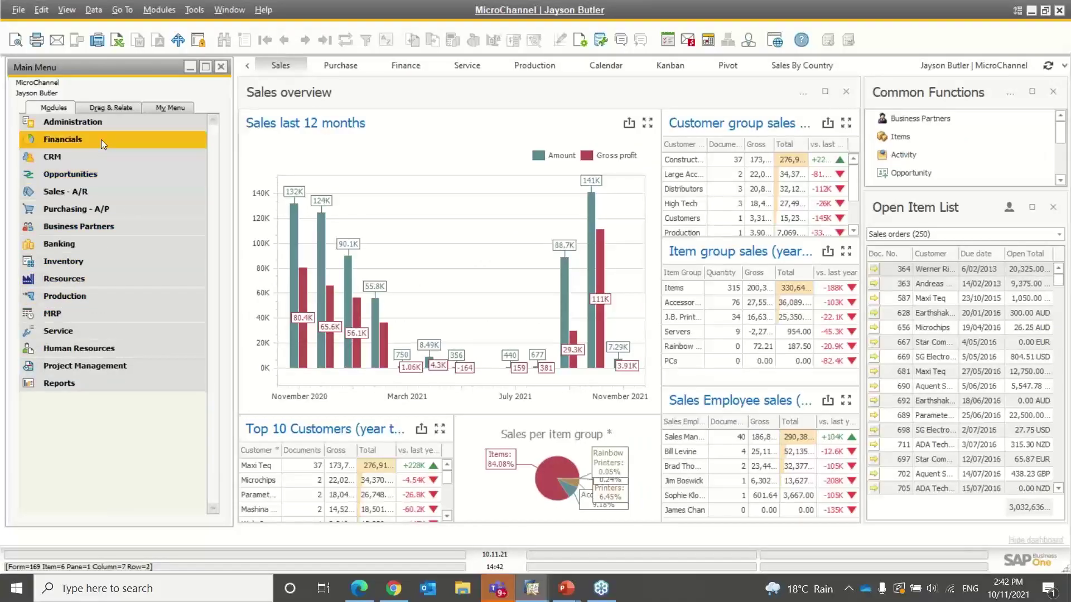
left_click(109, 126)
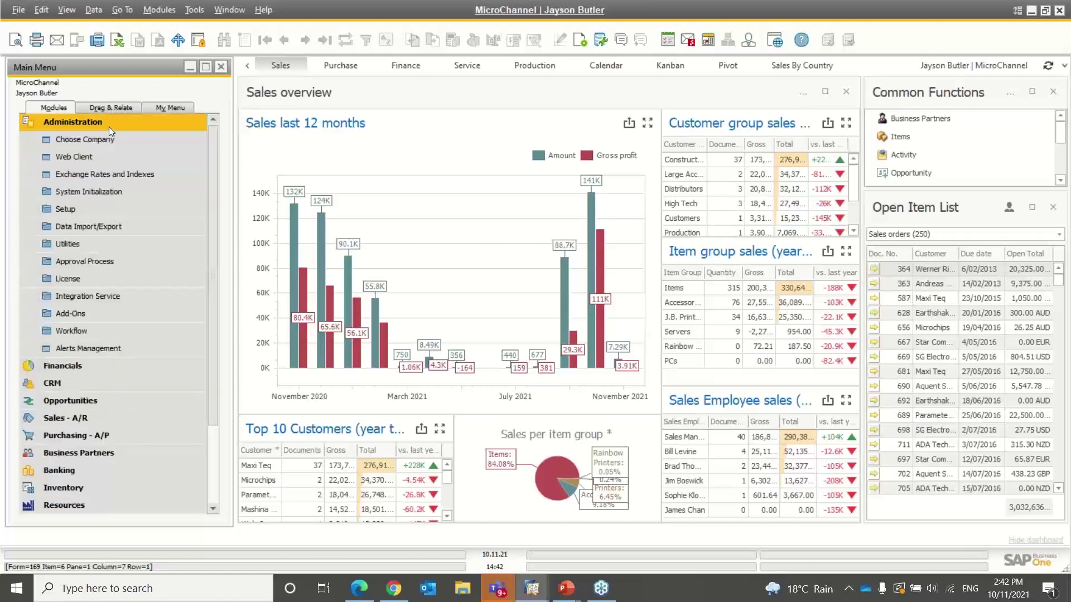
left_click(99, 190)
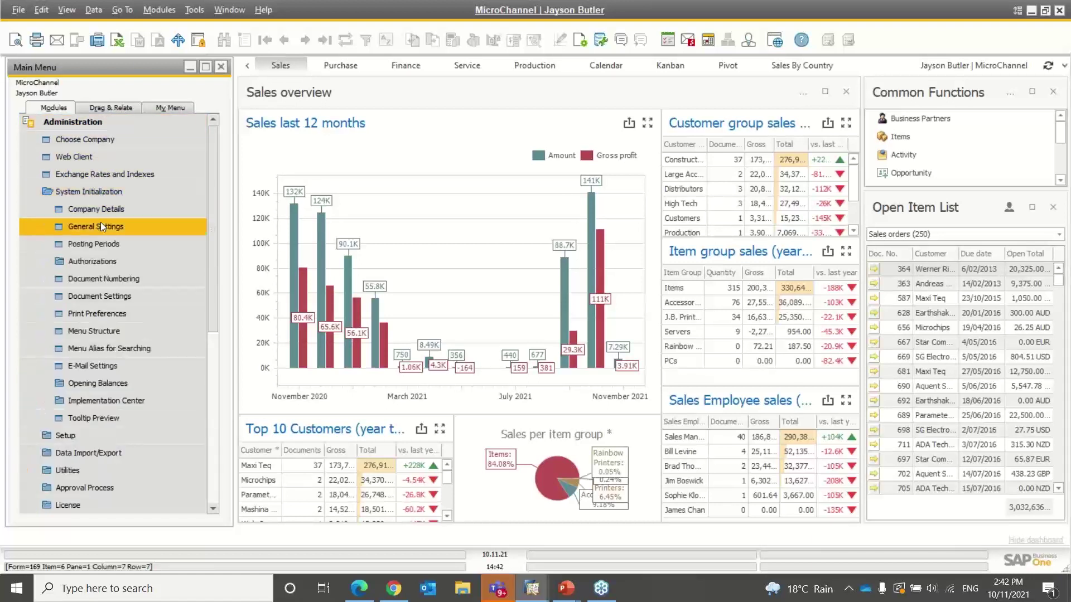
left_click(96, 294)
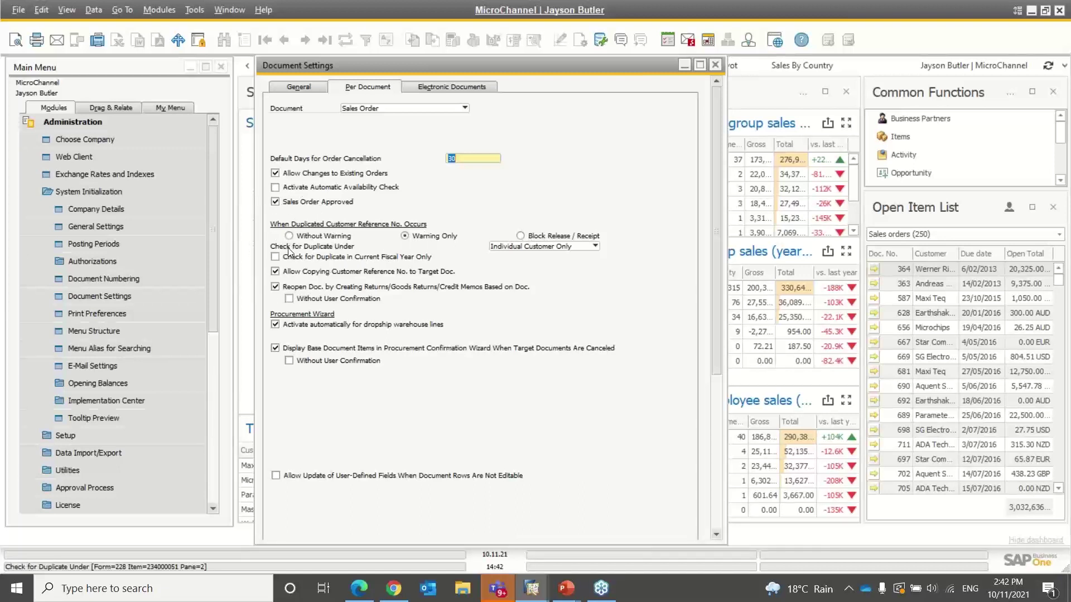
Step: Examine the duplicate customer reference options, including Check for Duplicate Under and Current Fiscal Year Only, and close Document Settings without saving
left_click(560, 247)
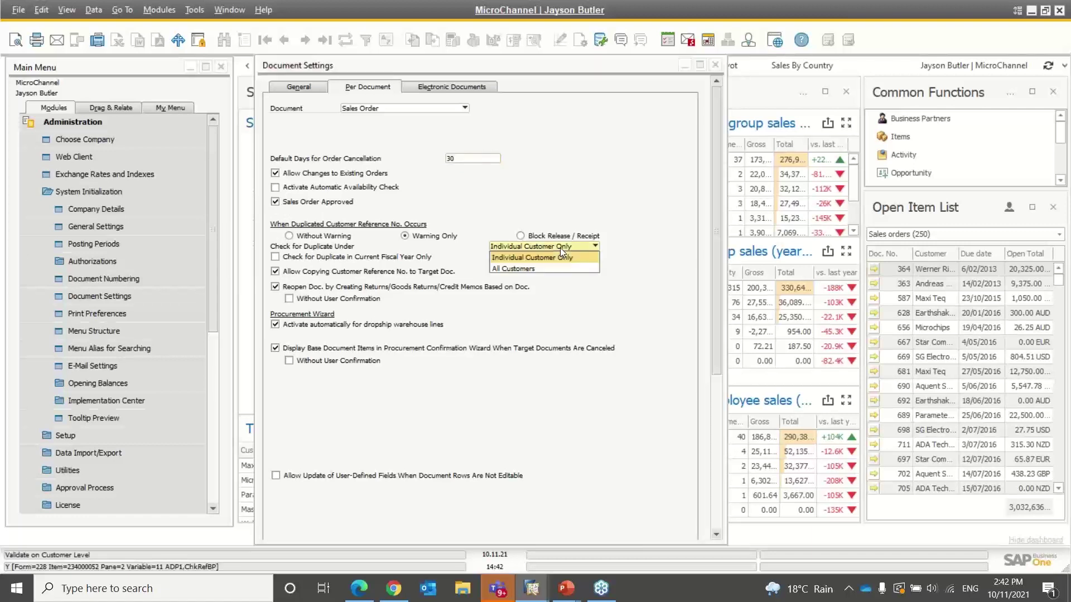
left_click(531, 246)
left_click(350, 258)
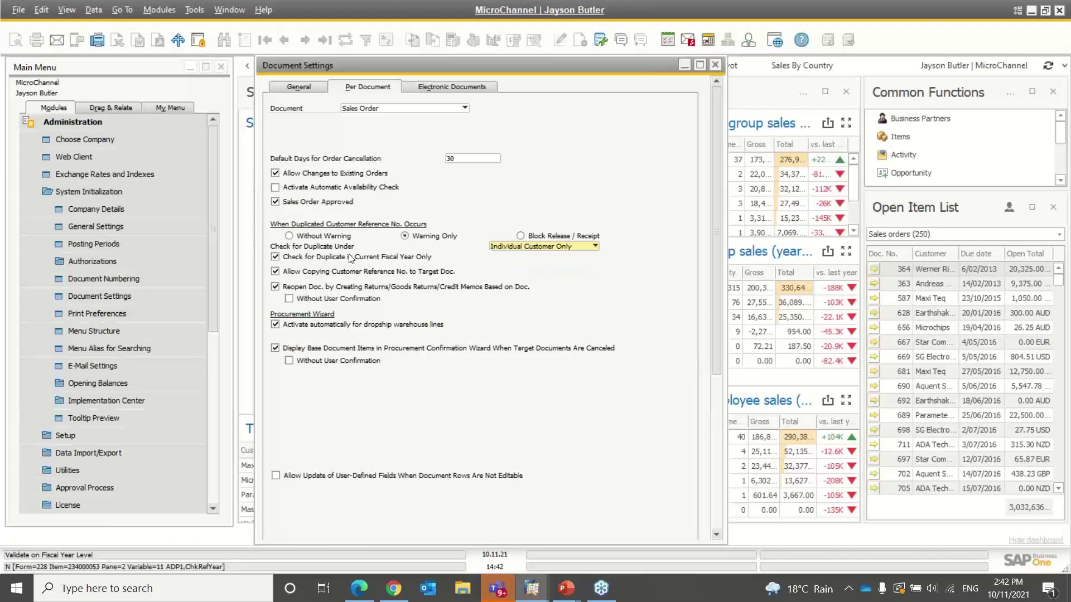
key("ctrl")
key("ctrl")
key("ctrl")
key("ctrl")
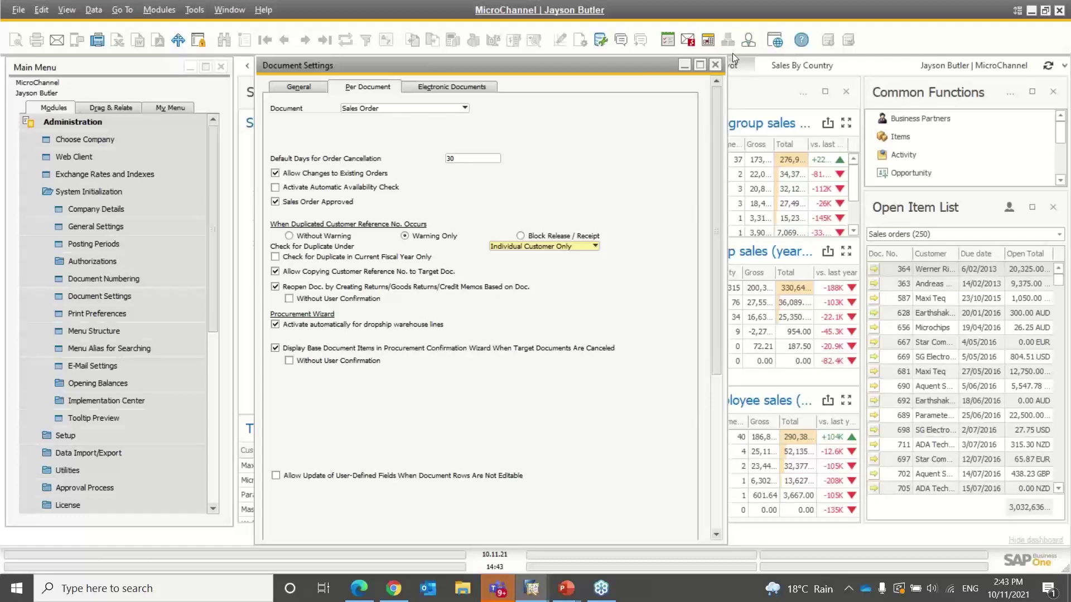
left_click(716, 66)
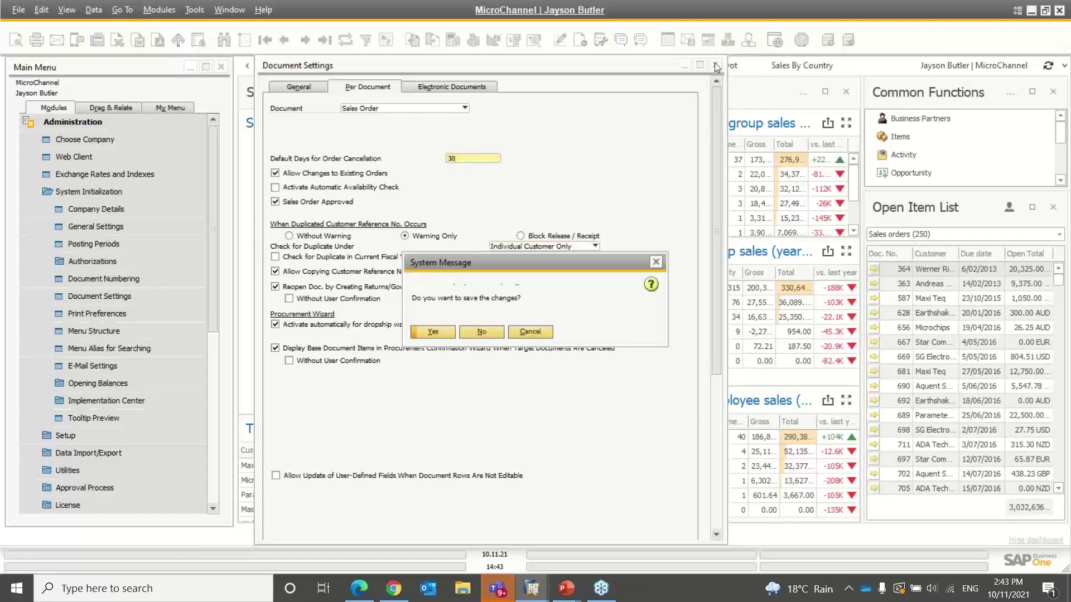
left_click(471, 332)
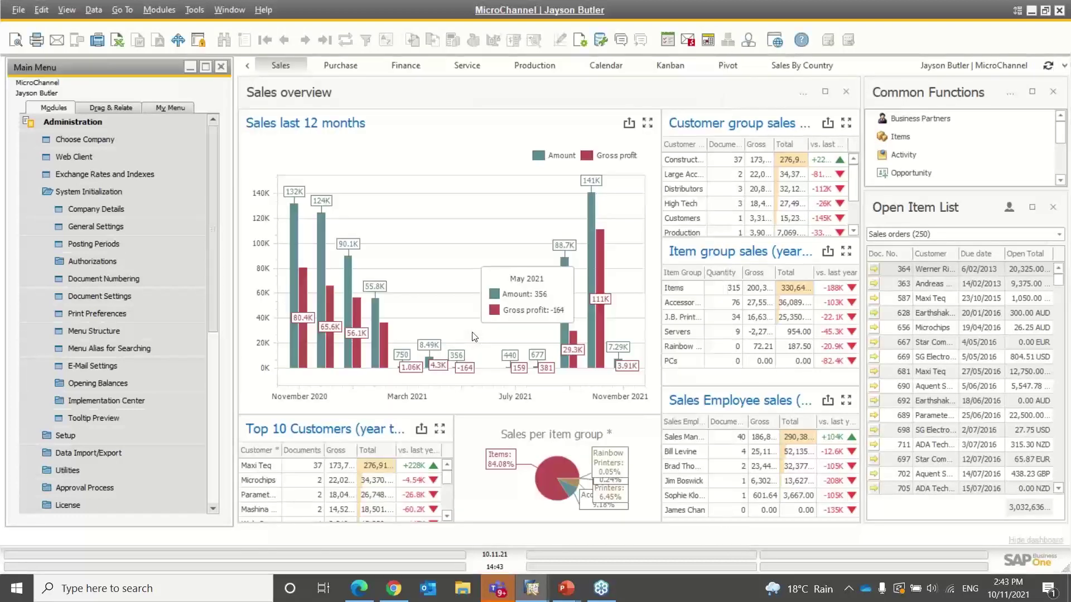
Step: Check the agenda slide, open the Query Manager, and try to run the Item Lookup query from the General category
key("alt+Tab")
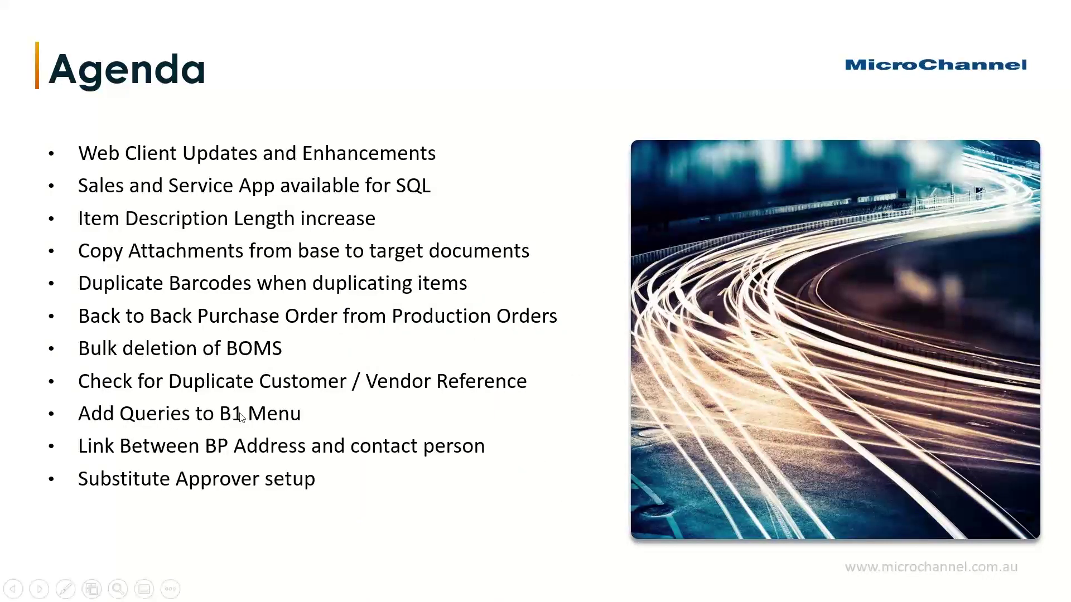
key("alt+Tab")
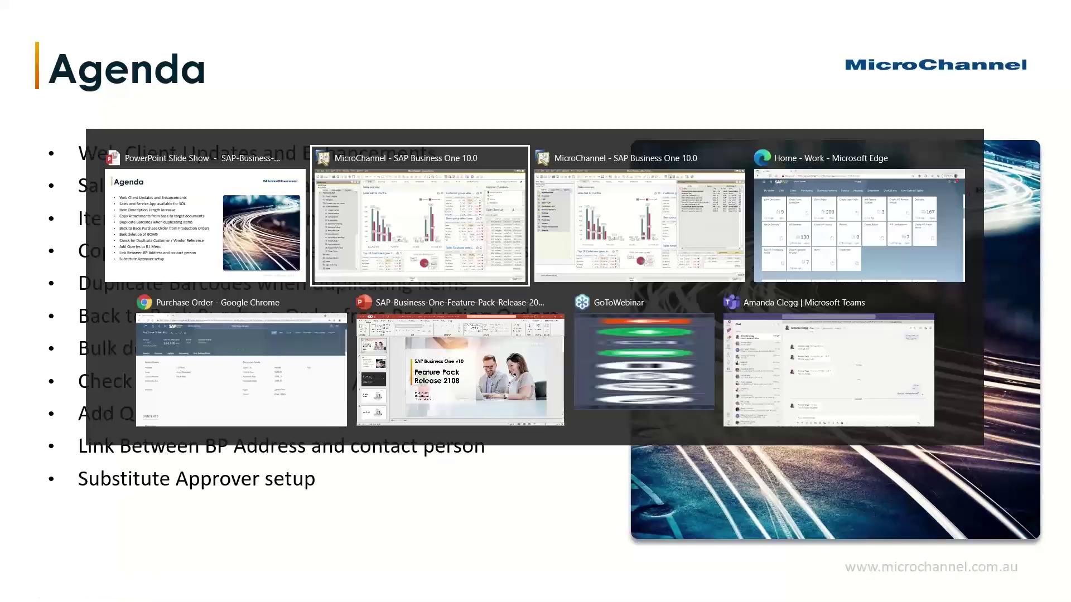
left_click(103, 125)
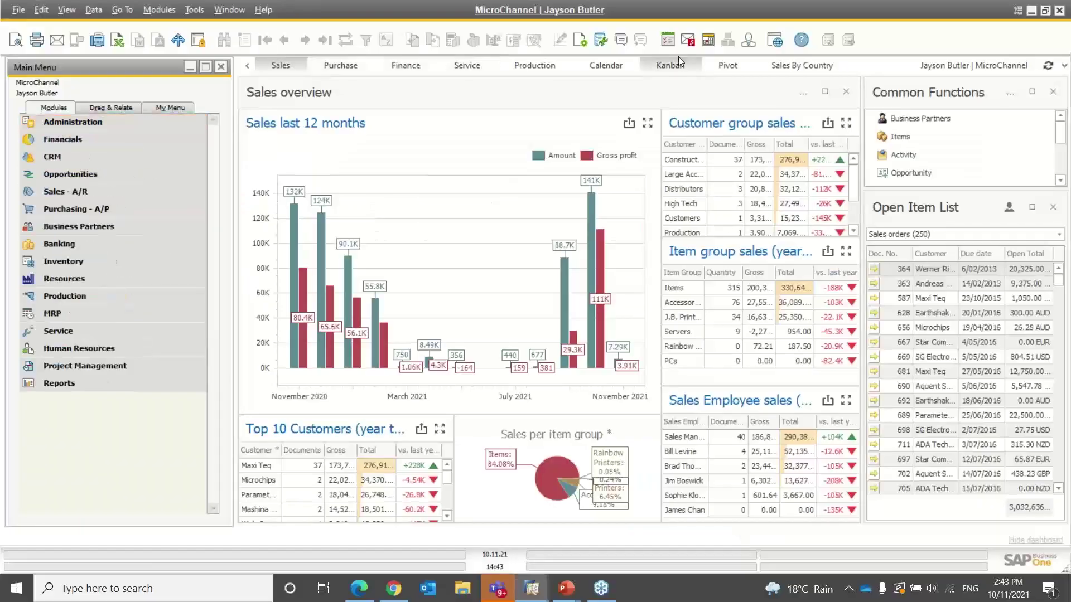
left_click(600, 39)
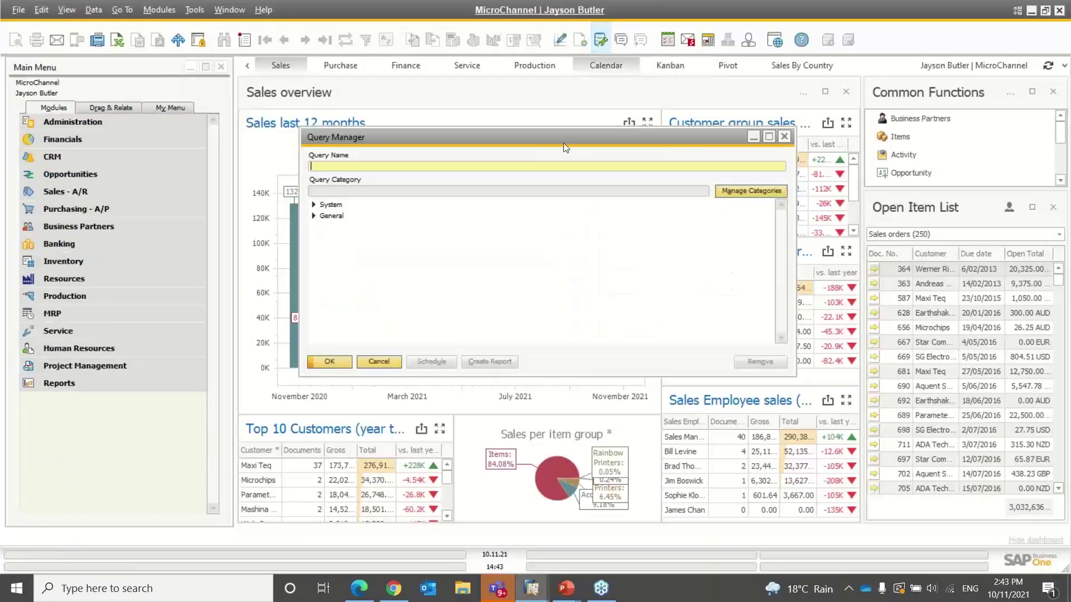
left_click(313, 216)
left_click(338, 239)
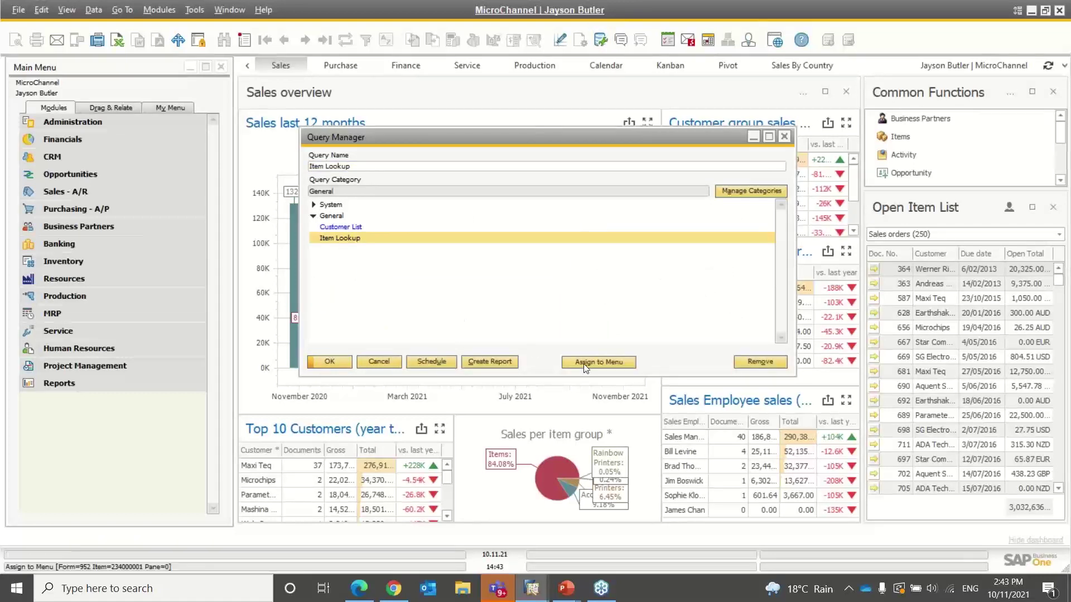
double_click(363, 240)
left_click(477, 339)
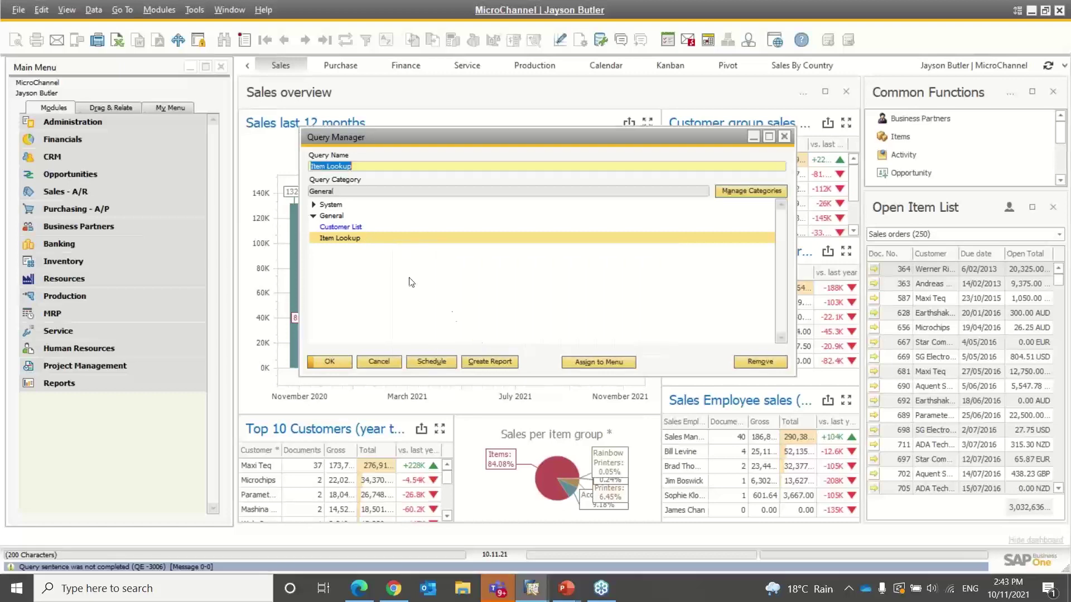
Step: Run the Customer List query once, and assign it to the menu under Business Partner Reports in the Business Partners module
double_click(347, 229)
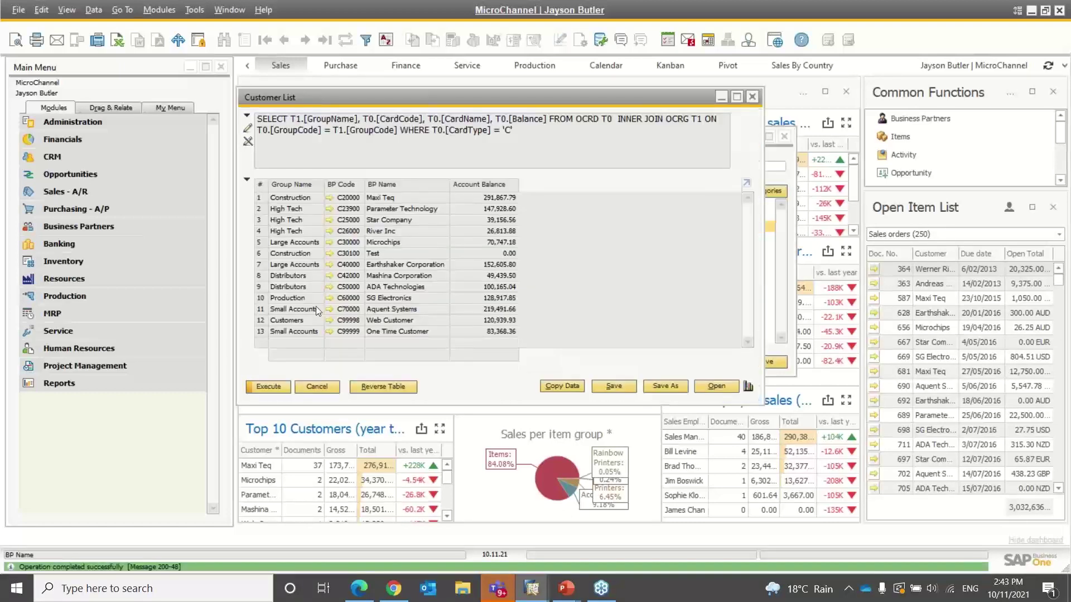
left_click(317, 387)
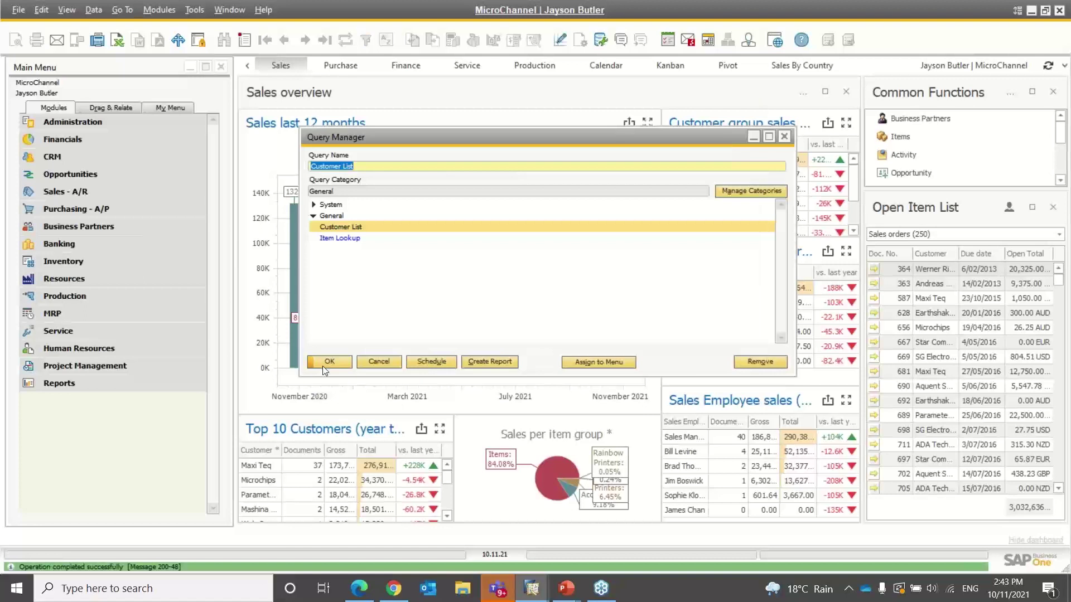
left_click(612, 363)
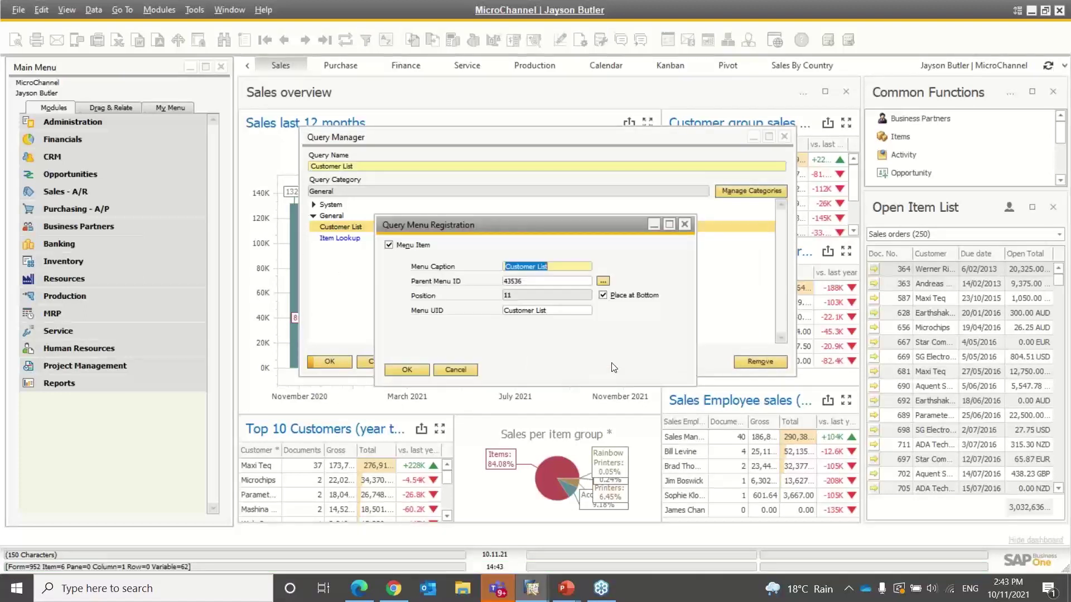
left_click(603, 282)
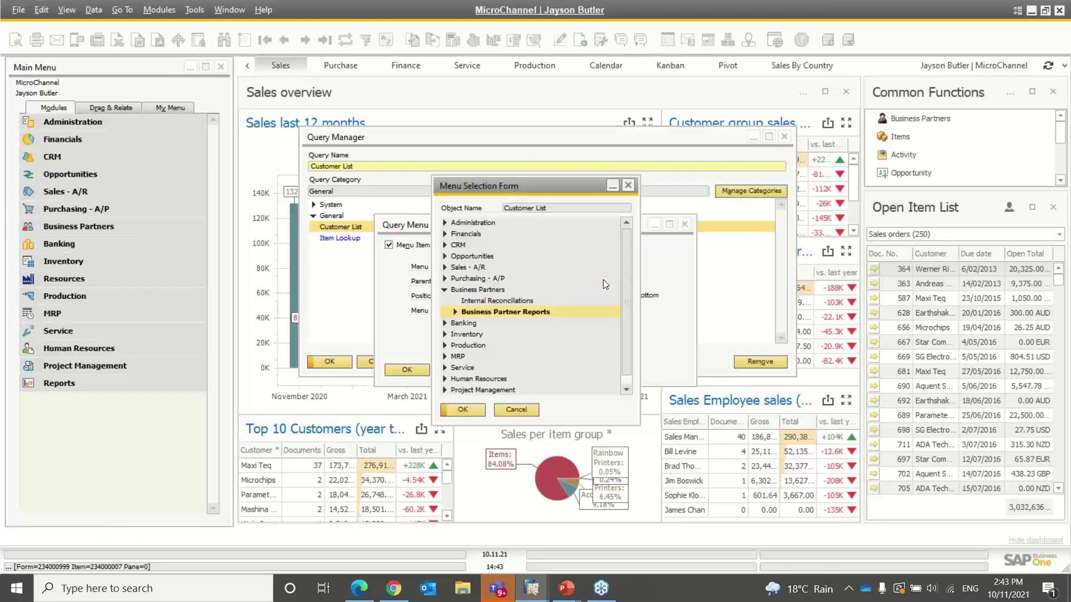
left_click(457, 314)
left_click(463, 409)
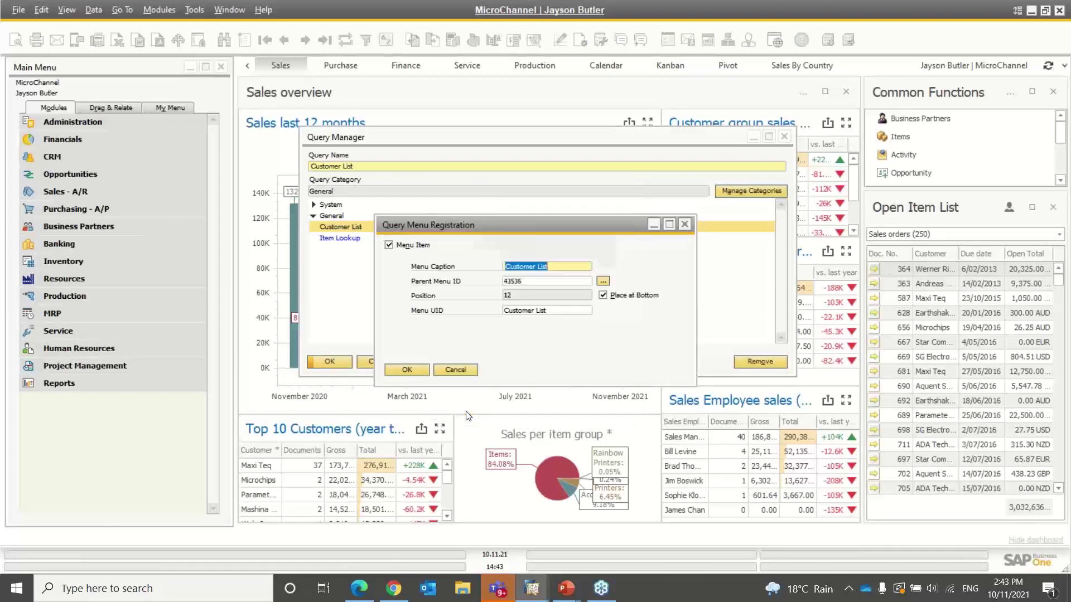
left_click(407, 371)
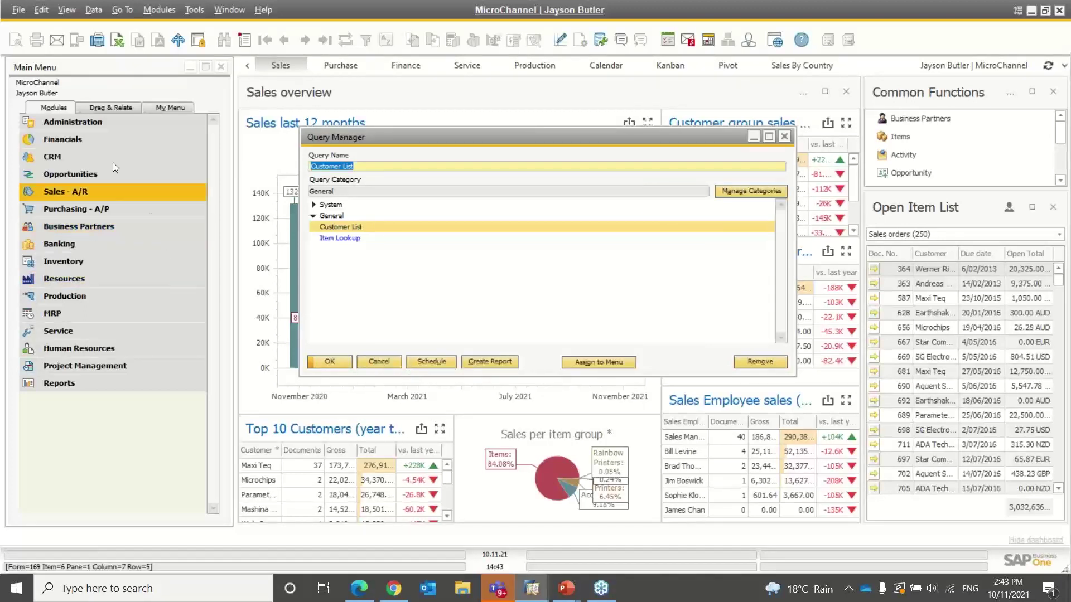
Step: Run Customer List from Business Partner Reports in the main menu, and close its results and the Query Manager
left_click(82, 226)
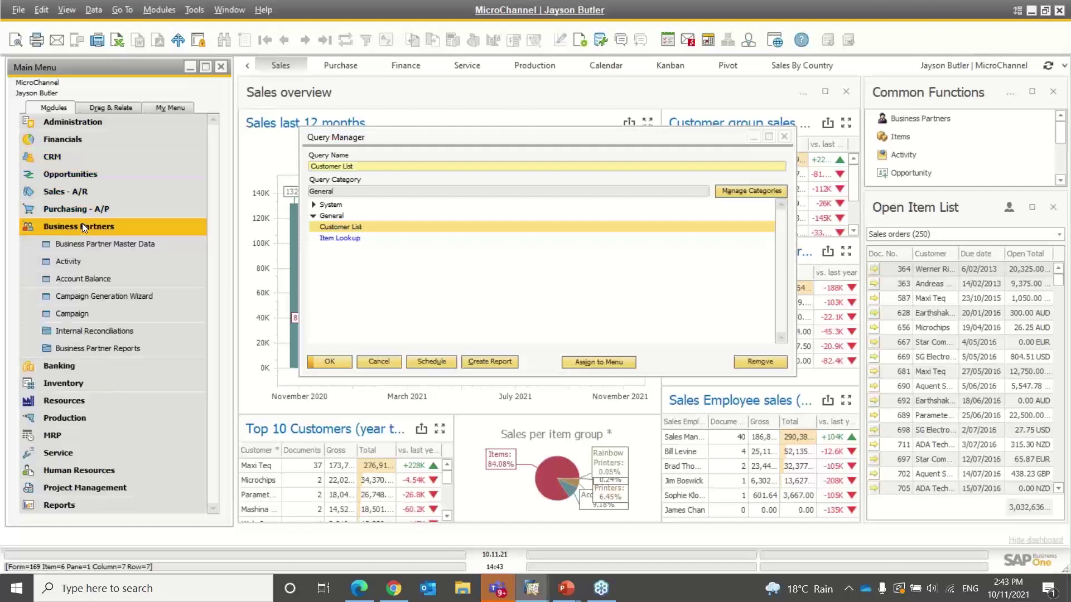
left_click(86, 348)
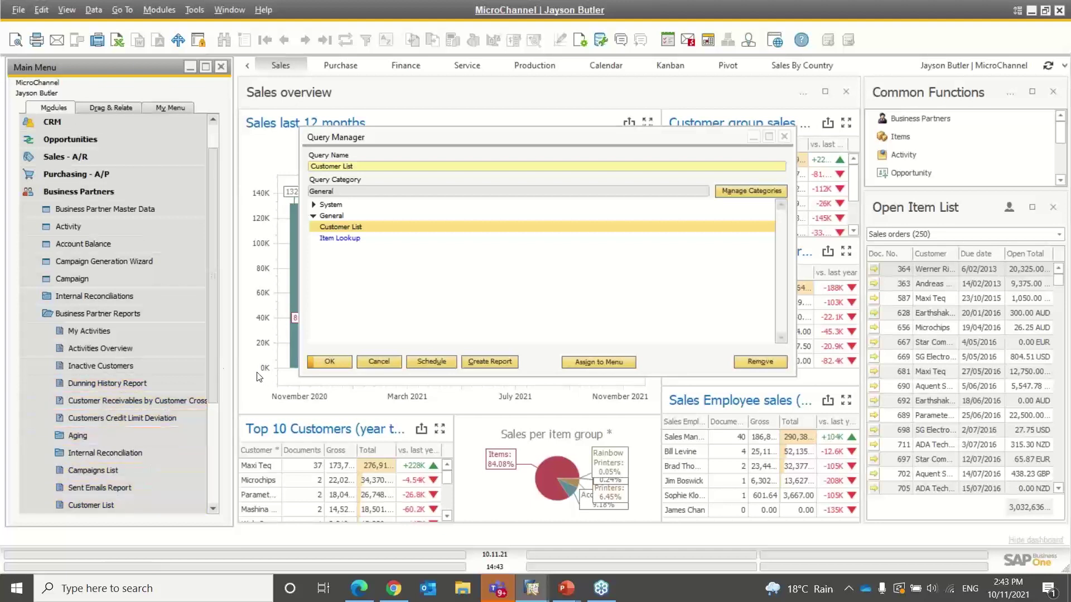
scroll(215, 363, "down", 1)
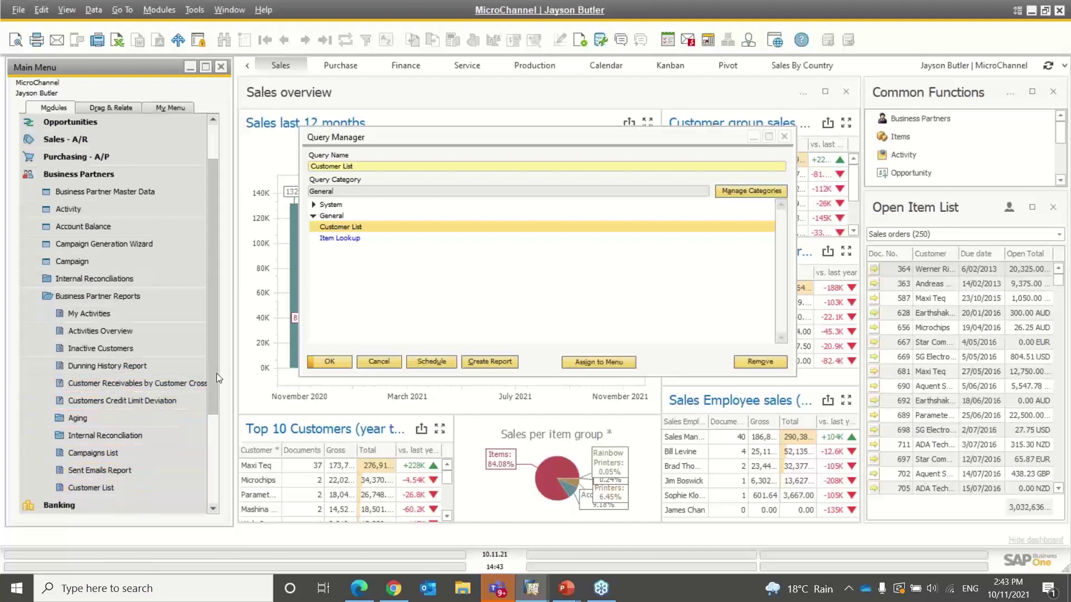
left_click(99, 490)
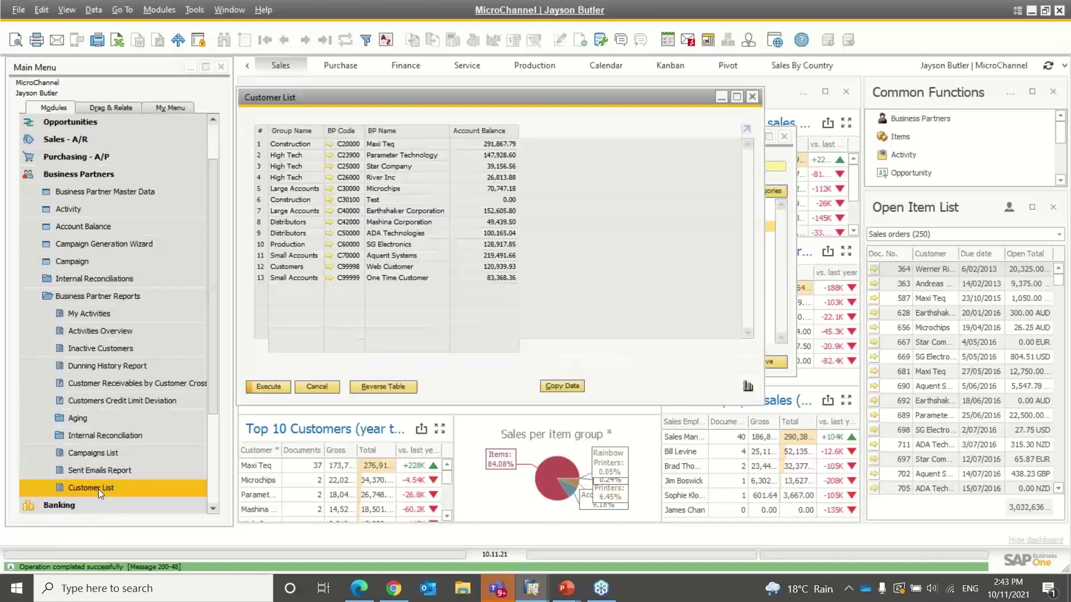
left_click(316, 387)
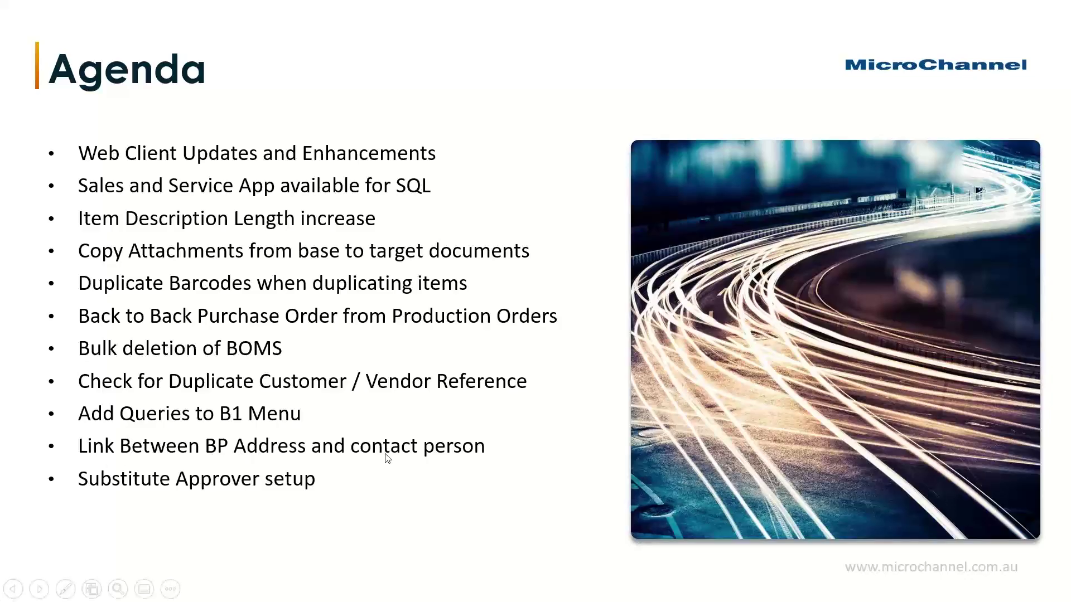
key("alt+Tab")
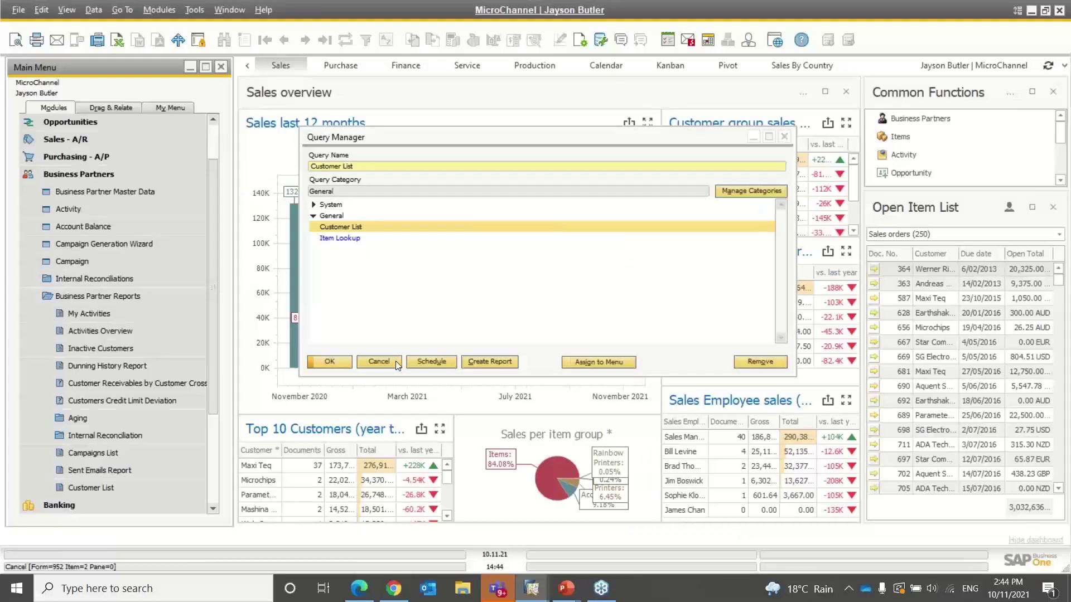
left_click(393, 360)
Step: Open the first Business Partner Master Data record, Maxi Teq, and maximize its window
left_click(93, 182)
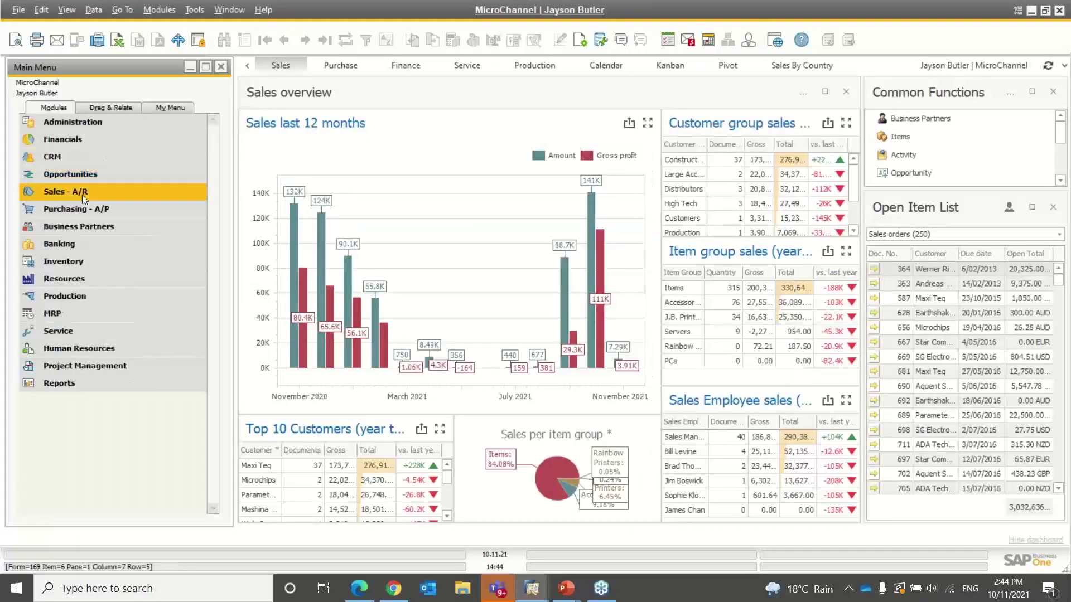
left_click(75, 227)
left_click(76, 240)
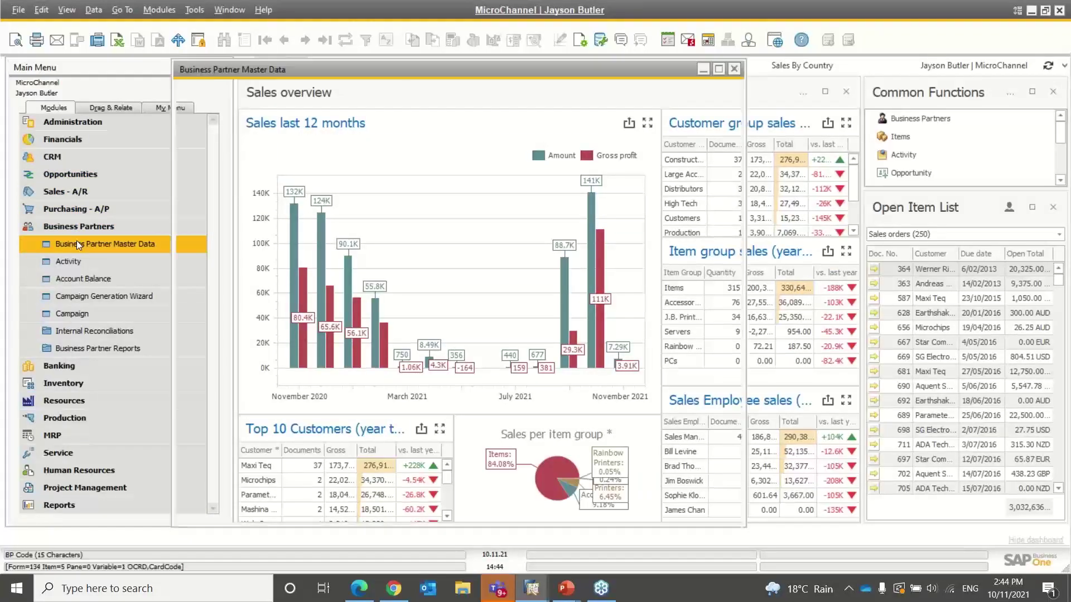
left_click(270, 41)
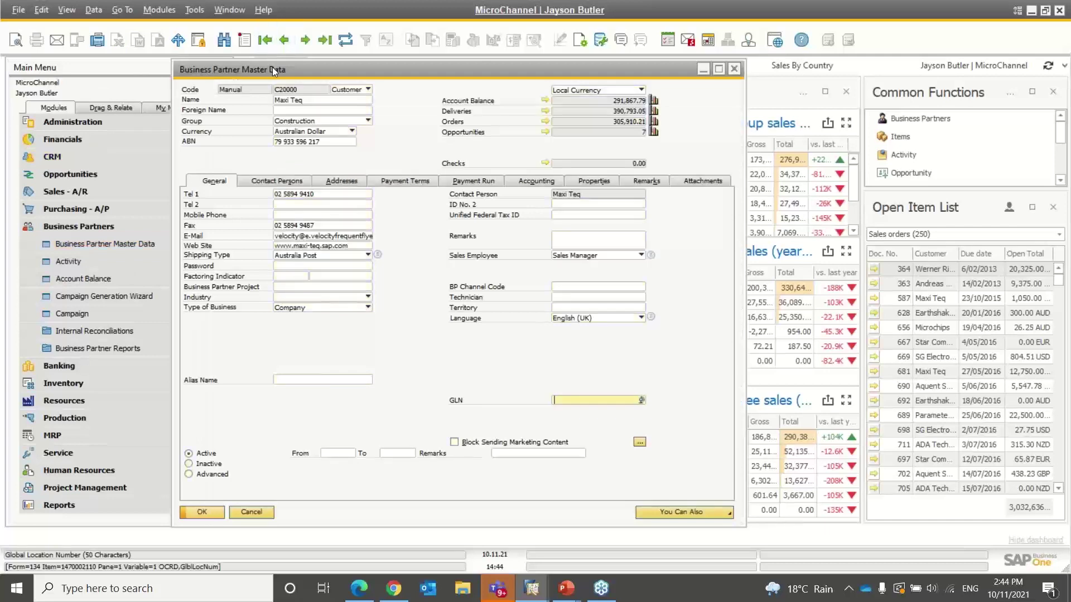
double_click(272, 69)
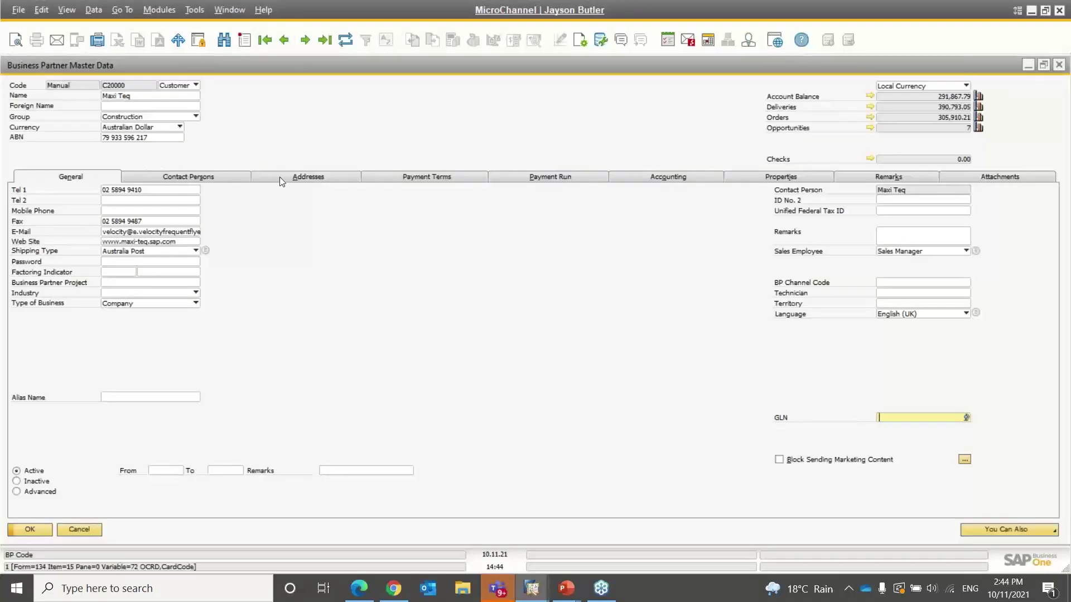
Step: Set the Connected Address of Maxi Teq's first listed contact person to the last Ship to entry, accepting replacement of the contact's current address
left_click(197, 177)
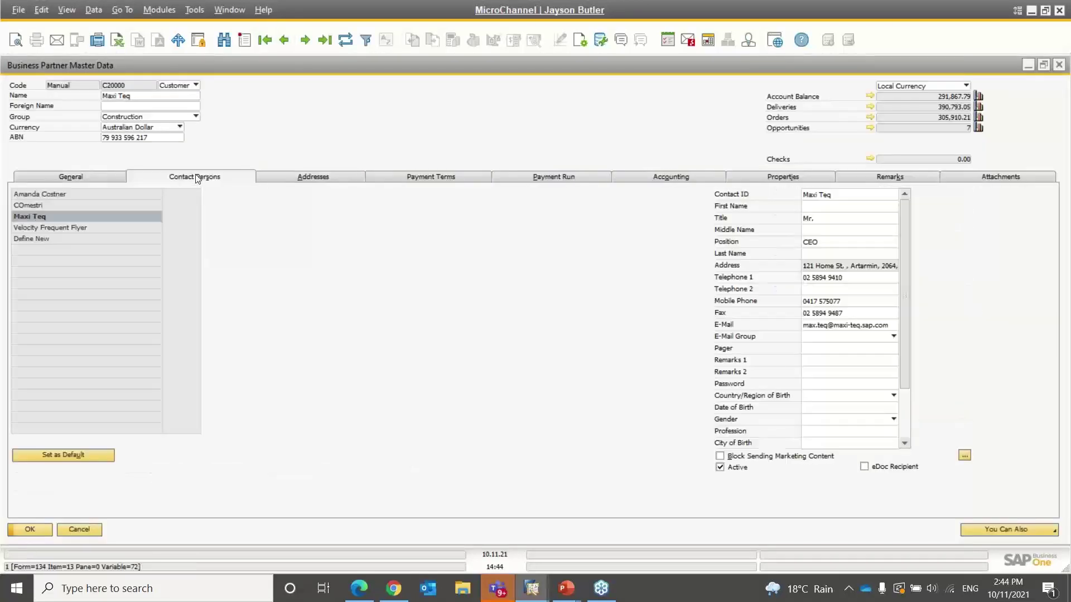
left_click(56, 195)
scroll(908, 358, "down", 1)
scroll(908, 363, "down", 3)
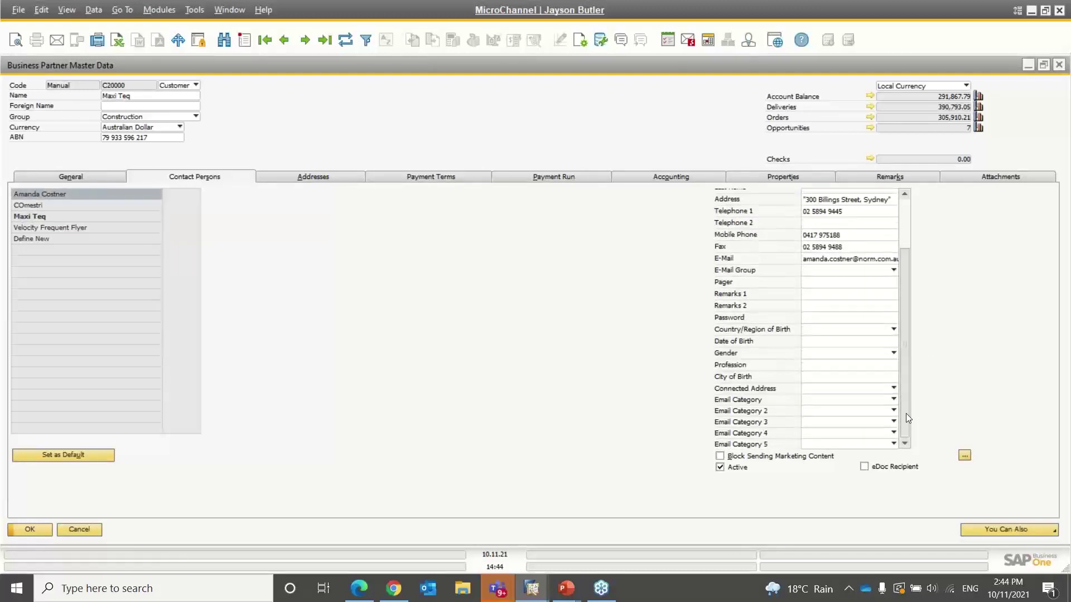
left_click(894, 390)
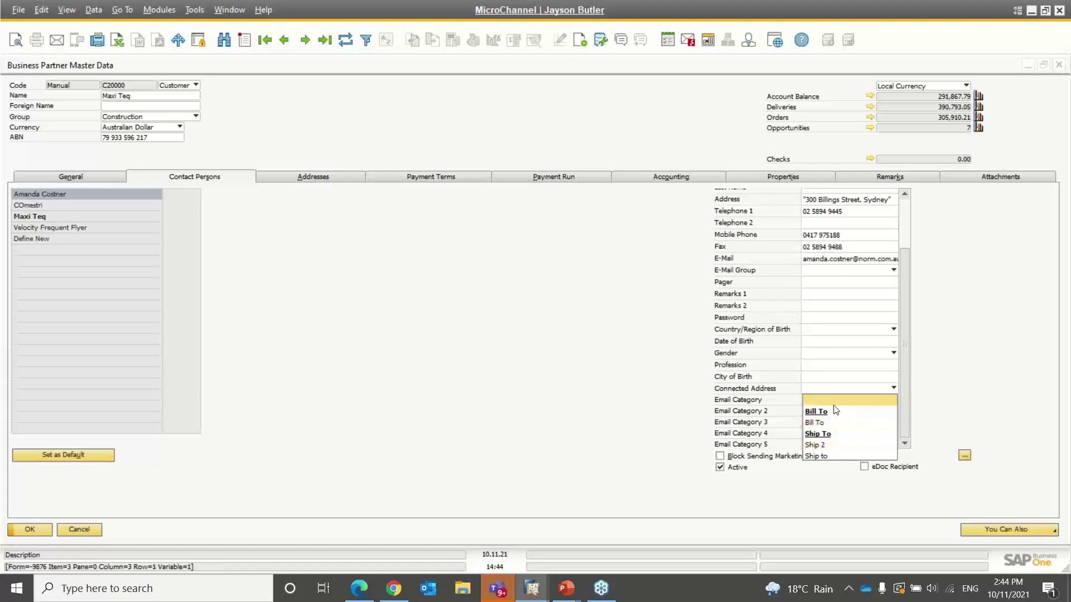
left_click(844, 455)
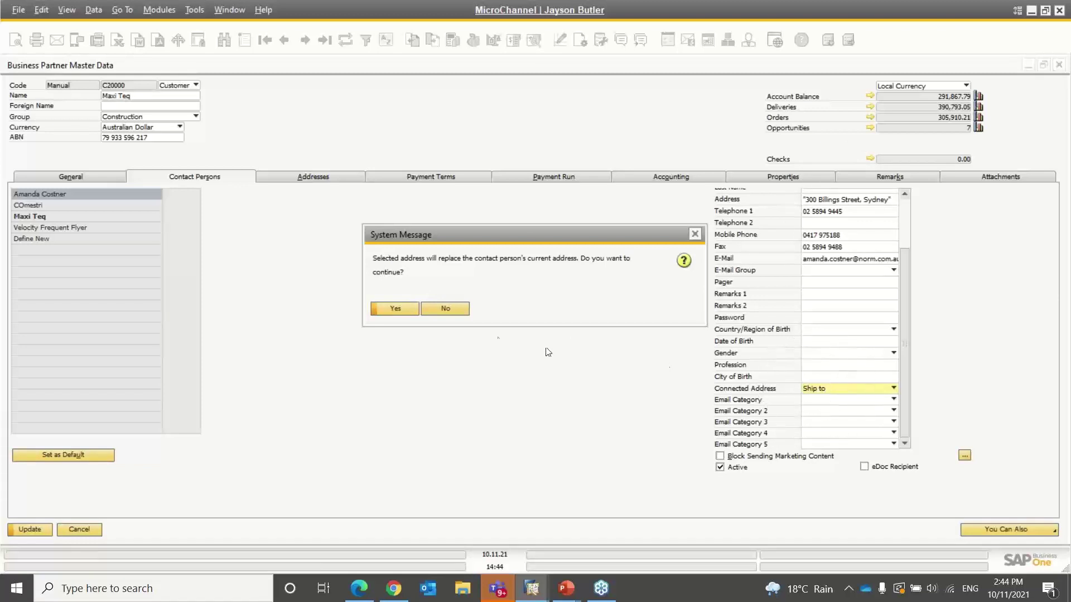
left_click(397, 309)
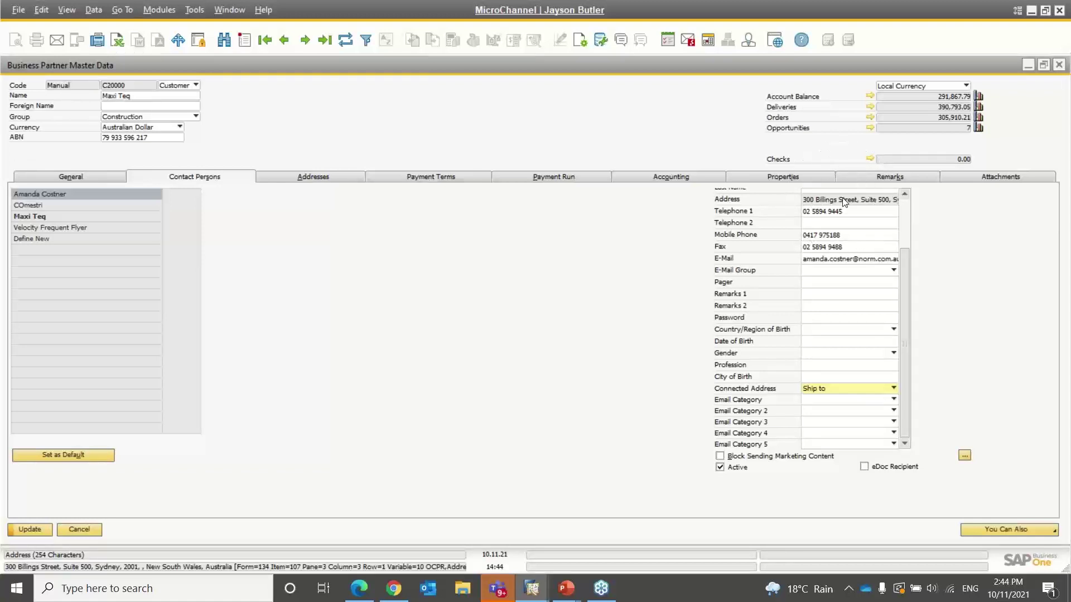
Step: Check the contact person's linked address, save the Maxi Teq record, and close Business Partner Master Data
left_click(903, 193)
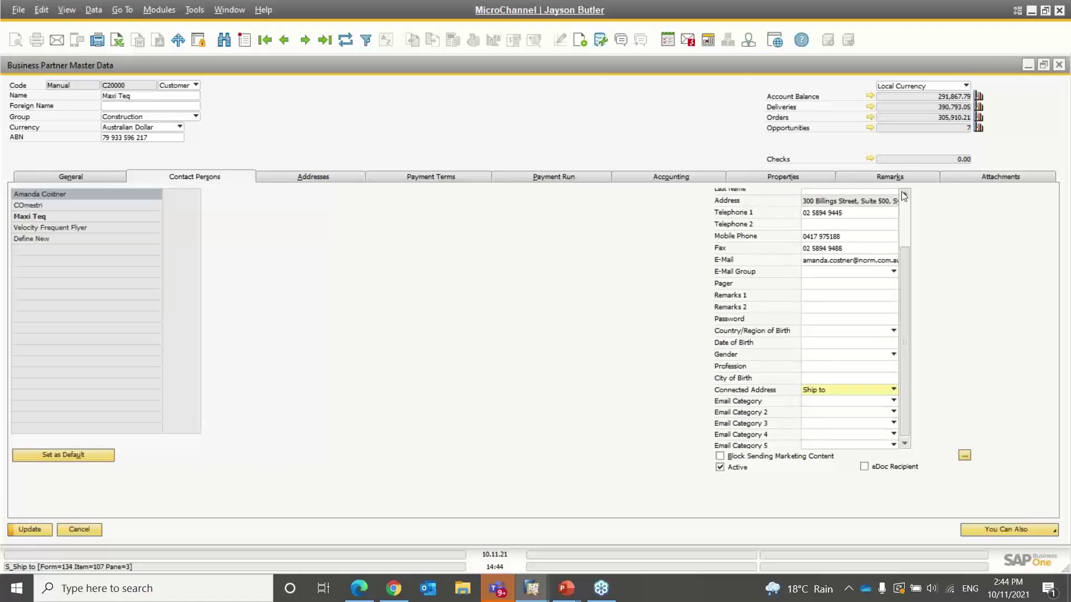
left_click(903, 193)
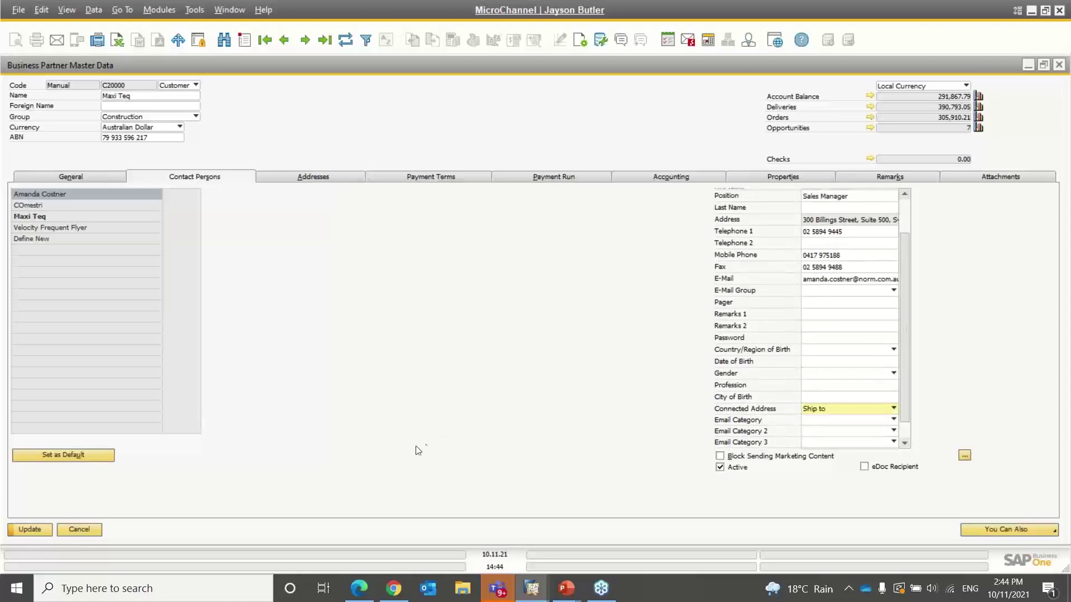
left_click(28, 528)
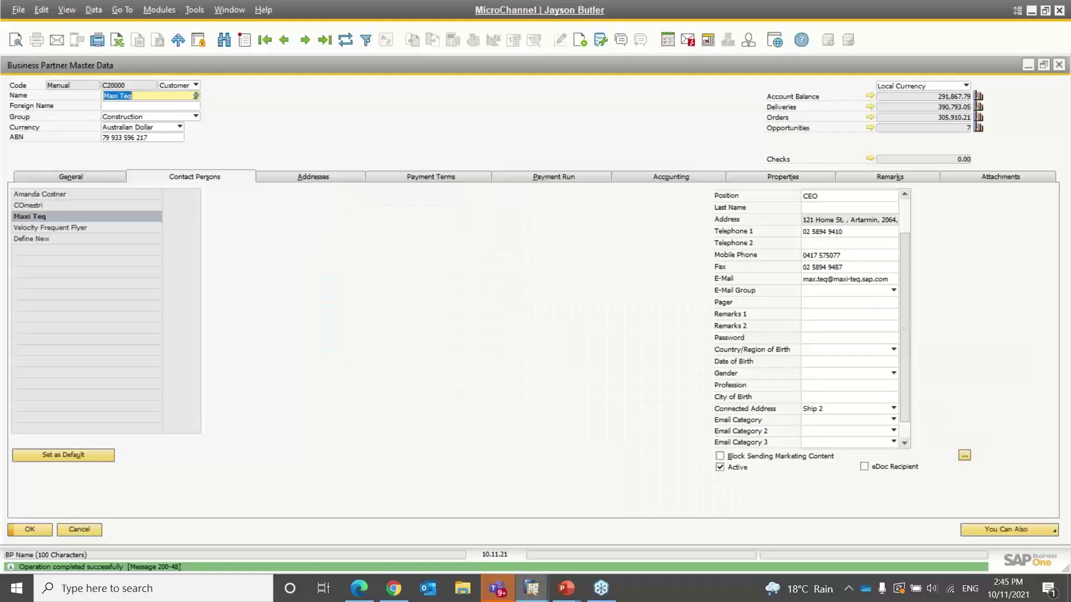
left_click(86, 528)
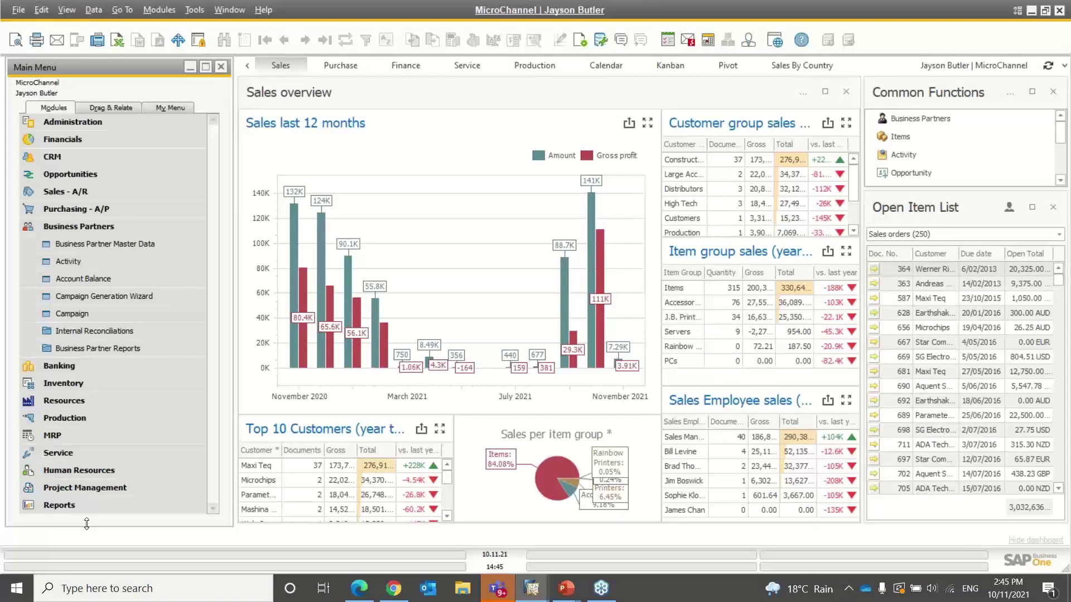
Step: Open Substitute Authorizer for Approval Templates from the Approval Process section of Administration
left_click(145, 232)
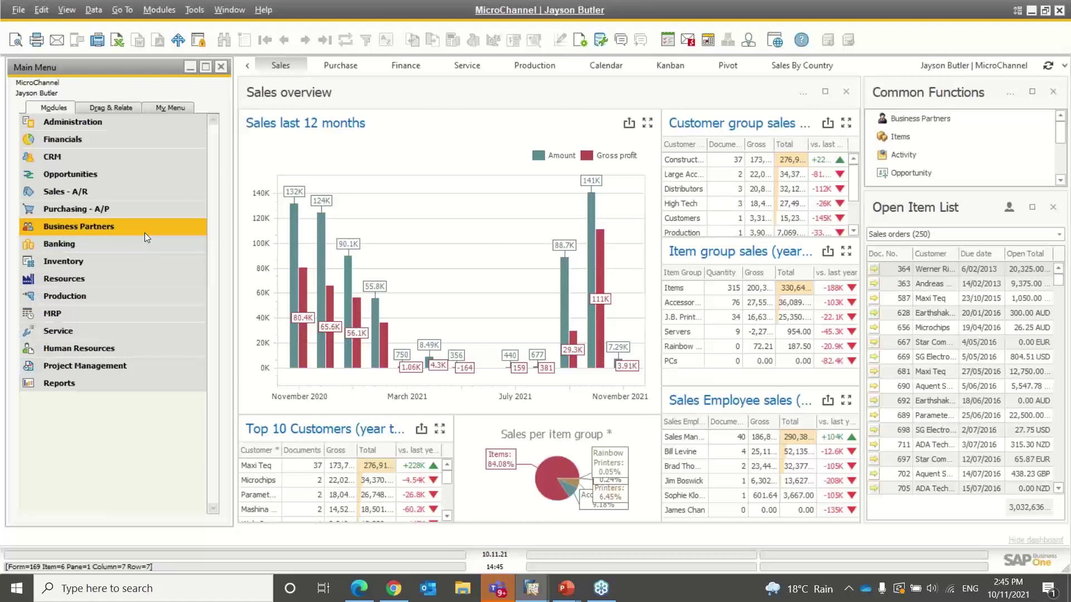
left_click(127, 127)
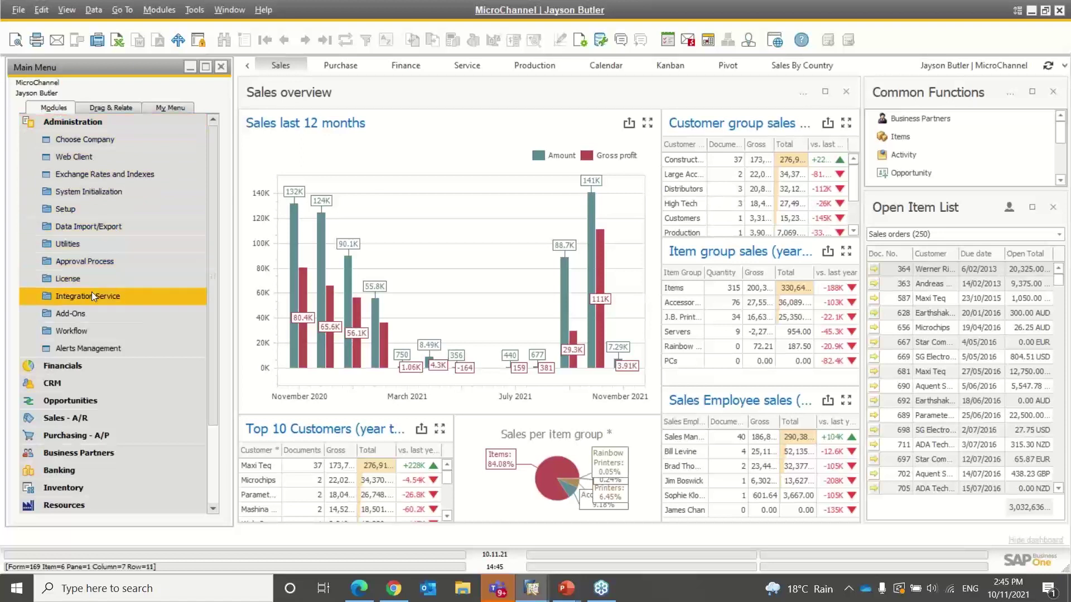
left_click(86, 263)
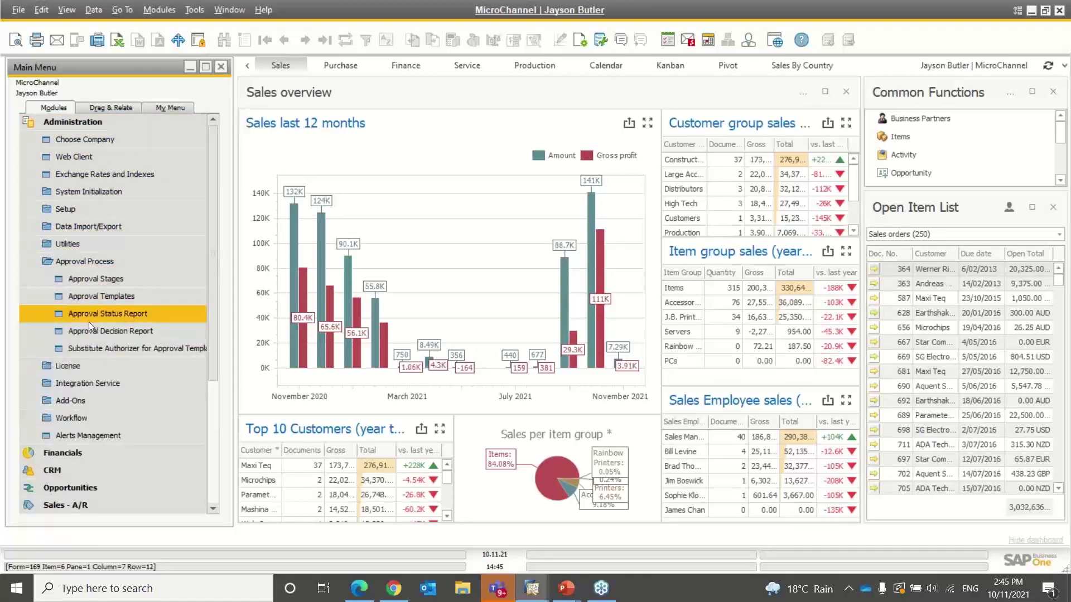
left_click(96, 347)
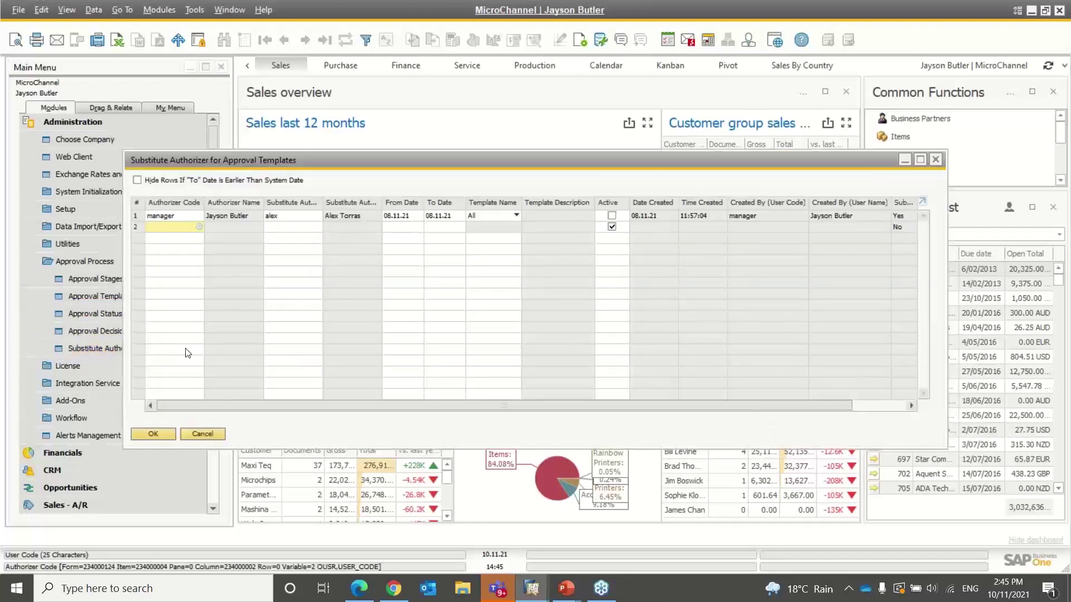
Step: Examine the authorizer code, substitute authorizer, From Date and To Date fields in the first substitute row
left_click(177, 215)
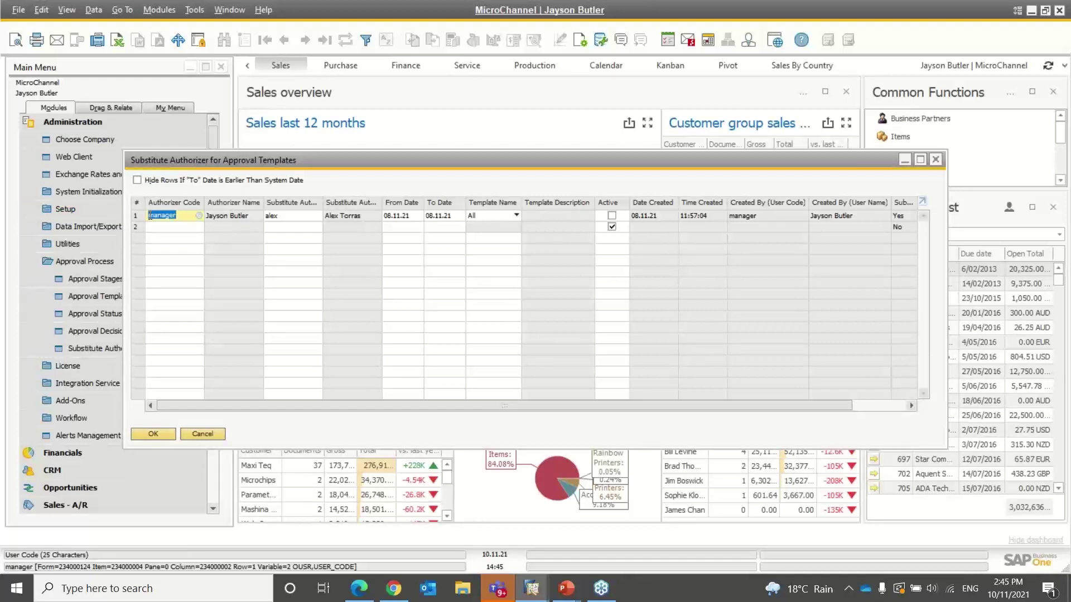
left_click(296, 215)
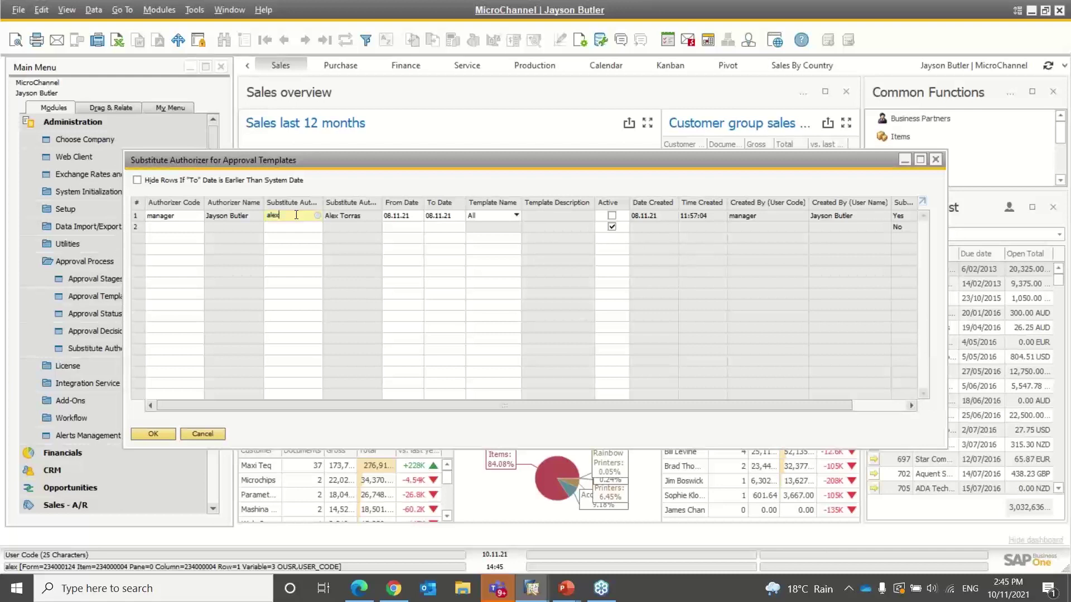
left_click(408, 216)
left_click(439, 216)
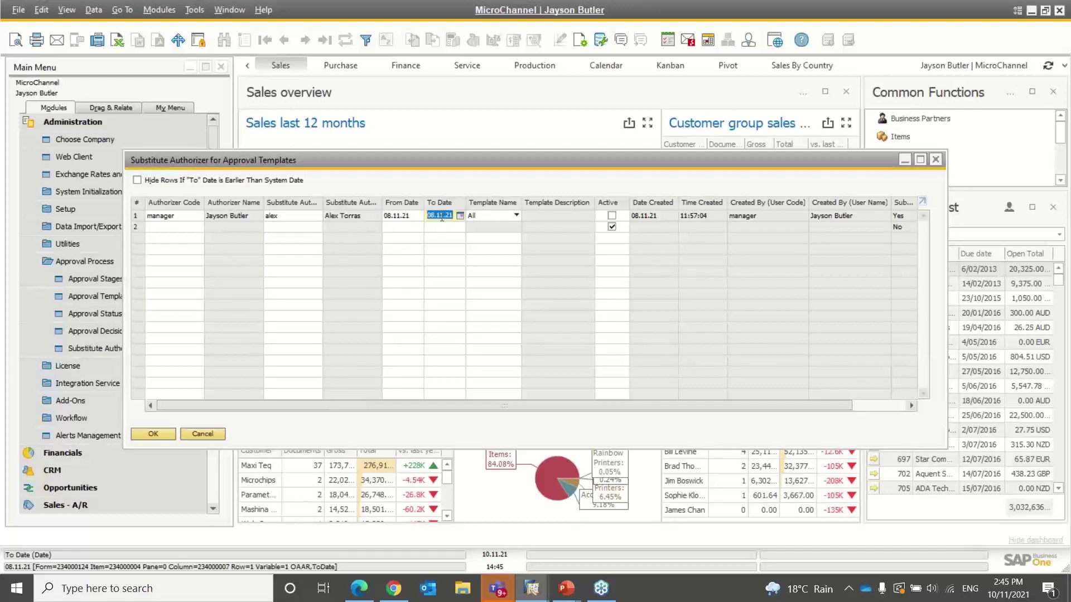
left_click(403, 217)
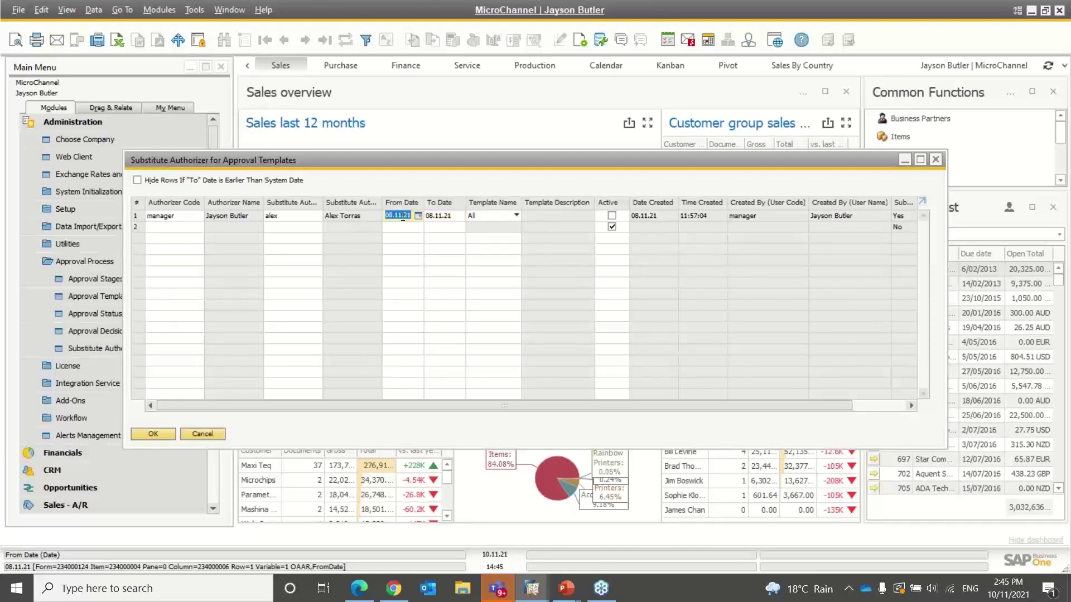
Step: Look at the template list offered for the first substitute row, cancel it, and close the substitute authorizer setup without saving
left_click(500, 215)
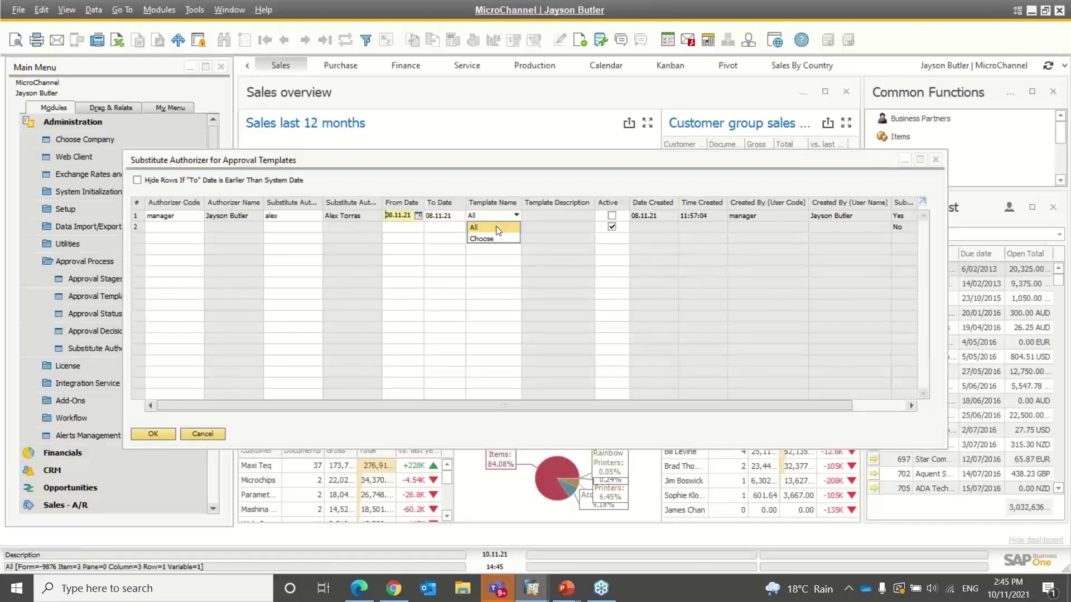
left_click(481, 238)
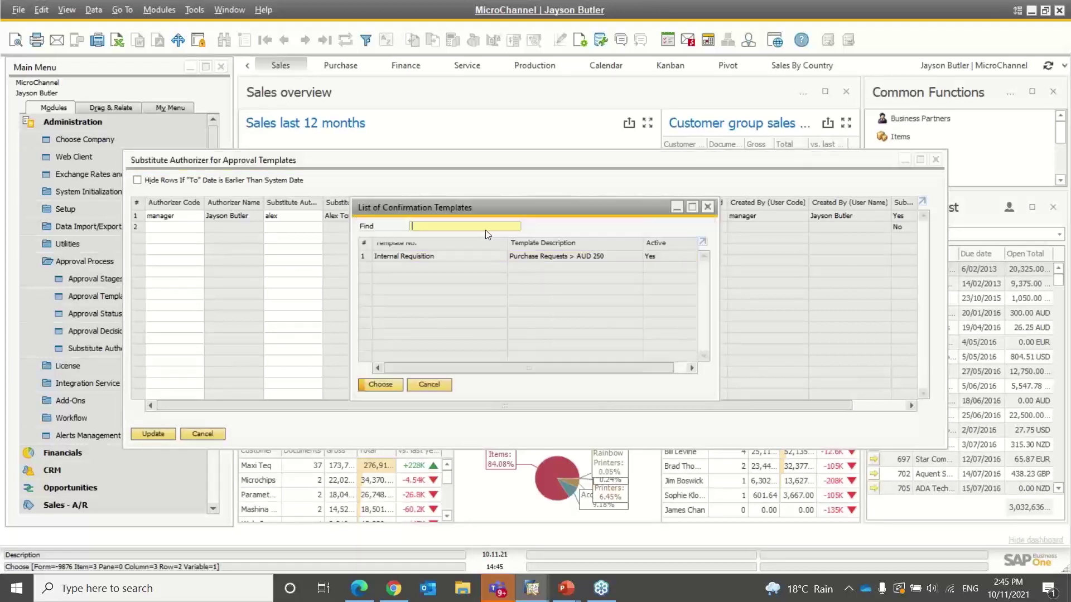
left_click(429, 385)
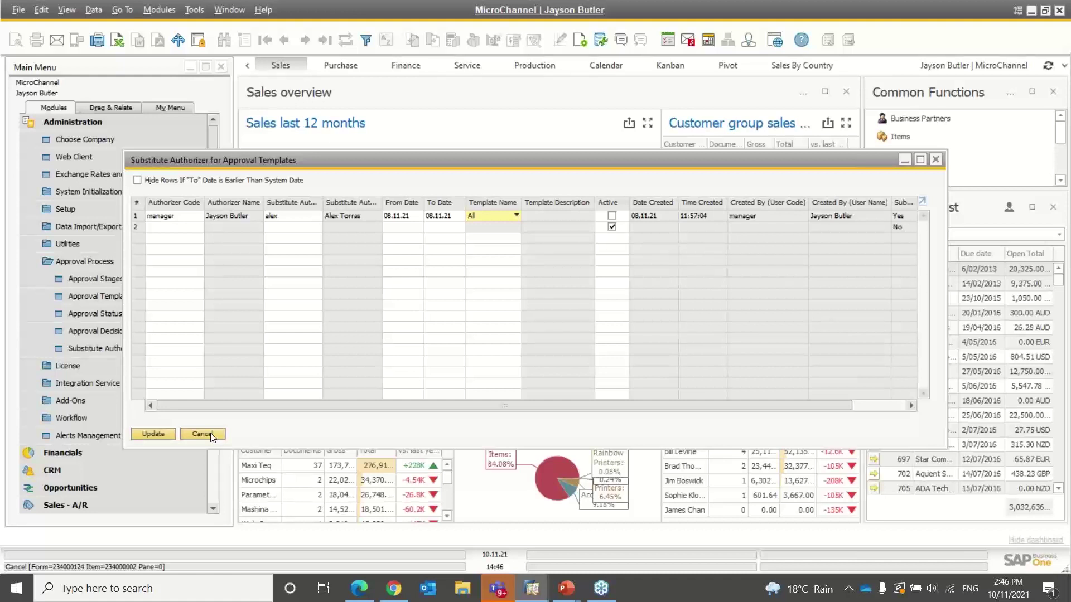
left_click_drag(307, 405, 373, 415)
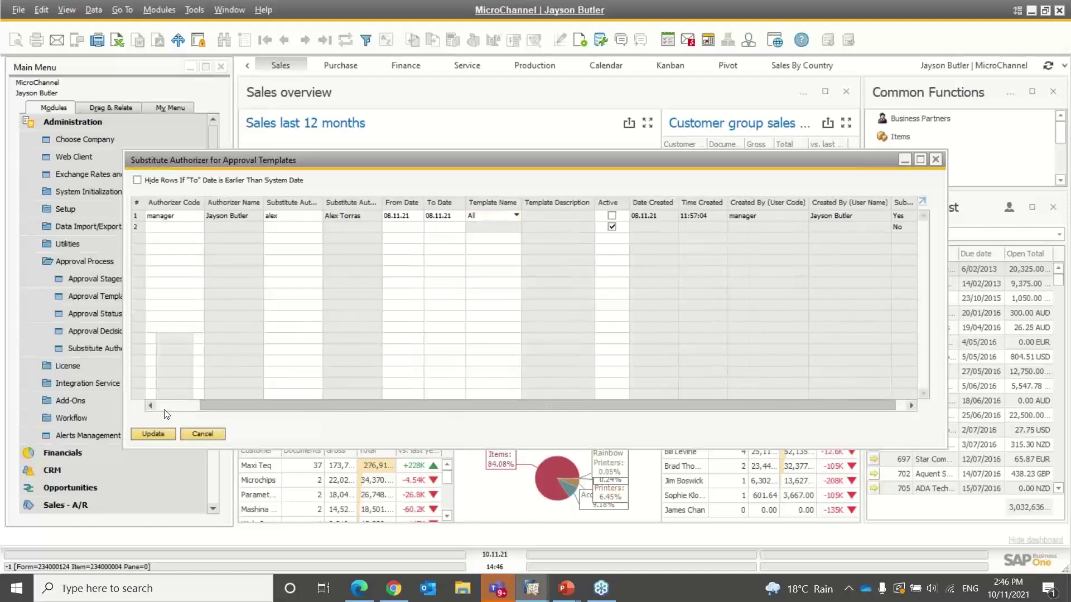
left_click(202, 434)
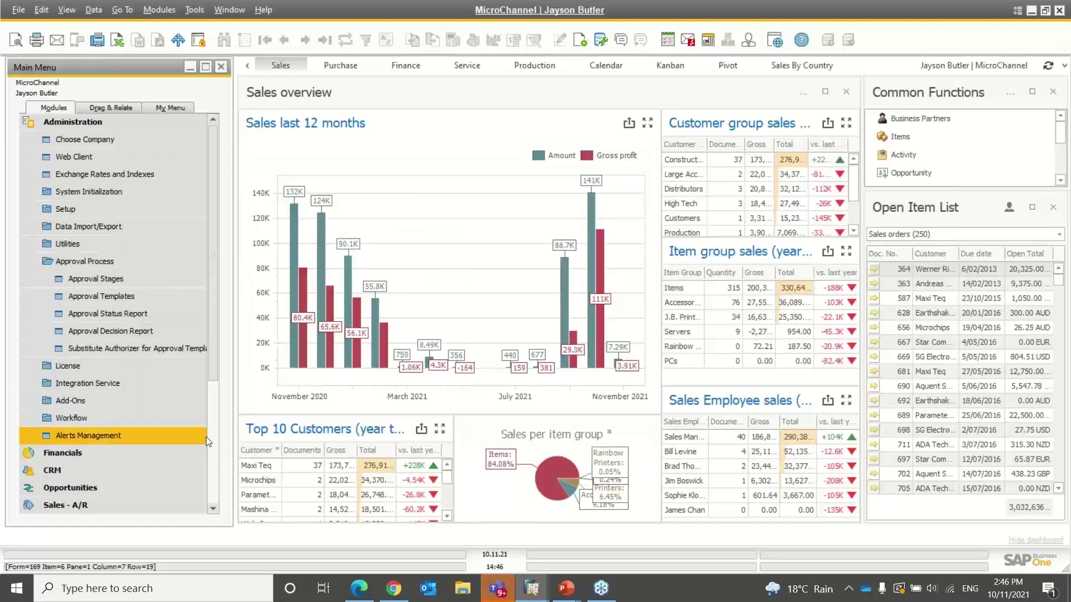
Step: Switch to the PowerPoint presentation and advance from the agenda to the closing Thank you slide
key("alt+Tab")
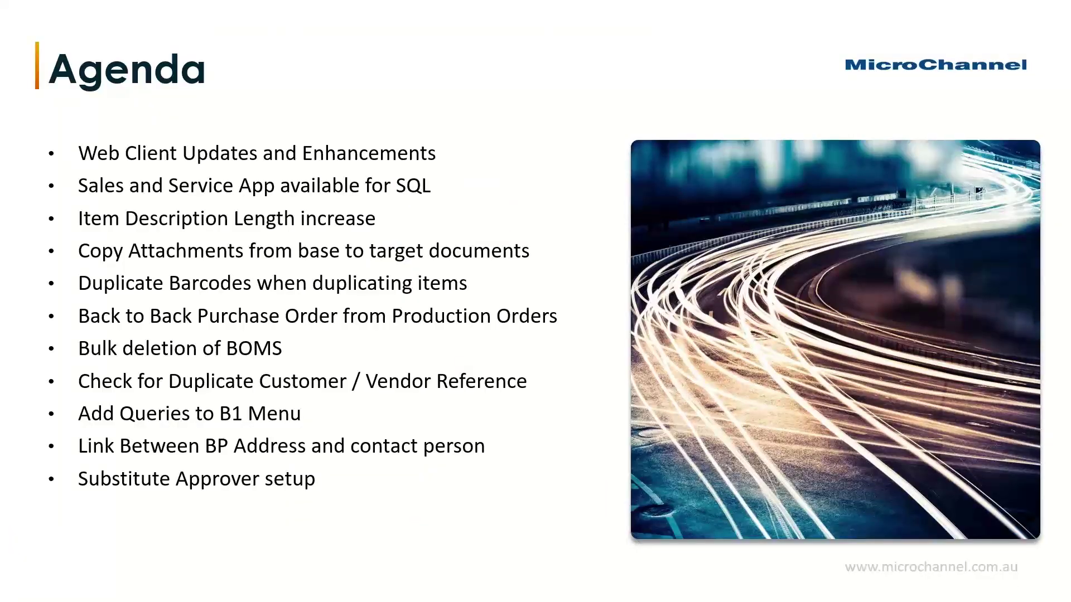
key("Right")
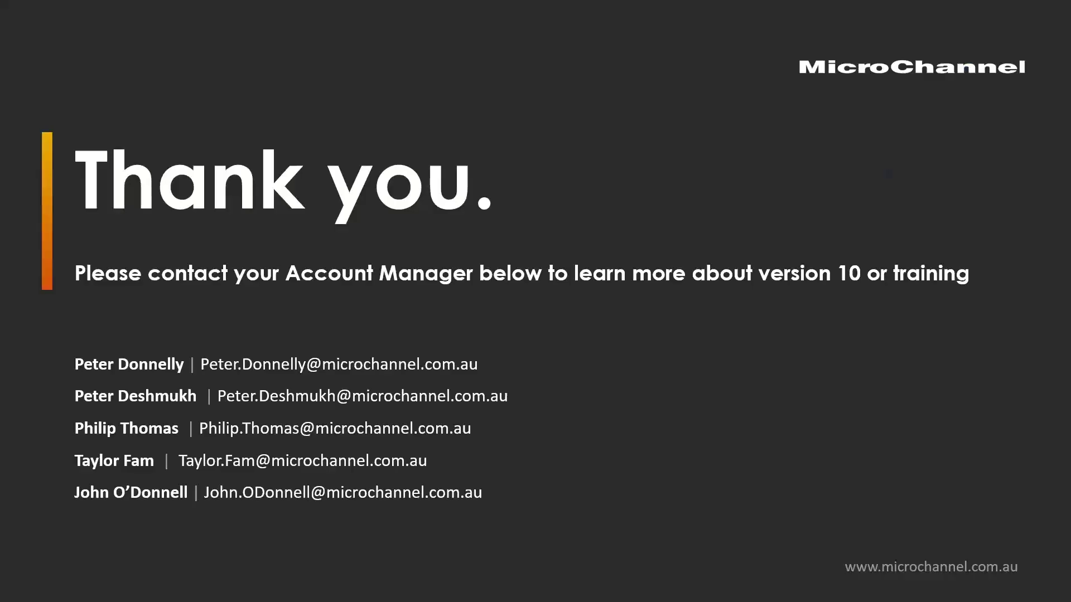